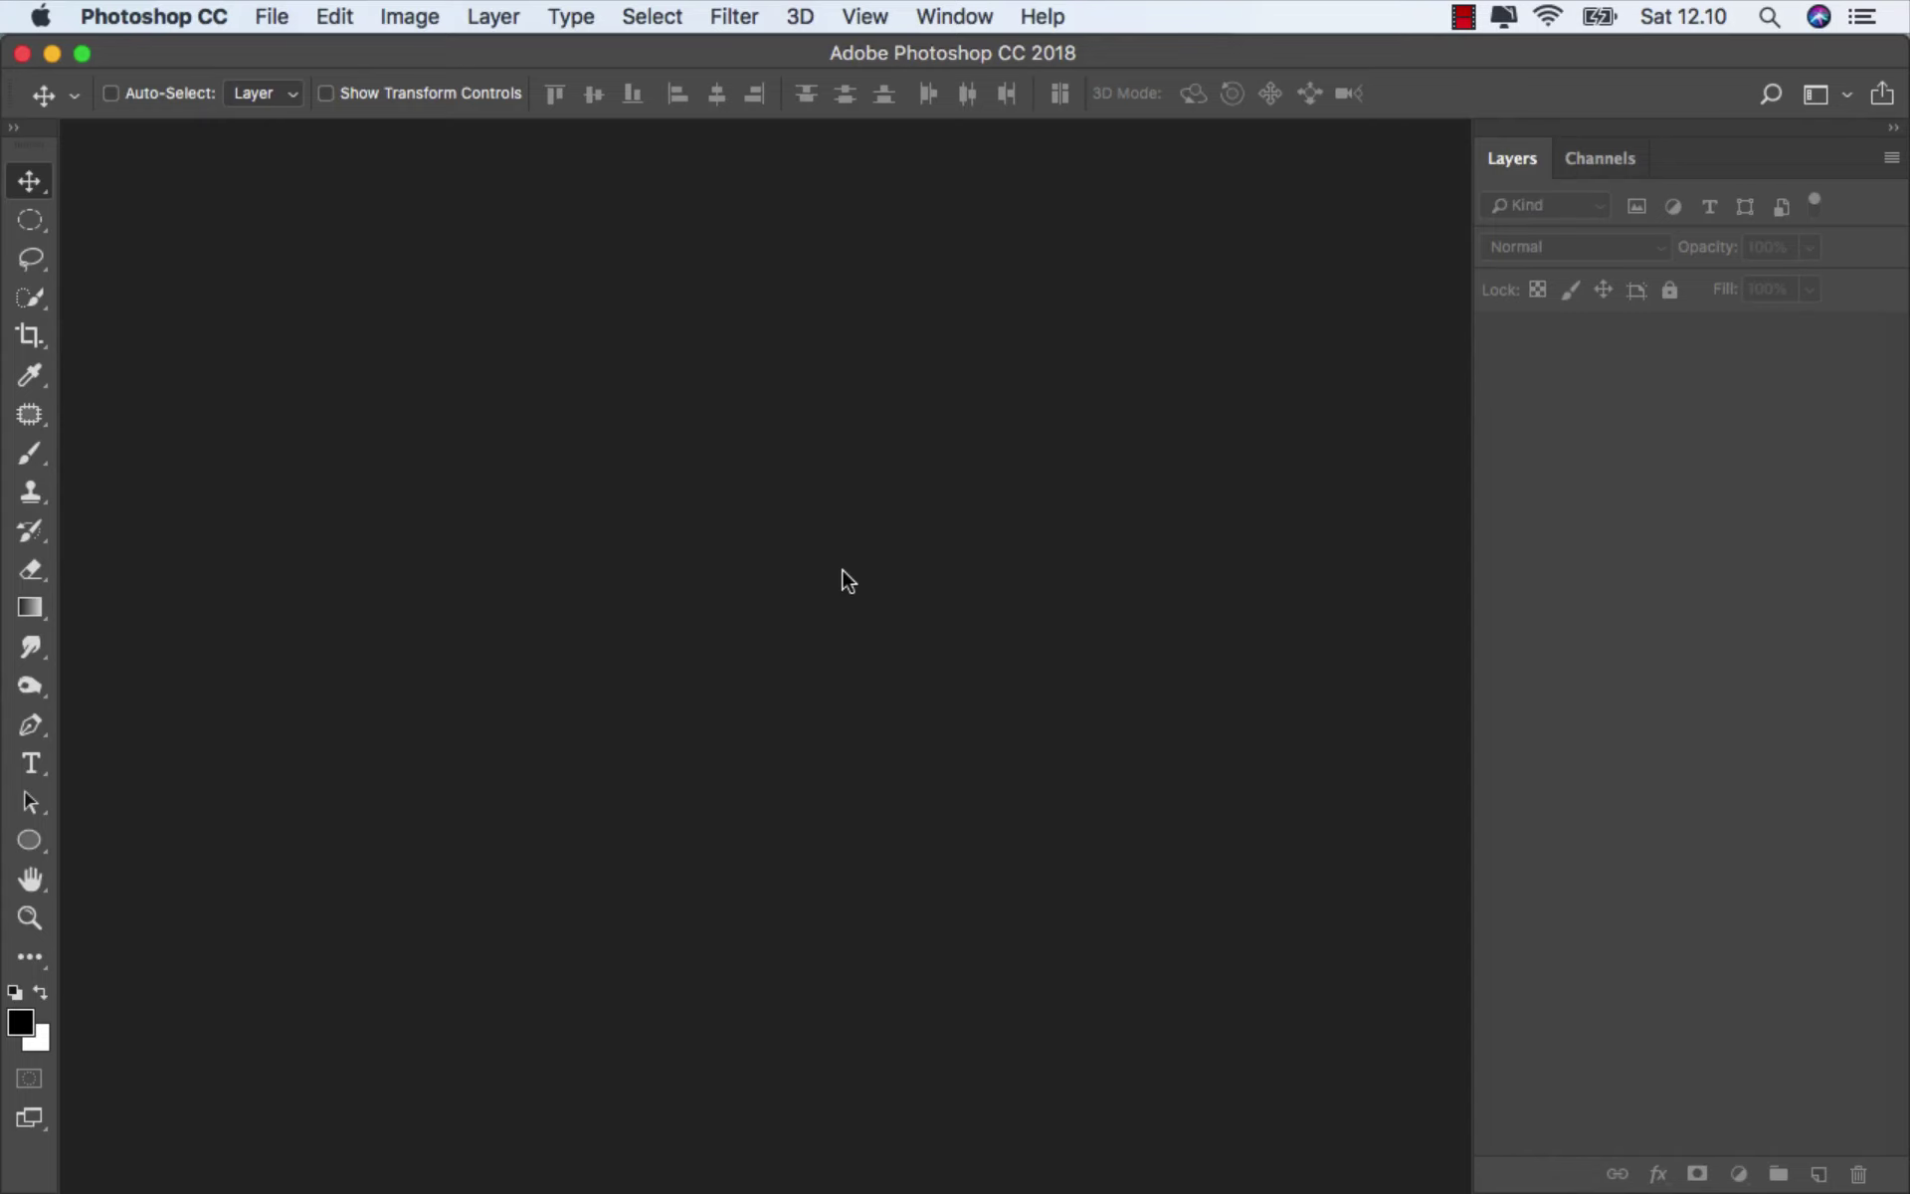
- Create a blank white 3000 x 2000 px, 144 ppi document from the Custom preset
{"action": "left_click", "coordinate": [270, 16]}
{"action": "left_click", "coordinate": [301, 53]}
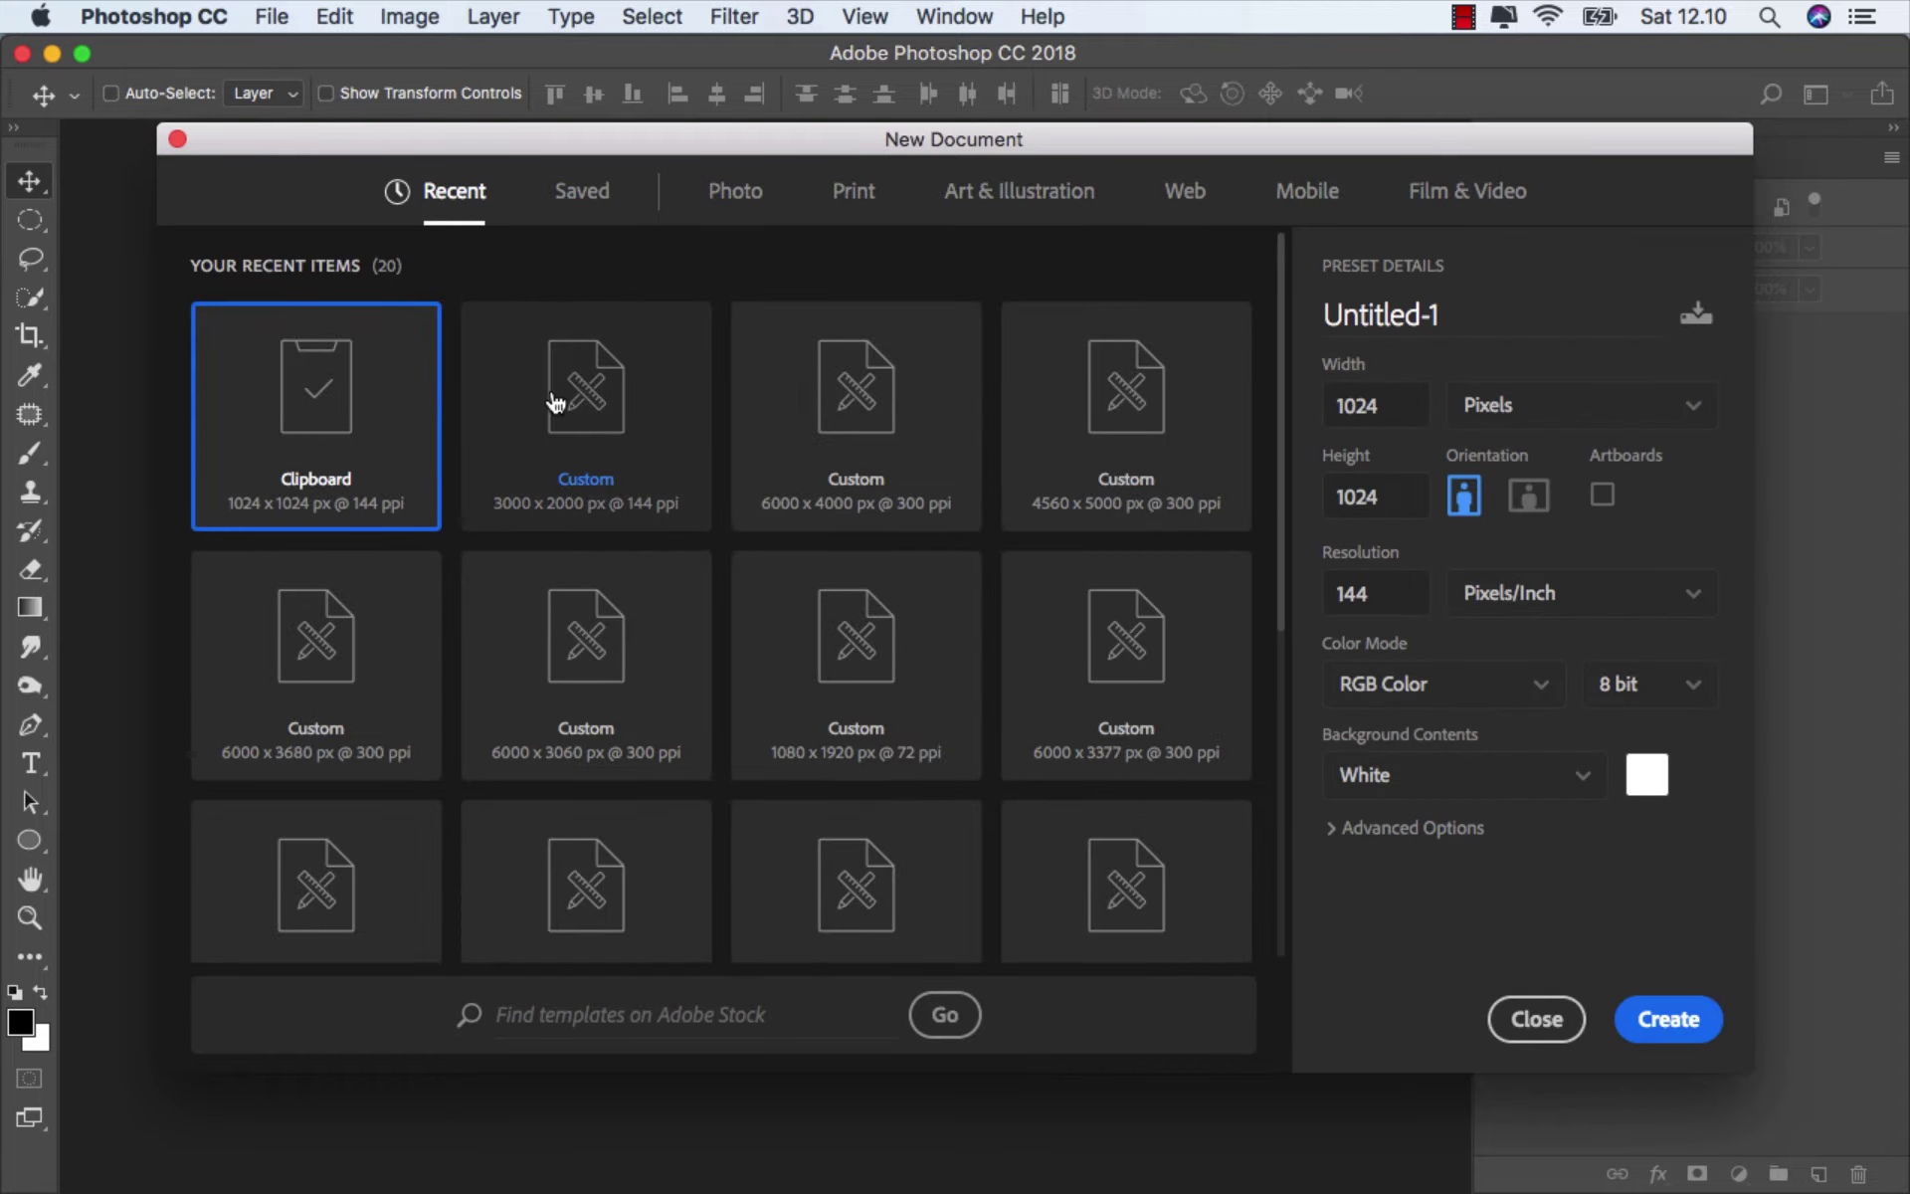
{"action": "left_click", "coordinate": [557, 408]}
{"action": "double_click", "coordinate": [1398, 405]}
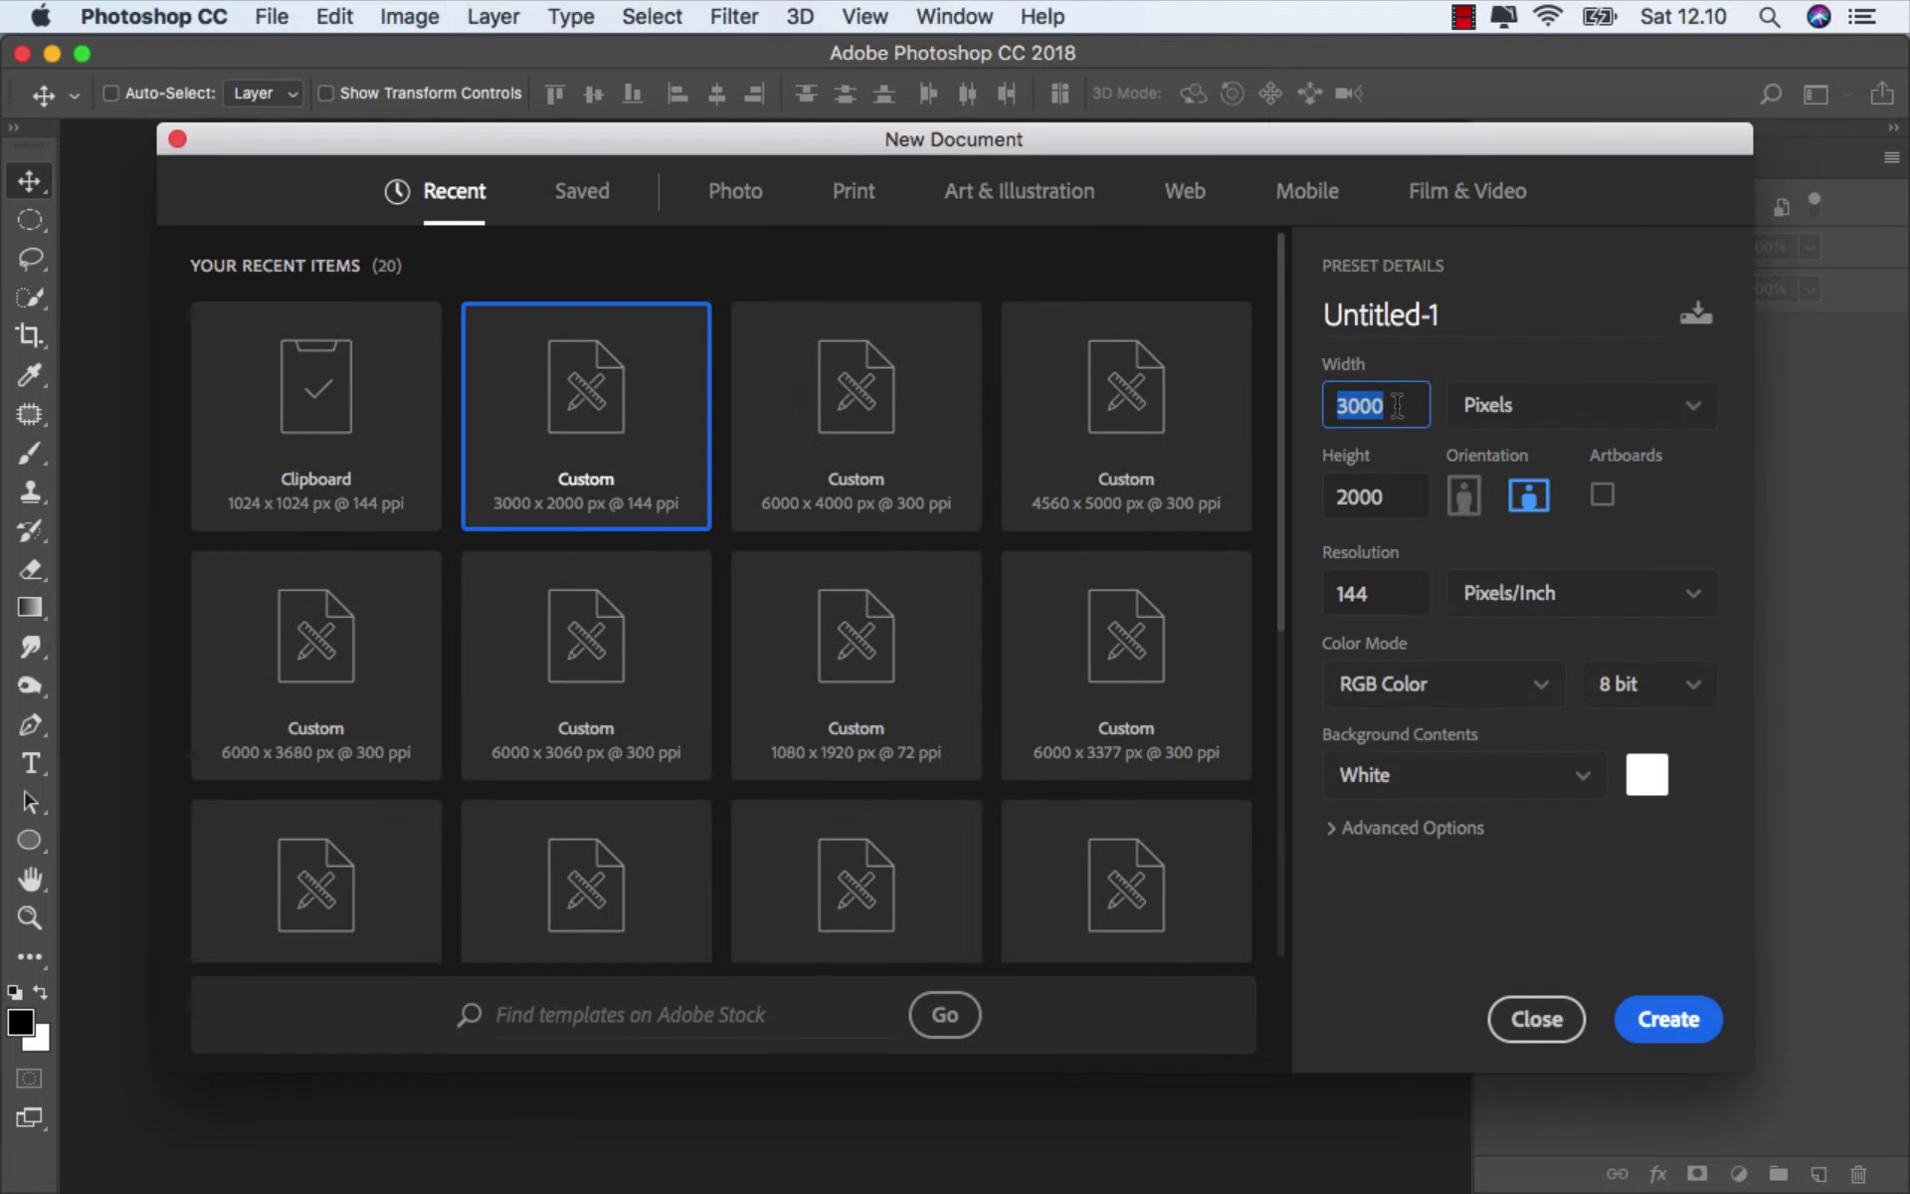
{"action": "left_click", "coordinate": [1398, 487]}
{"action": "left_click", "coordinate": [1529, 496]}
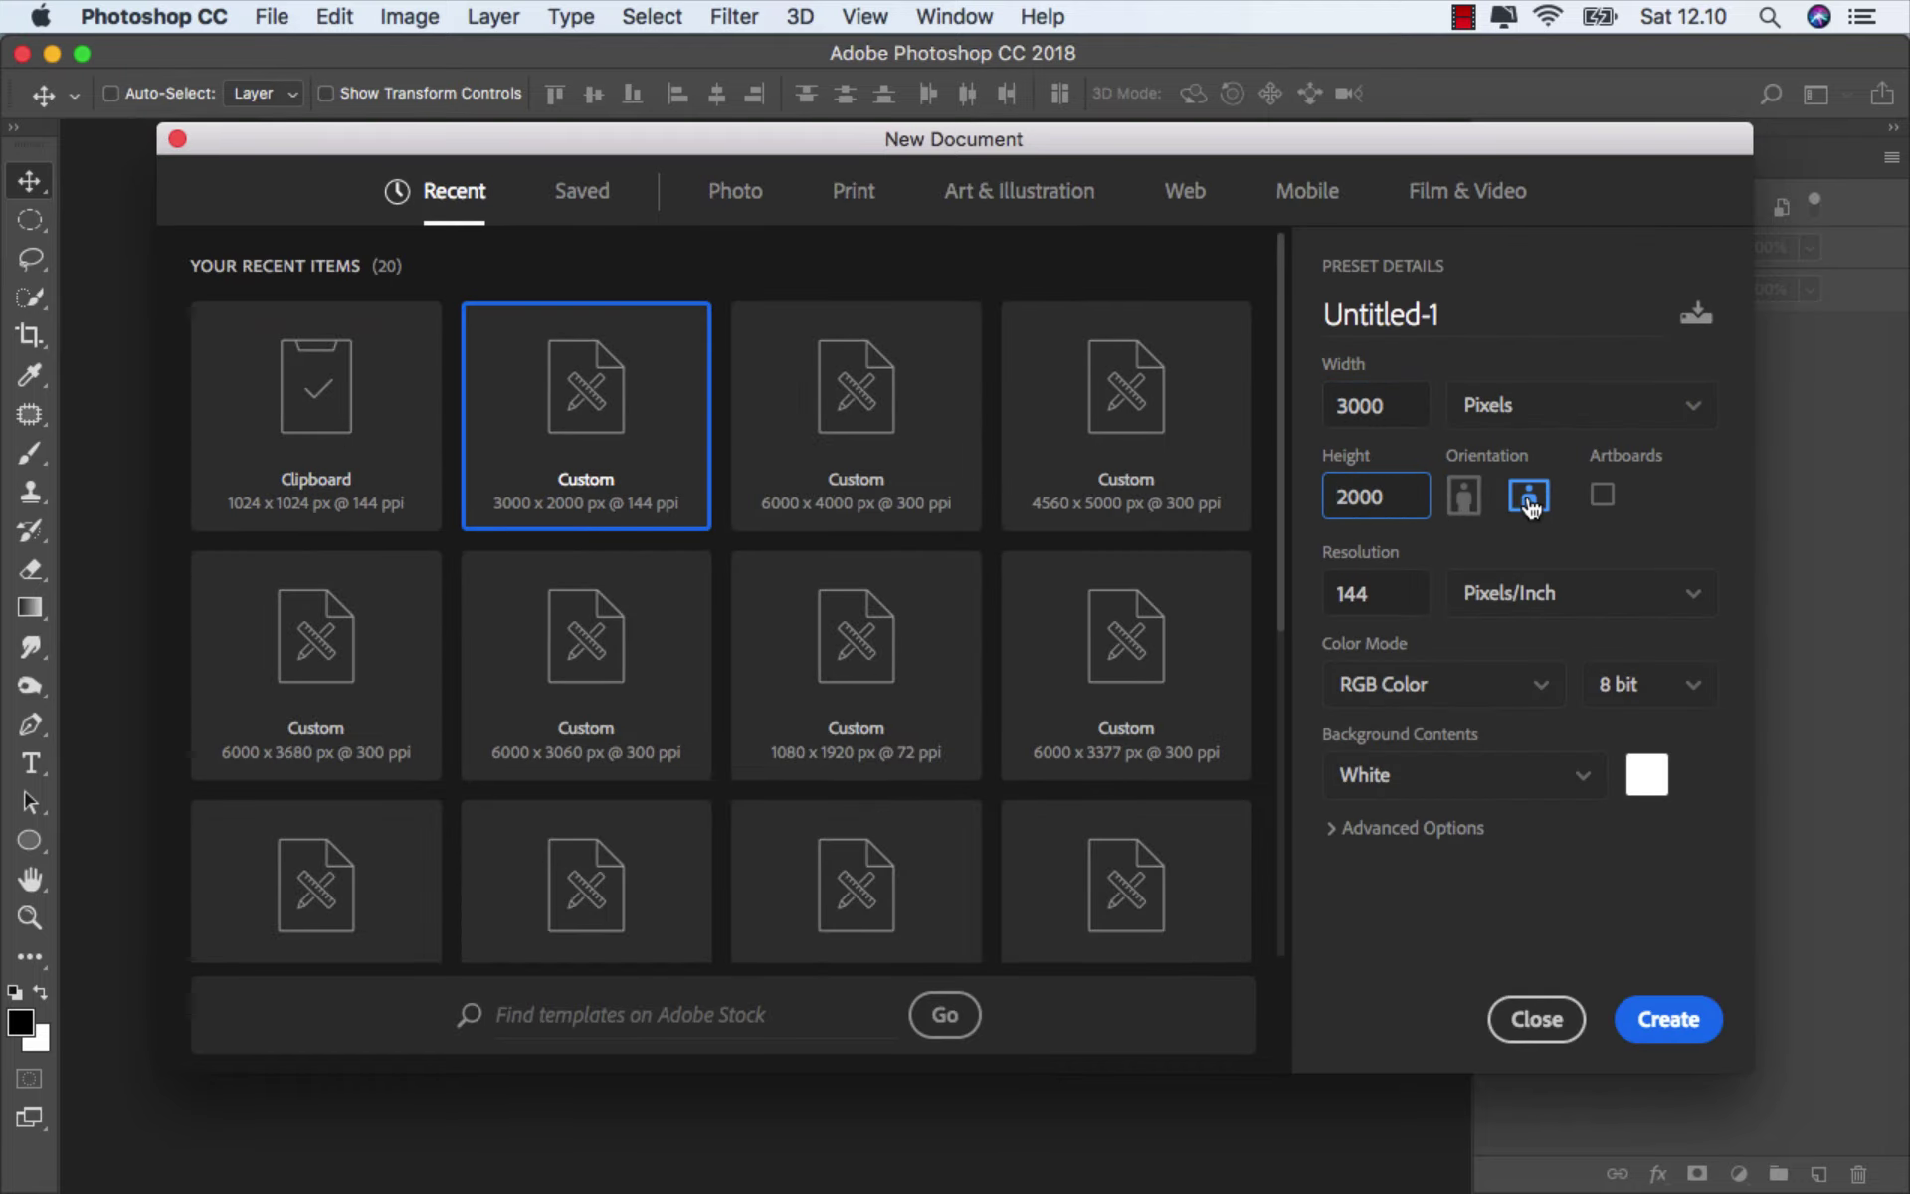
{"action": "left_click", "coordinate": [1662, 1016]}
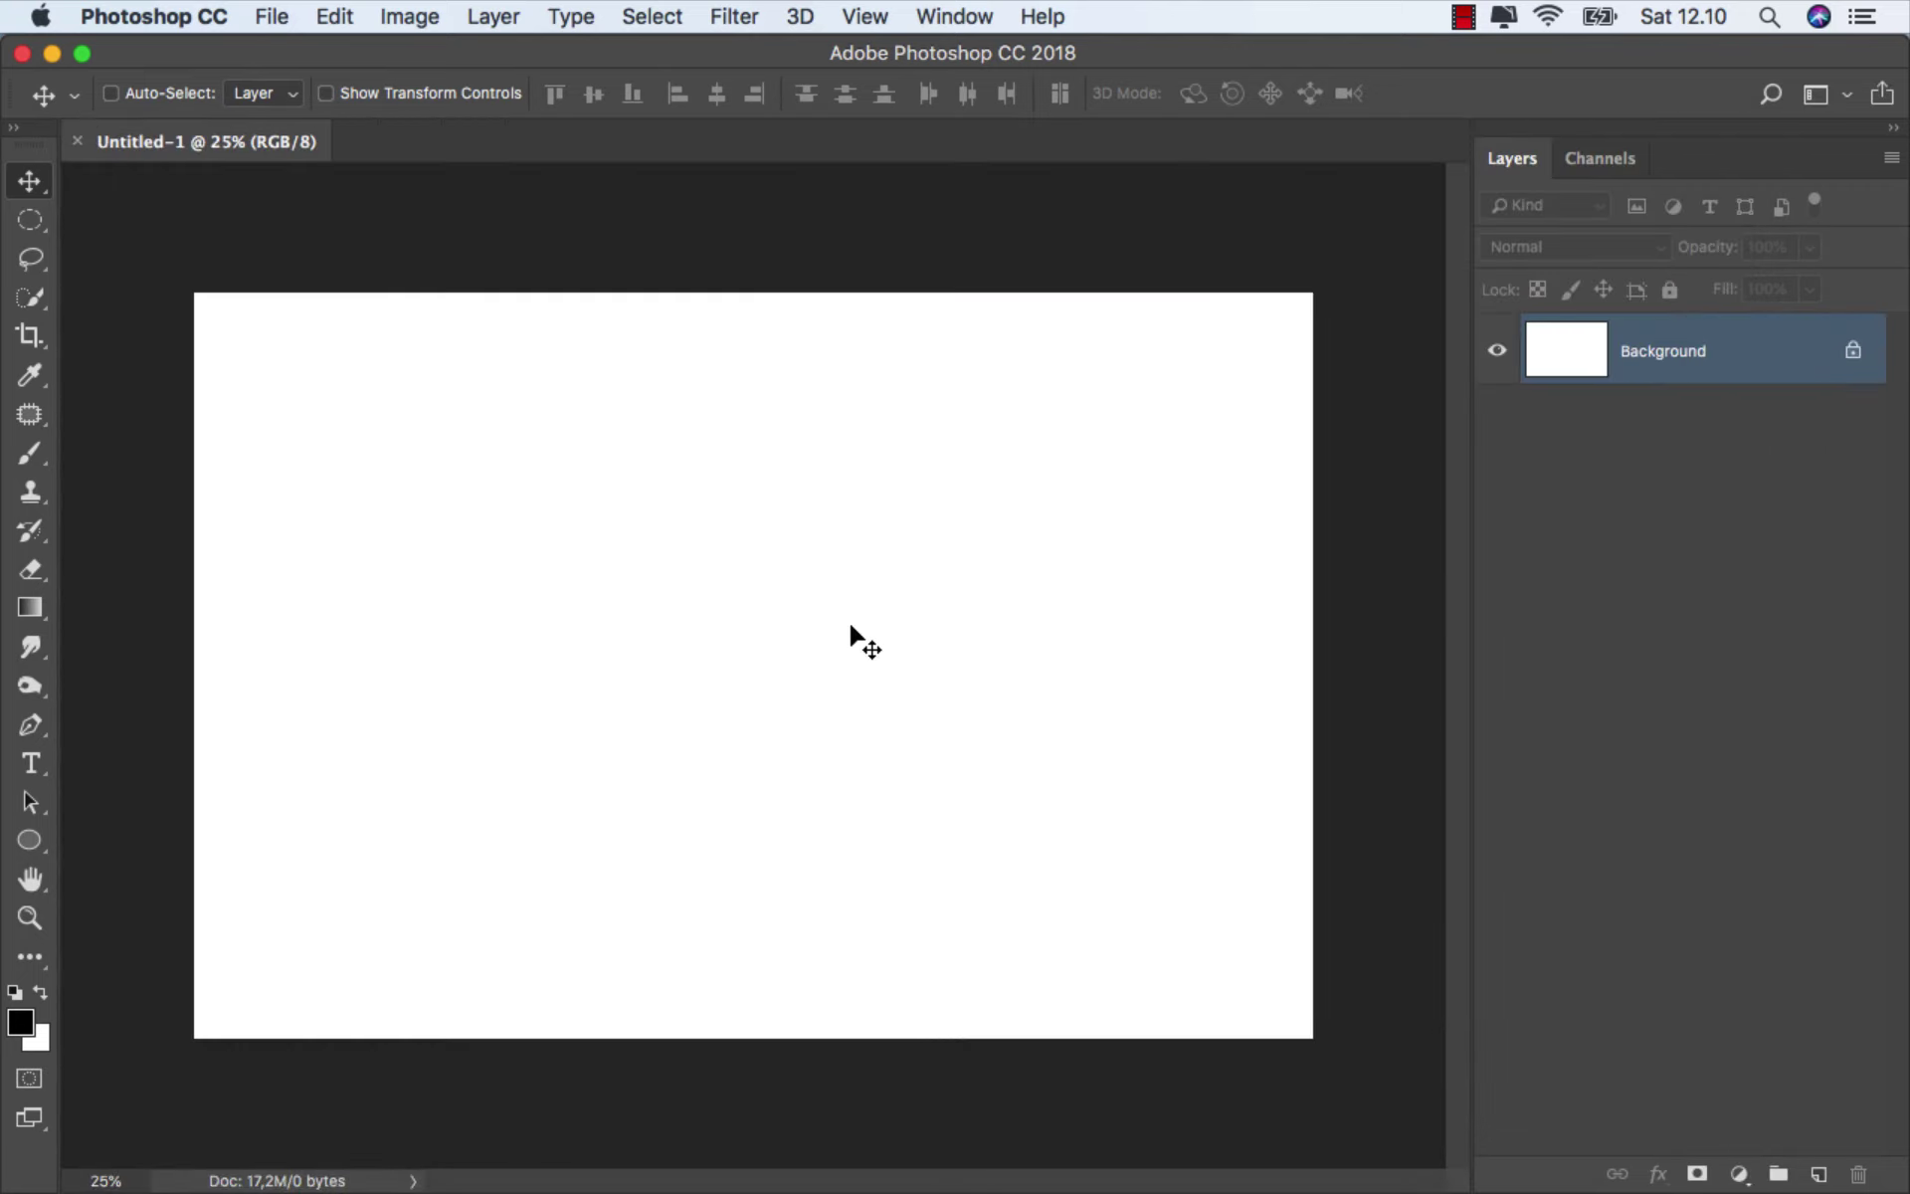
{"action": "mouse_move", "coordinate": [632, 1122]}
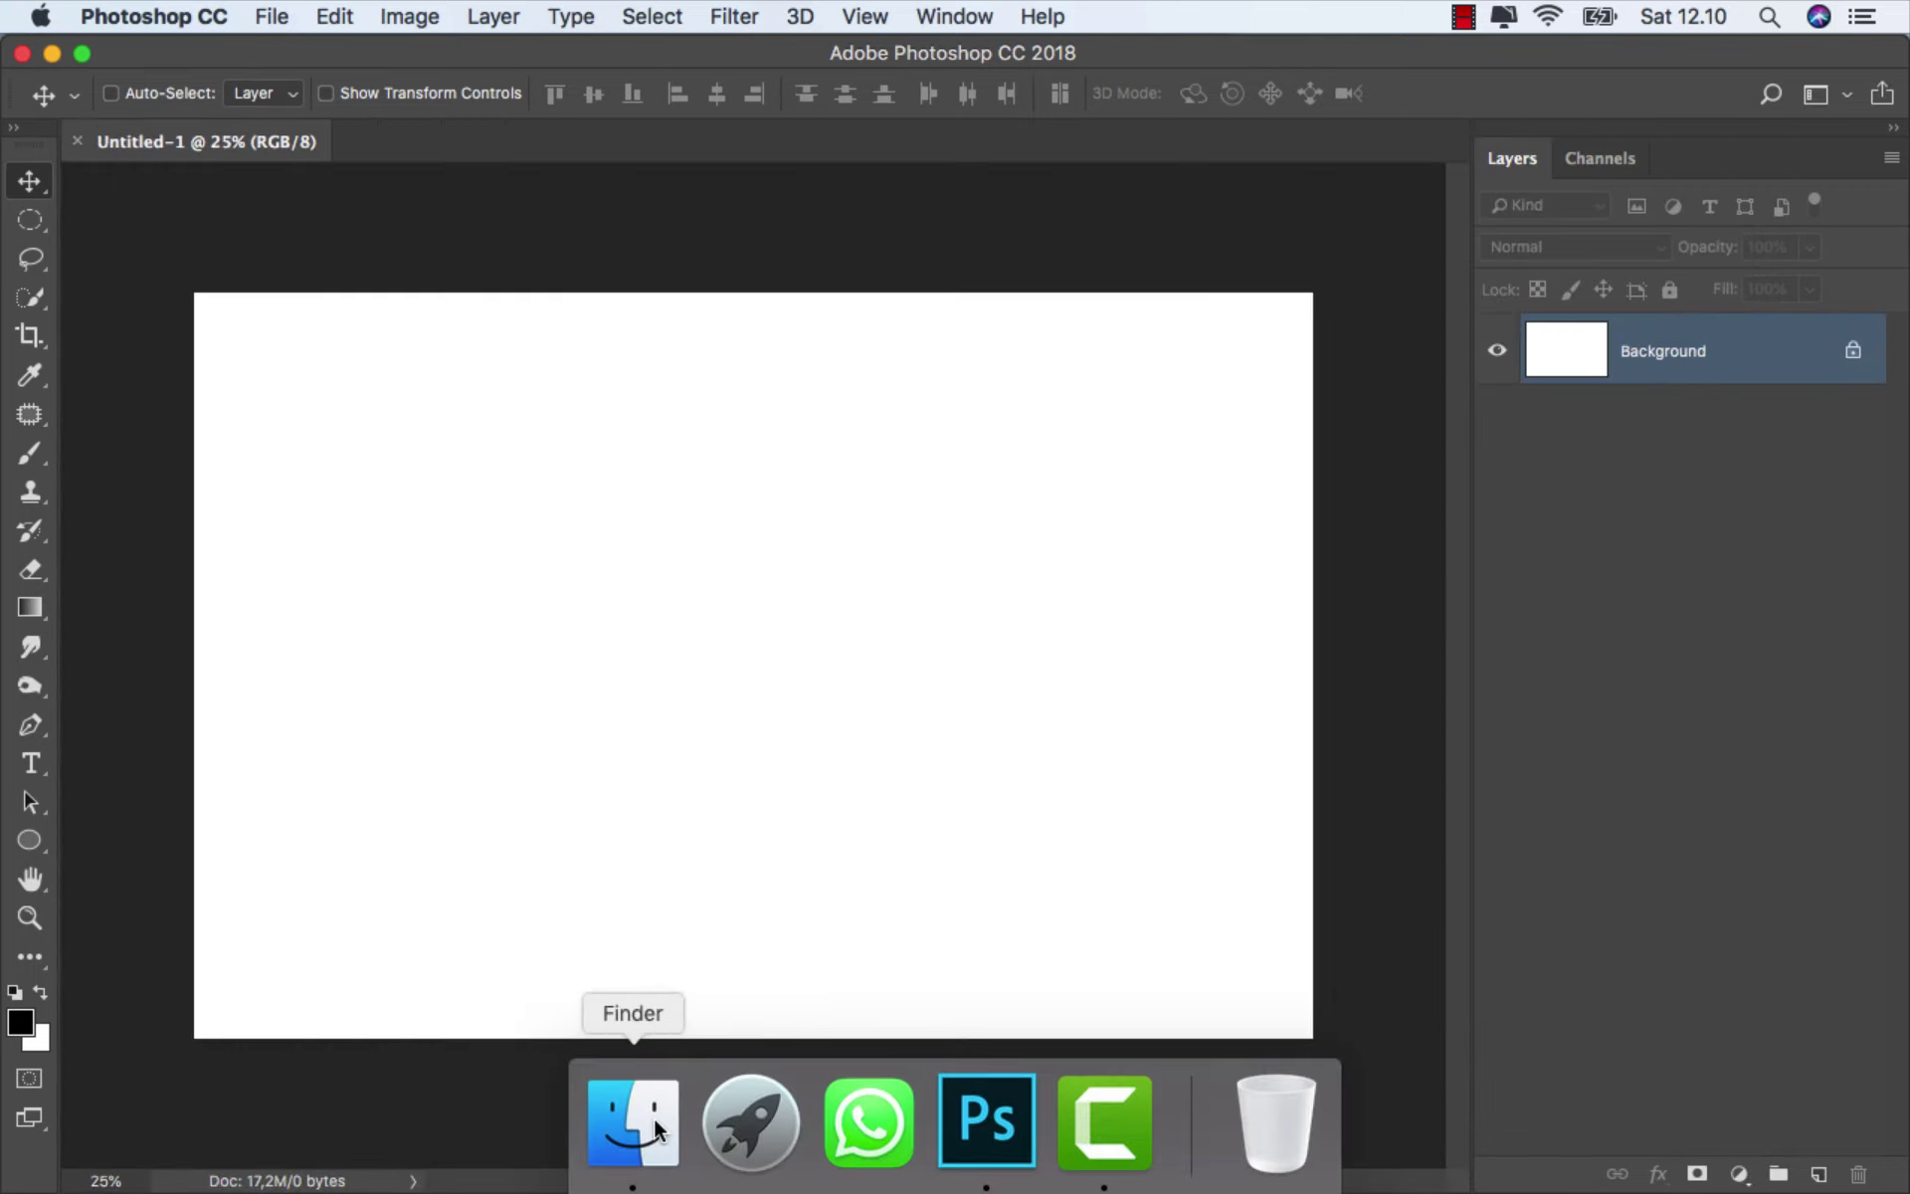
- Place QJ78P8pRl7.jpg as a backdrop layer stretched to cover the whole canvas
{"action": "left_click", "coordinate": [654, 1118]}
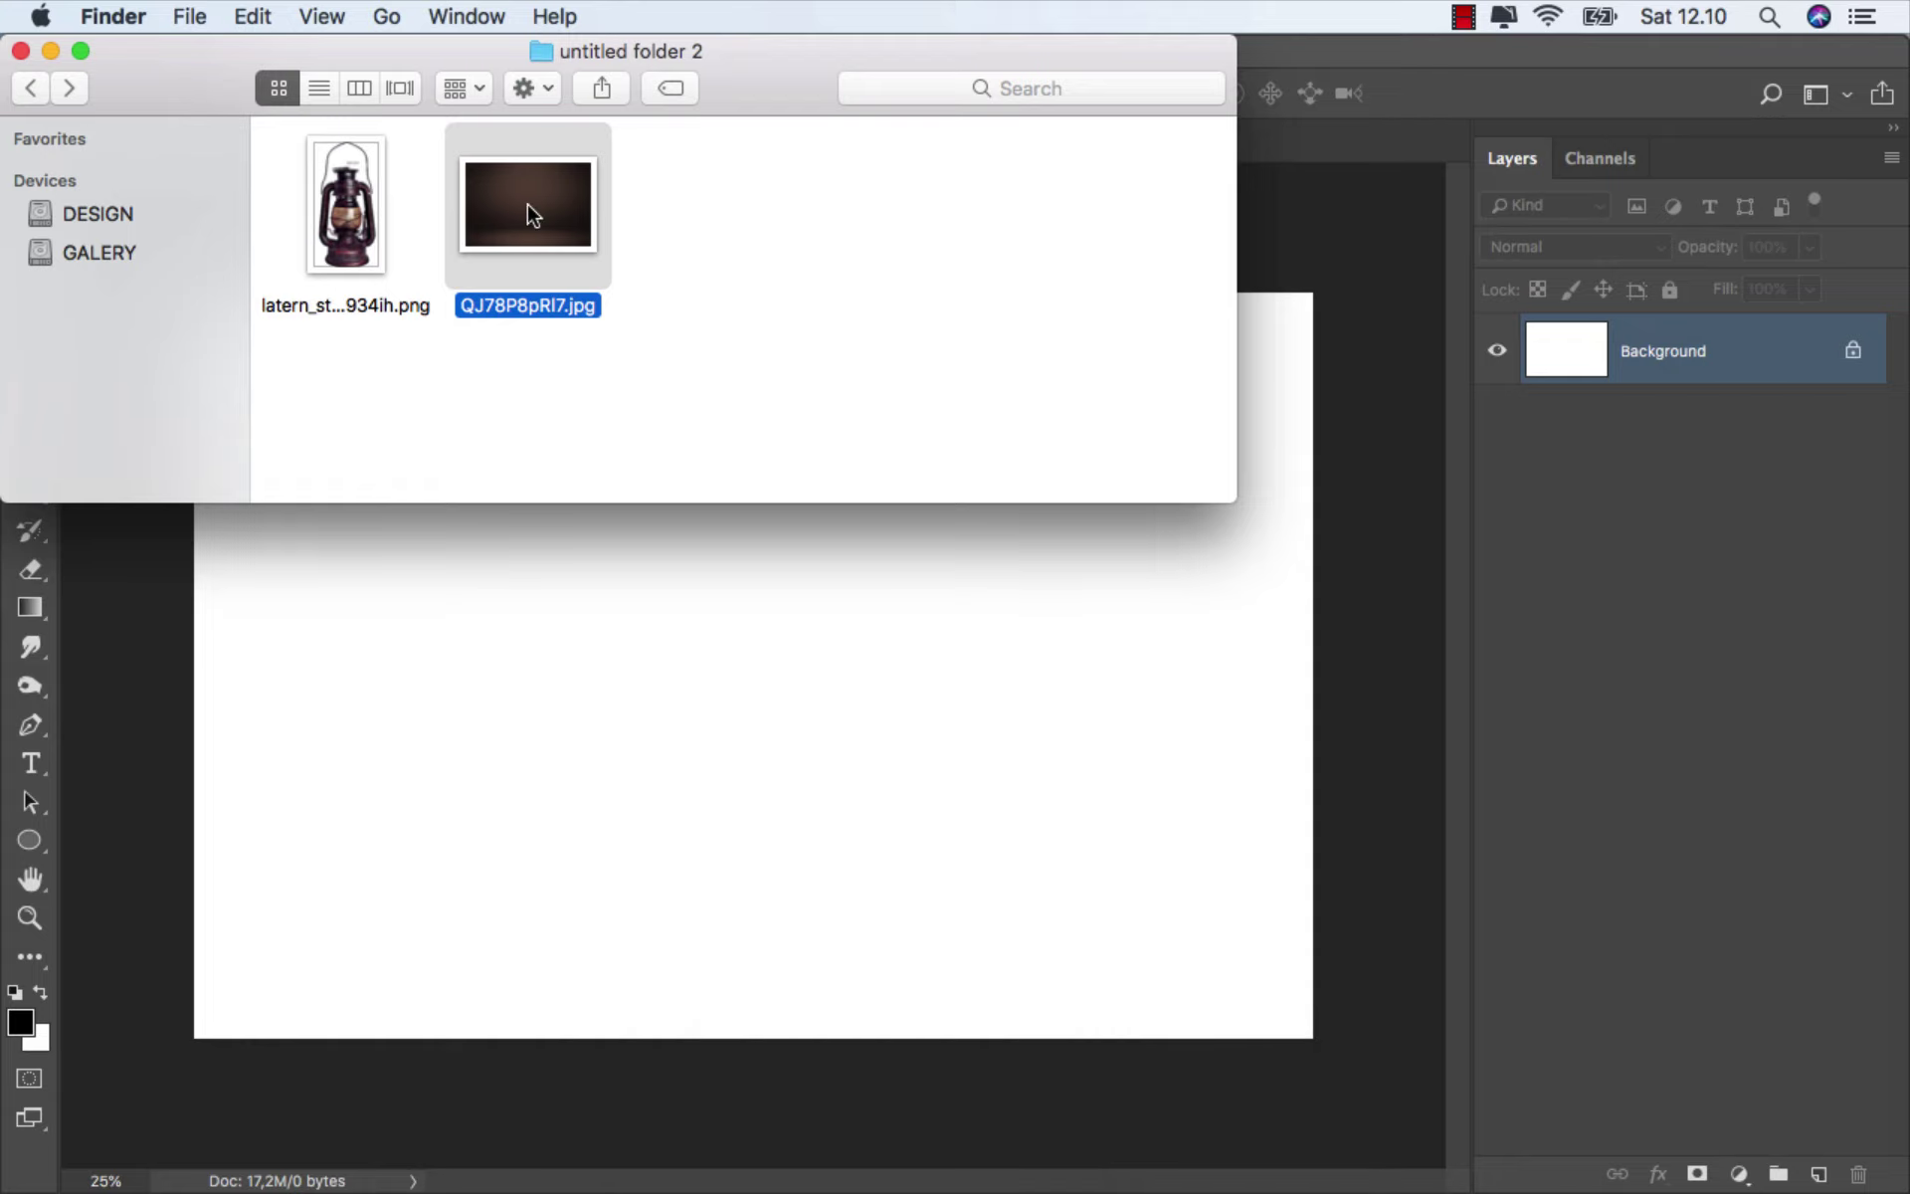
{"action": "left_click_drag", "start_coordinate": [530, 212], "coordinate": [647, 830]}
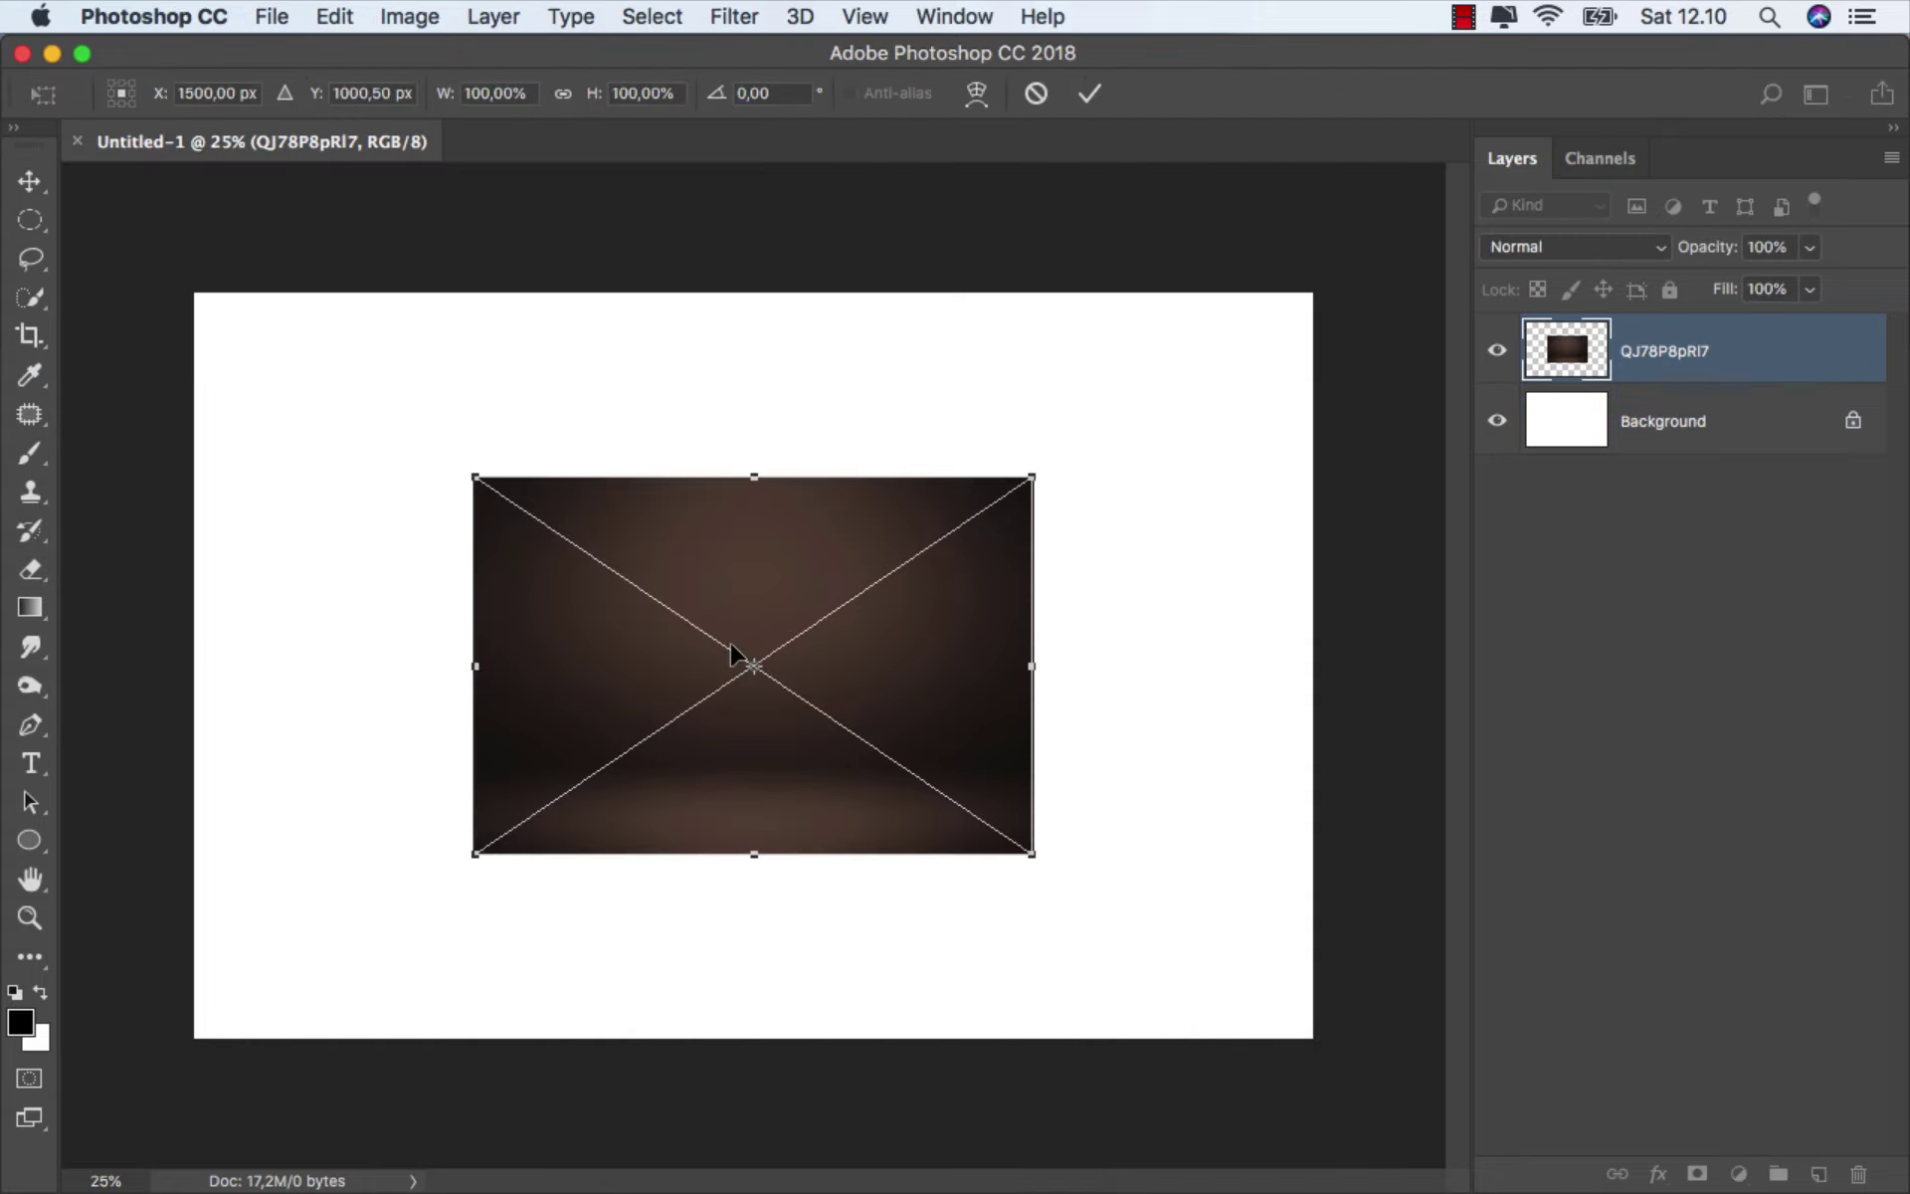
{"action": "left_click_drag", "start_coordinate": [475, 478], "coordinate": [195, 293]}
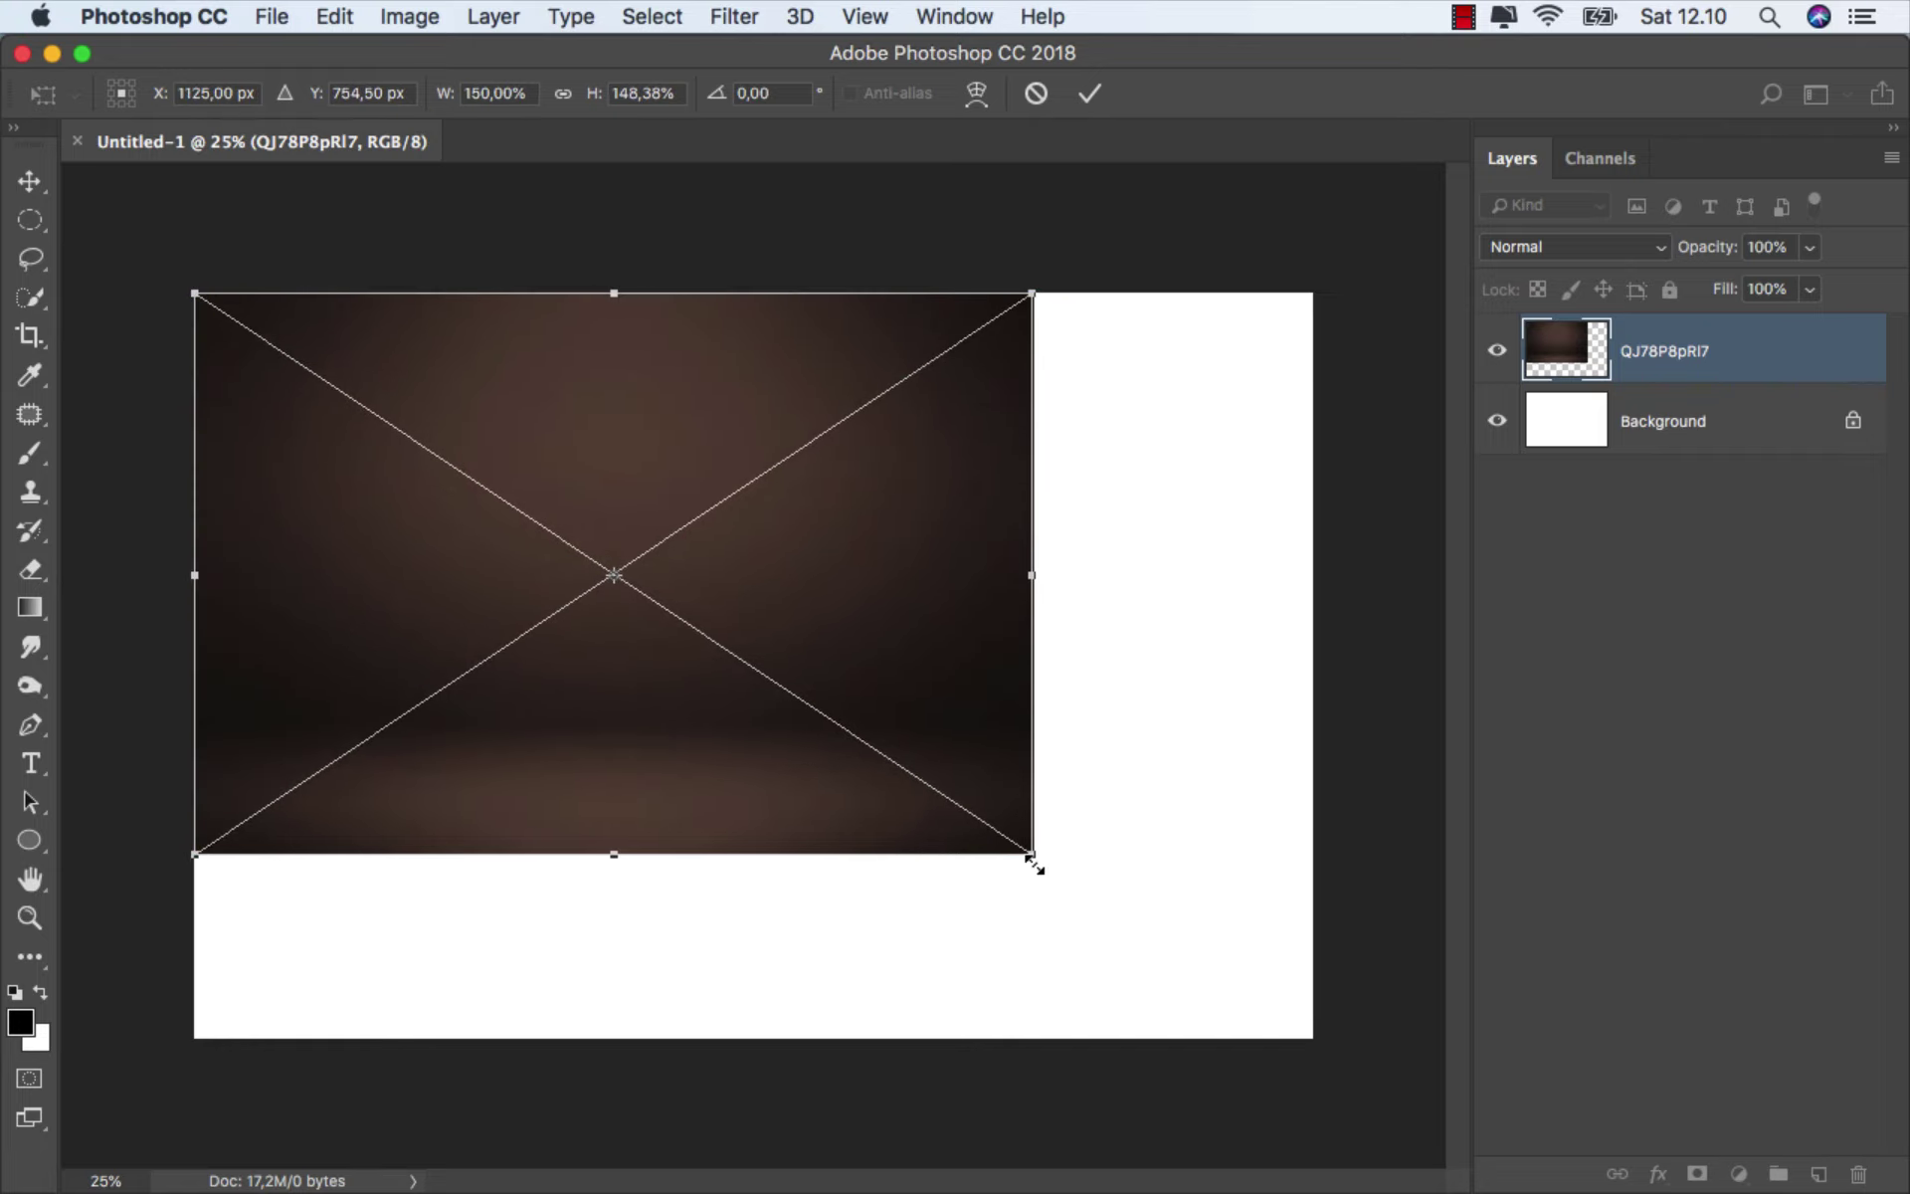
{"action": "left_click_drag", "start_coordinate": [1033, 853], "coordinate": [1313, 1038]}
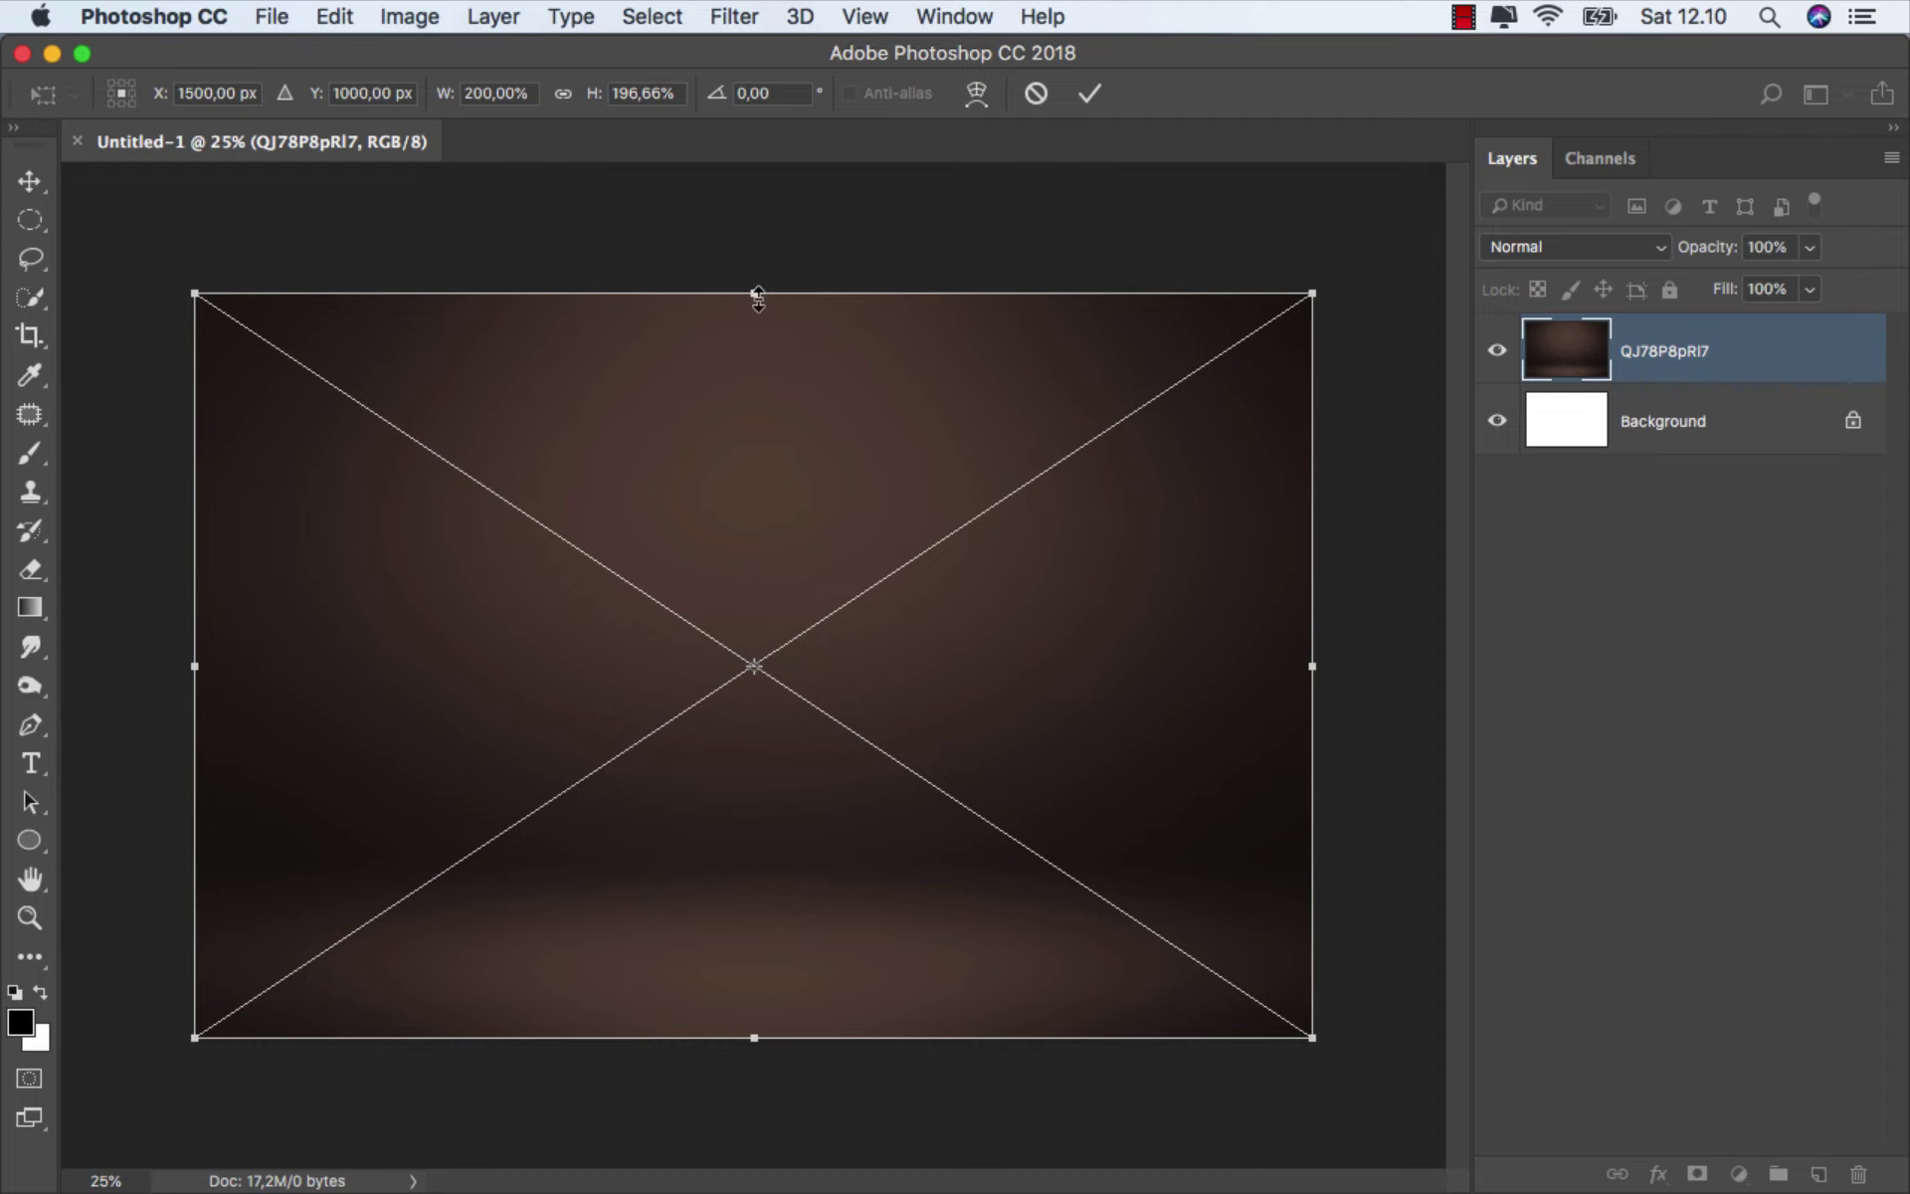
{"action": "left_click_drag", "start_coordinate": [758, 296], "coordinate": [756, 200]}
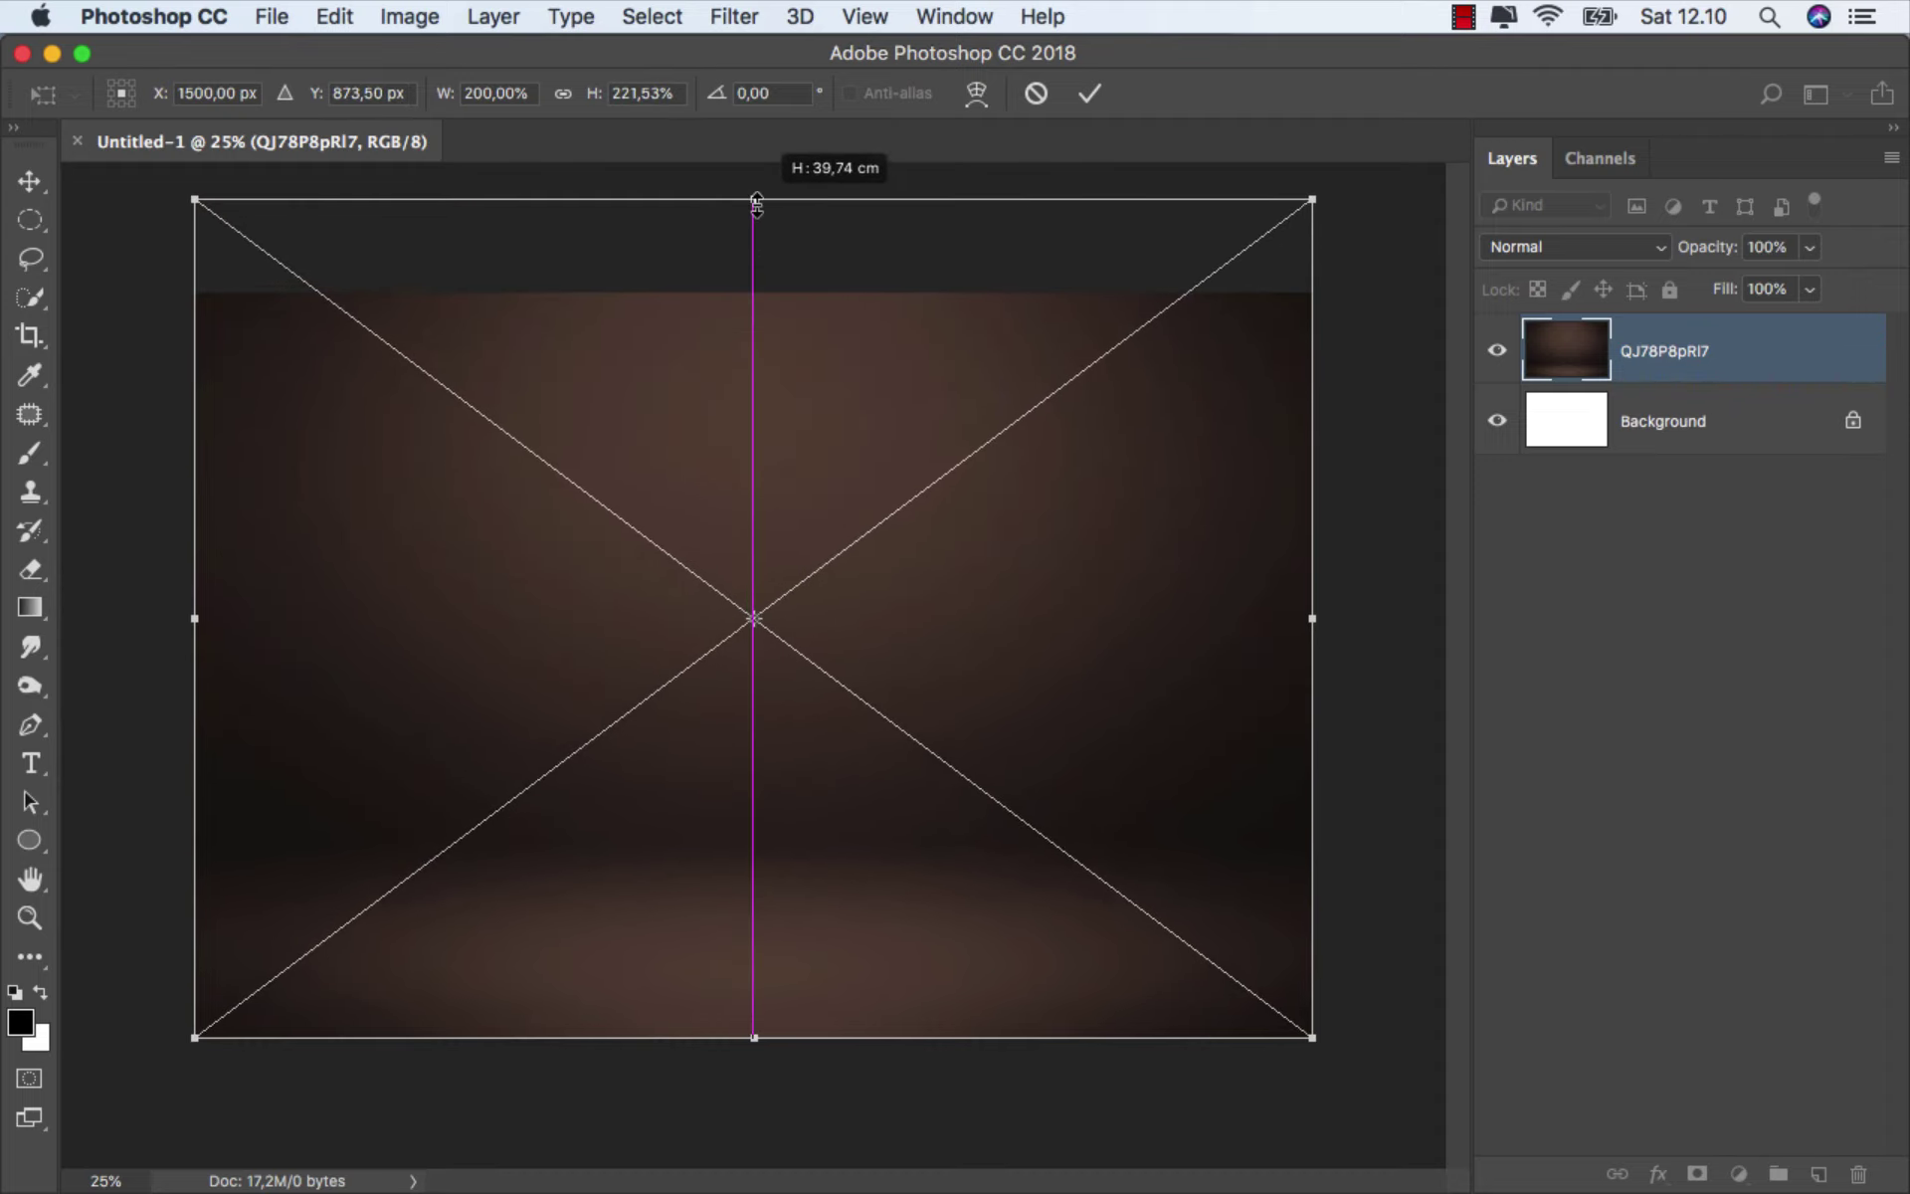
{"action": "left_click", "coordinate": [1089, 94]}
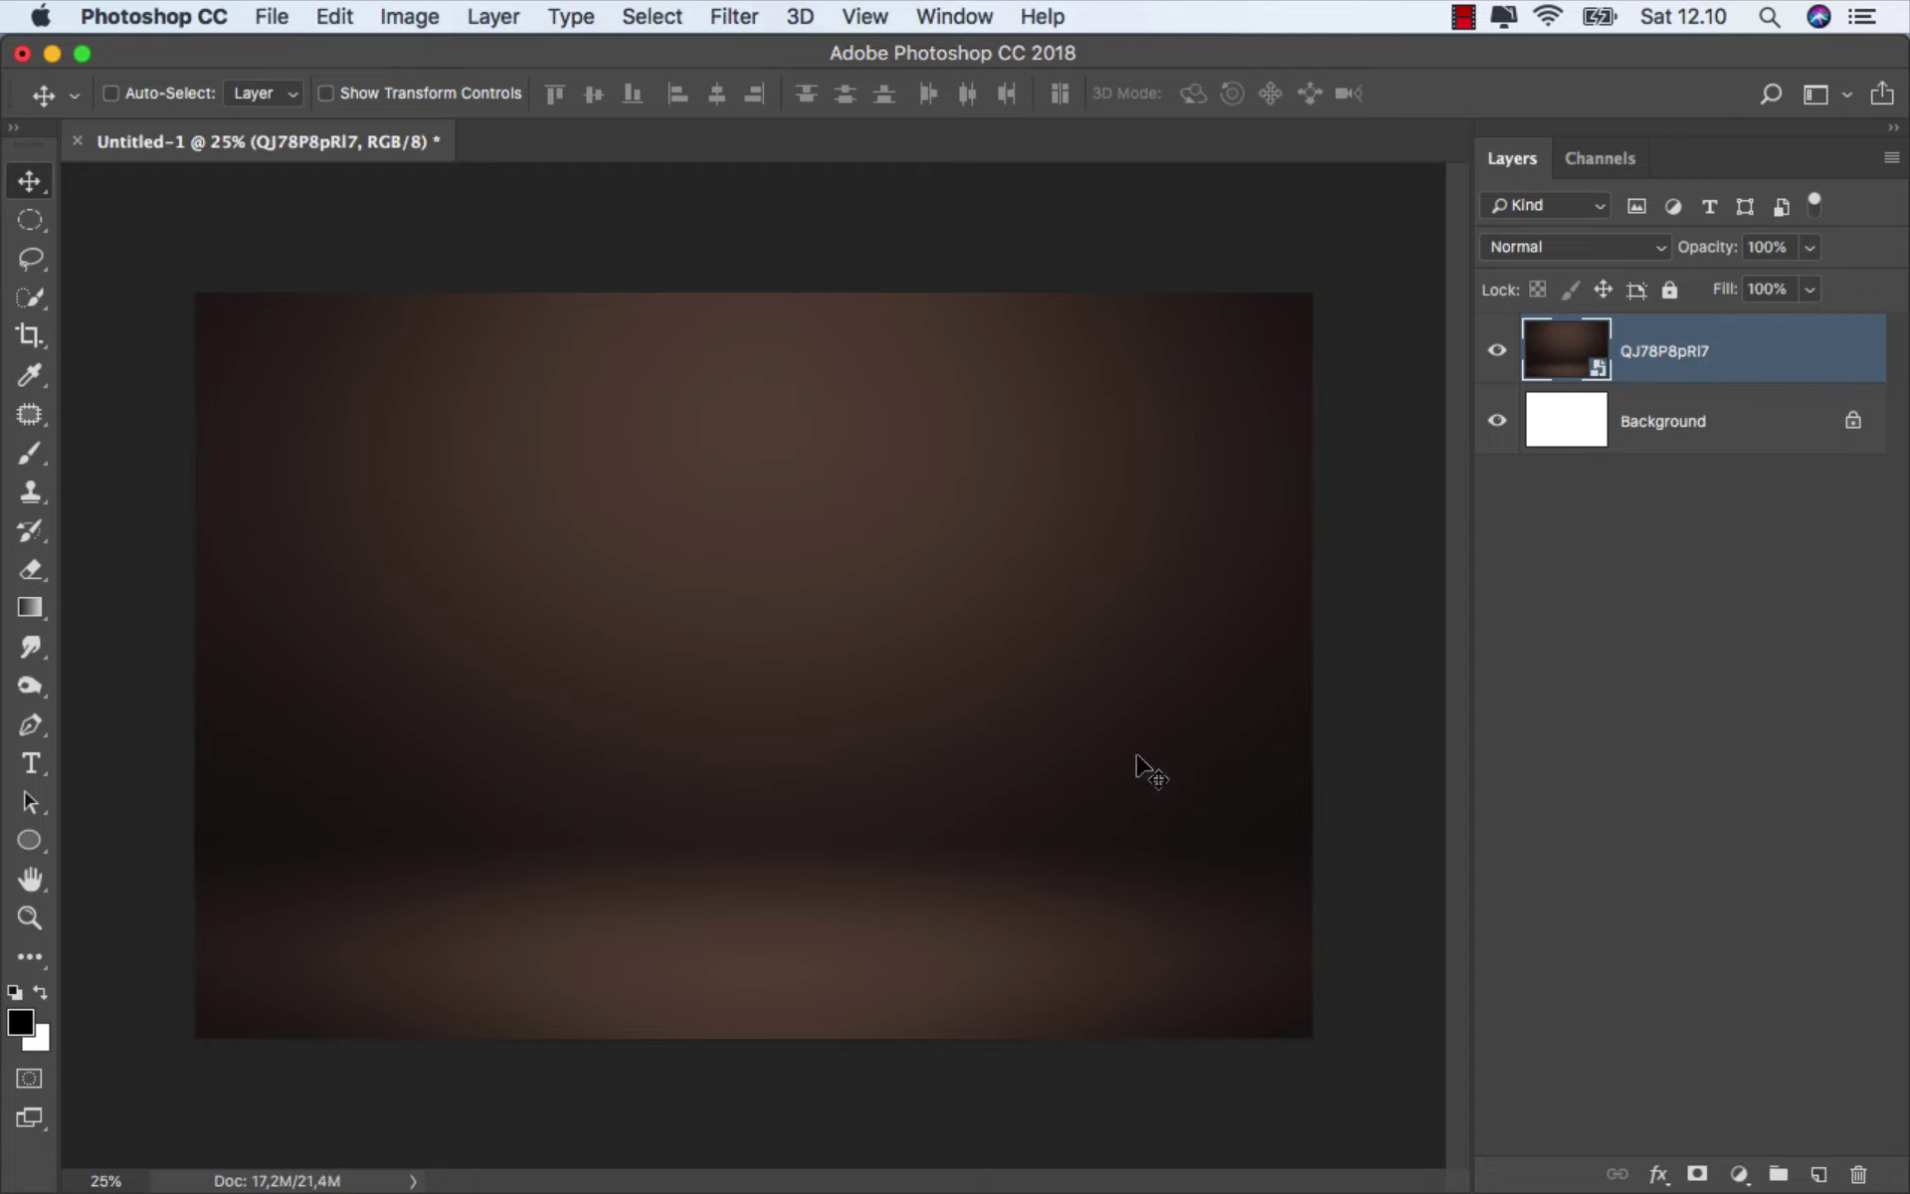
- Place the lantern PNG above the backdrop, scaled to about 70% and centred
{"action": "mouse_move", "coordinate": [632, 1186]}
{"action": "left_click", "coordinate": [647, 1109]}
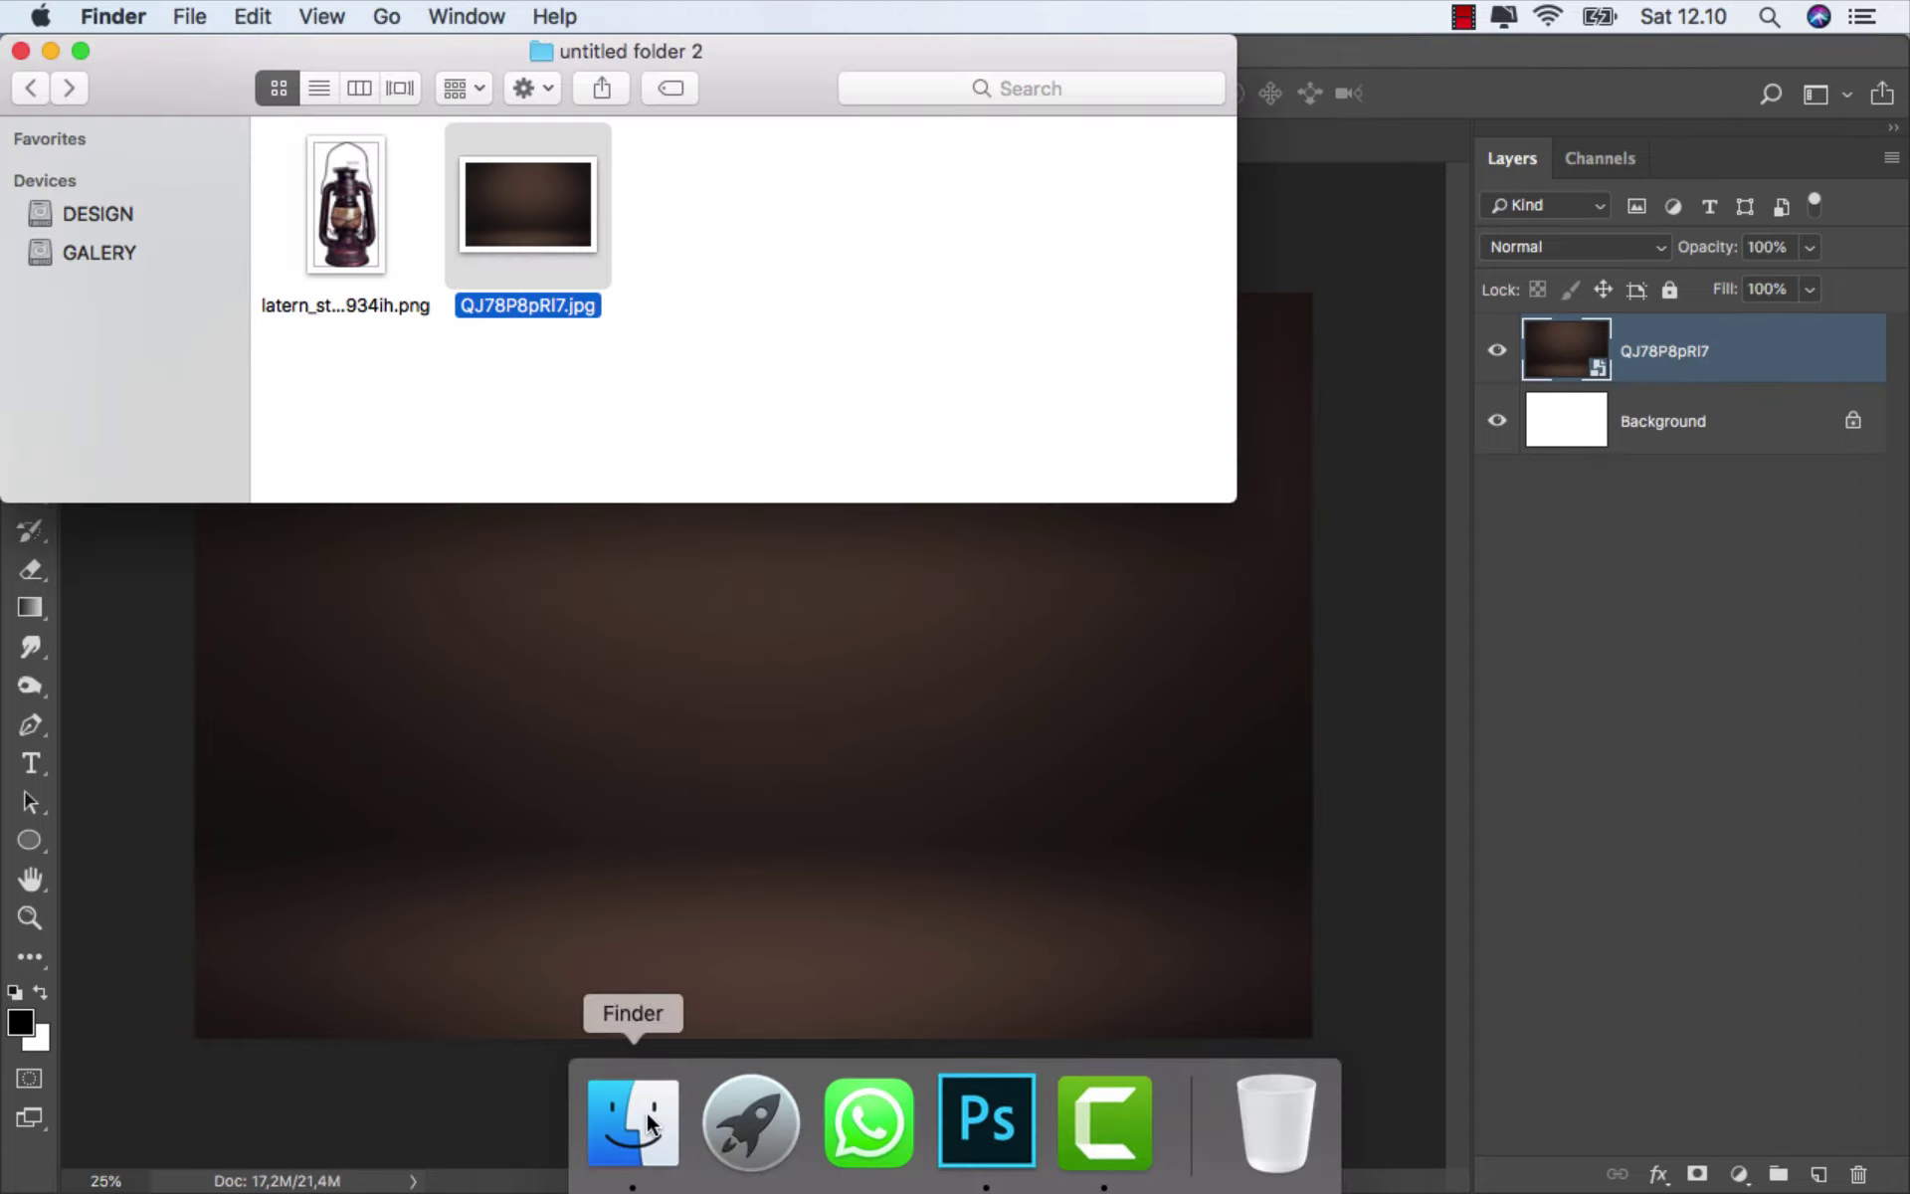
{"action": "left_click_drag", "start_coordinate": [349, 242], "coordinate": [753, 786]}
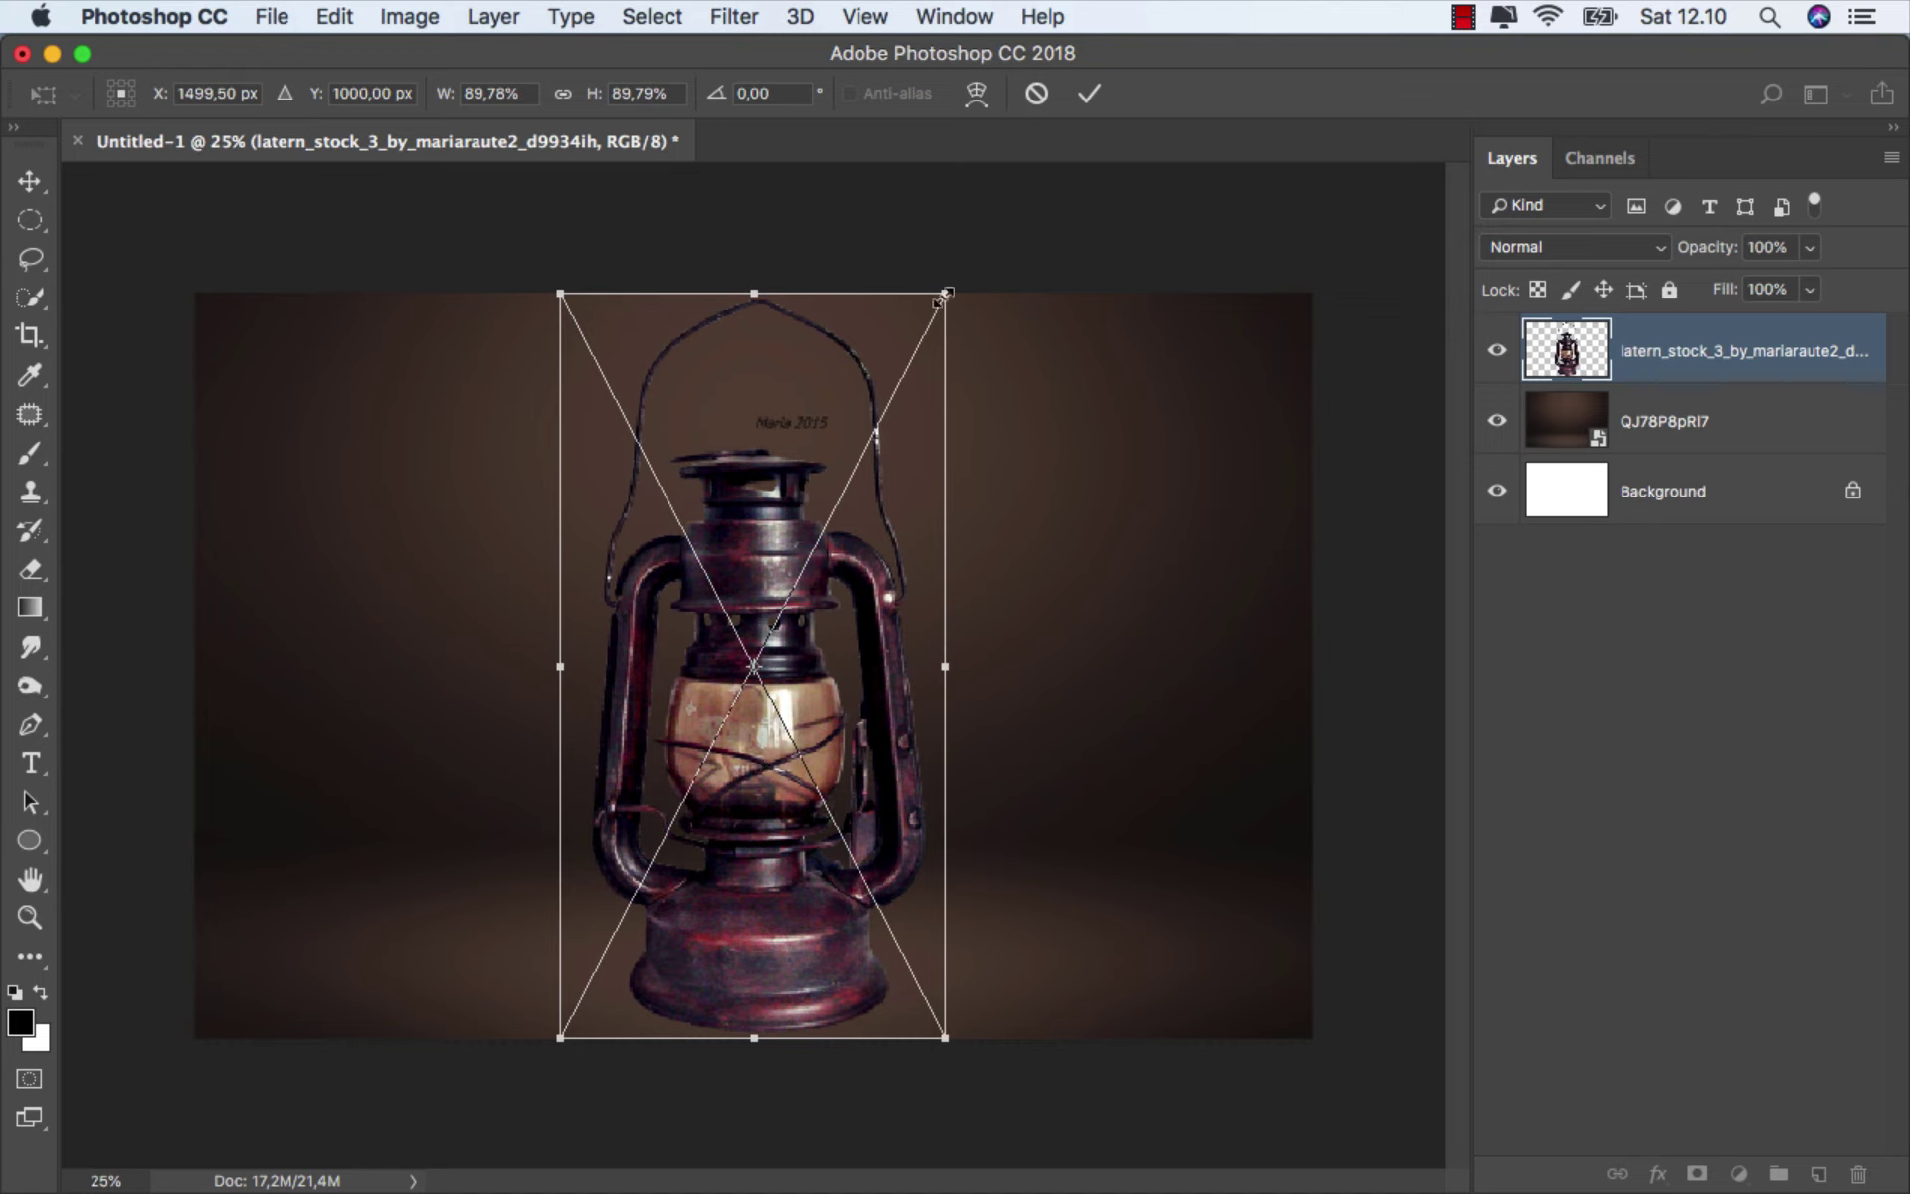
{"action": "left_click_drag", "start_coordinate": [941, 298], "coordinate": [934, 376]}
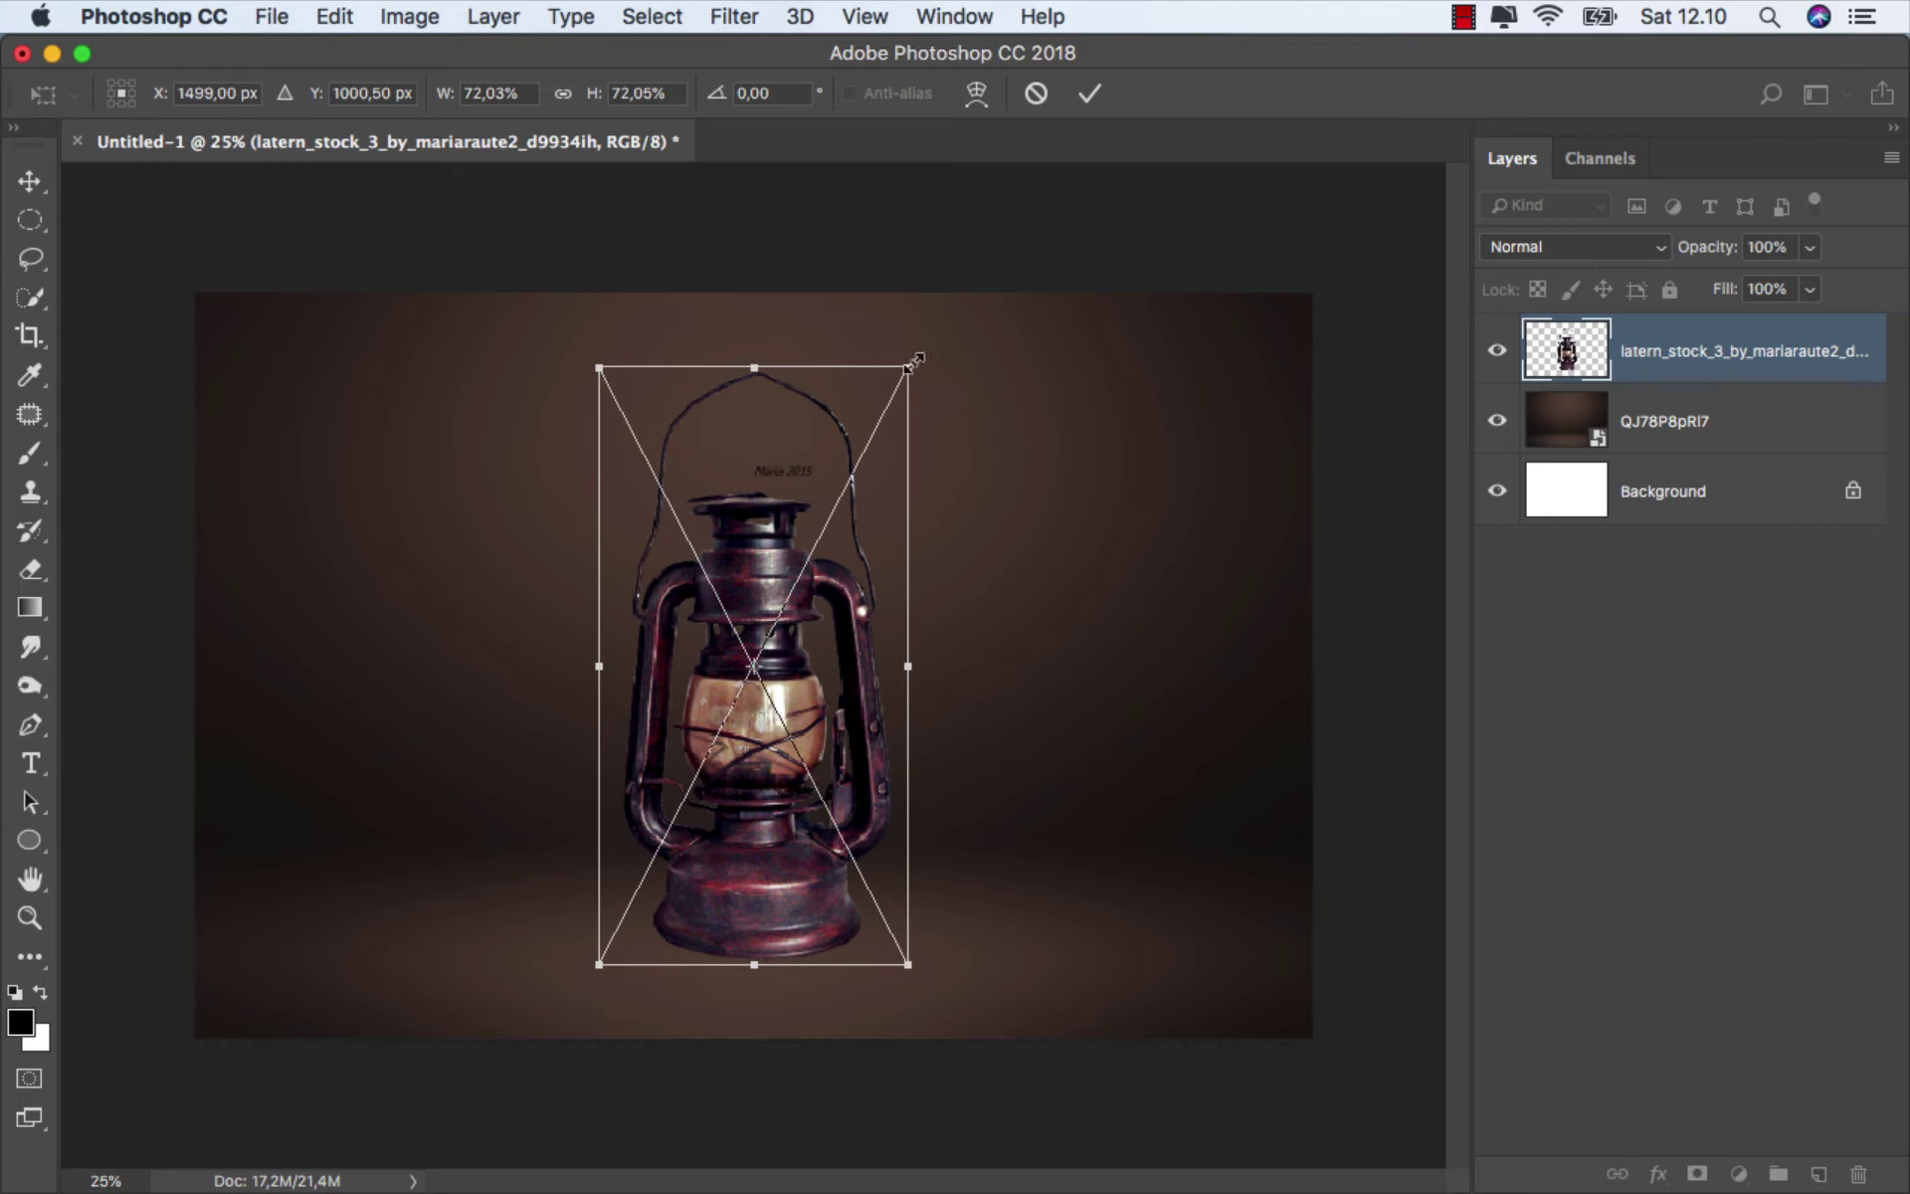
{"action": "left_click_drag", "start_coordinate": [913, 360], "coordinate": [913, 380]}
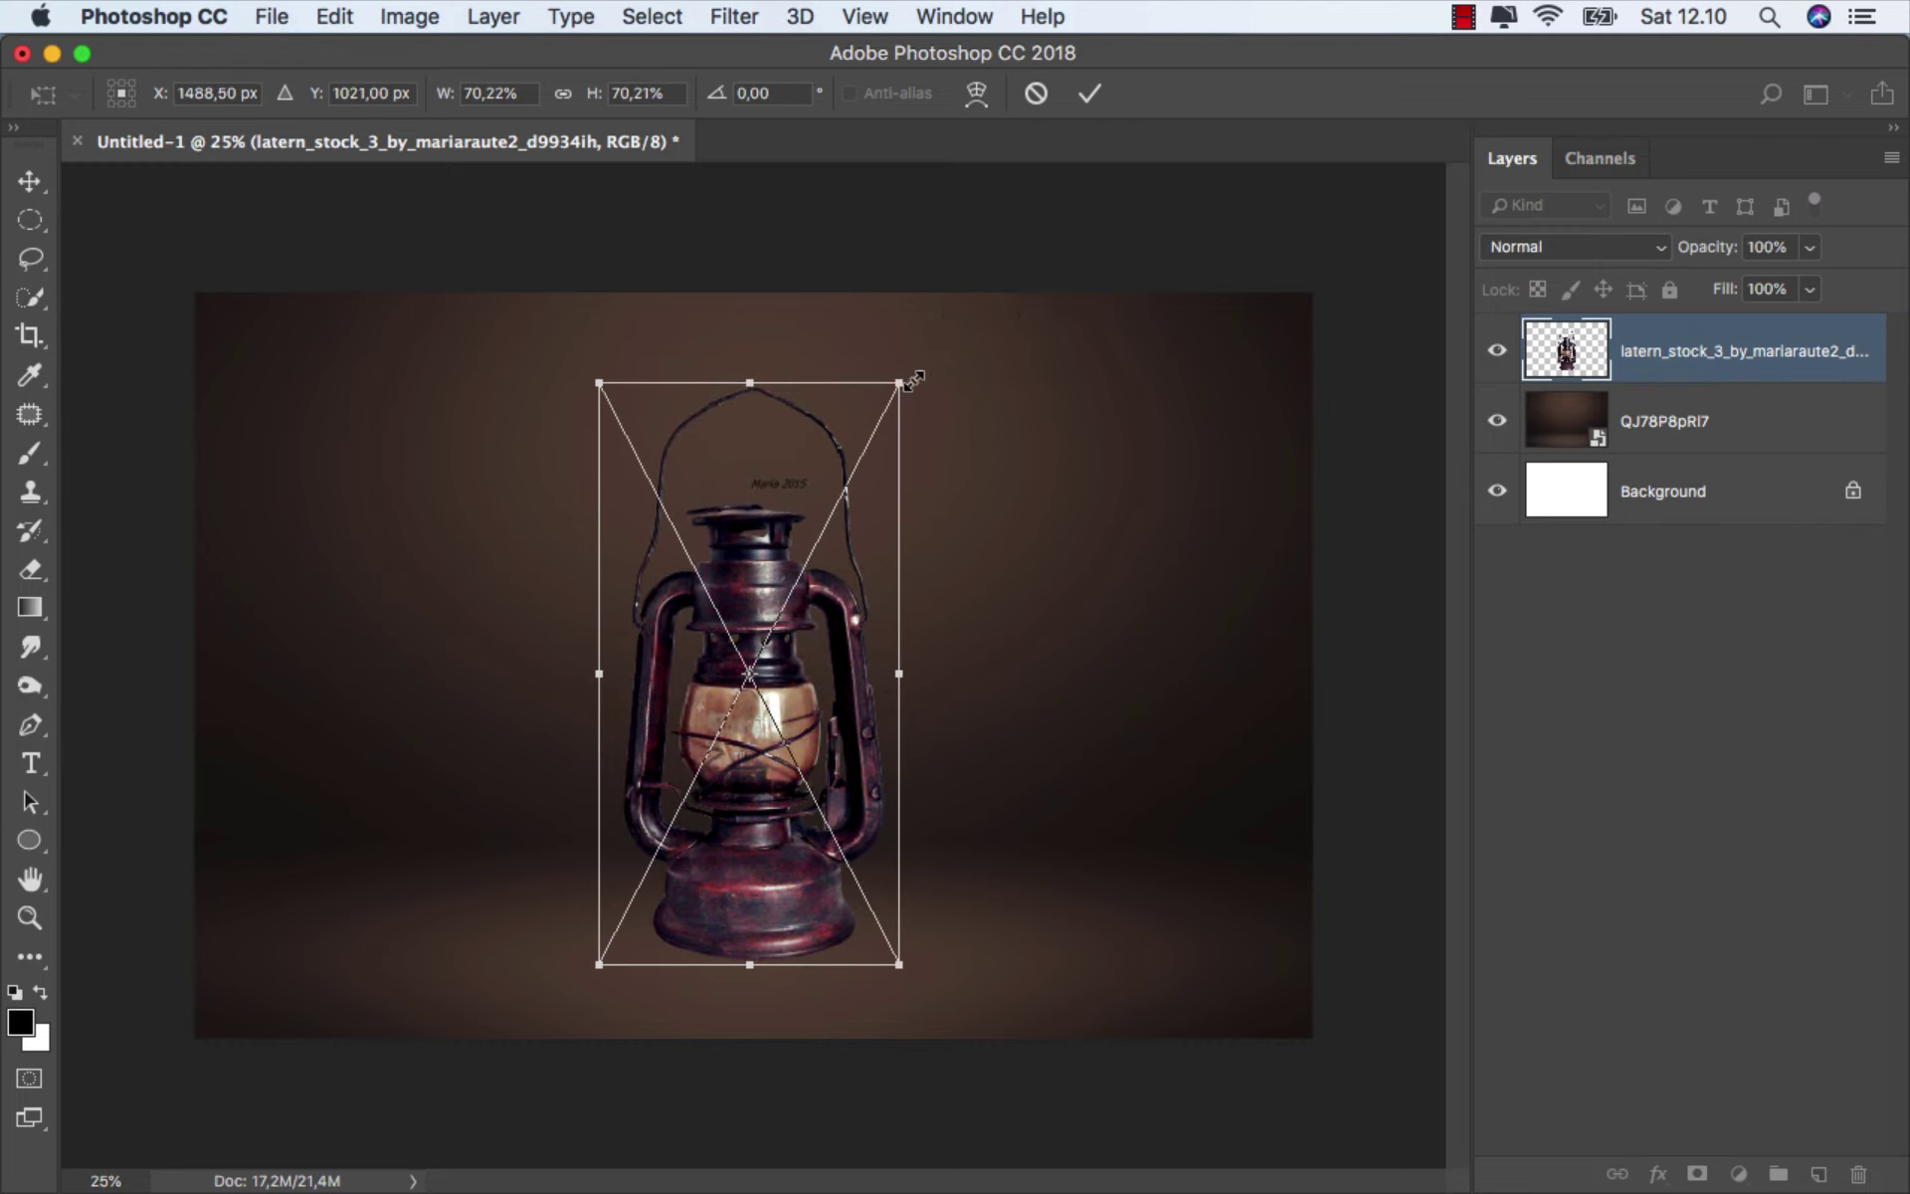
{"action": "left_click", "coordinate": [1089, 92]}
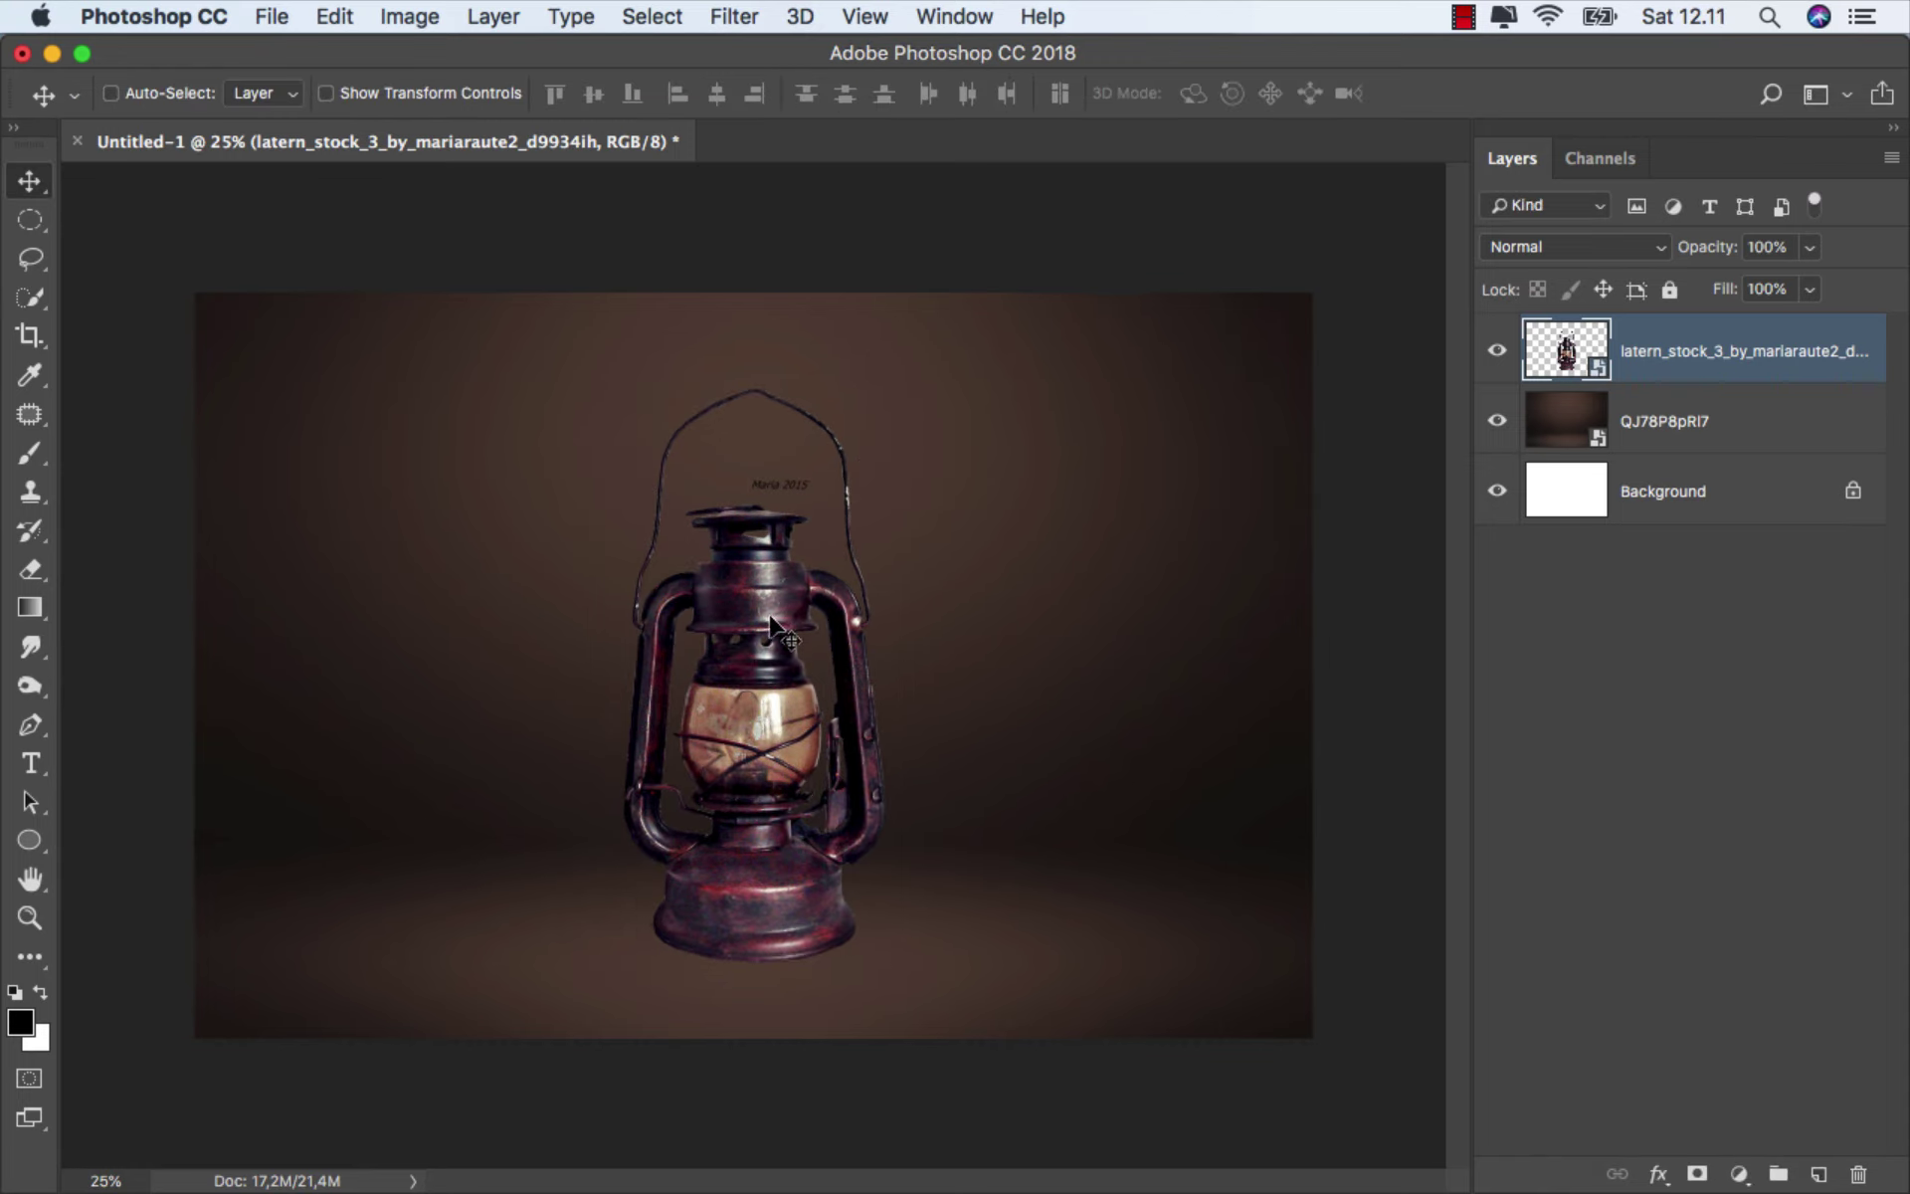
{"action": "left_click_drag", "start_coordinate": [769, 616], "coordinate": [769, 625]}
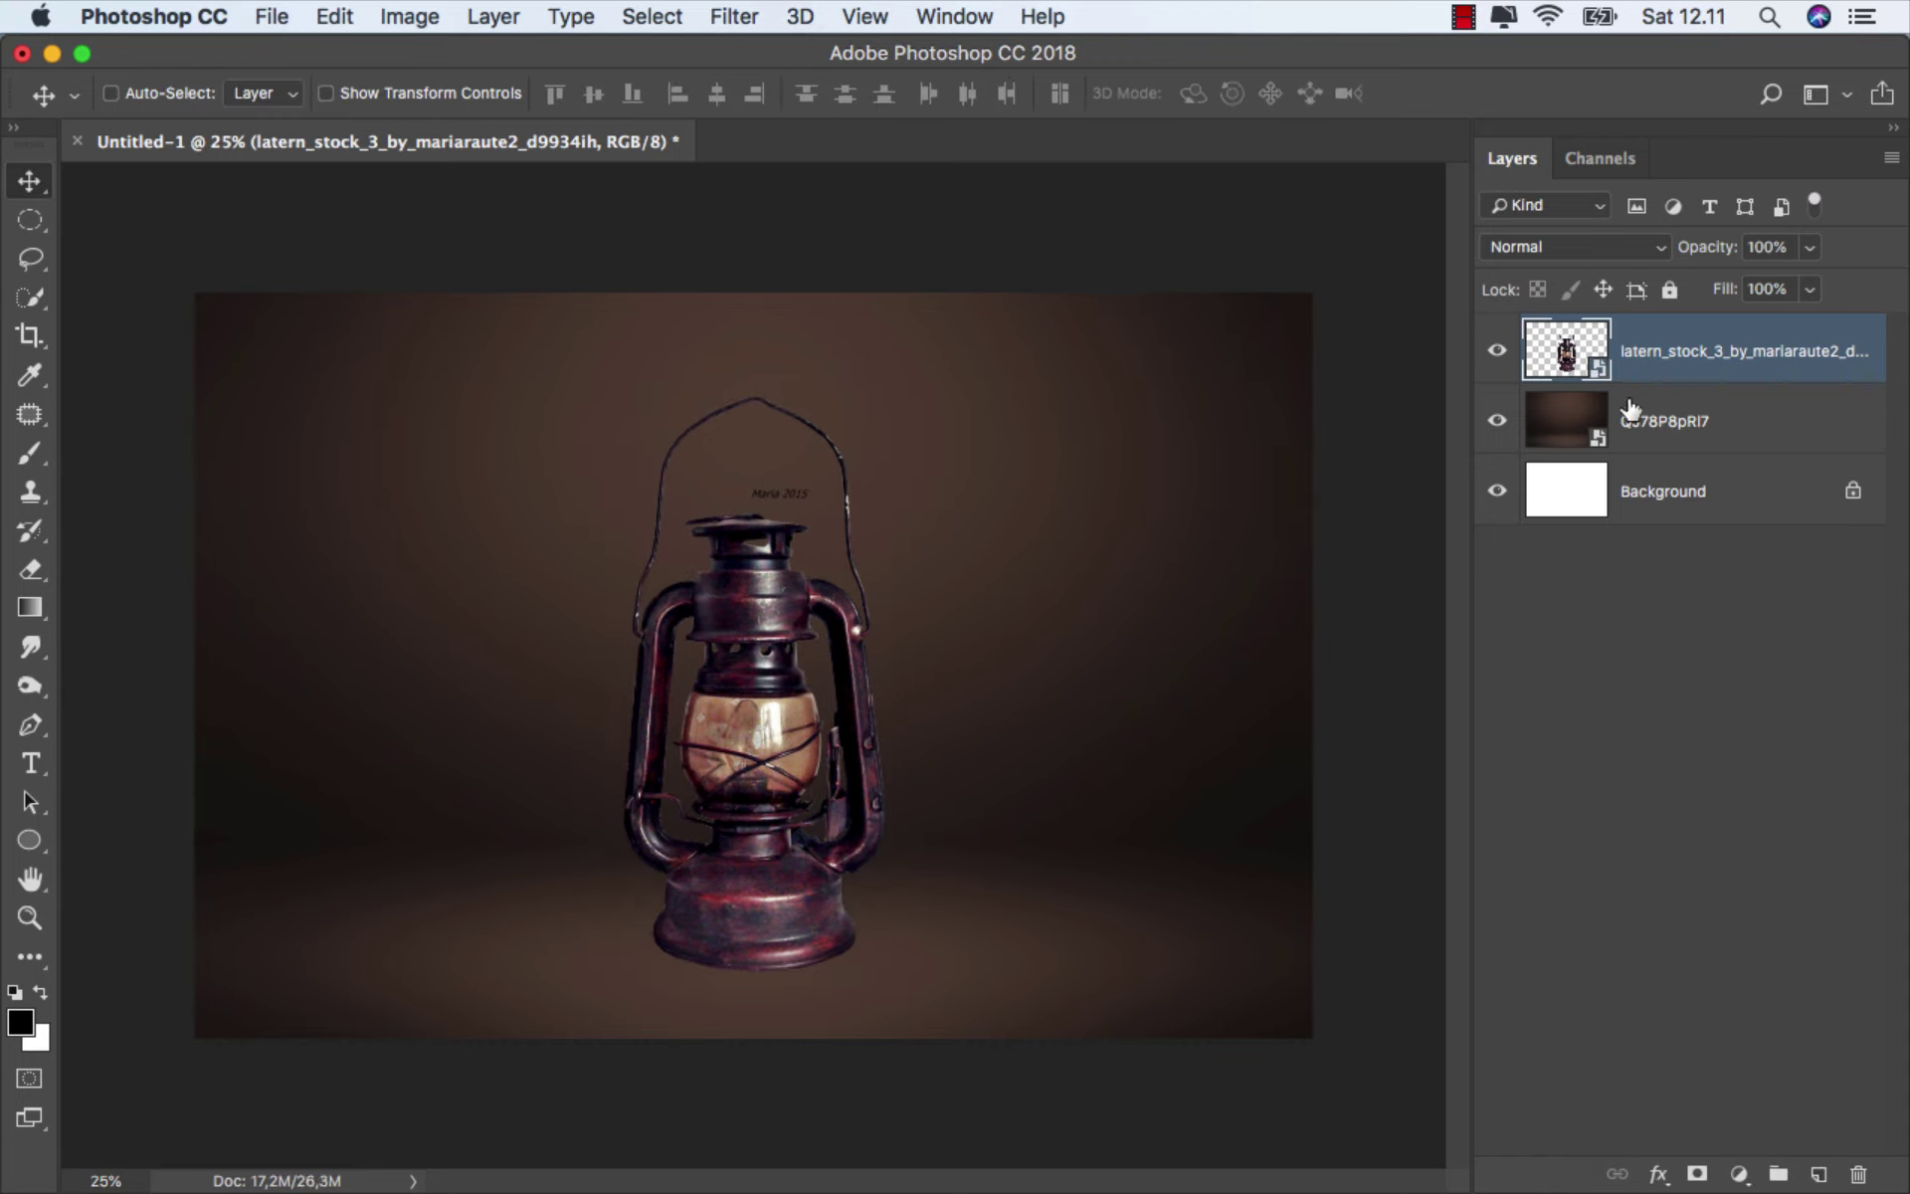
- Add a layer mask to the lantern layer and set up a hard round 87 px black brush
{"action": "left_click", "coordinate": [1697, 1174]}
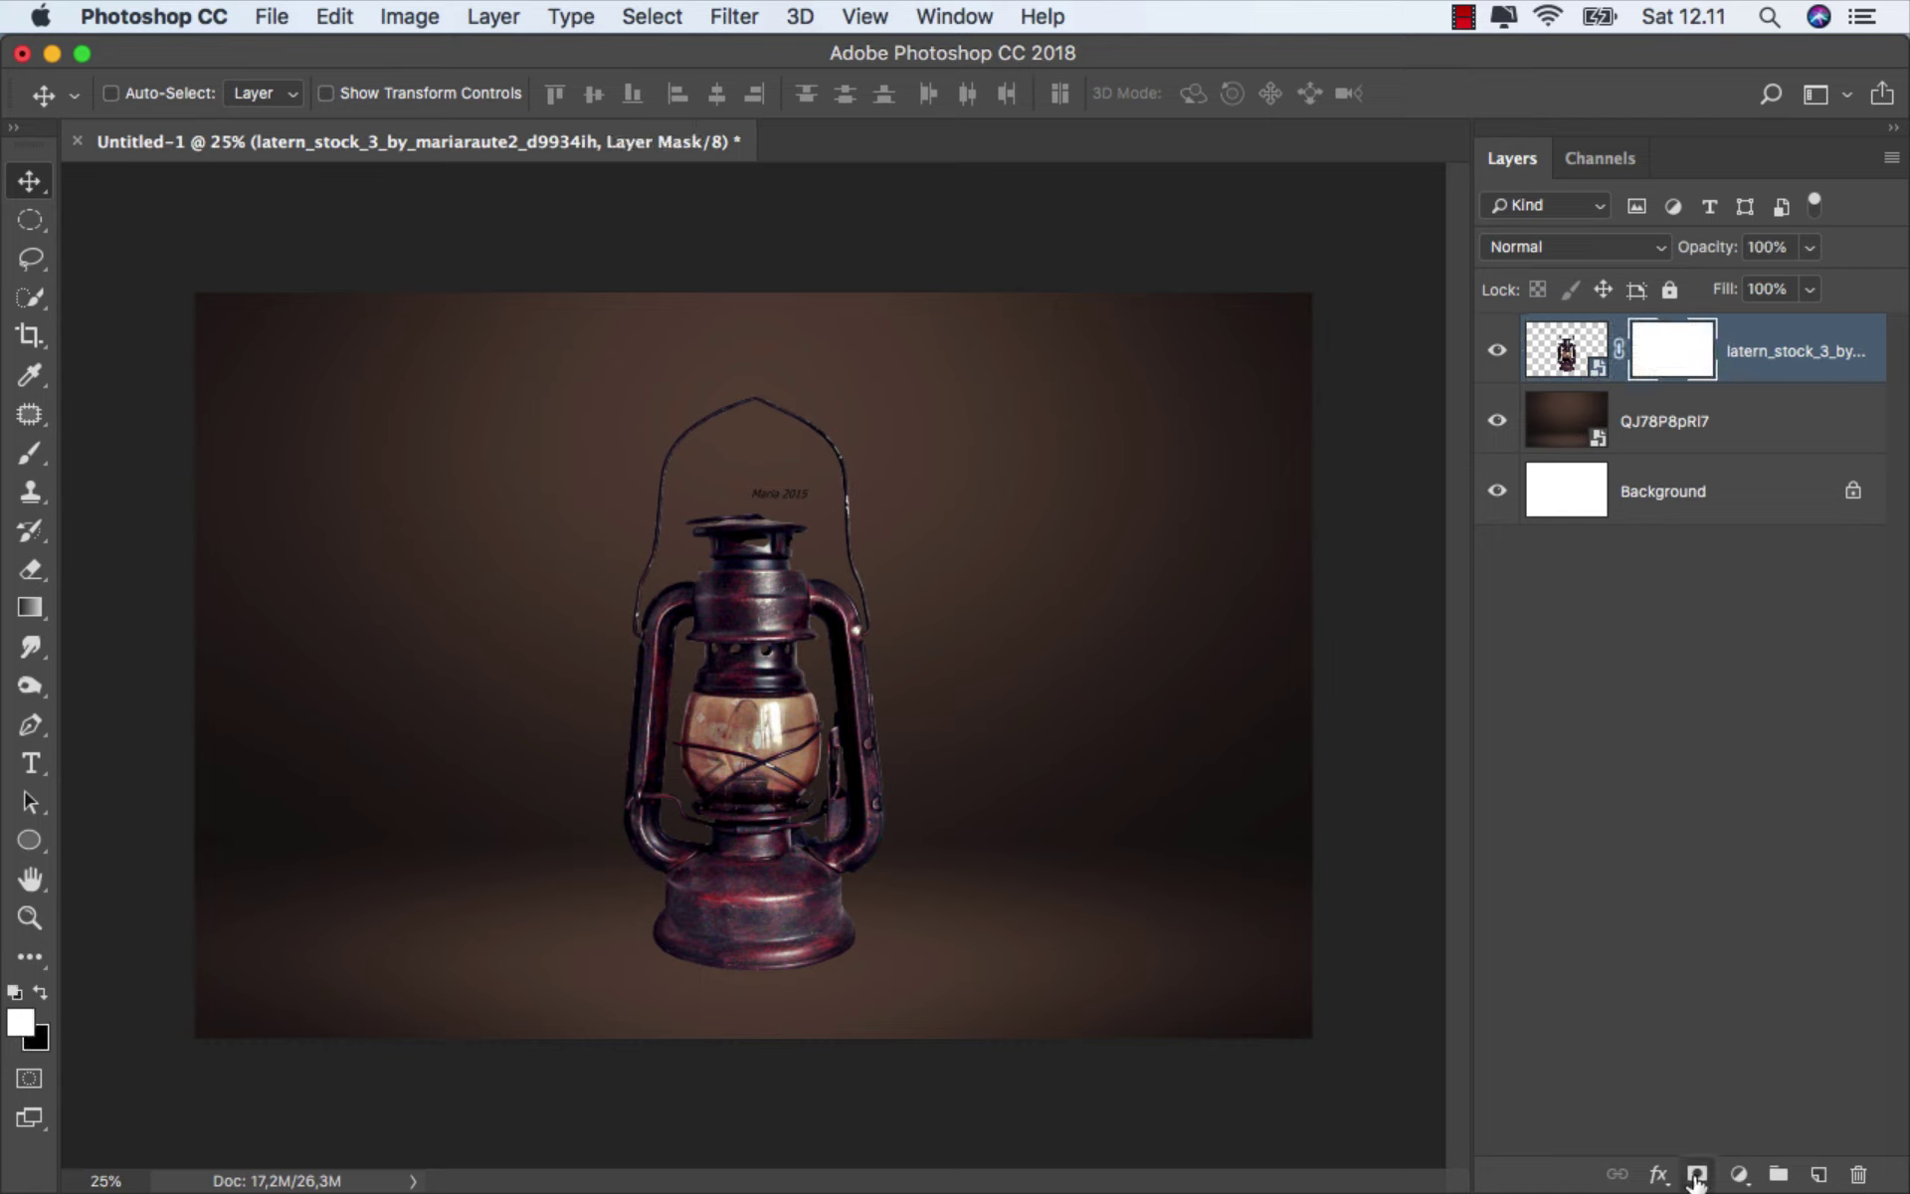
{"action": "left_click", "coordinate": [30, 454]}
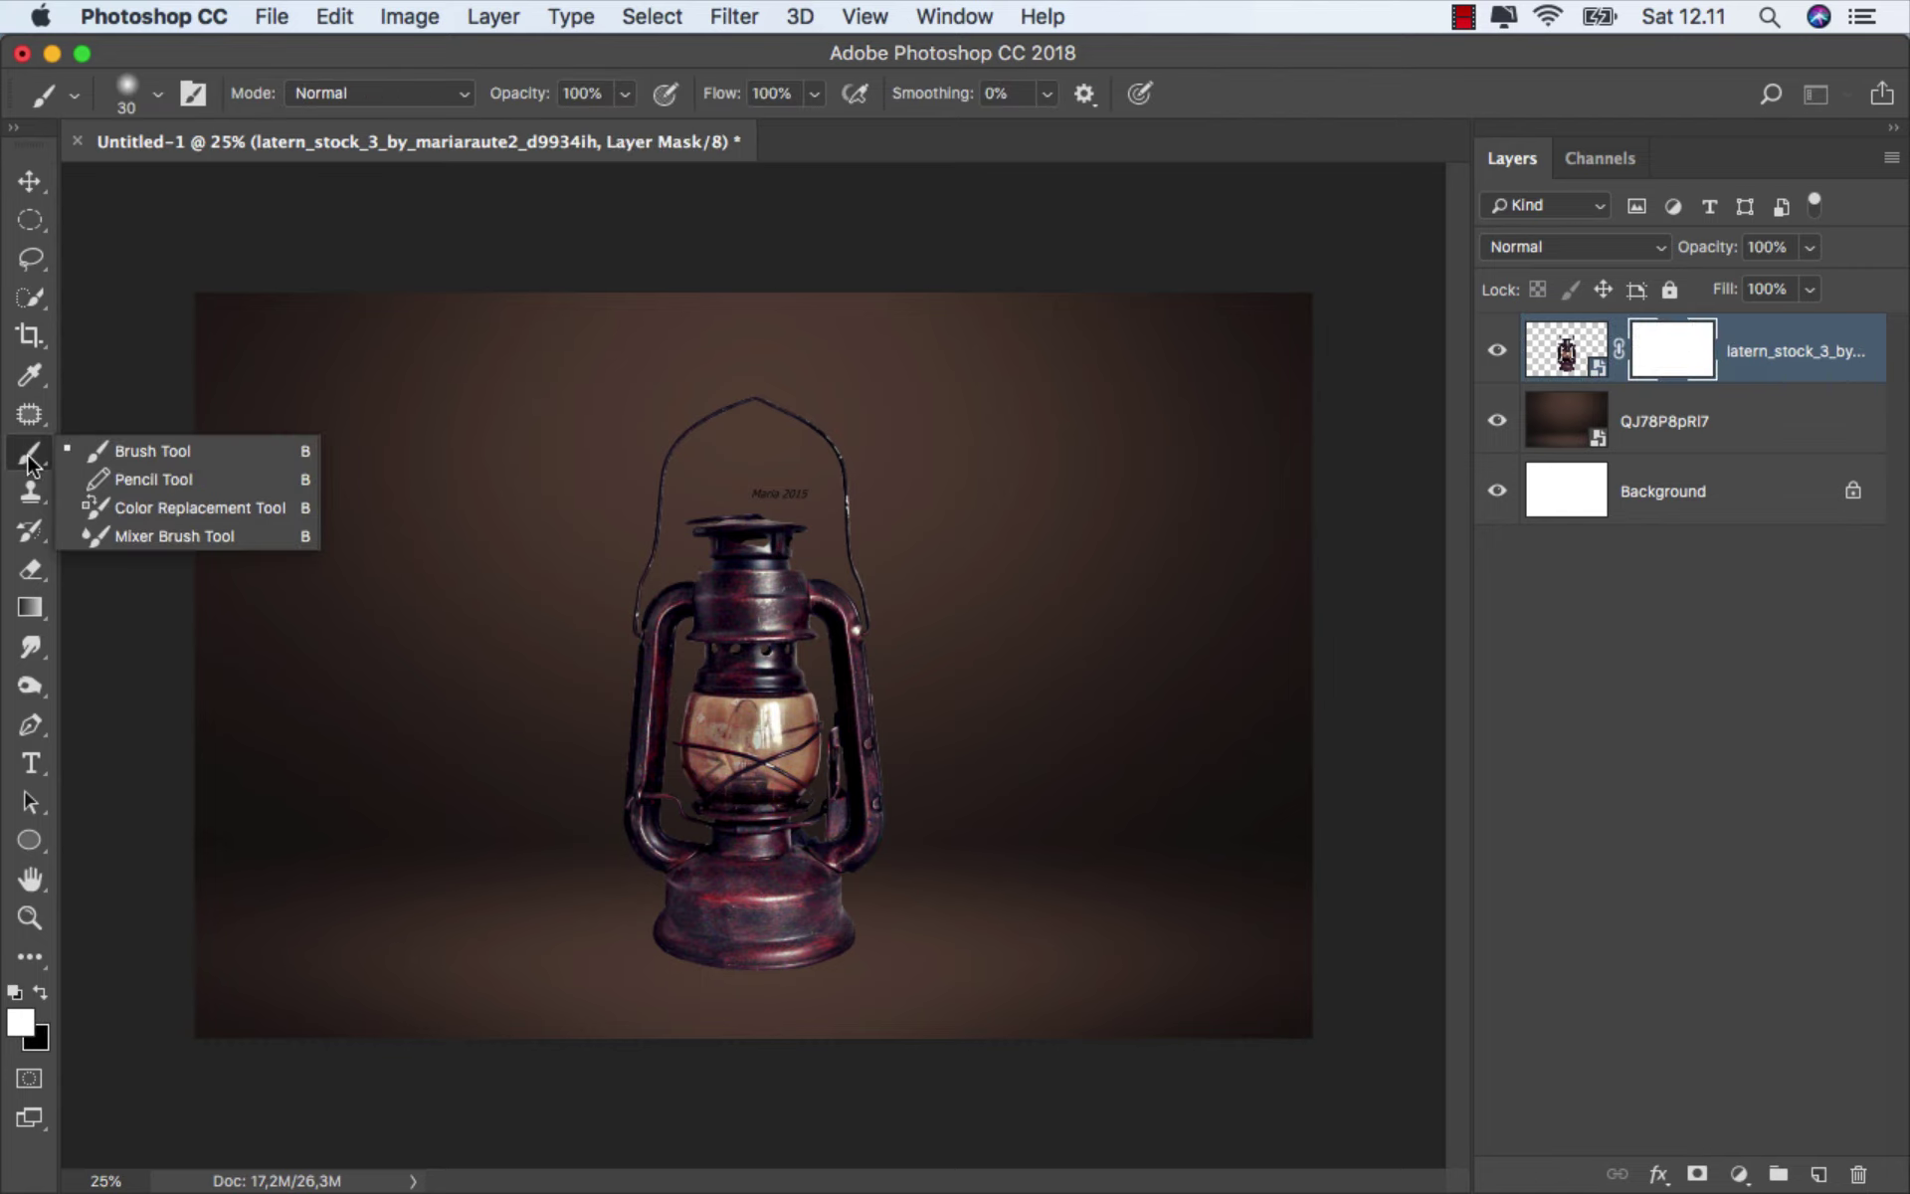
{"action": "left_click", "coordinate": [93, 445]}
{"action": "right_click", "coordinate": [470, 524]}
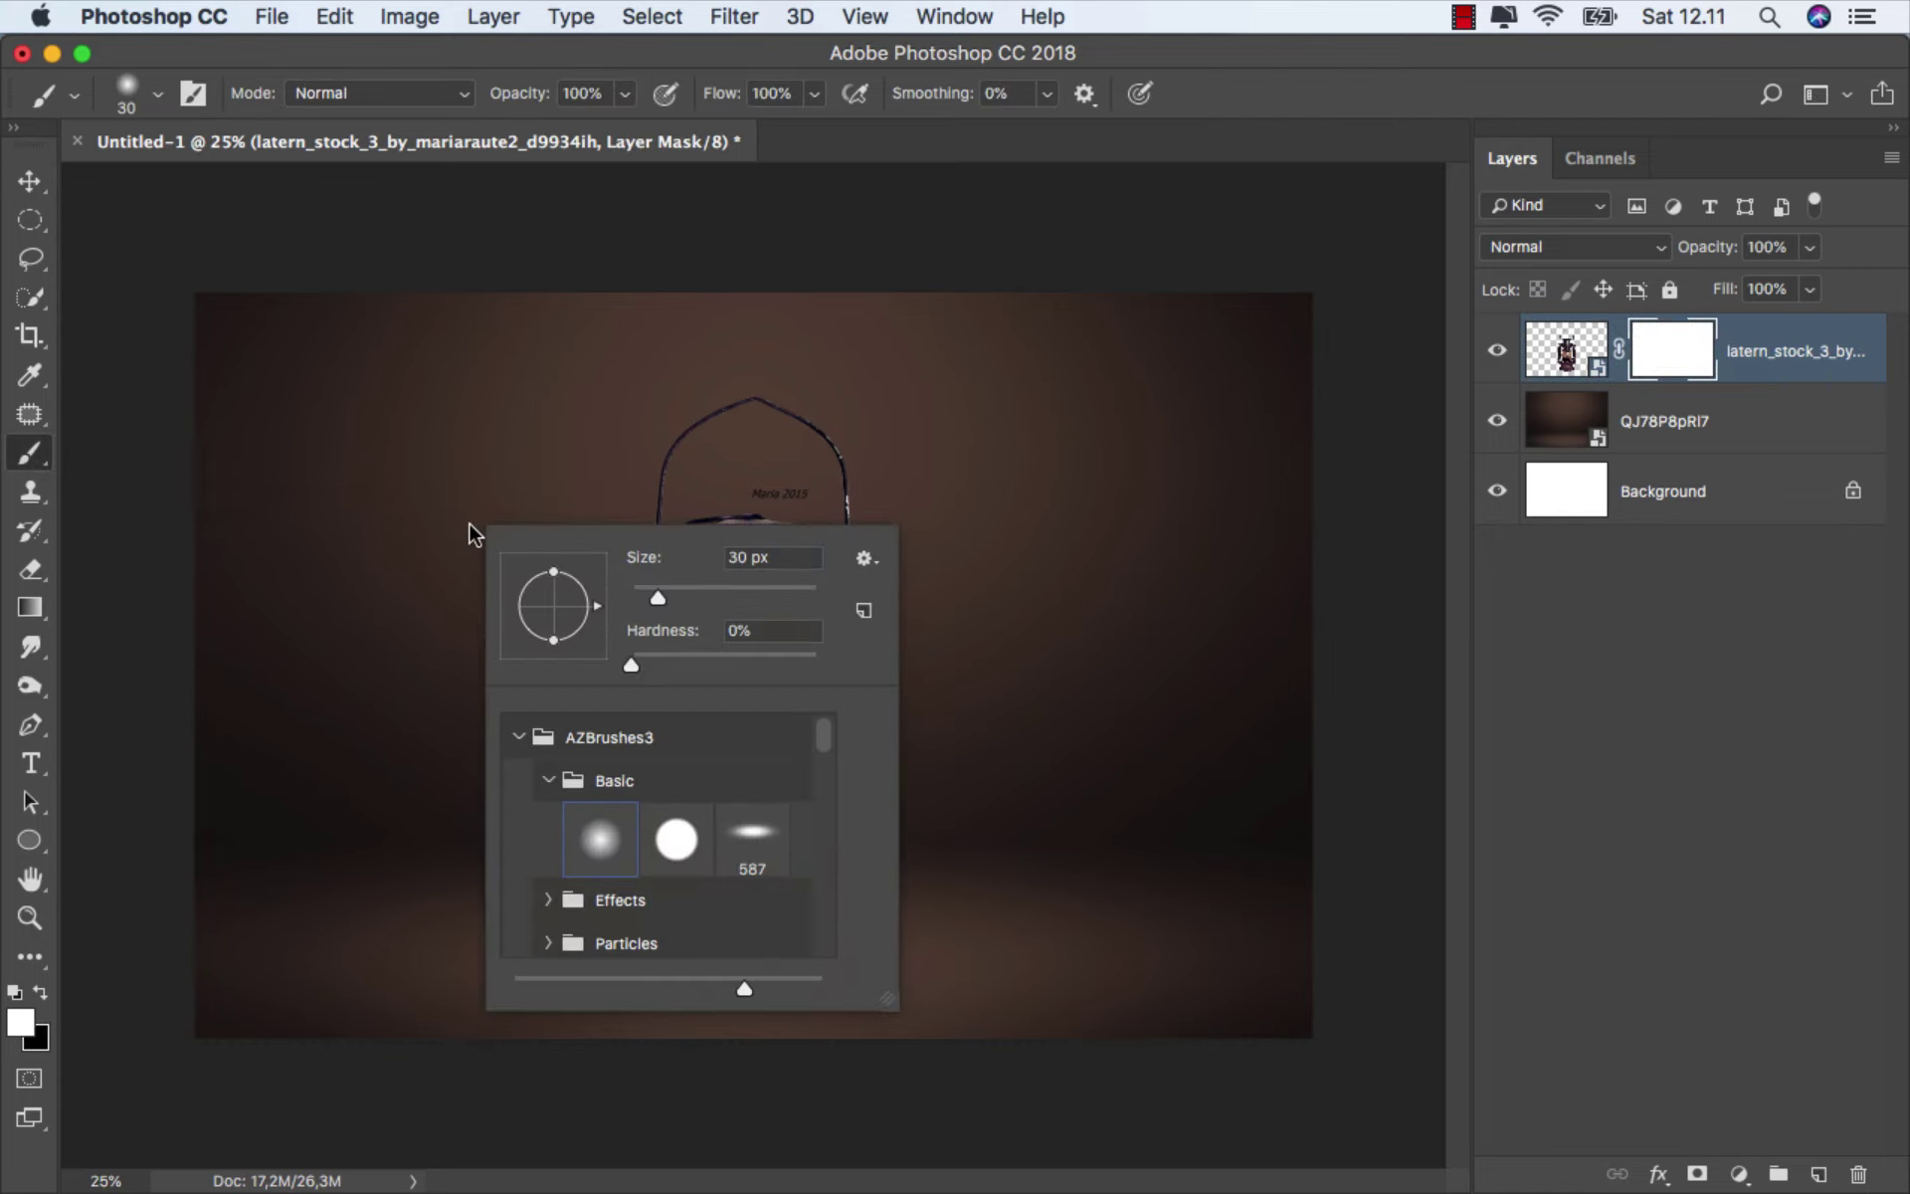
{"action": "left_click", "coordinate": [677, 838]}
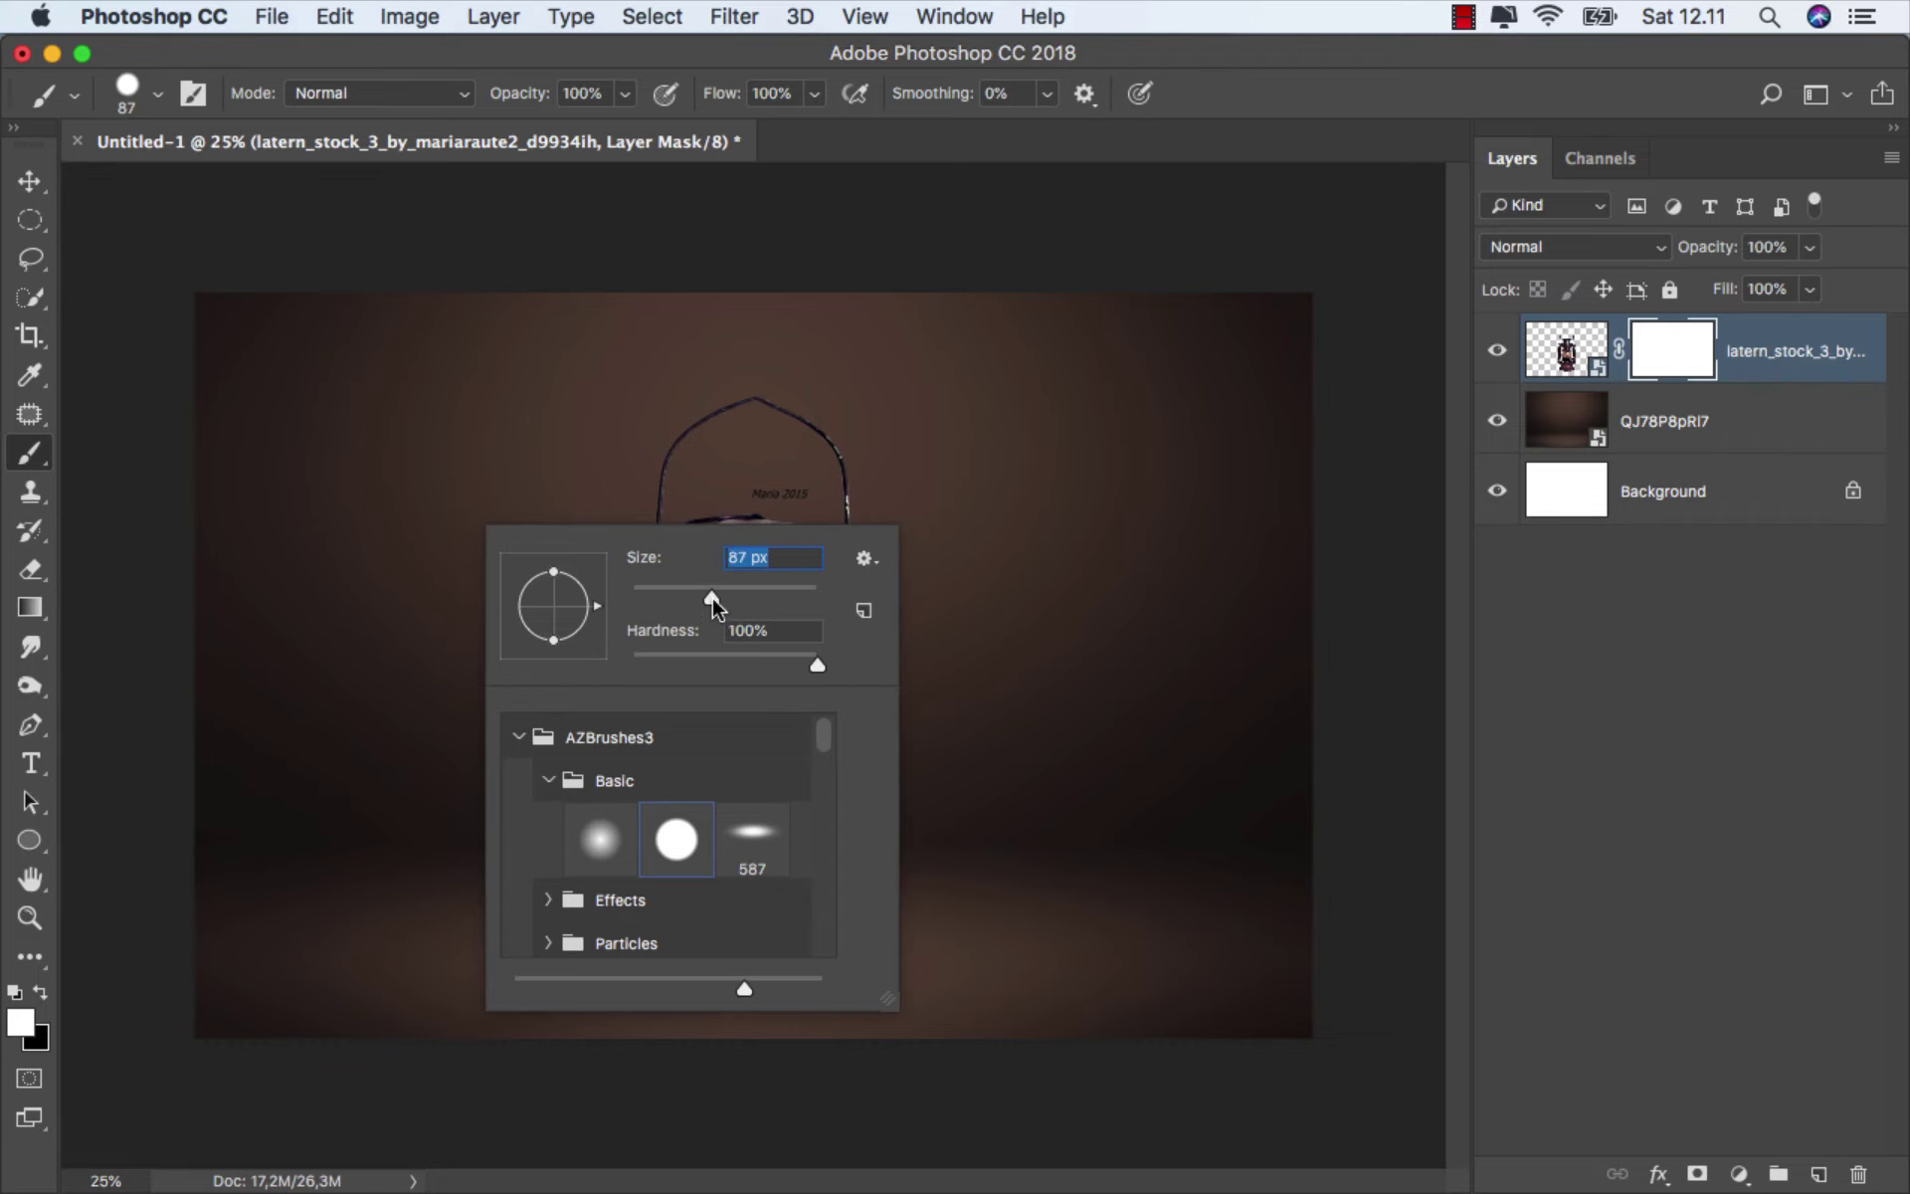
{"action": "left_click", "coordinate": [42, 991]}
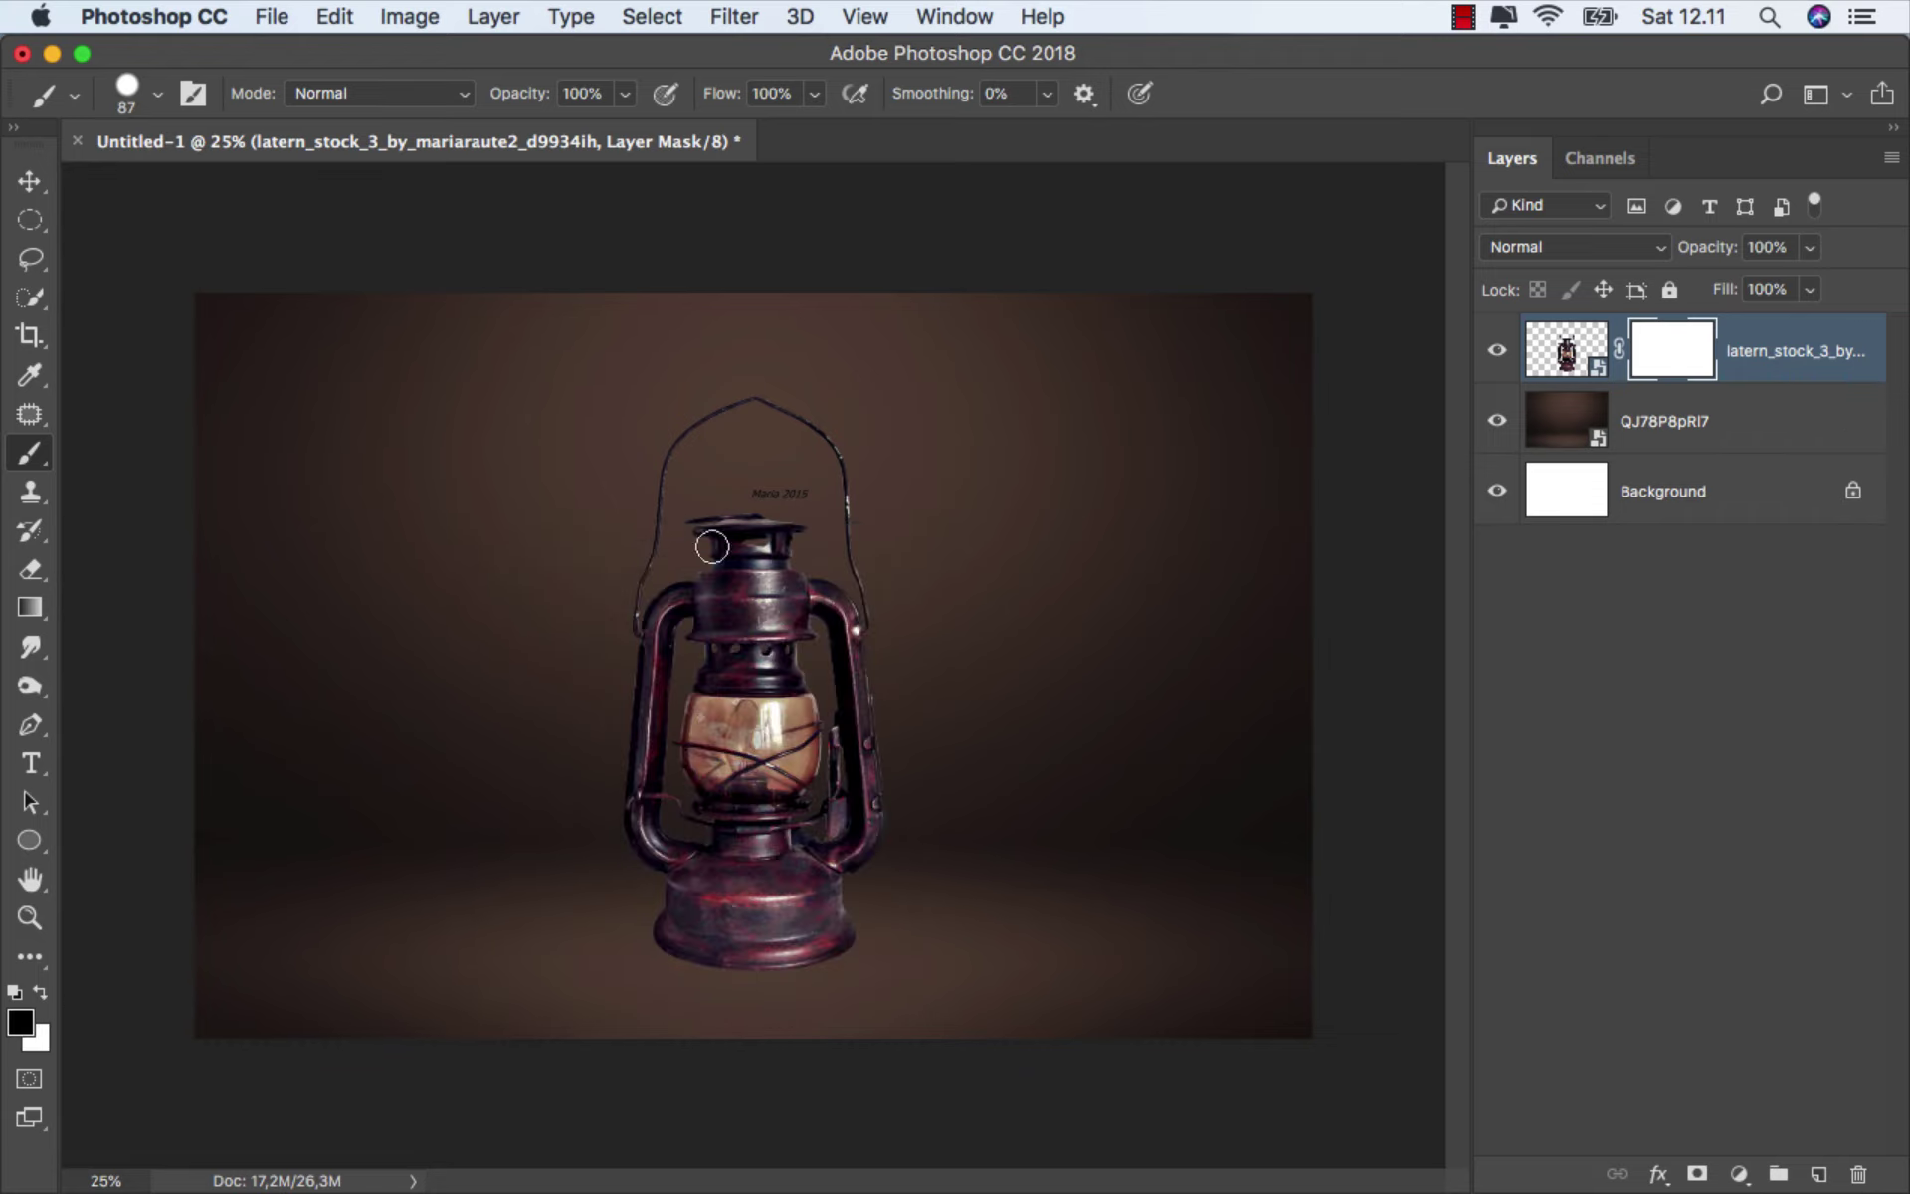
- Paint out the signature text above the lantern on the mask
{"action": "scroll", "coordinate": [815, 467], "scroll_direction": "up", "scroll_amount": 1}
{"action": "scroll", "coordinate": [815, 447], "scroll_direction": "up", "scroll_amount": 4}
{"action": "left_click_drag", "start_coordinate": [827, 439], "coordinate": [679, 429]}
{"action": "key", "text": "super+0"}
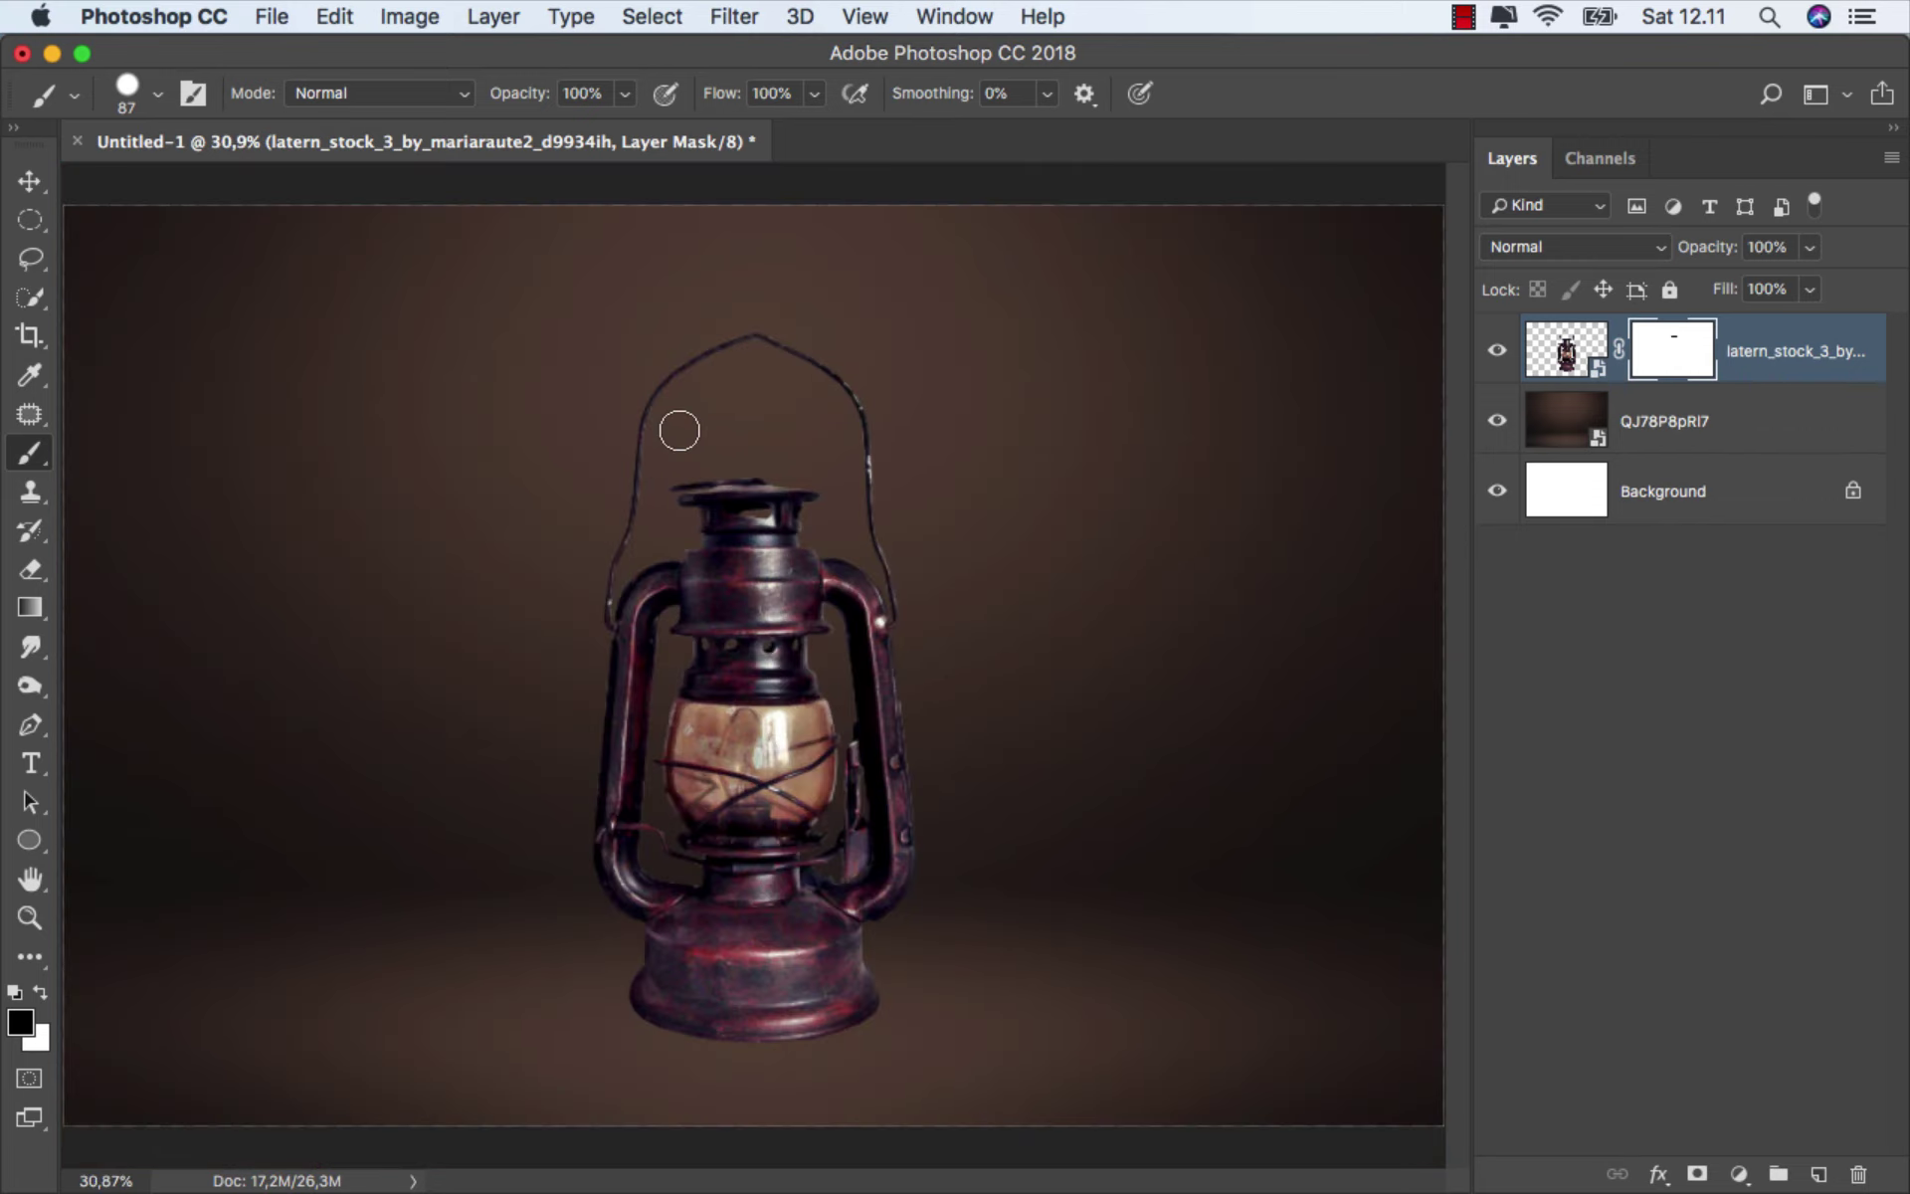
{"action": "key", "text": "super+2"}
{"action": "key", "text": "v"}
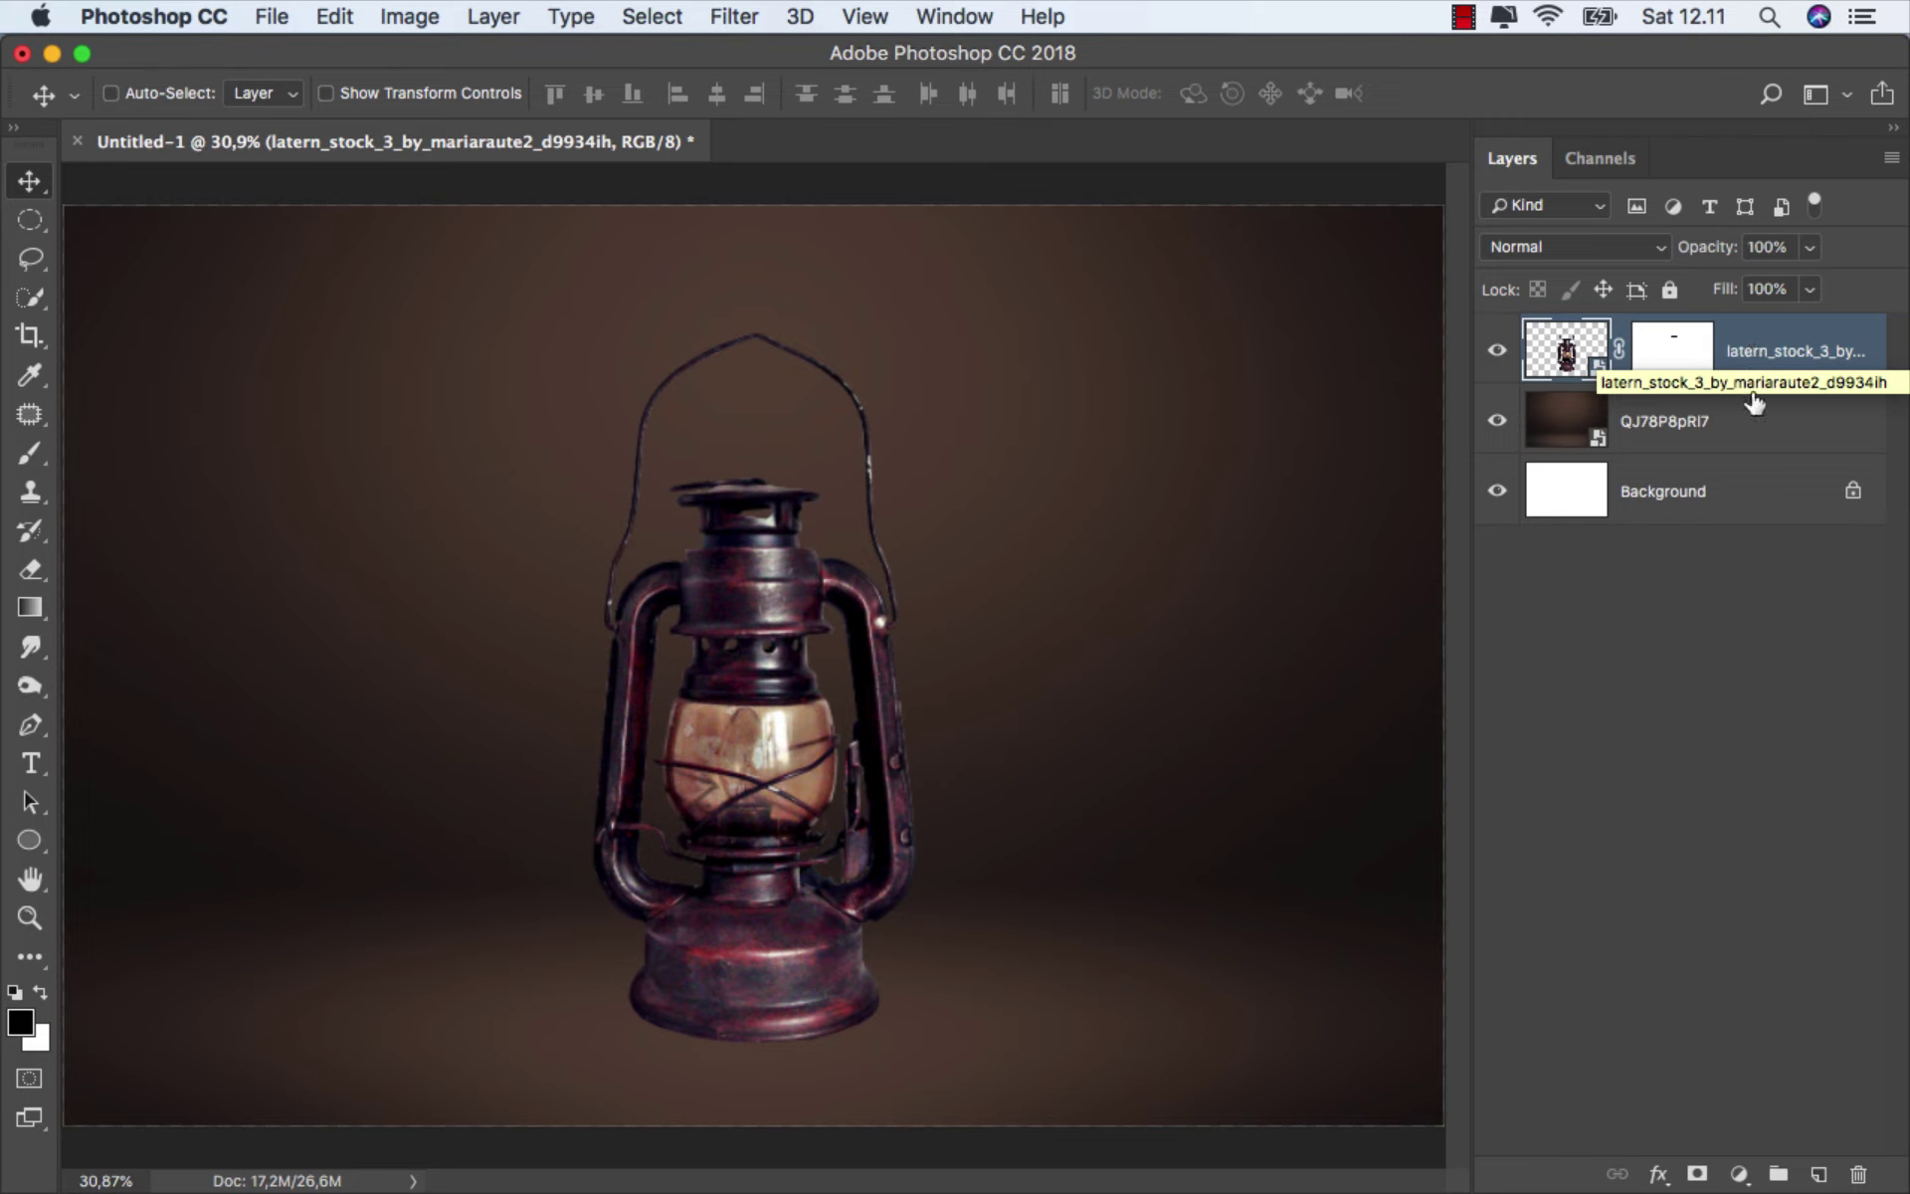
- Add a Hue/Saturation layer clipped to the lantern with Saturation -20 and Lightness -10
{"action": "left_click", "coordinate": [1739, 1174]}
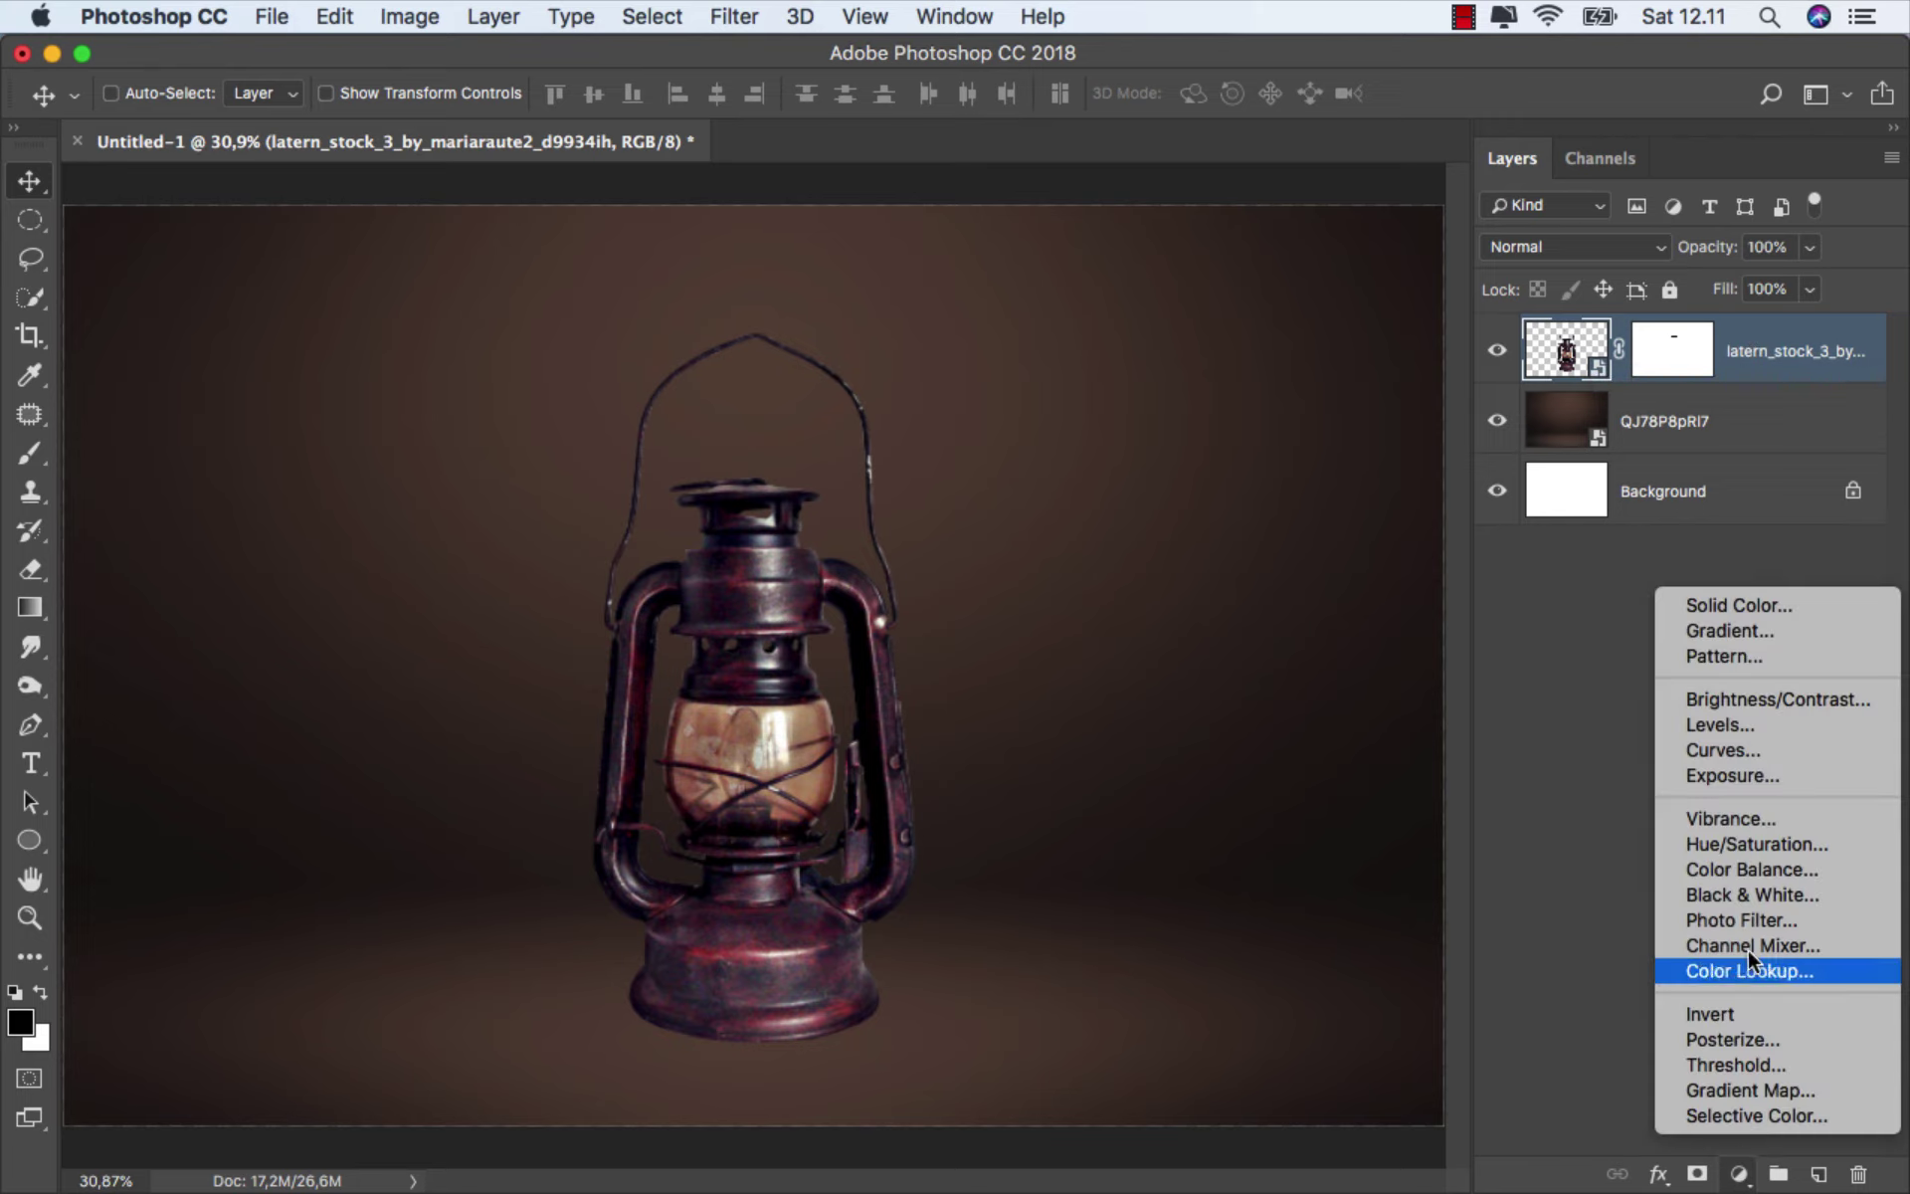
{"action": "left_click", "coordinate": [1751, 842]}
{"action": "left_click", "coordinate": [1280, 898]}
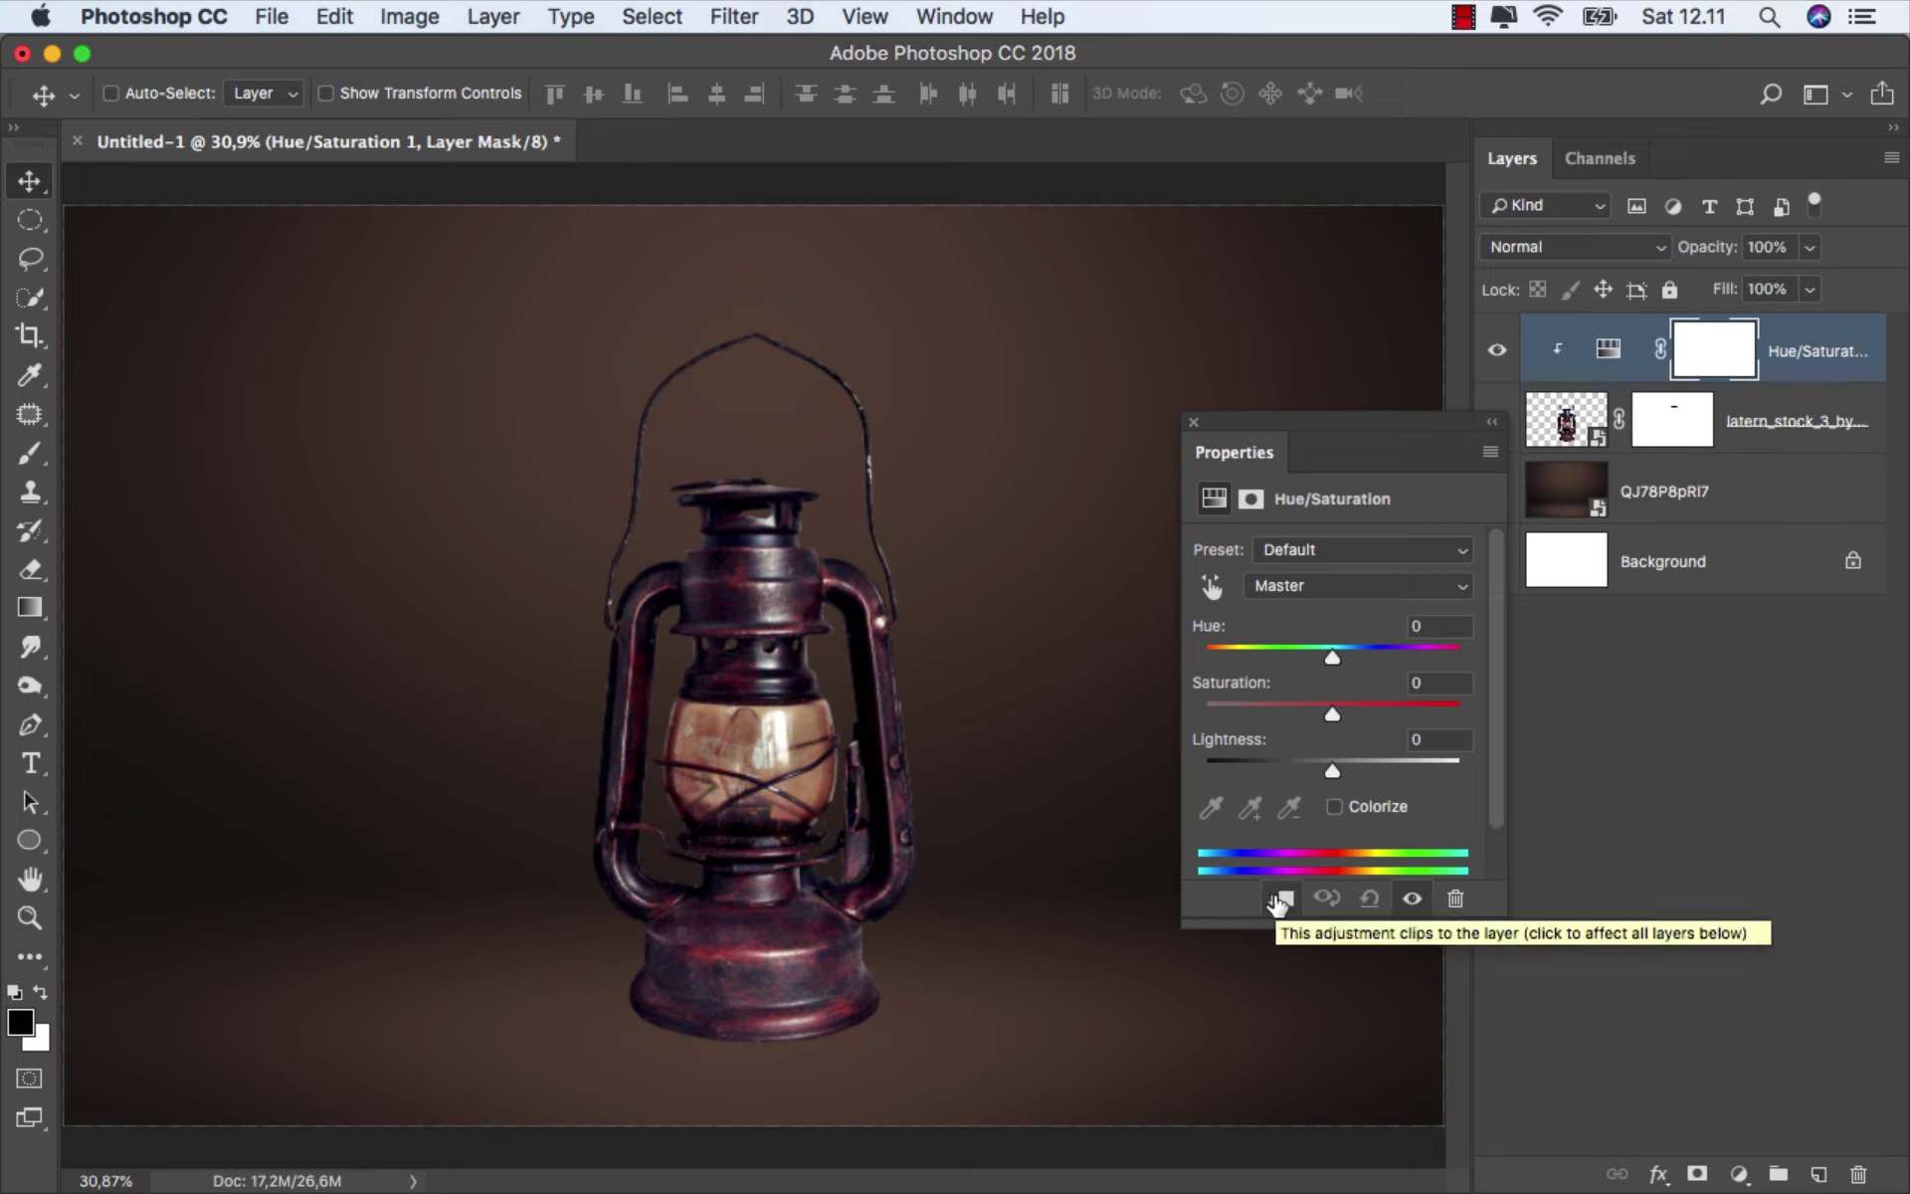
{"action": "mouse_move", "coordinate": [1332, 711]}
{"action": "left_mouse_down"}
{"action": "mouse_move", "coordinate": [1306, 698]}
{"action": "mouse_move", "coordinate": [1317, 768]}
{"action": "left_mouse_up"}
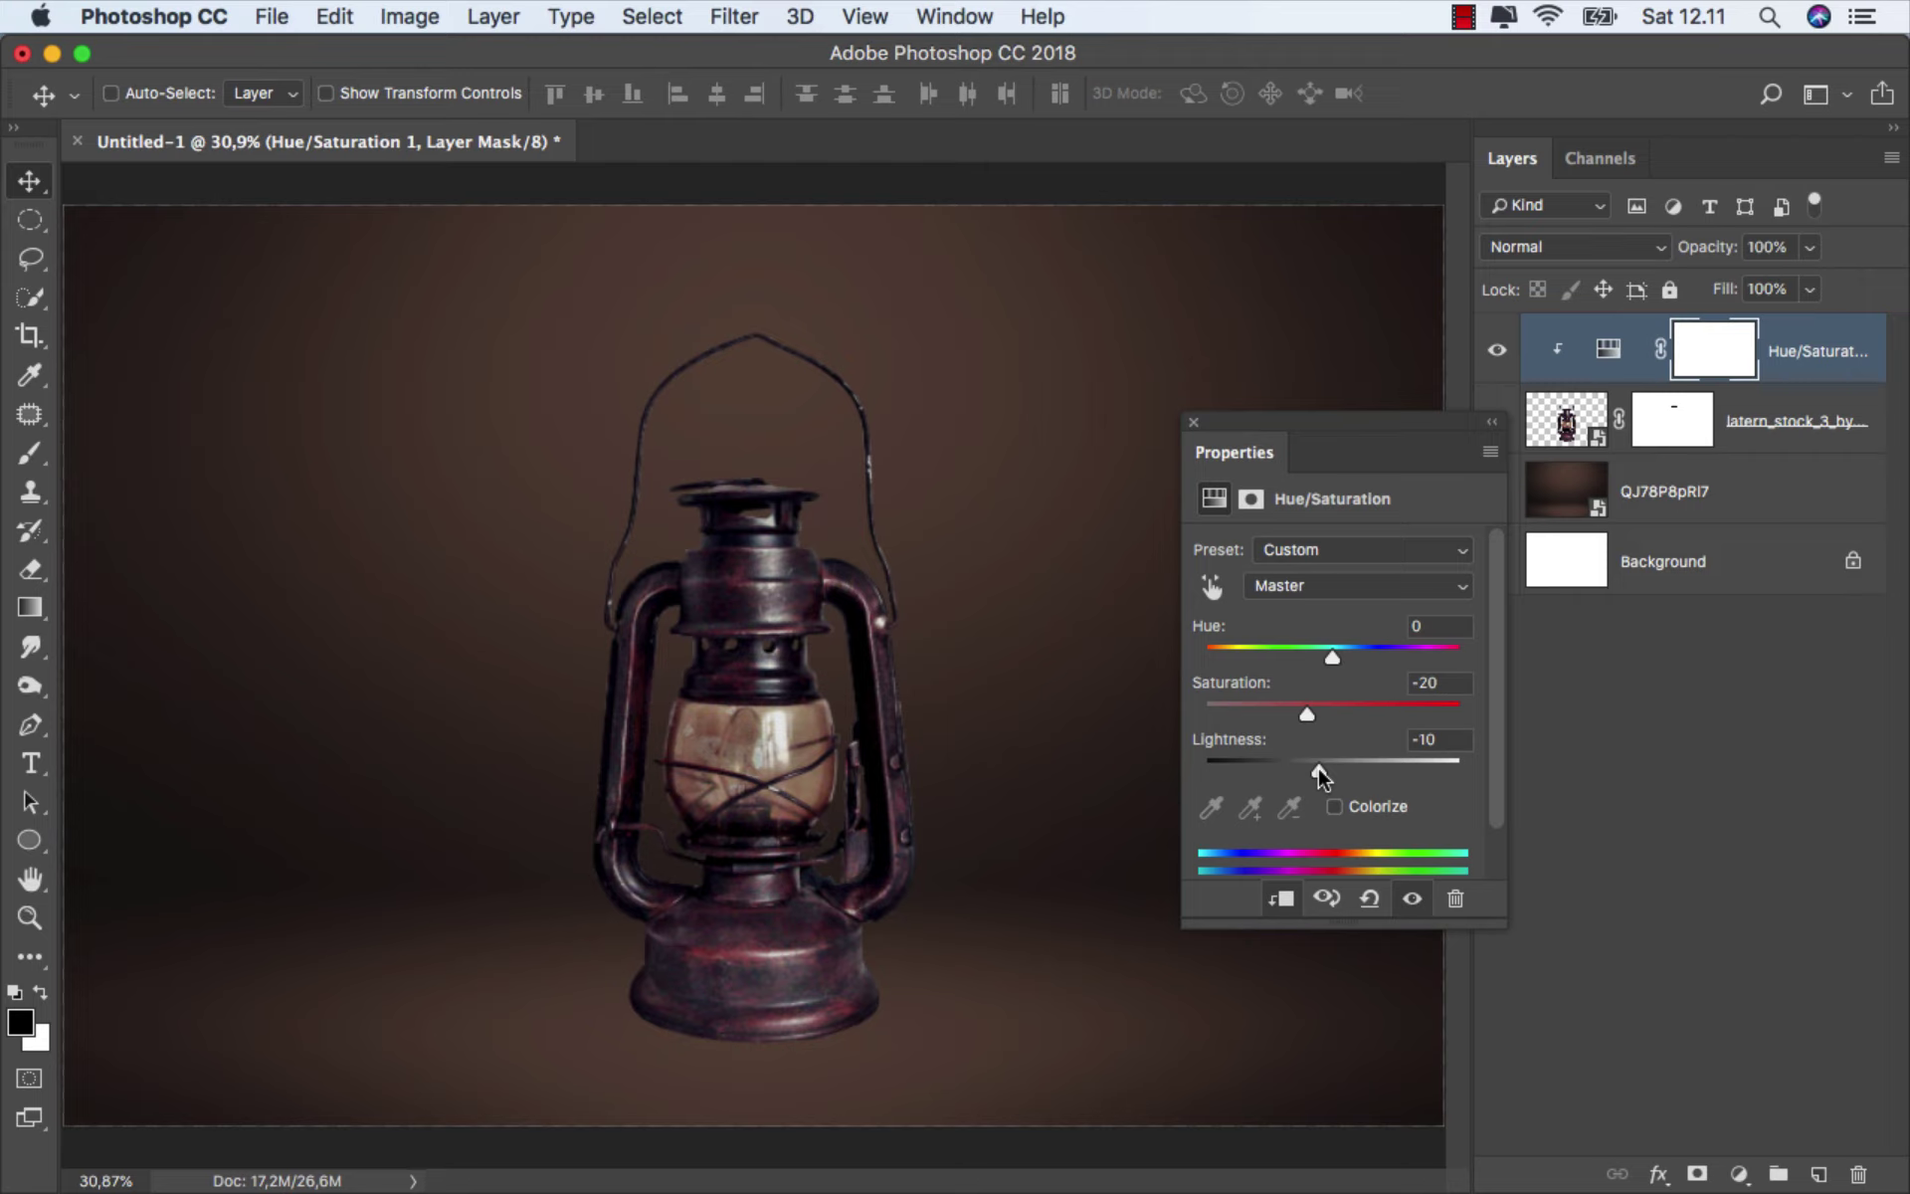
{"action": "left_click", "coordinate": [1195, 422]}
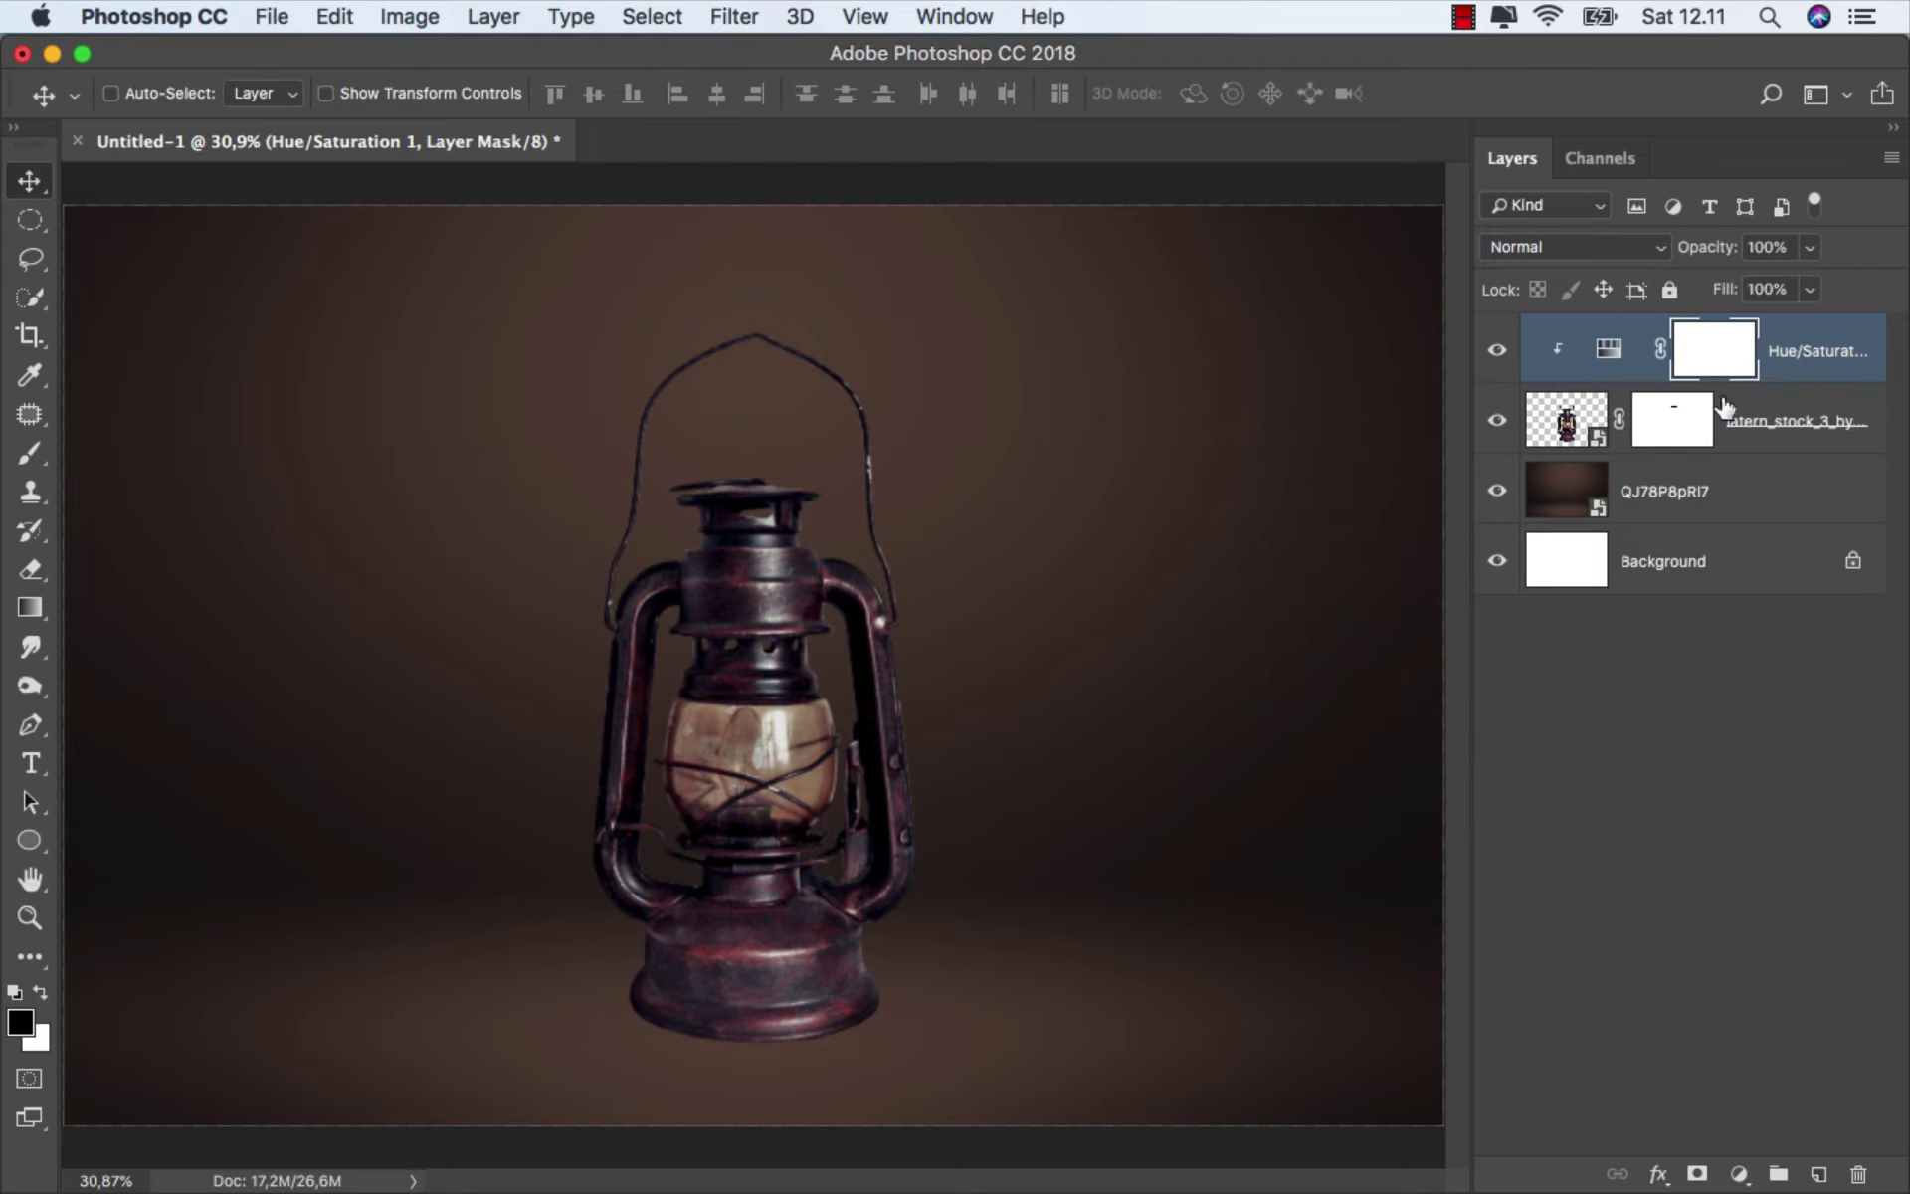
{"action": "left_click", "coordinate": [1790, 368]}
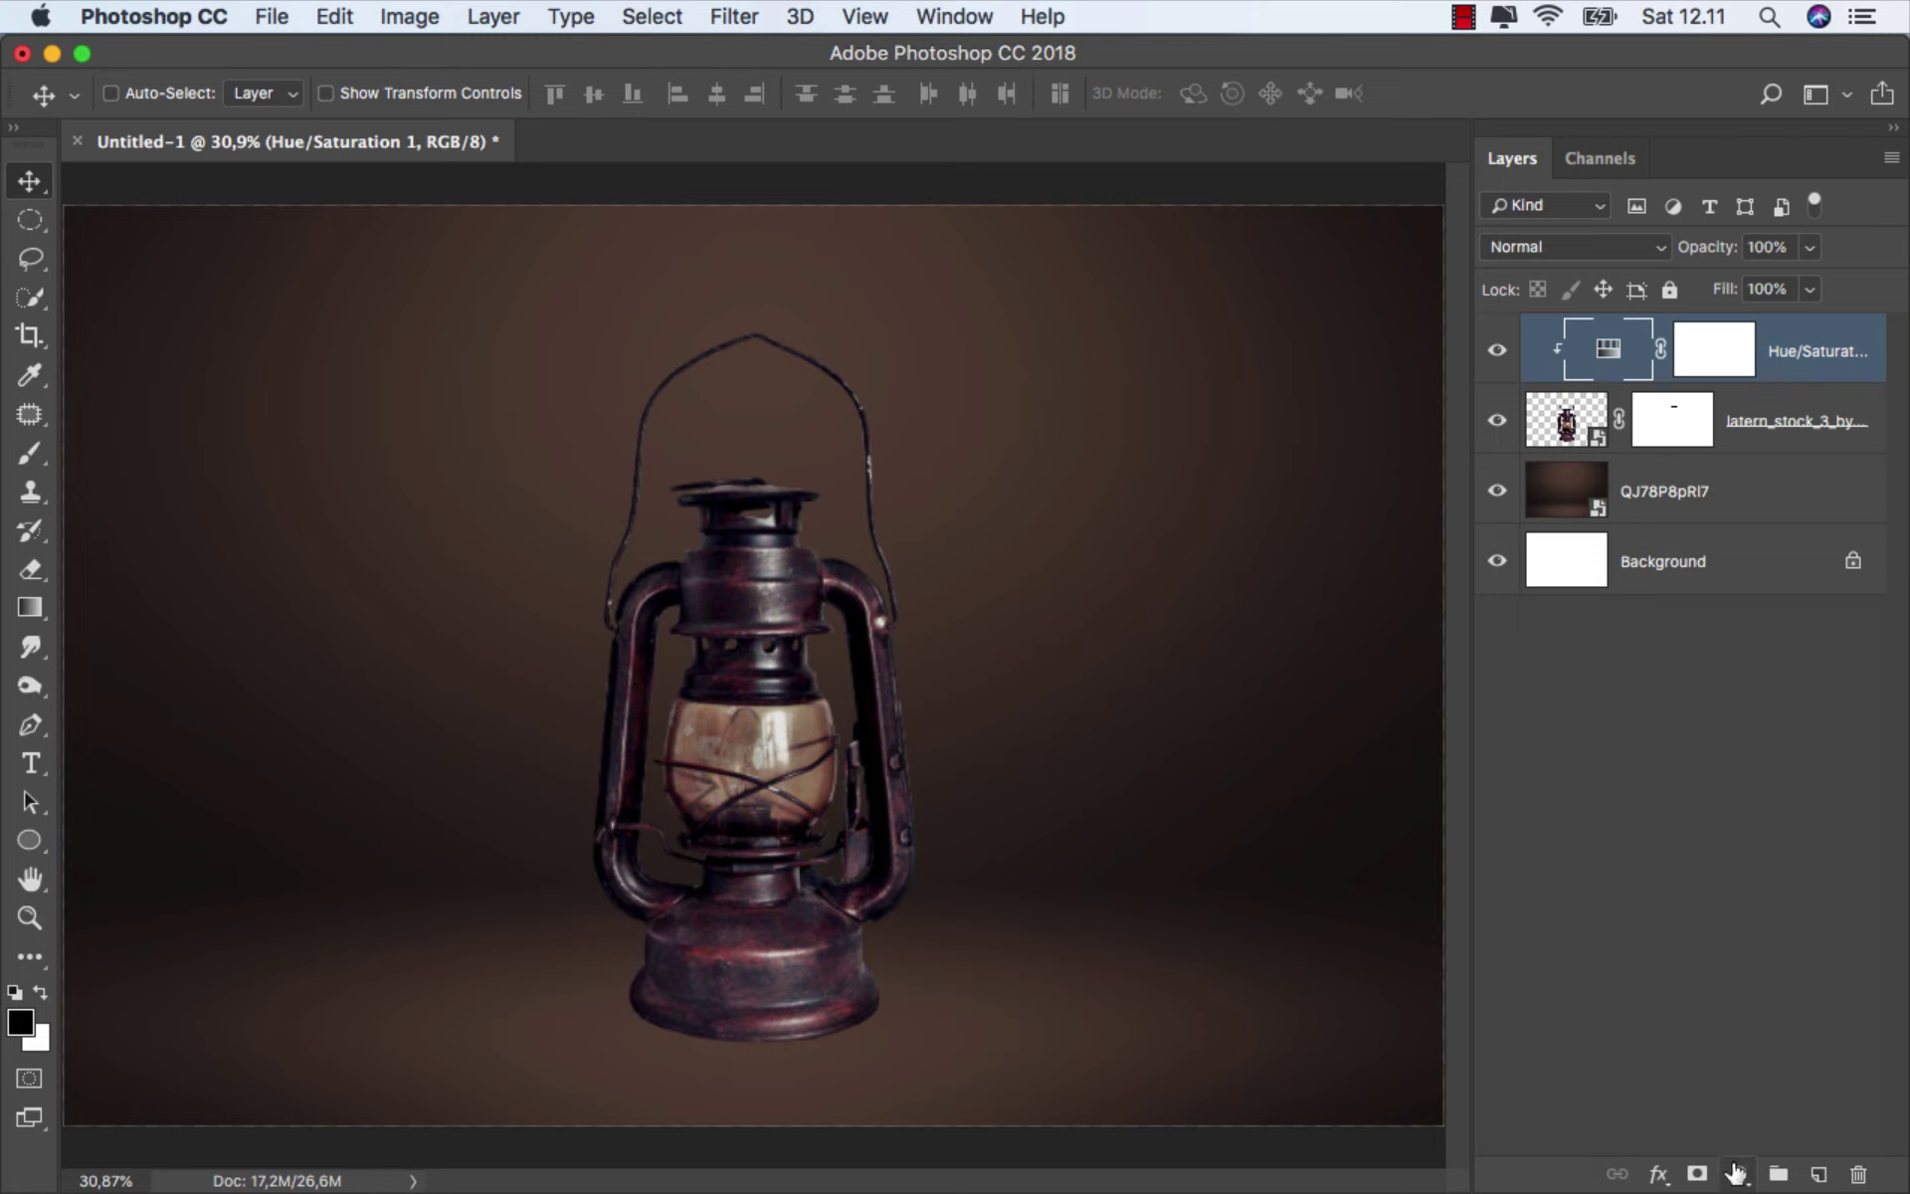
- Add a radial Gradient Fill layer and delete the gradient's right colour stop
{"action": "left_click", "coordinate": [1736, 1174]}
{"action": "left_click", "coordinate": [1756, 631]}
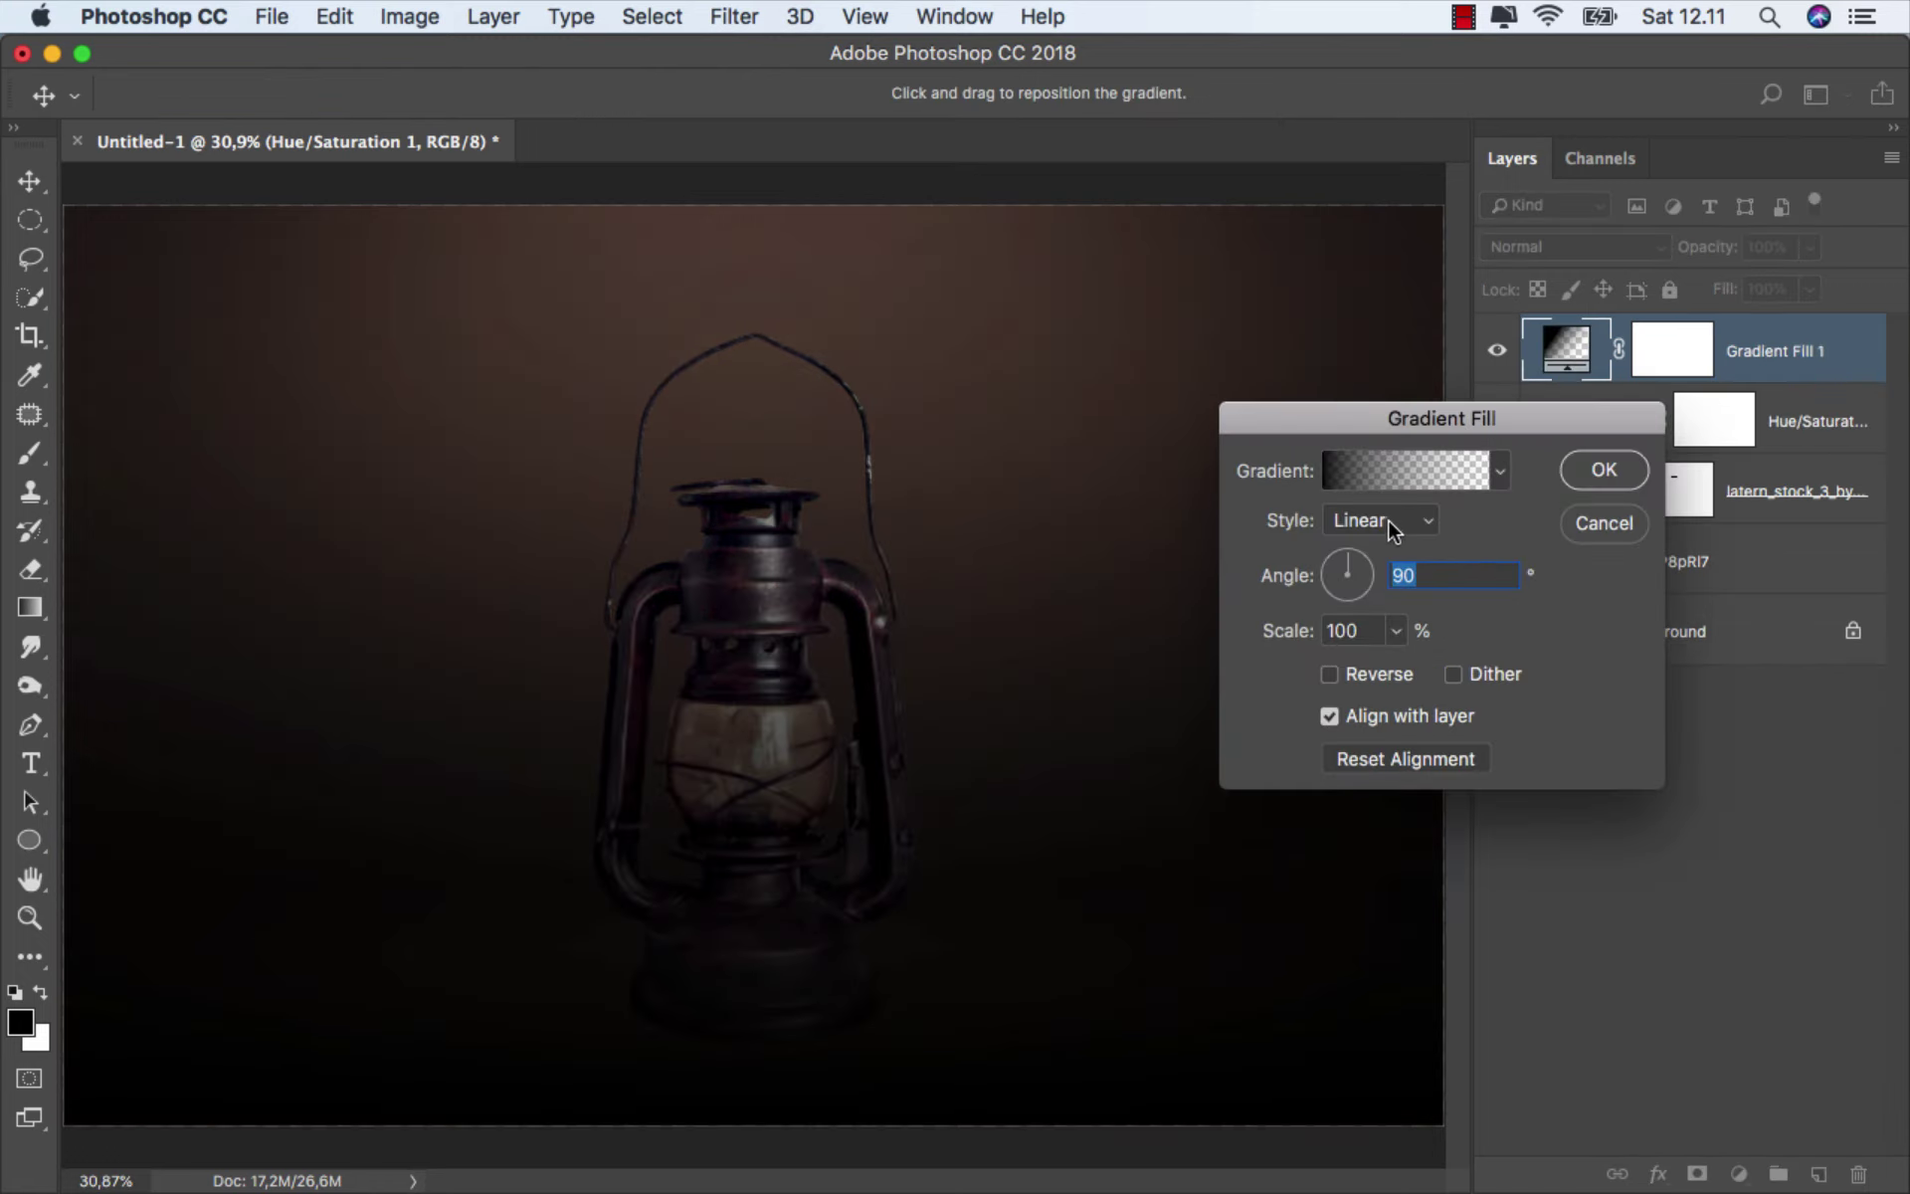
{"action": "left_click", "coordinate": [1388, 519]}
{"action": "left_click", "coordinate": [1383, 539]}
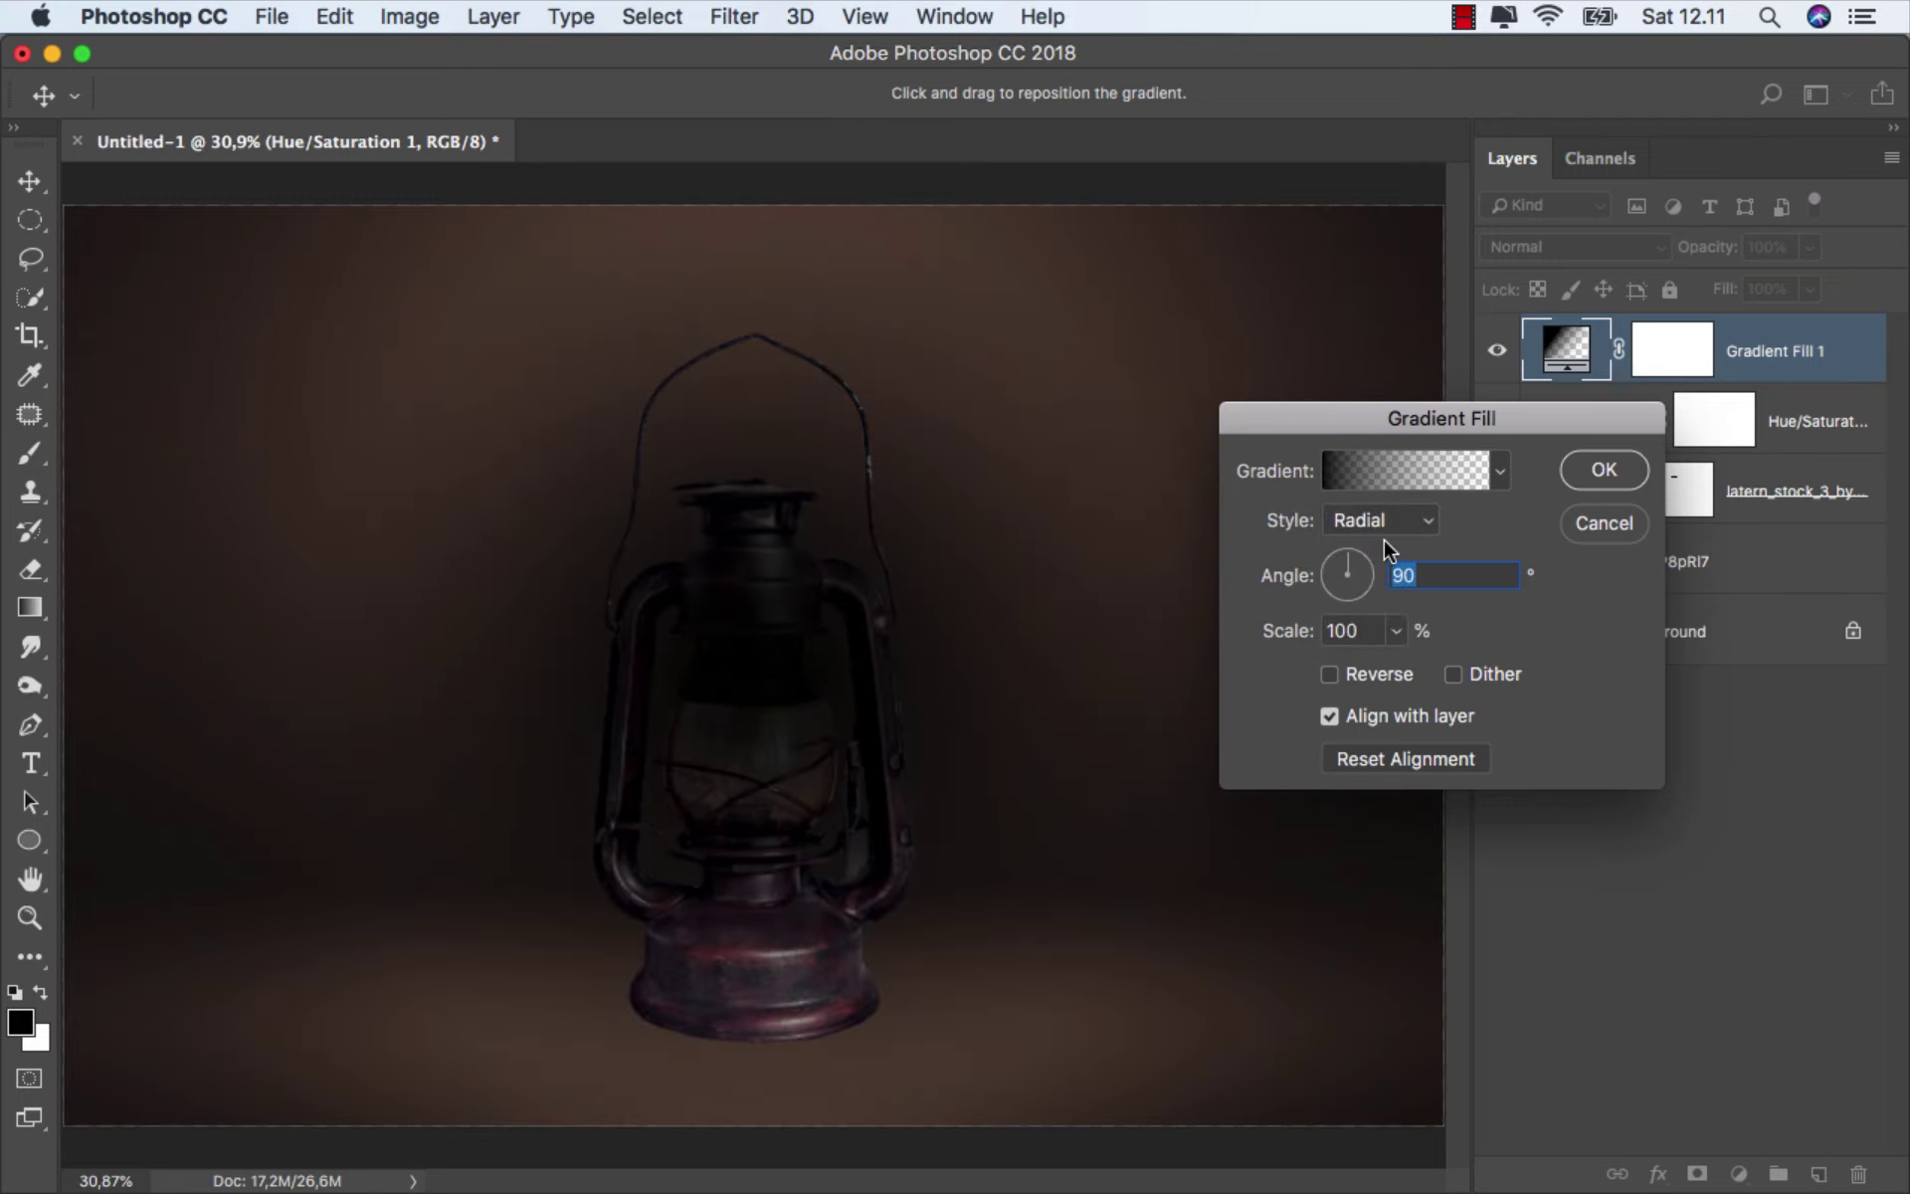
{"action": "left_click", "coordinate": [1385, 475]}
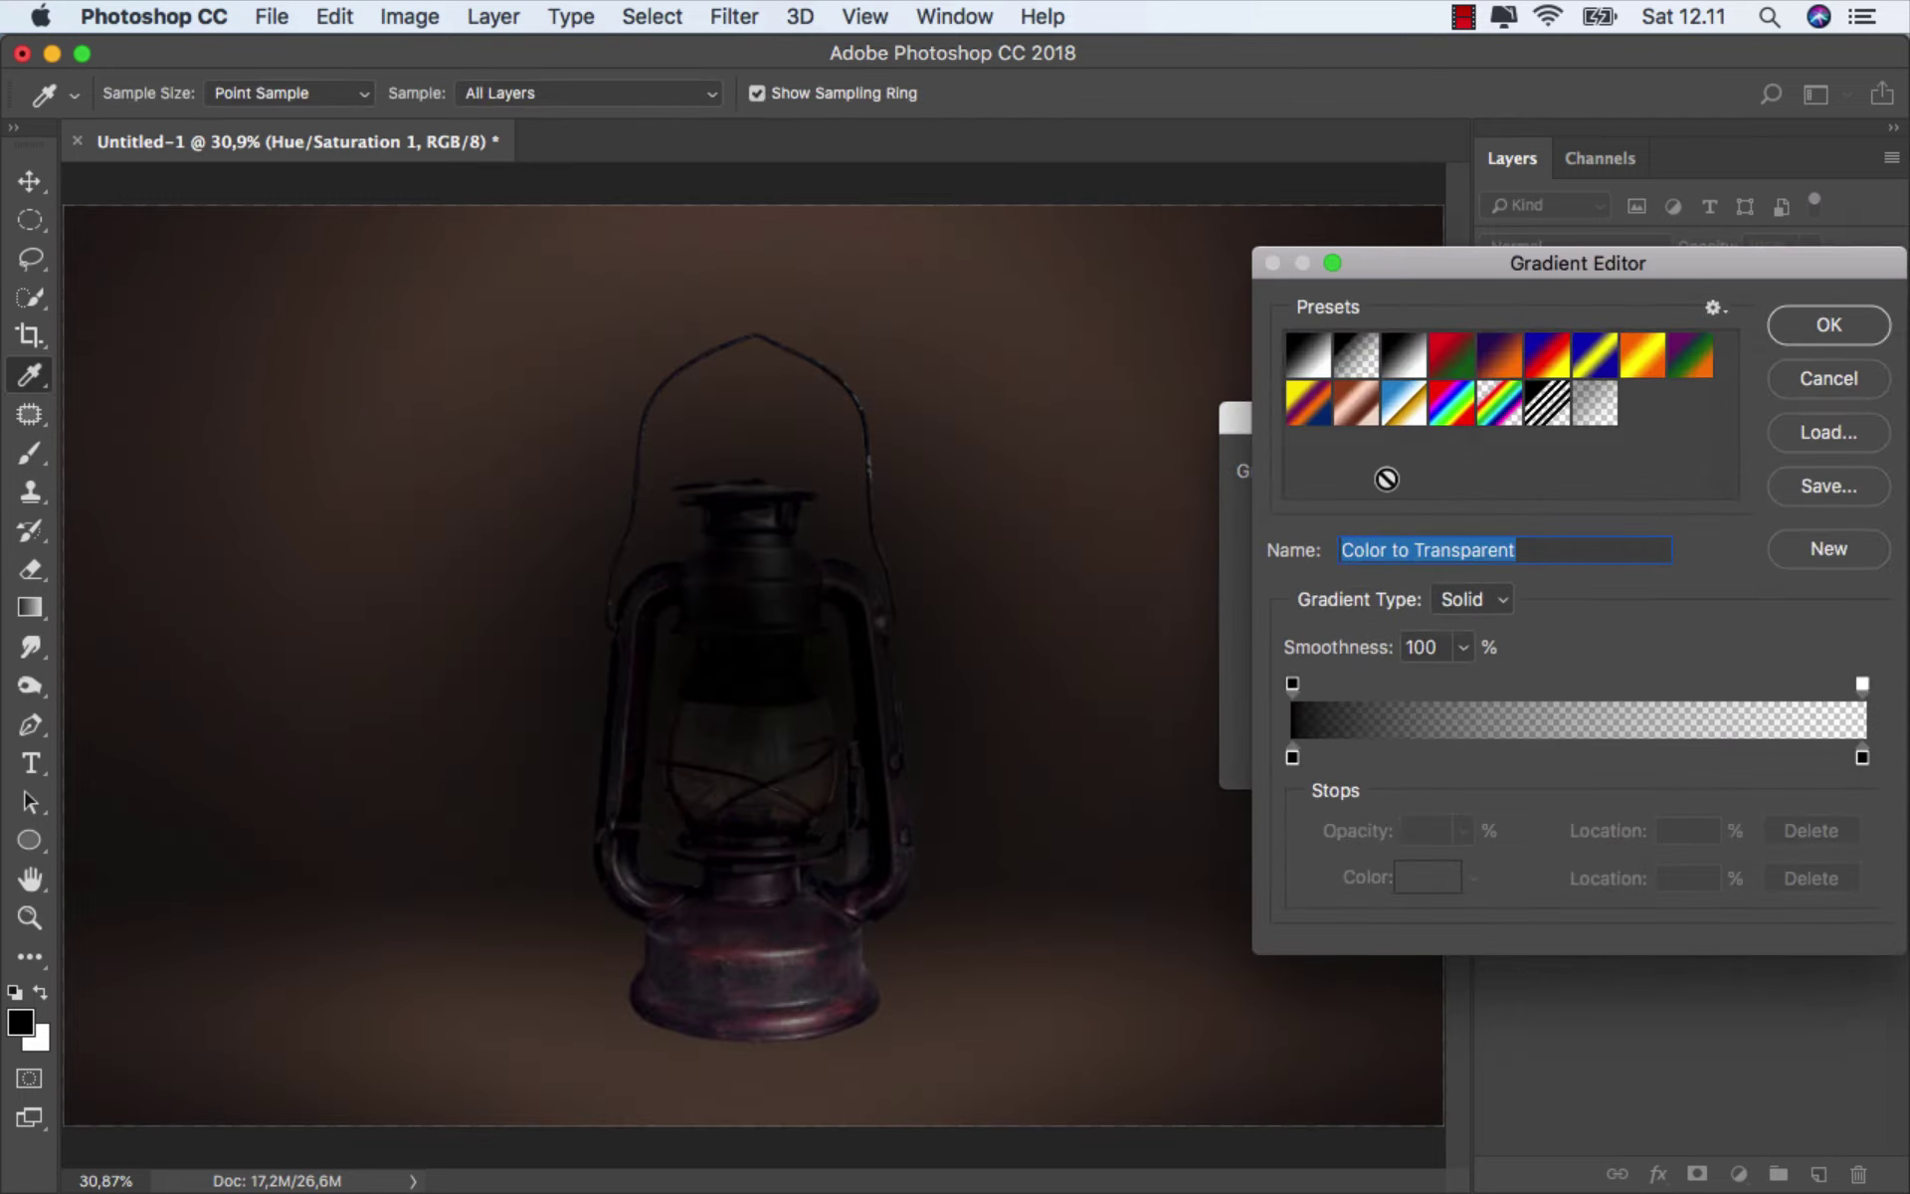
{"action": "left_click", "coordinate": [1862, 758]}
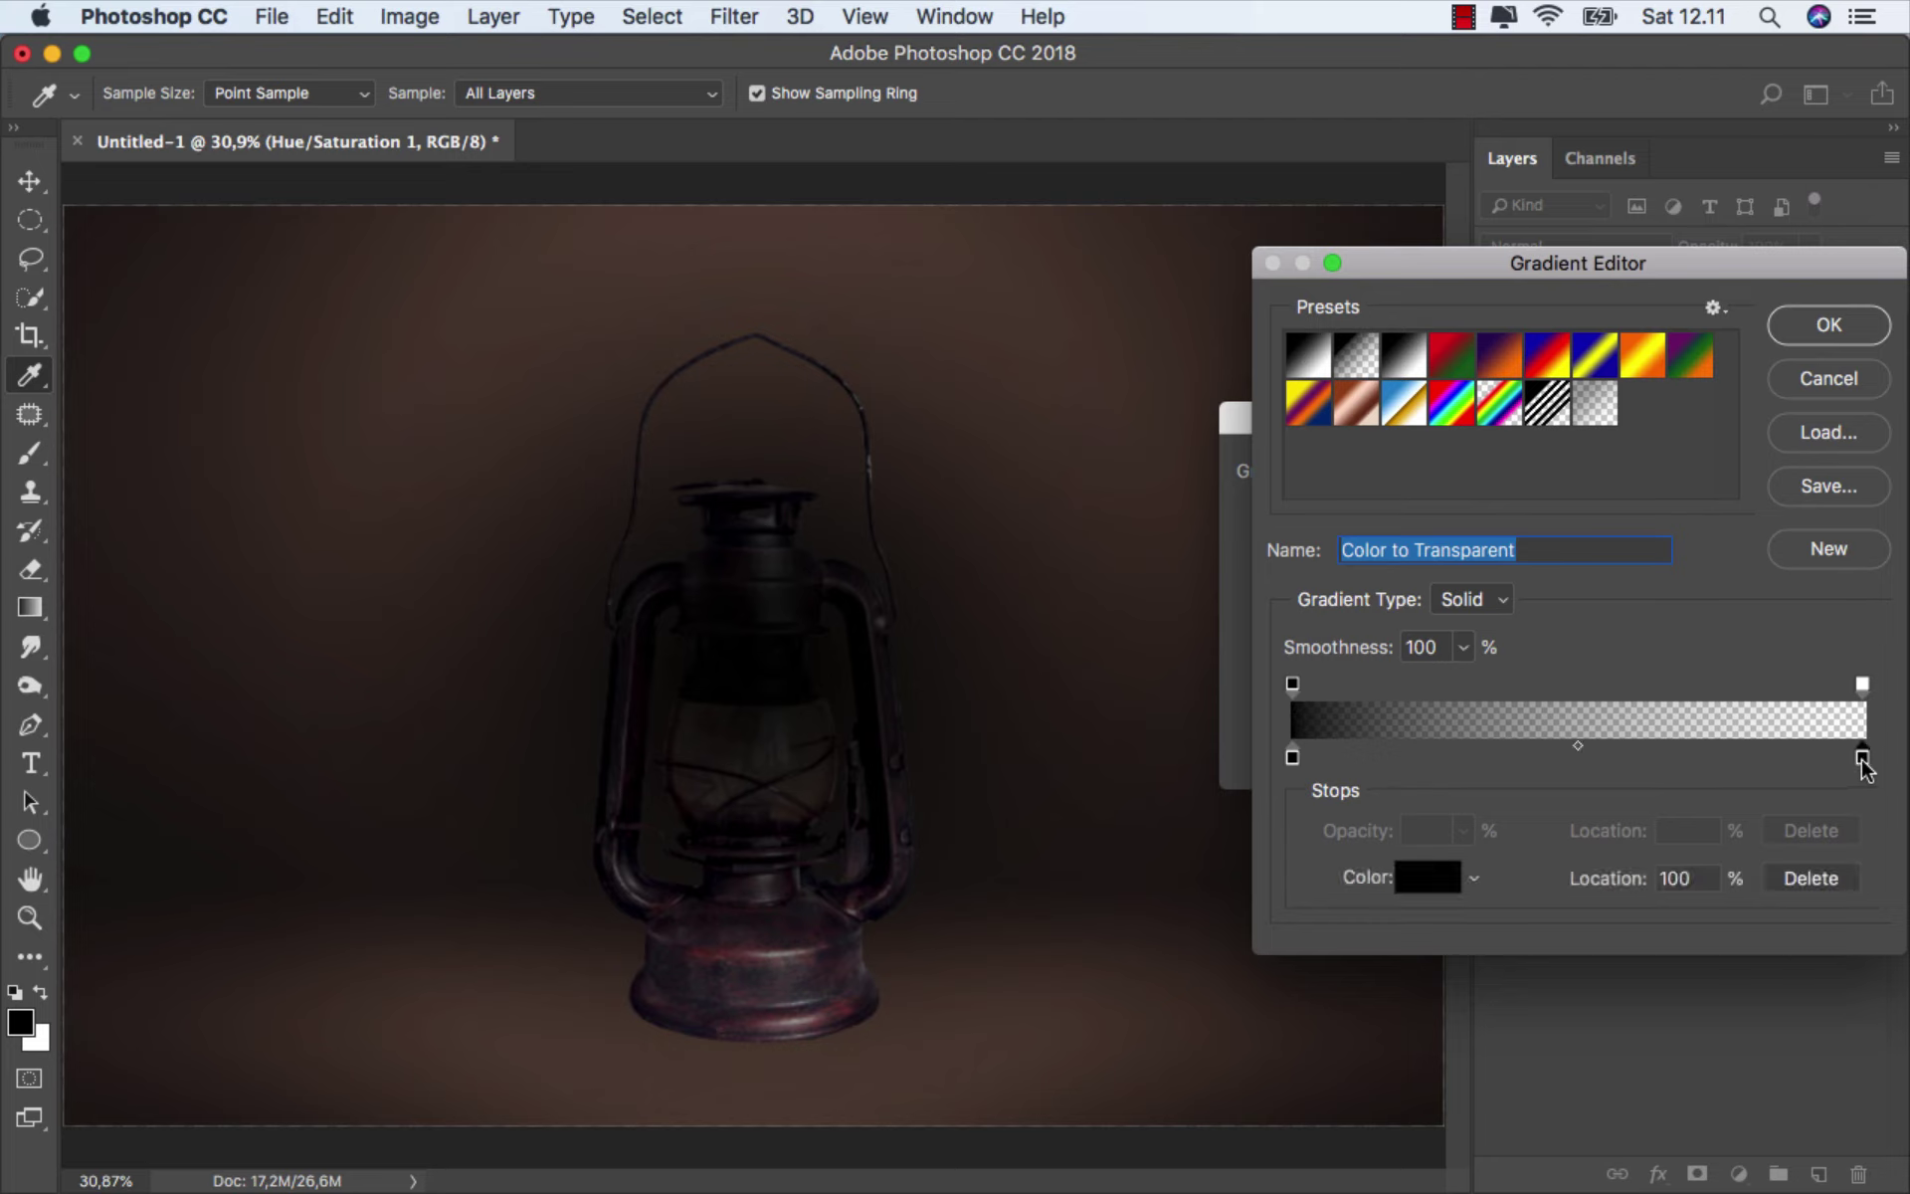
{"action": "left_click", "coordinate": [1829, 876]}
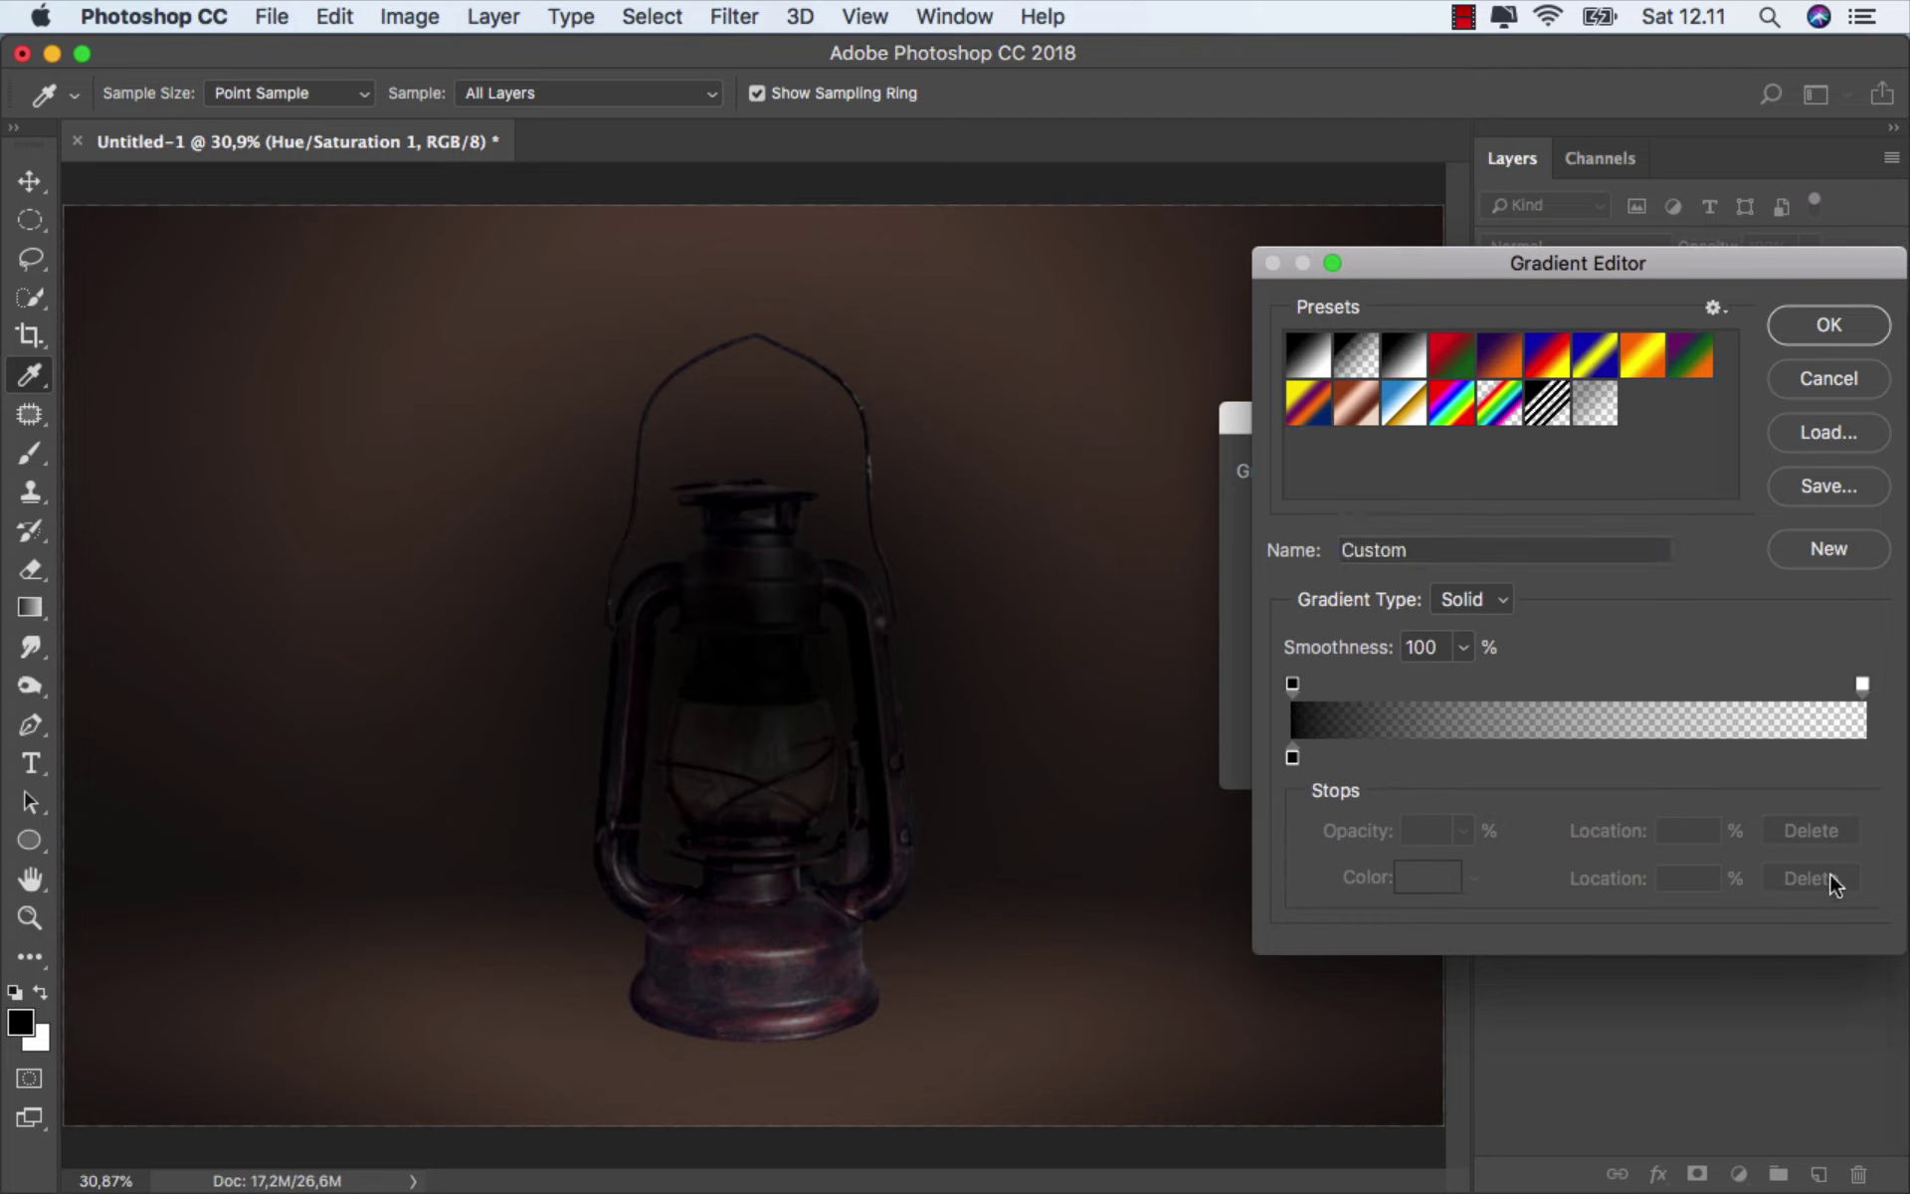
- Set the remaining gradient stop colour to orange ffa200
{"action": "left_click", "coordinate": [1292, 758]}
{"action": "left_click", "coordinate": [1422, 880]}
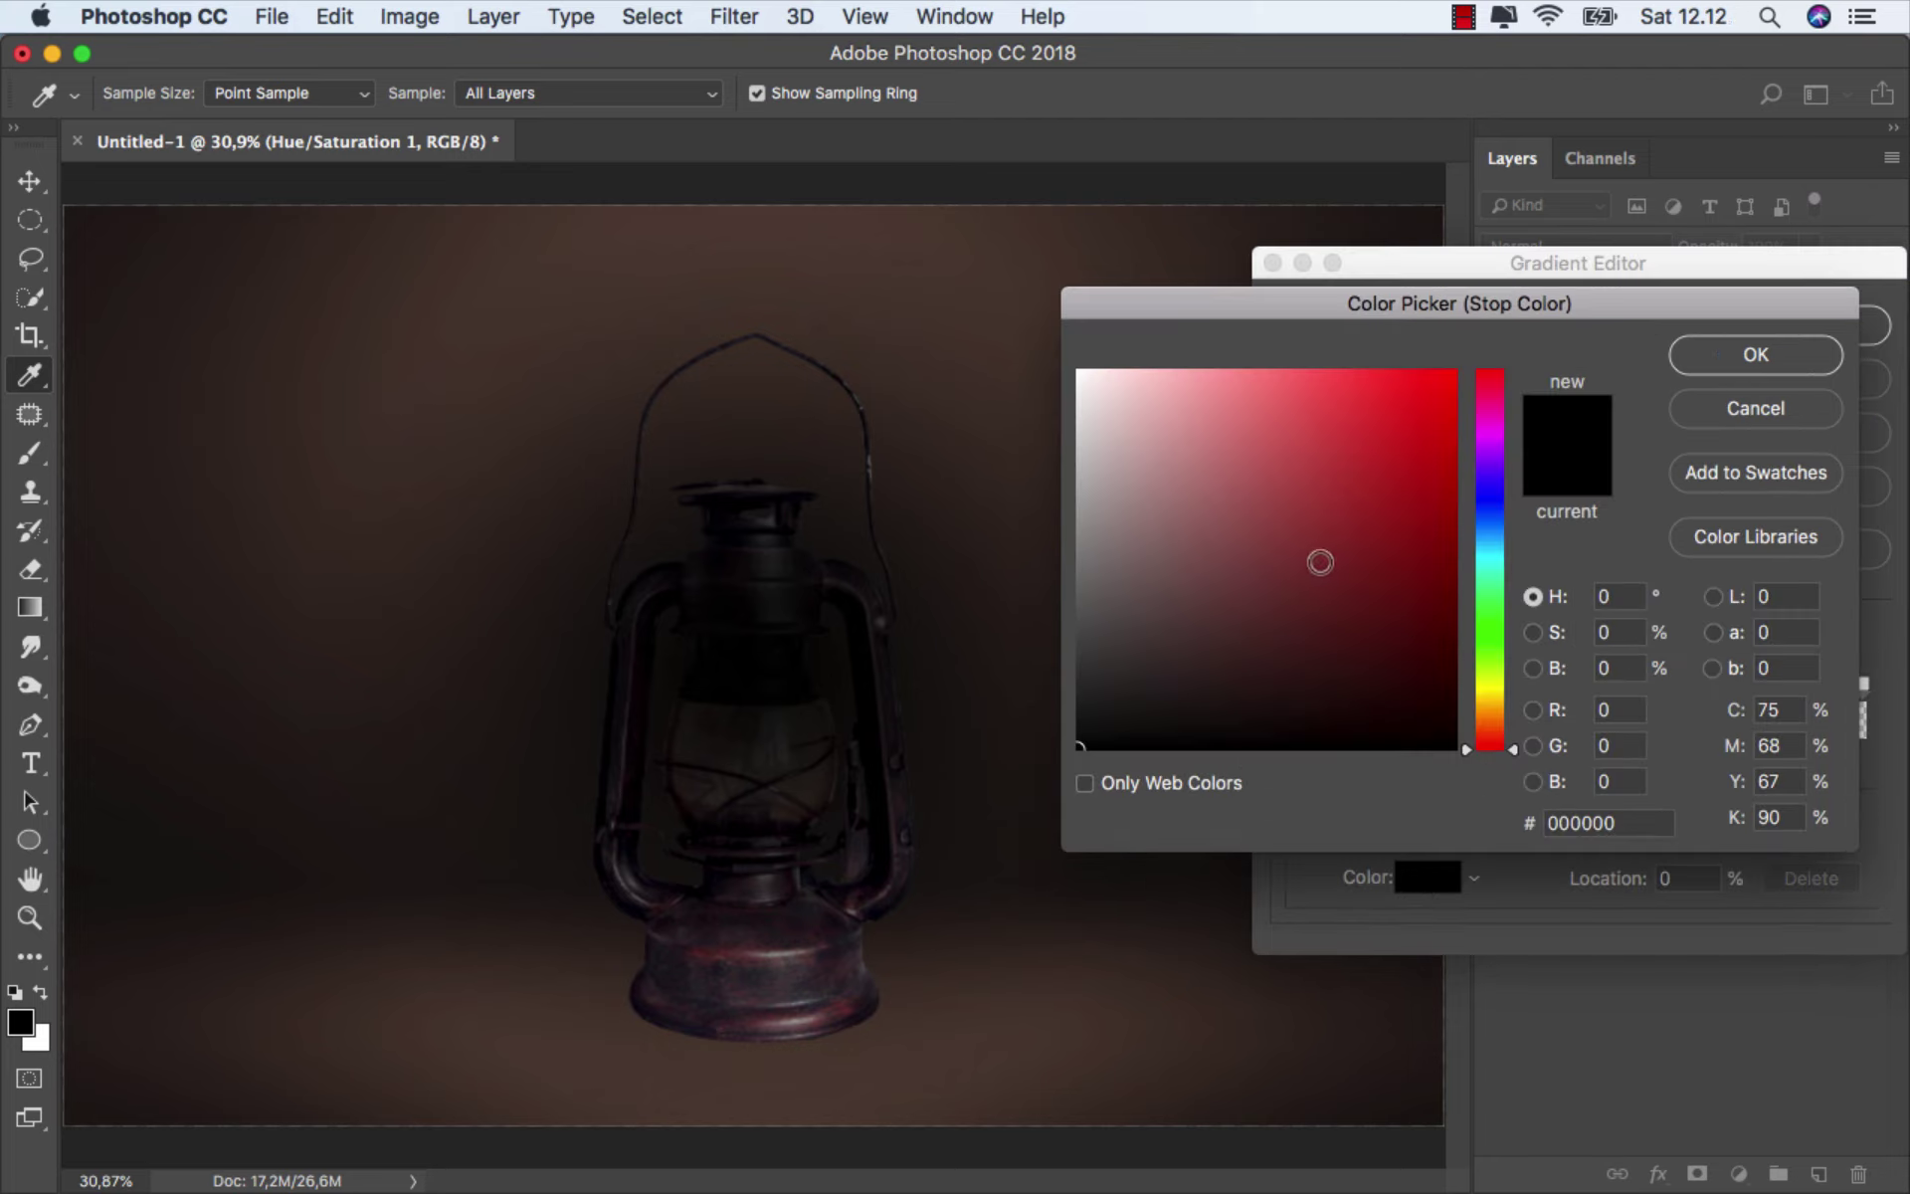
{"action": "left_click_drag", "start_coordinate": [1098, 734], "coordinate": [1477, 338]}
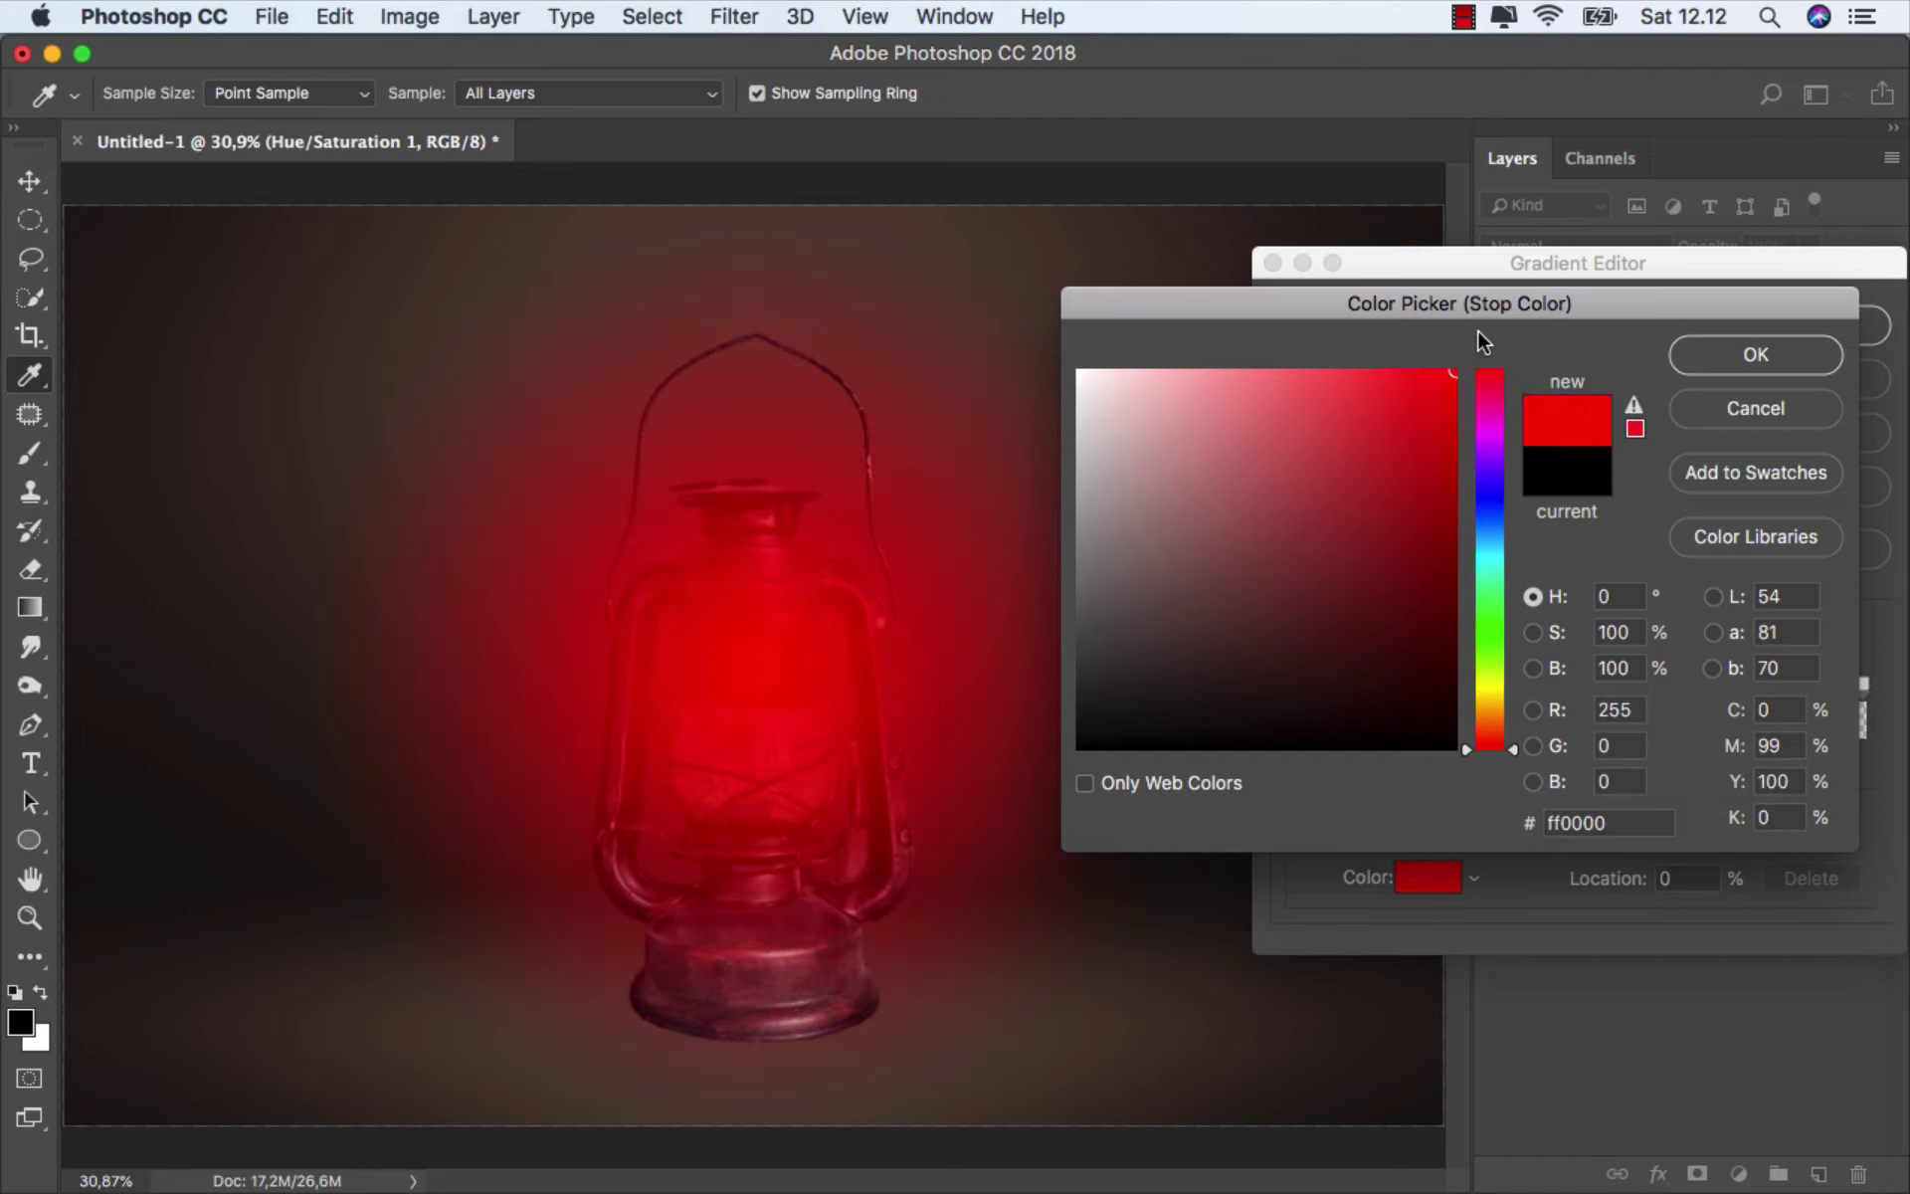
{"action": "left_click", "coordinate": [1492, 712]}
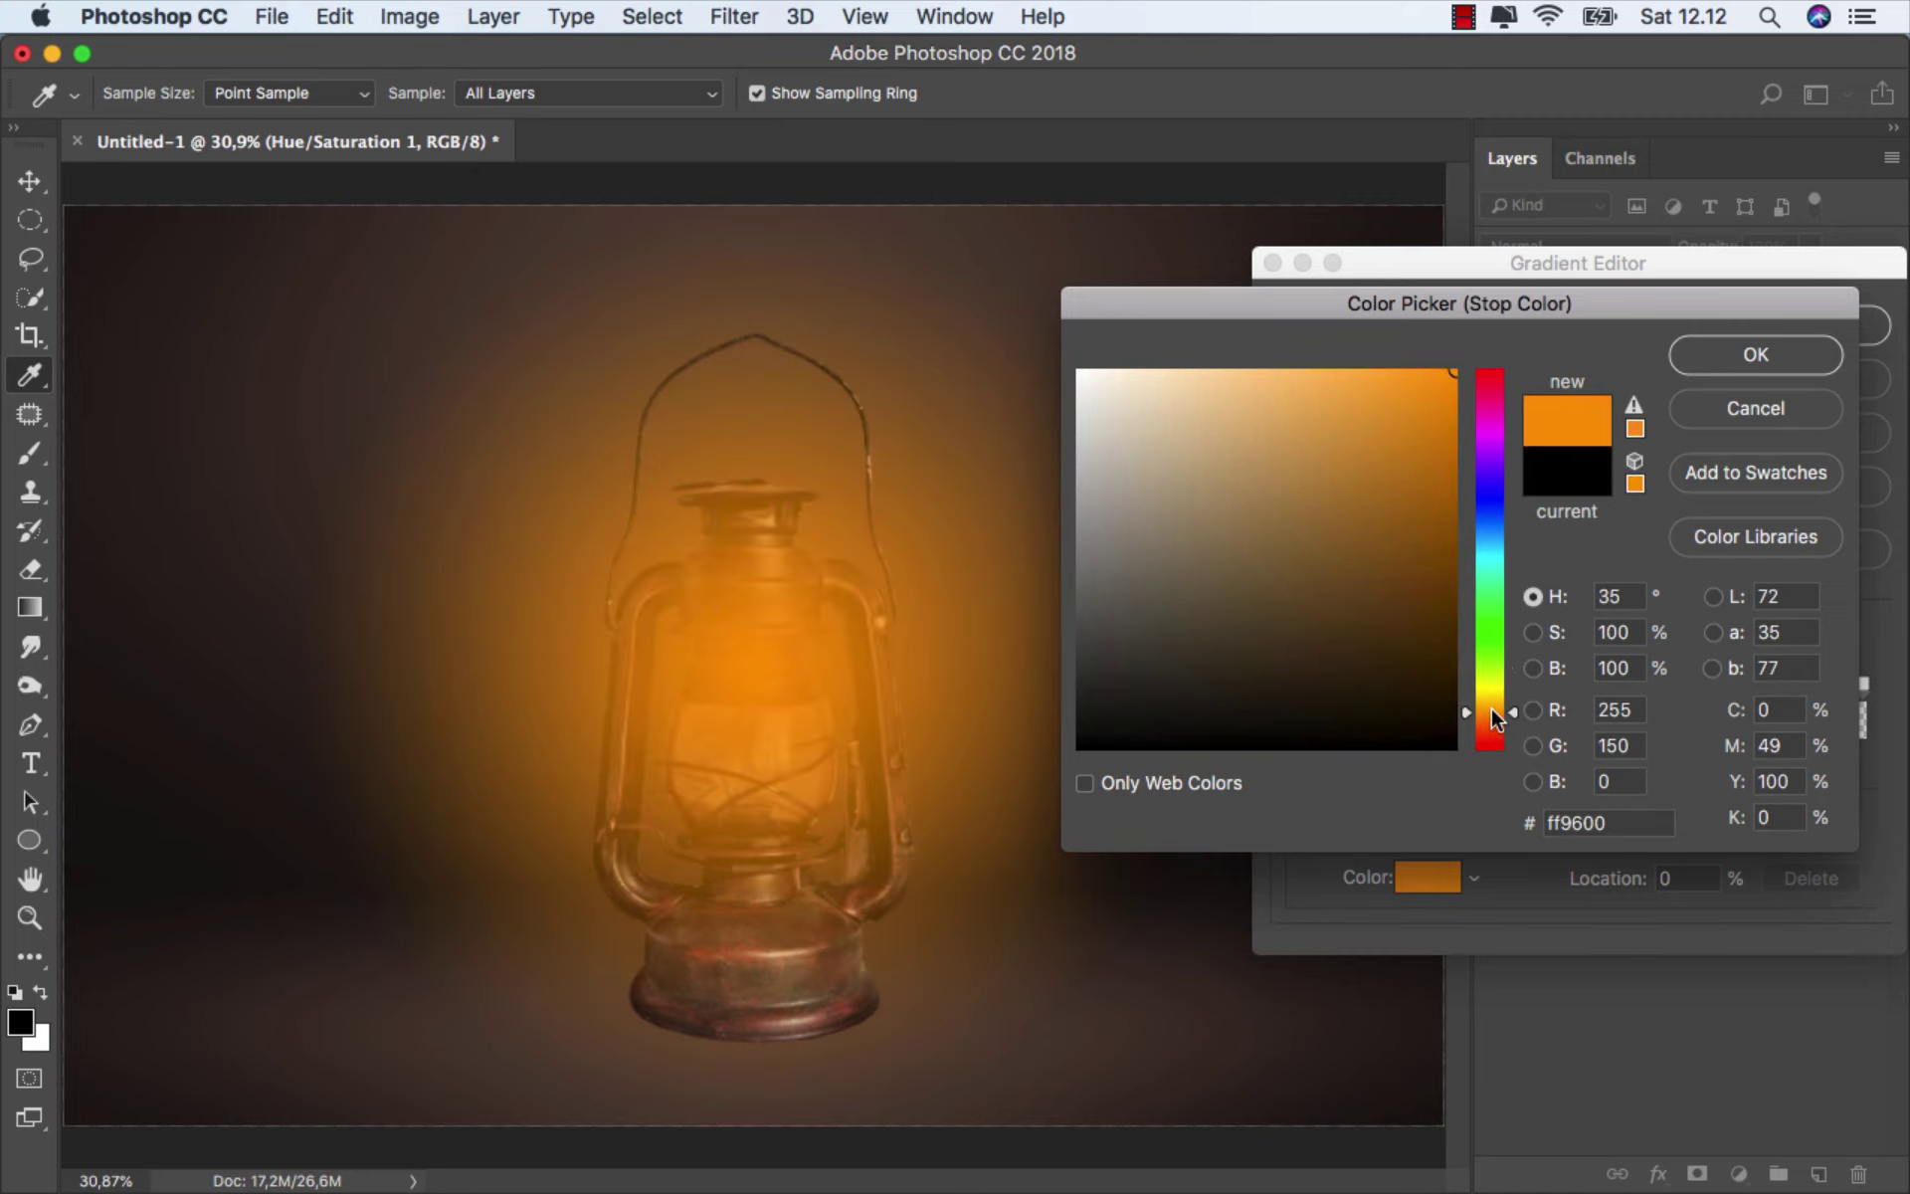
{"action": "left_click_drag", "start_coordinate": [1492, 708], "coordinate": [1489, 708]}
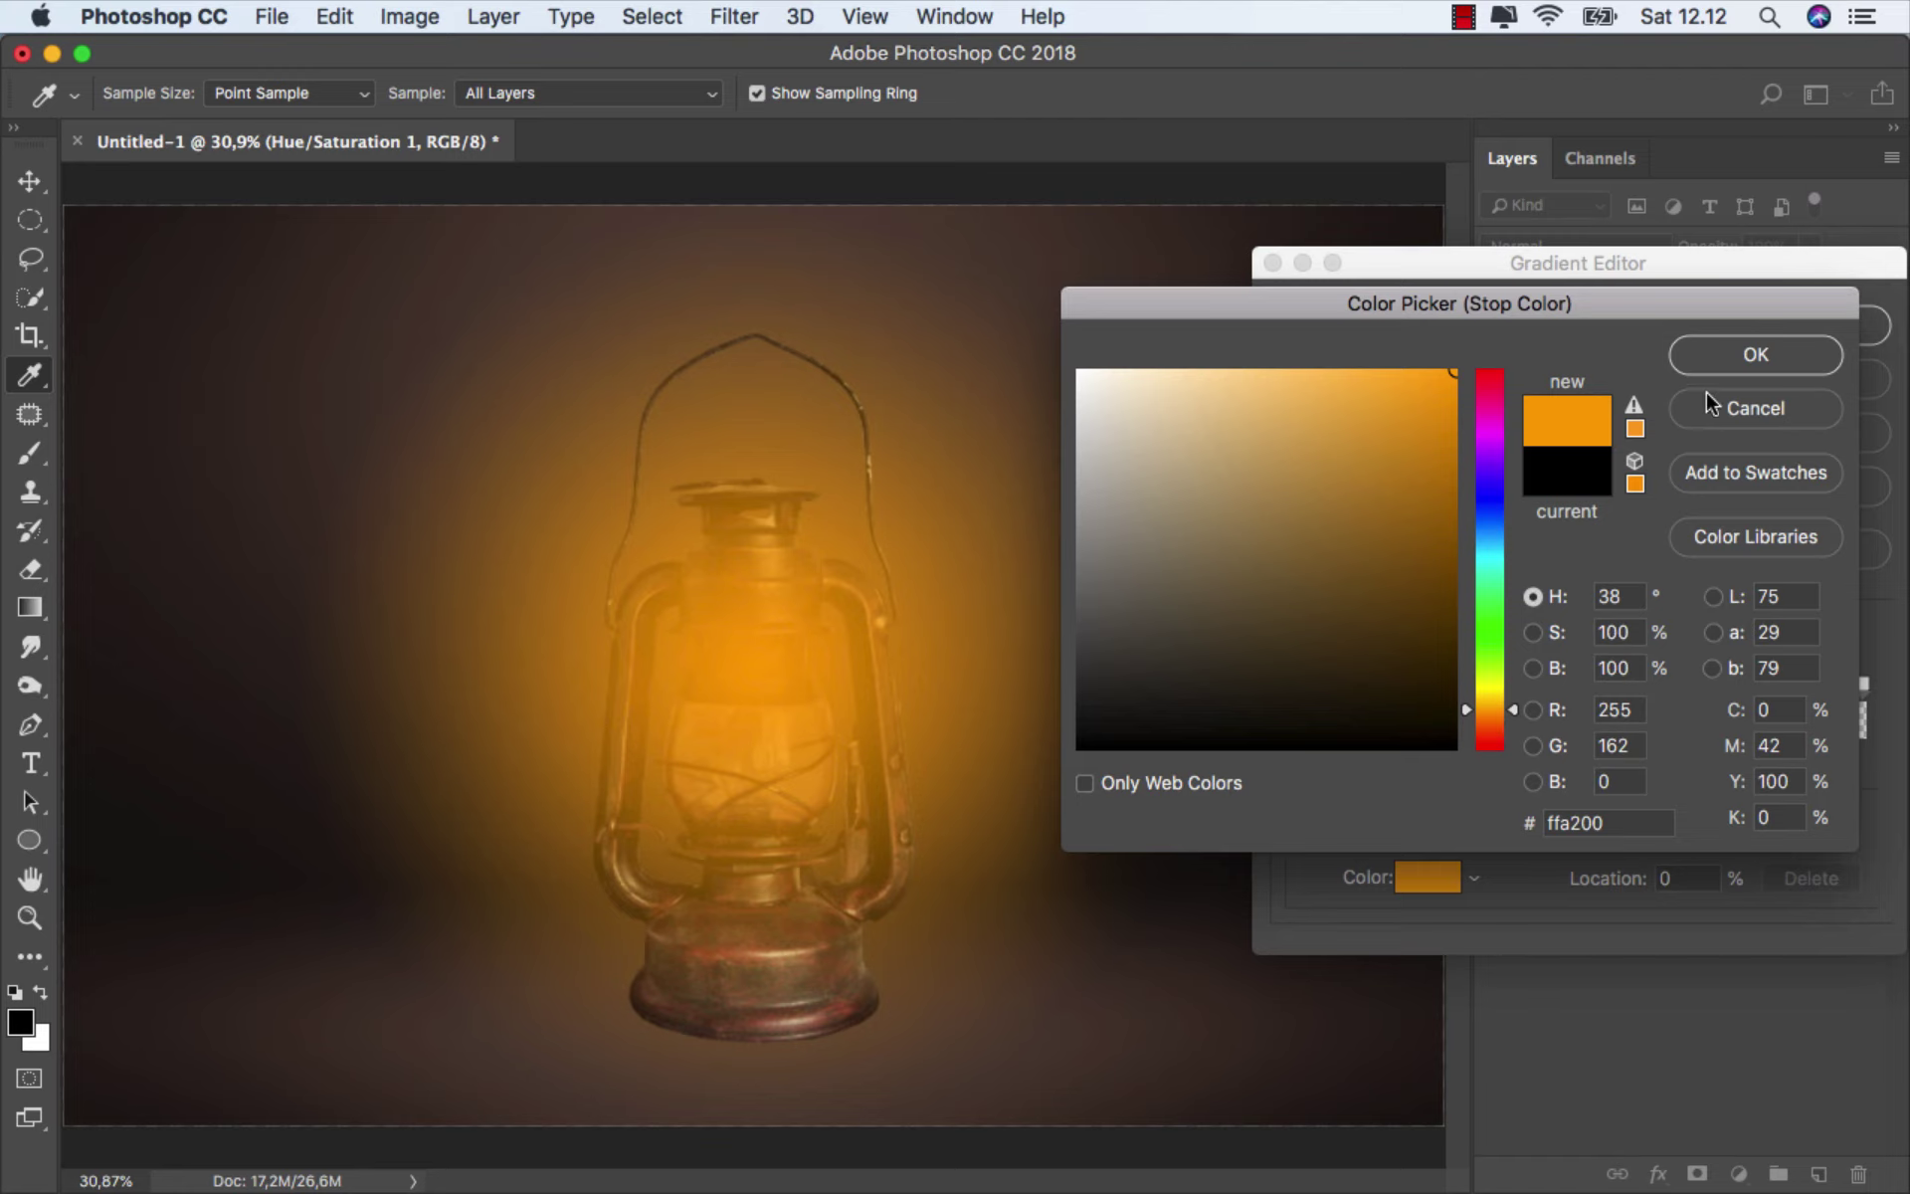
{"action": "left_click", "coordinate": [1722, 356]}
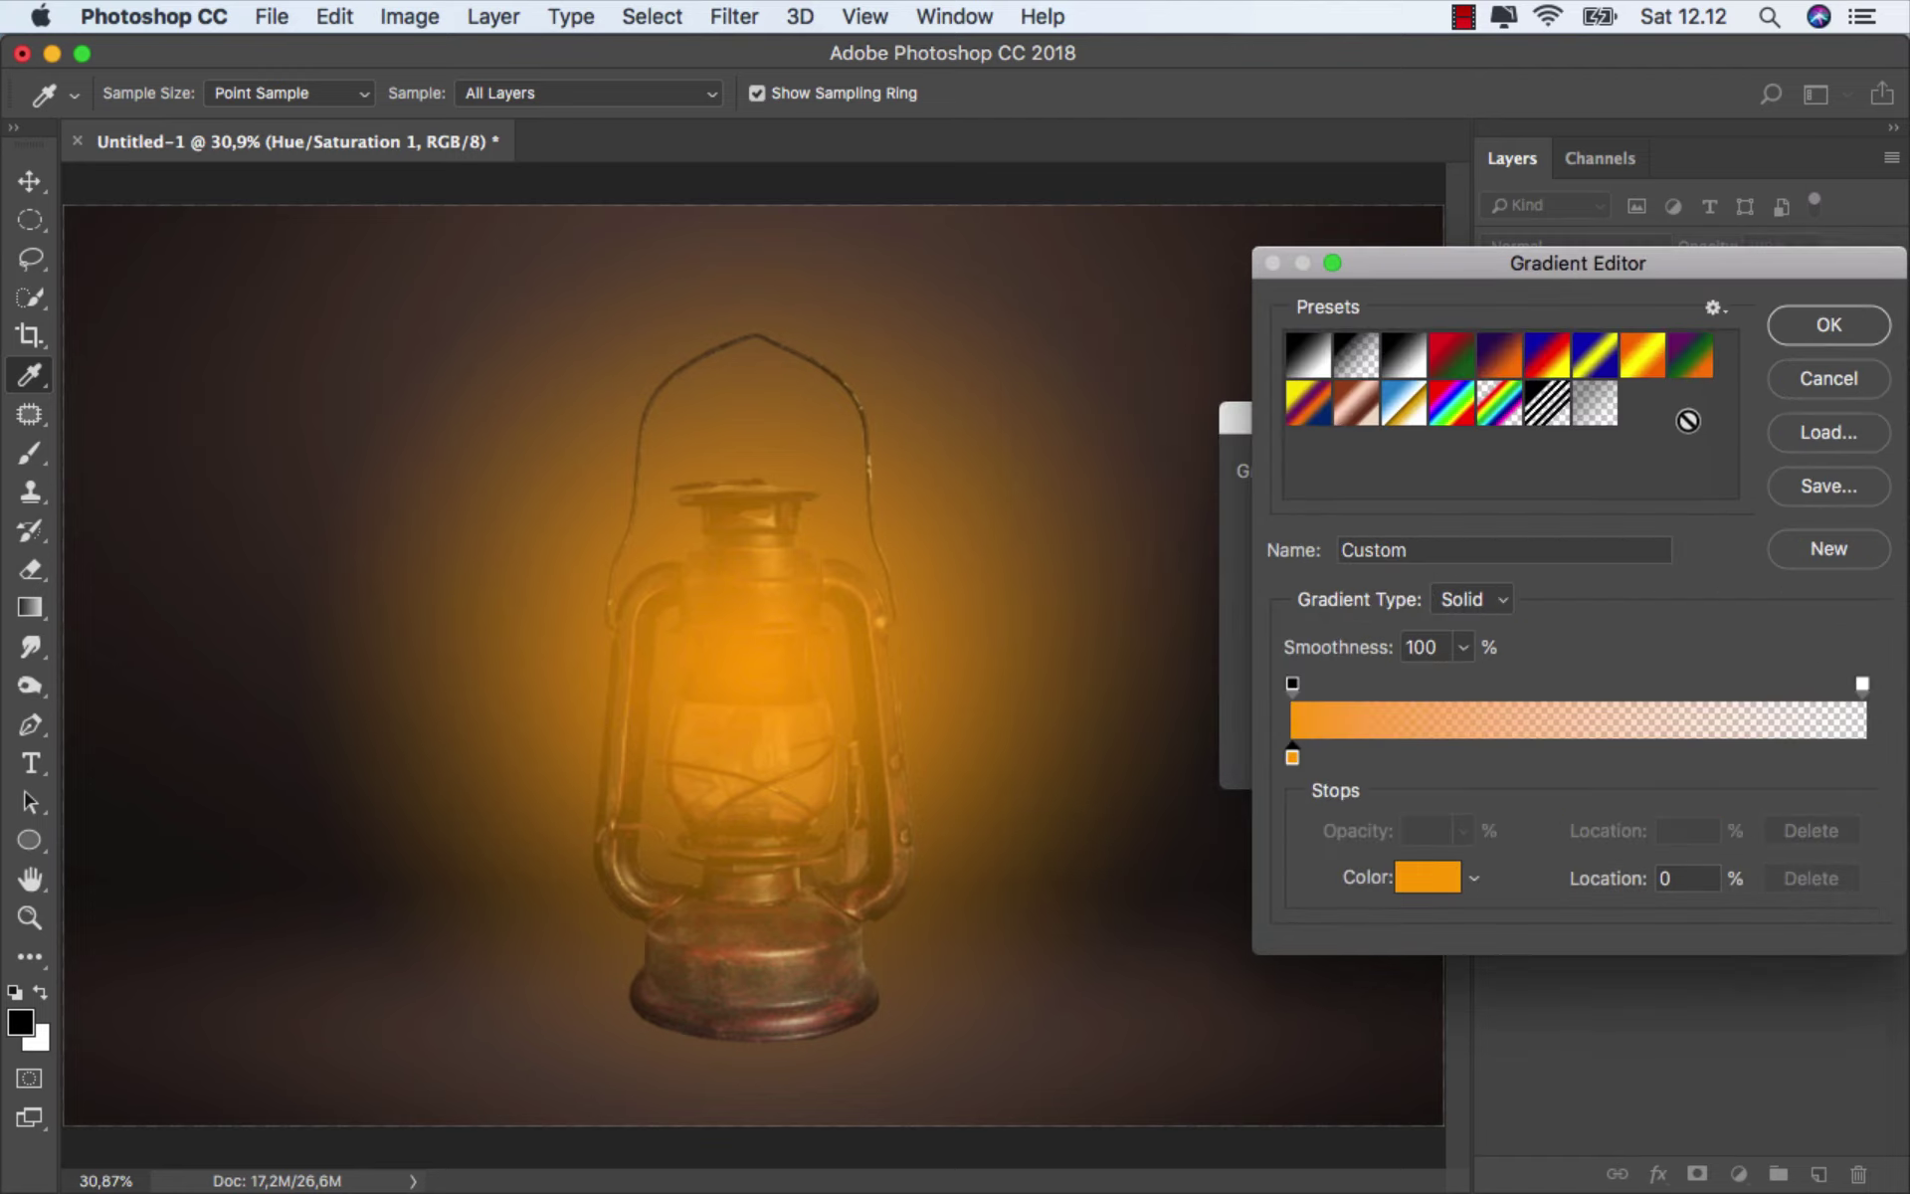
- Scale the orange glow to 32%, centre it on the lantern glass, and blend it as Linear Dodge (Add)
{"action": "left_click", "coordinate": [1800, 331]}
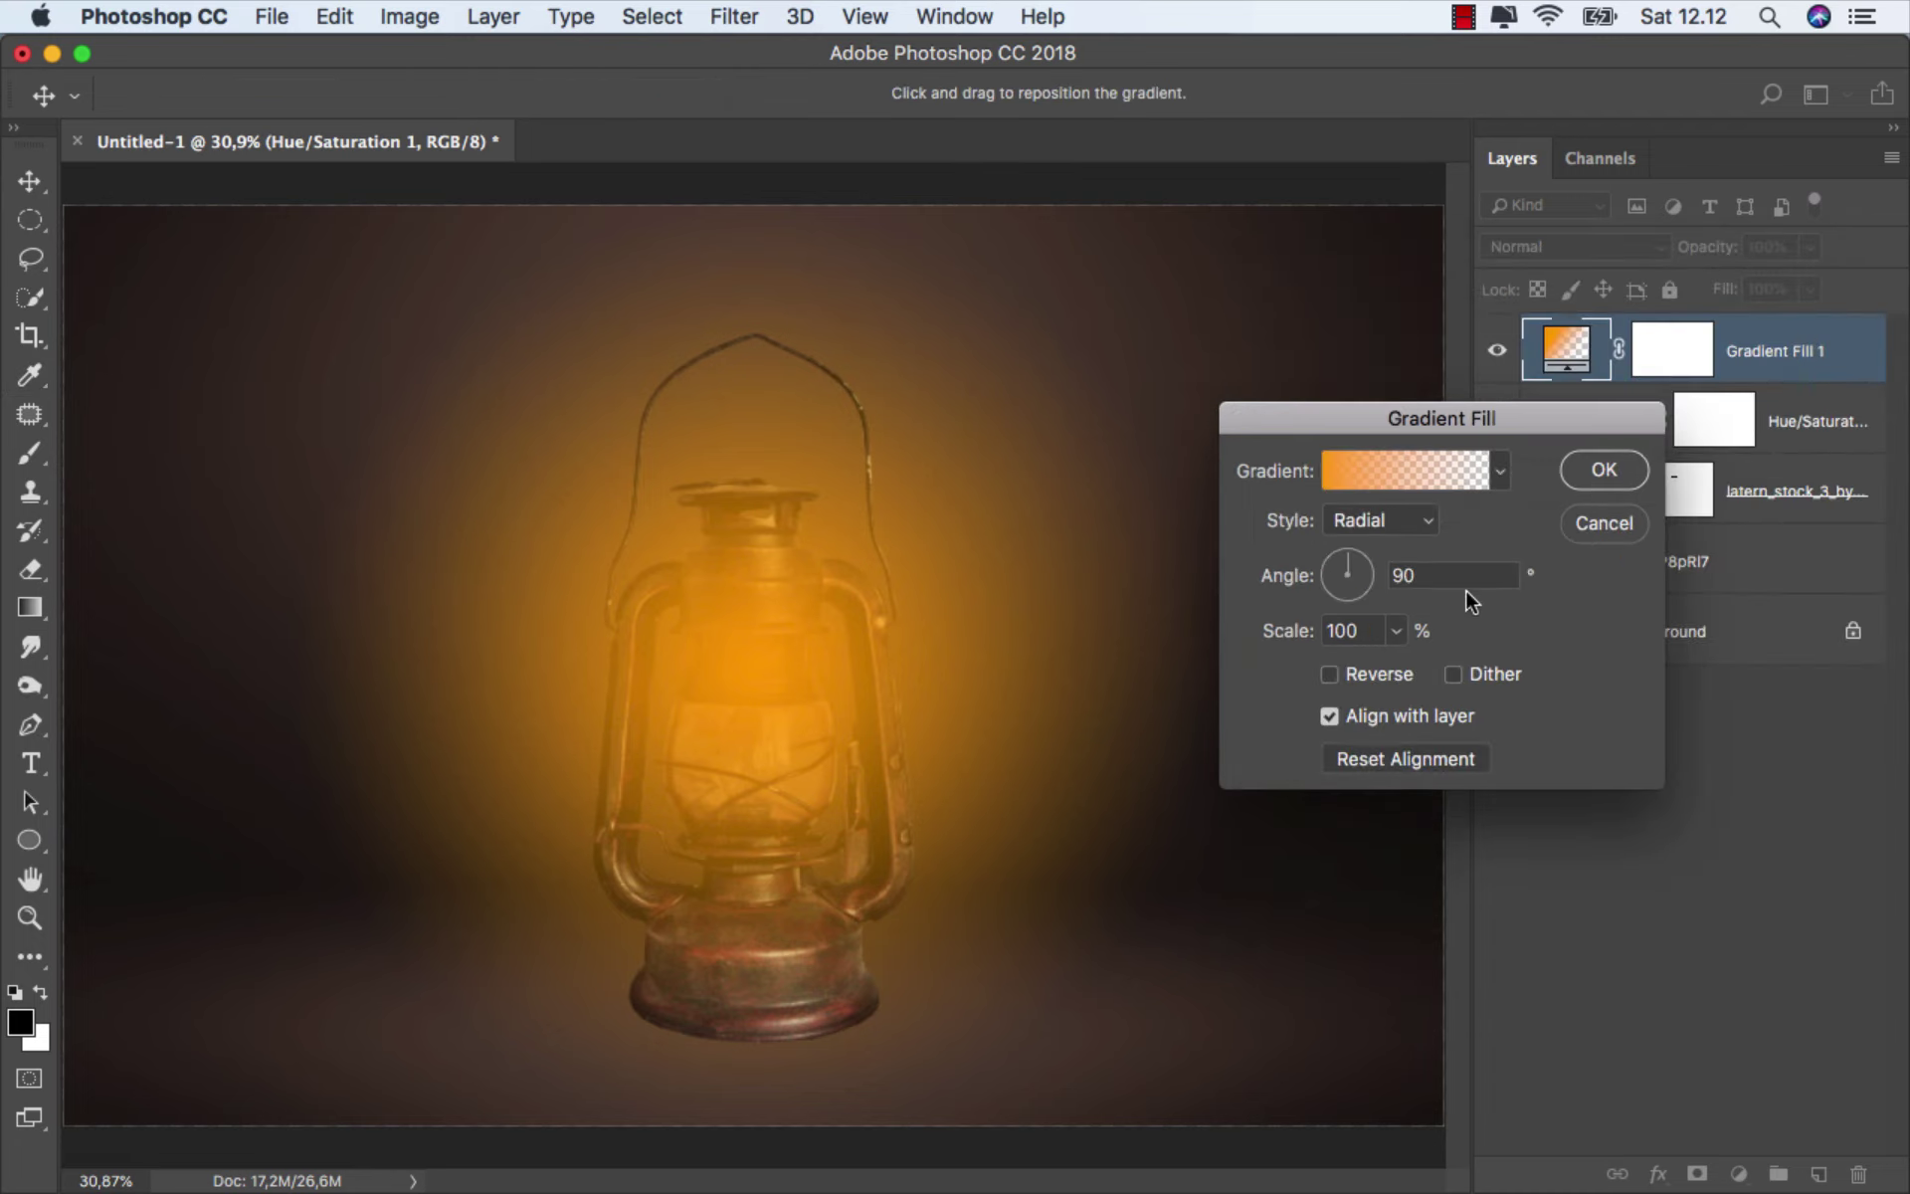
{"action": "left_click", "coordinate": [1397, 630]}
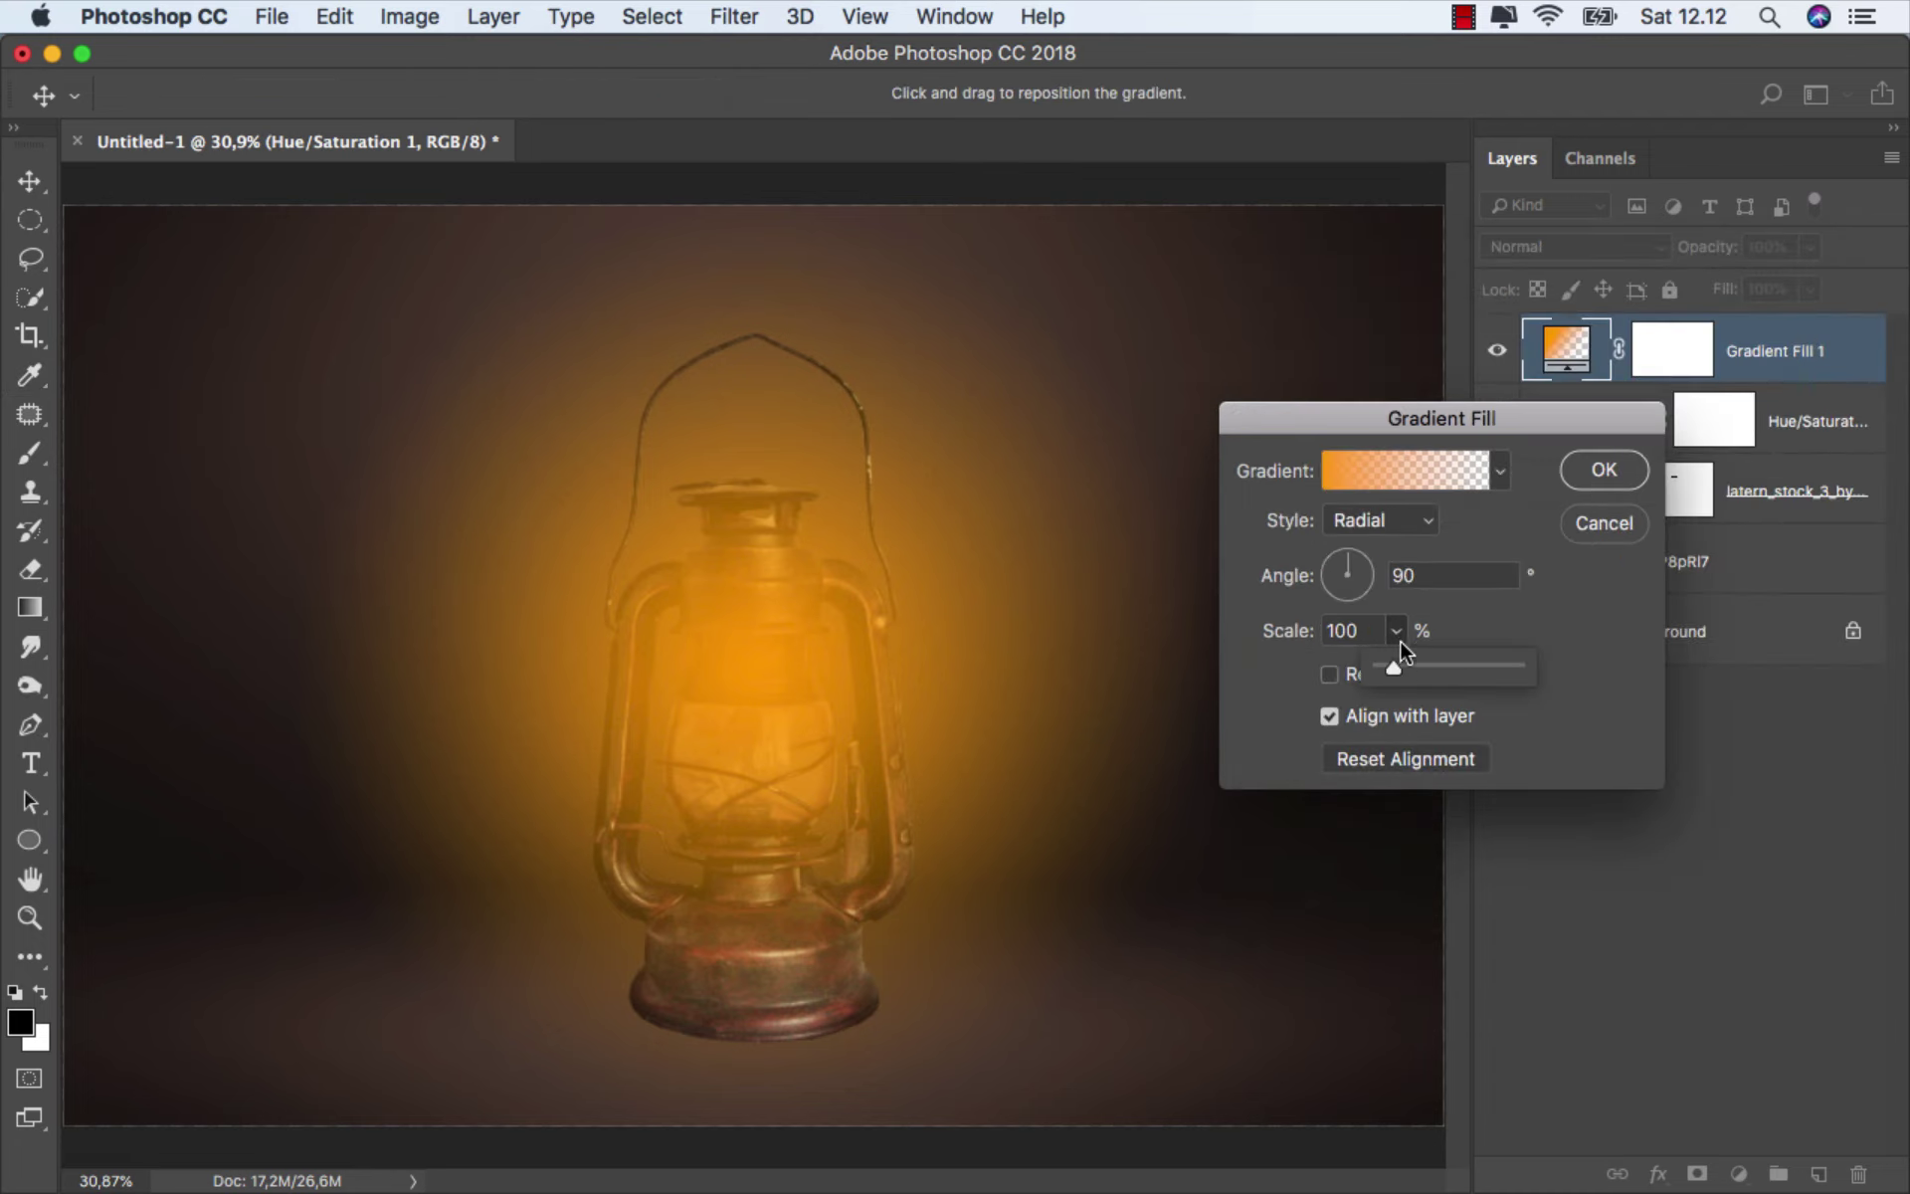
{"action": "left_click_drag", "start_coordinate": [1393, 662], "coordinate": [1289, 644]}
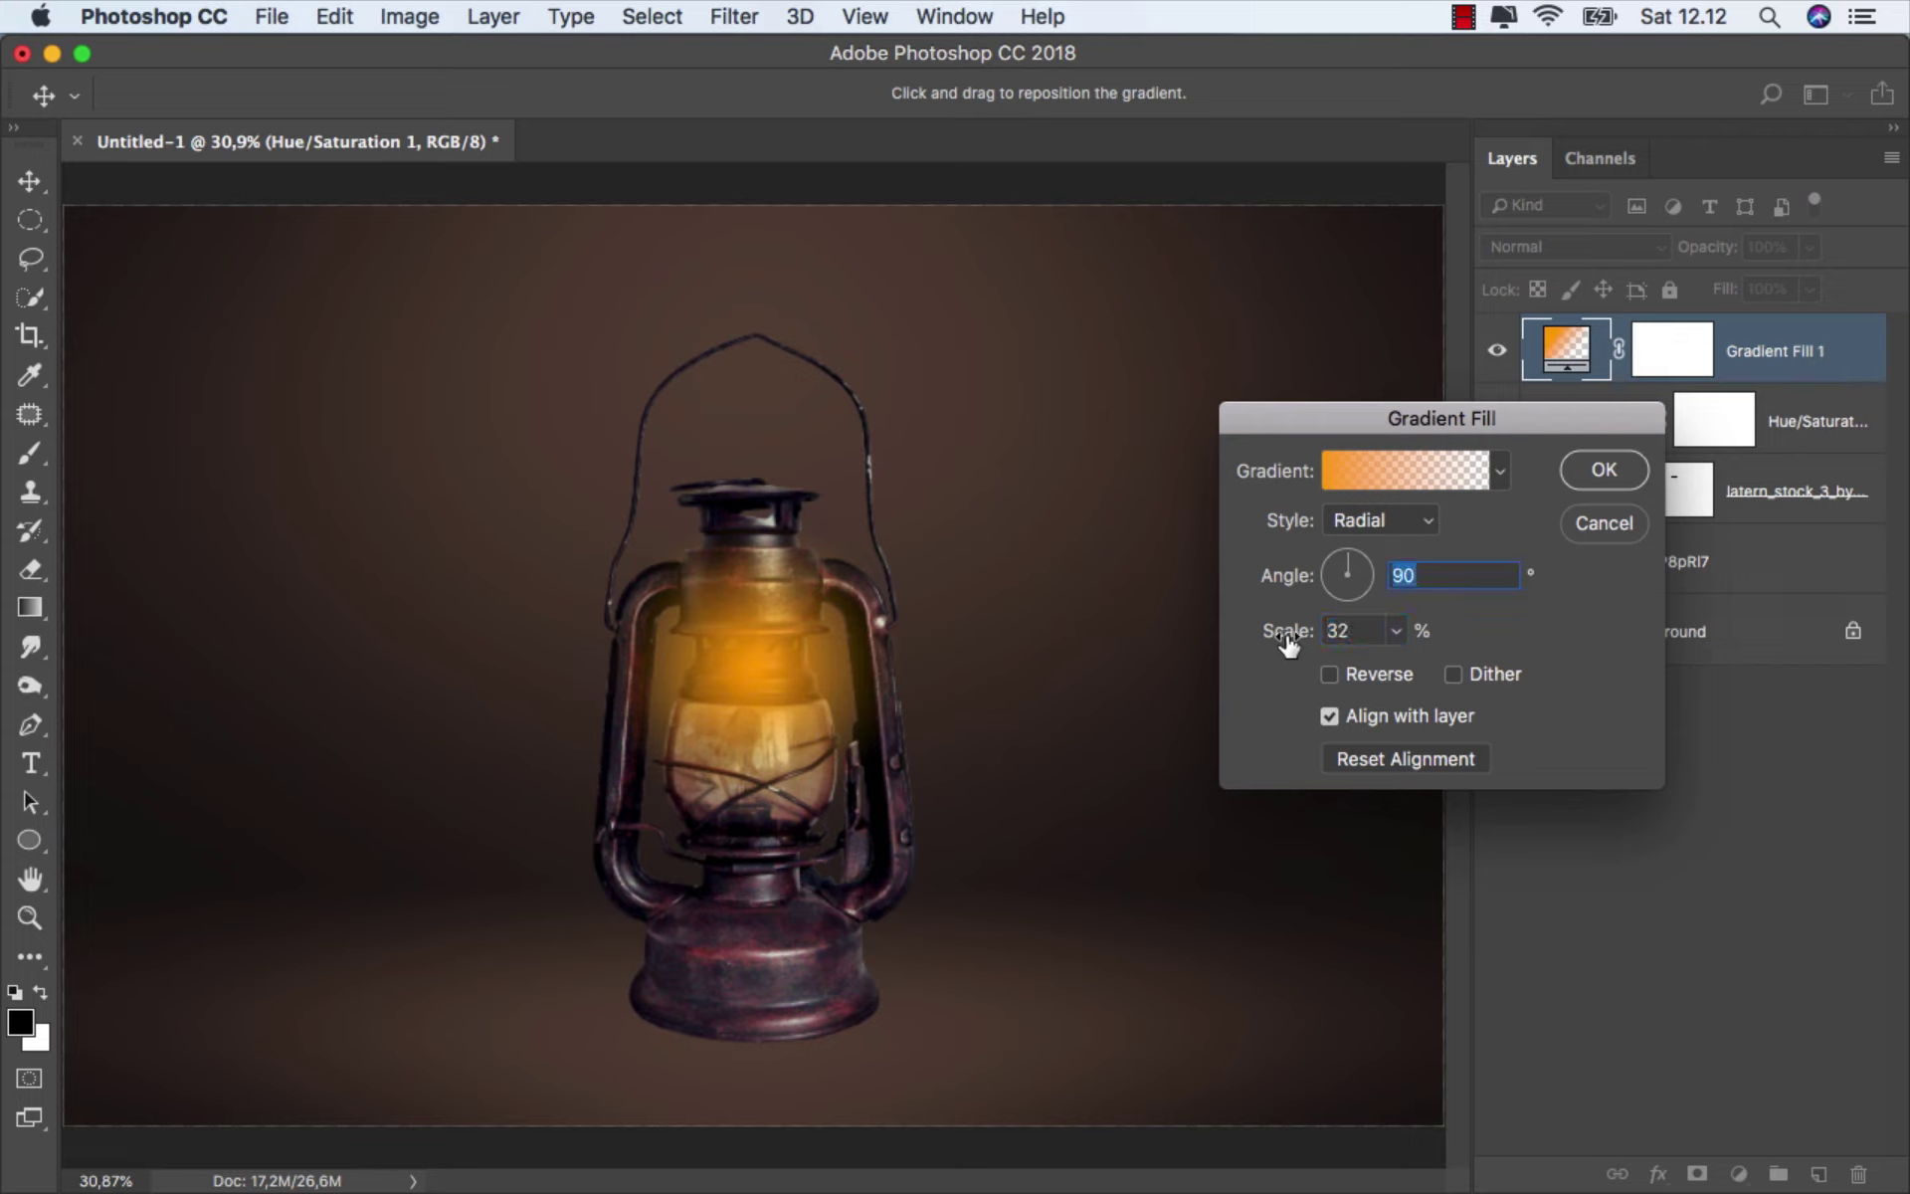
{"action": "left_click_drag", "start_coordinate": [755, 659], "coordinate": [748, 721]}
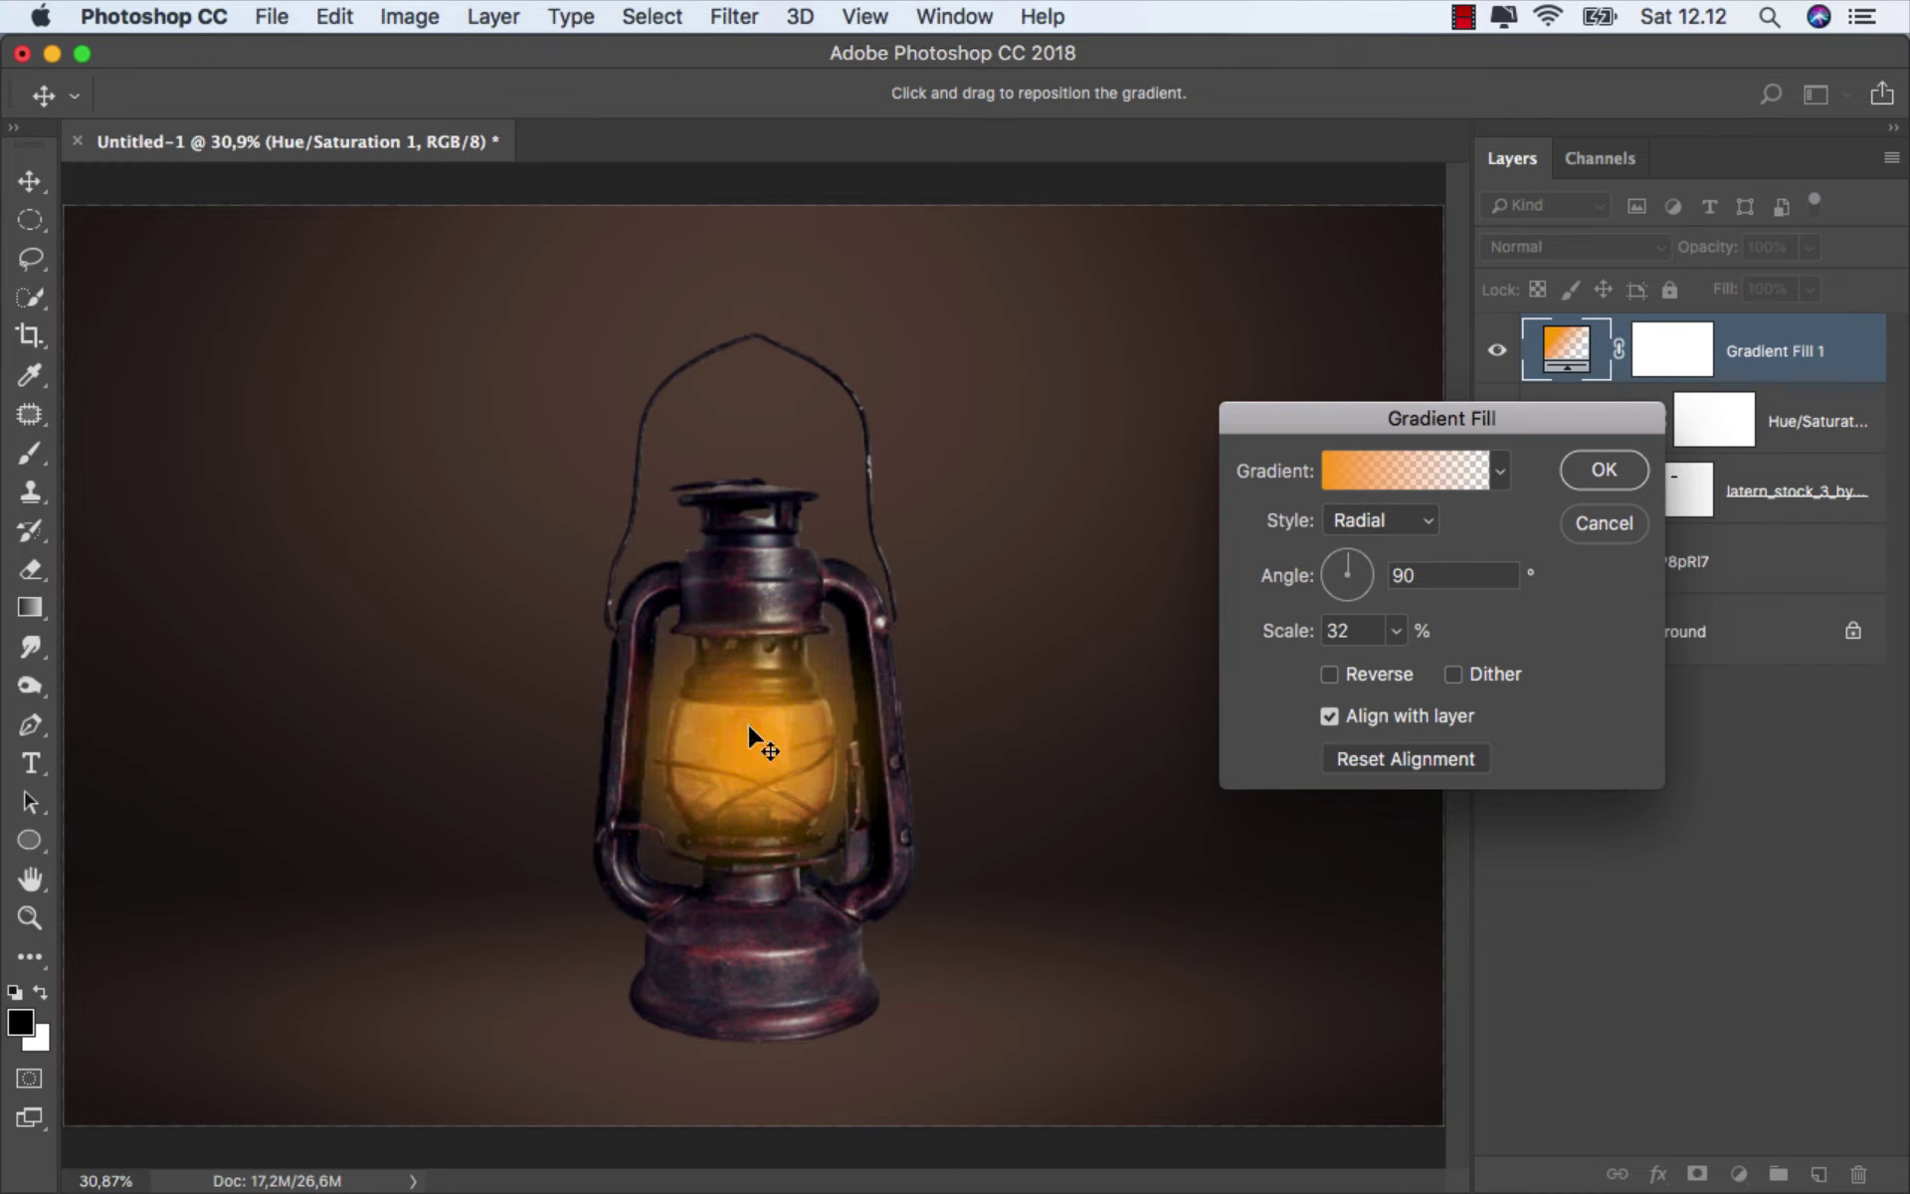
{"action": "left_click", "coordinate": [1600, 471]}
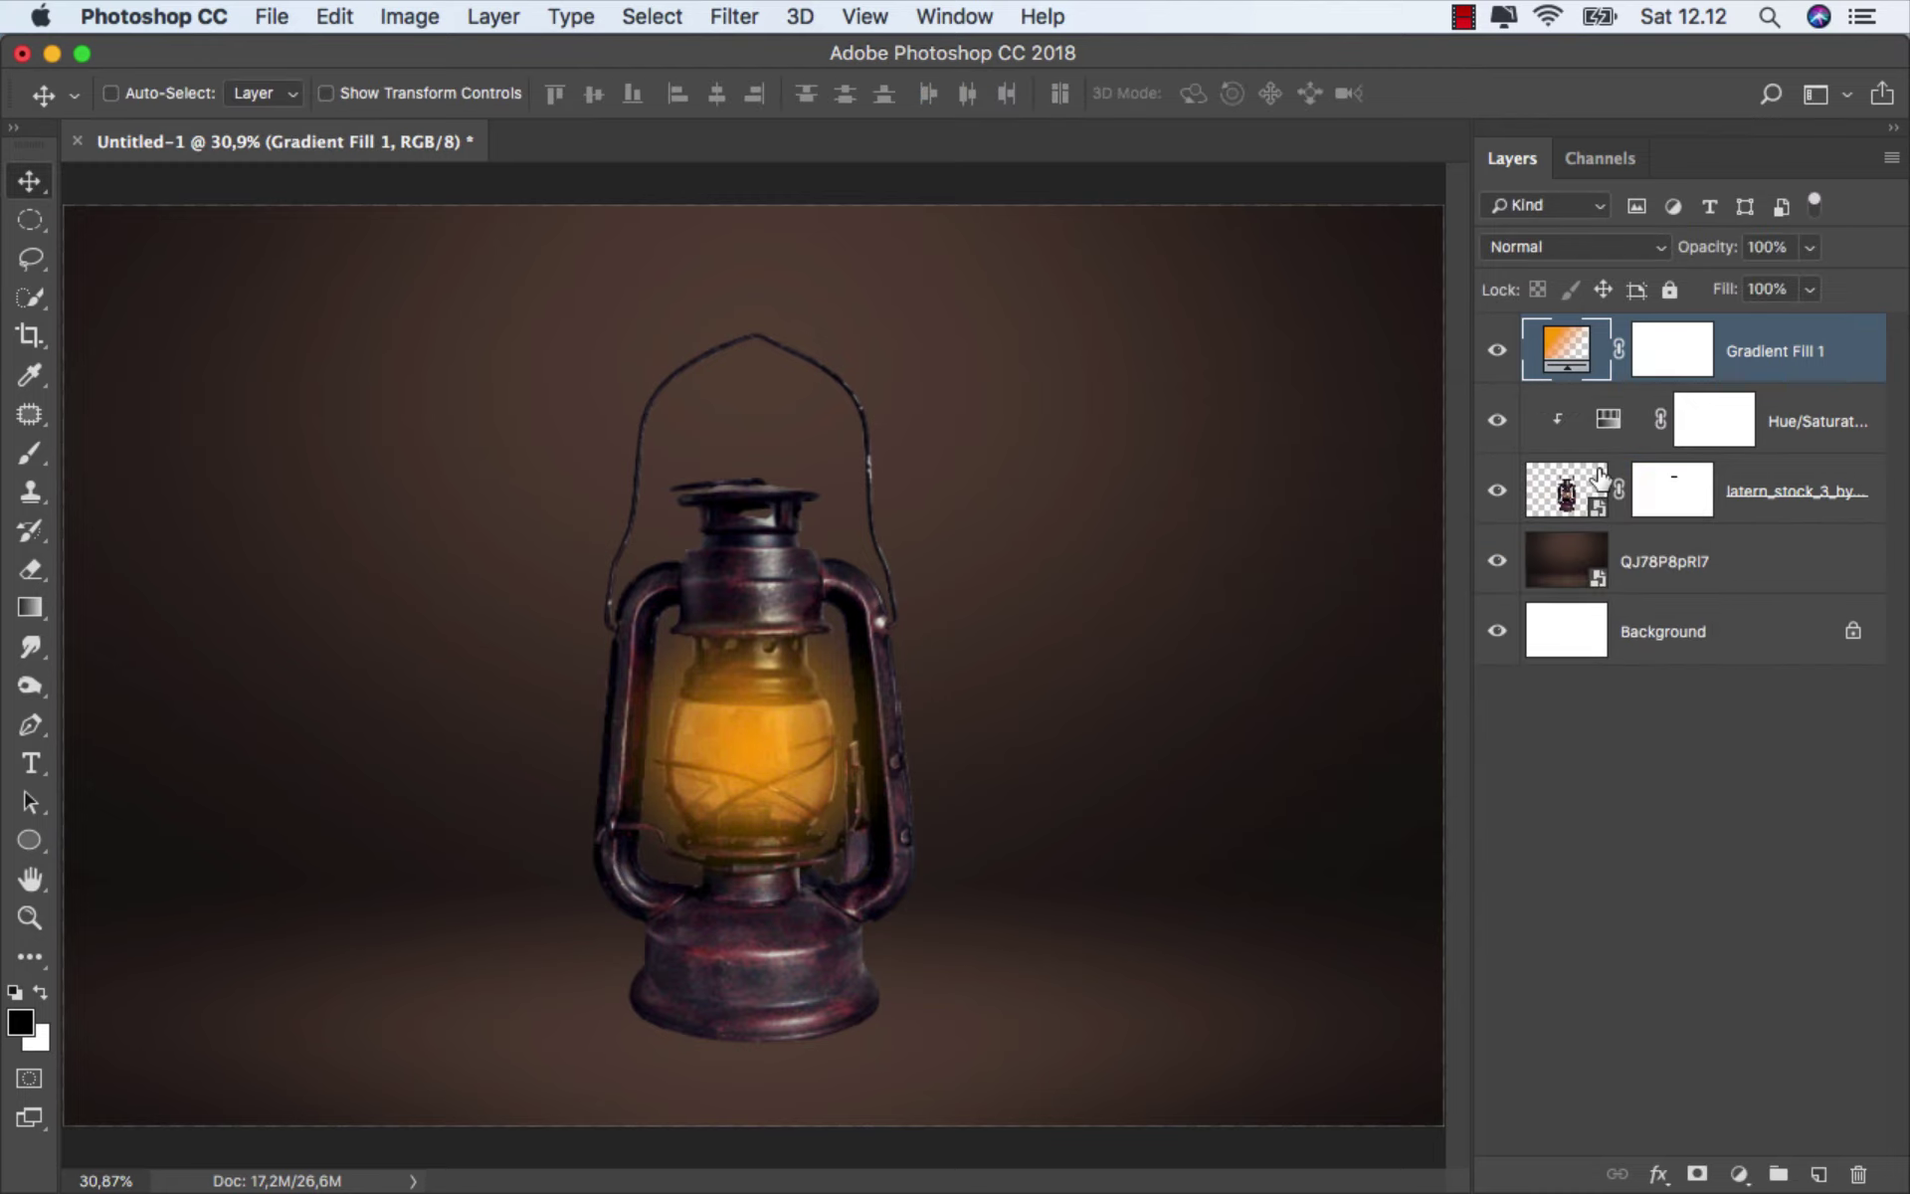
{"action": "left_click", "coordinate": [1531, 248]}
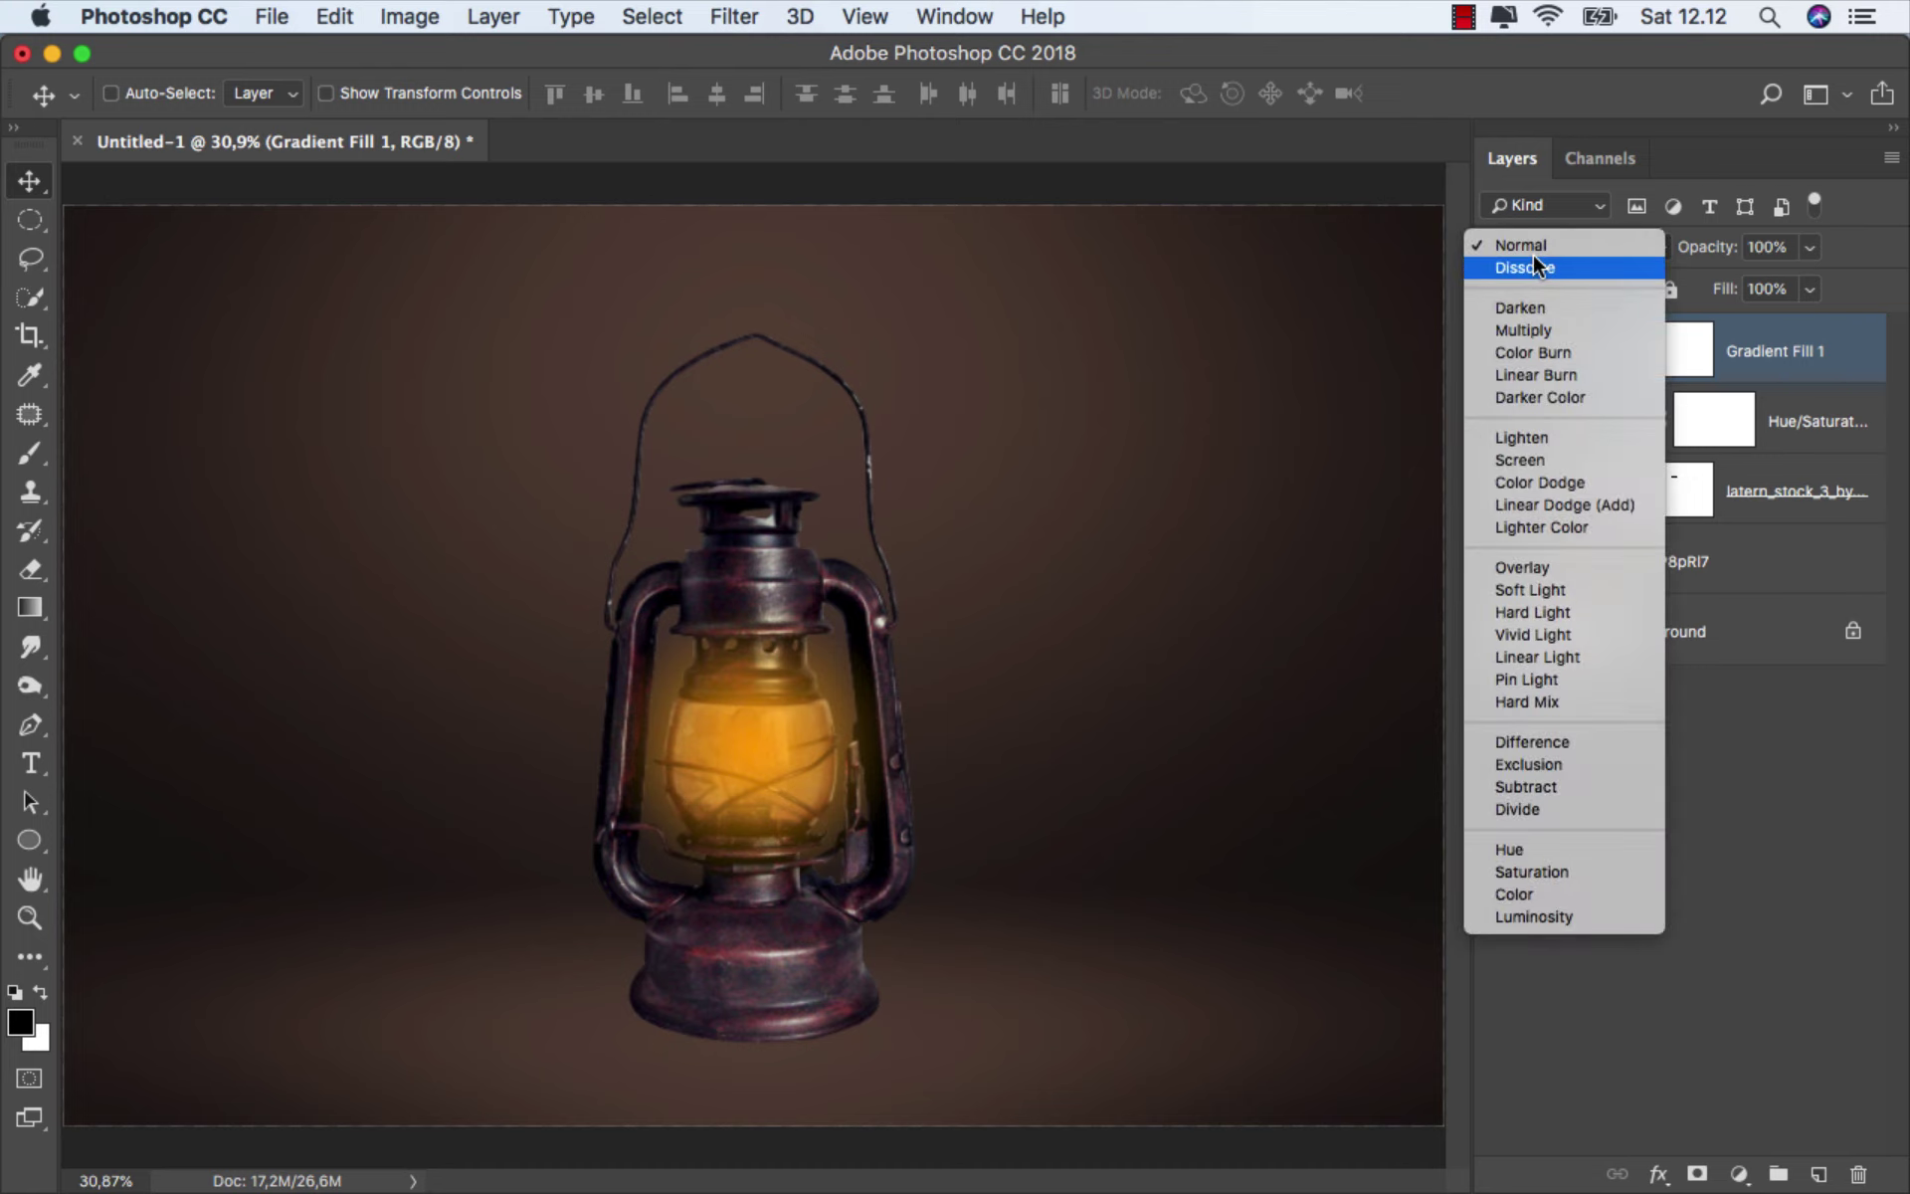
{"action": "left_click", "coordinate": [1548, 501]}
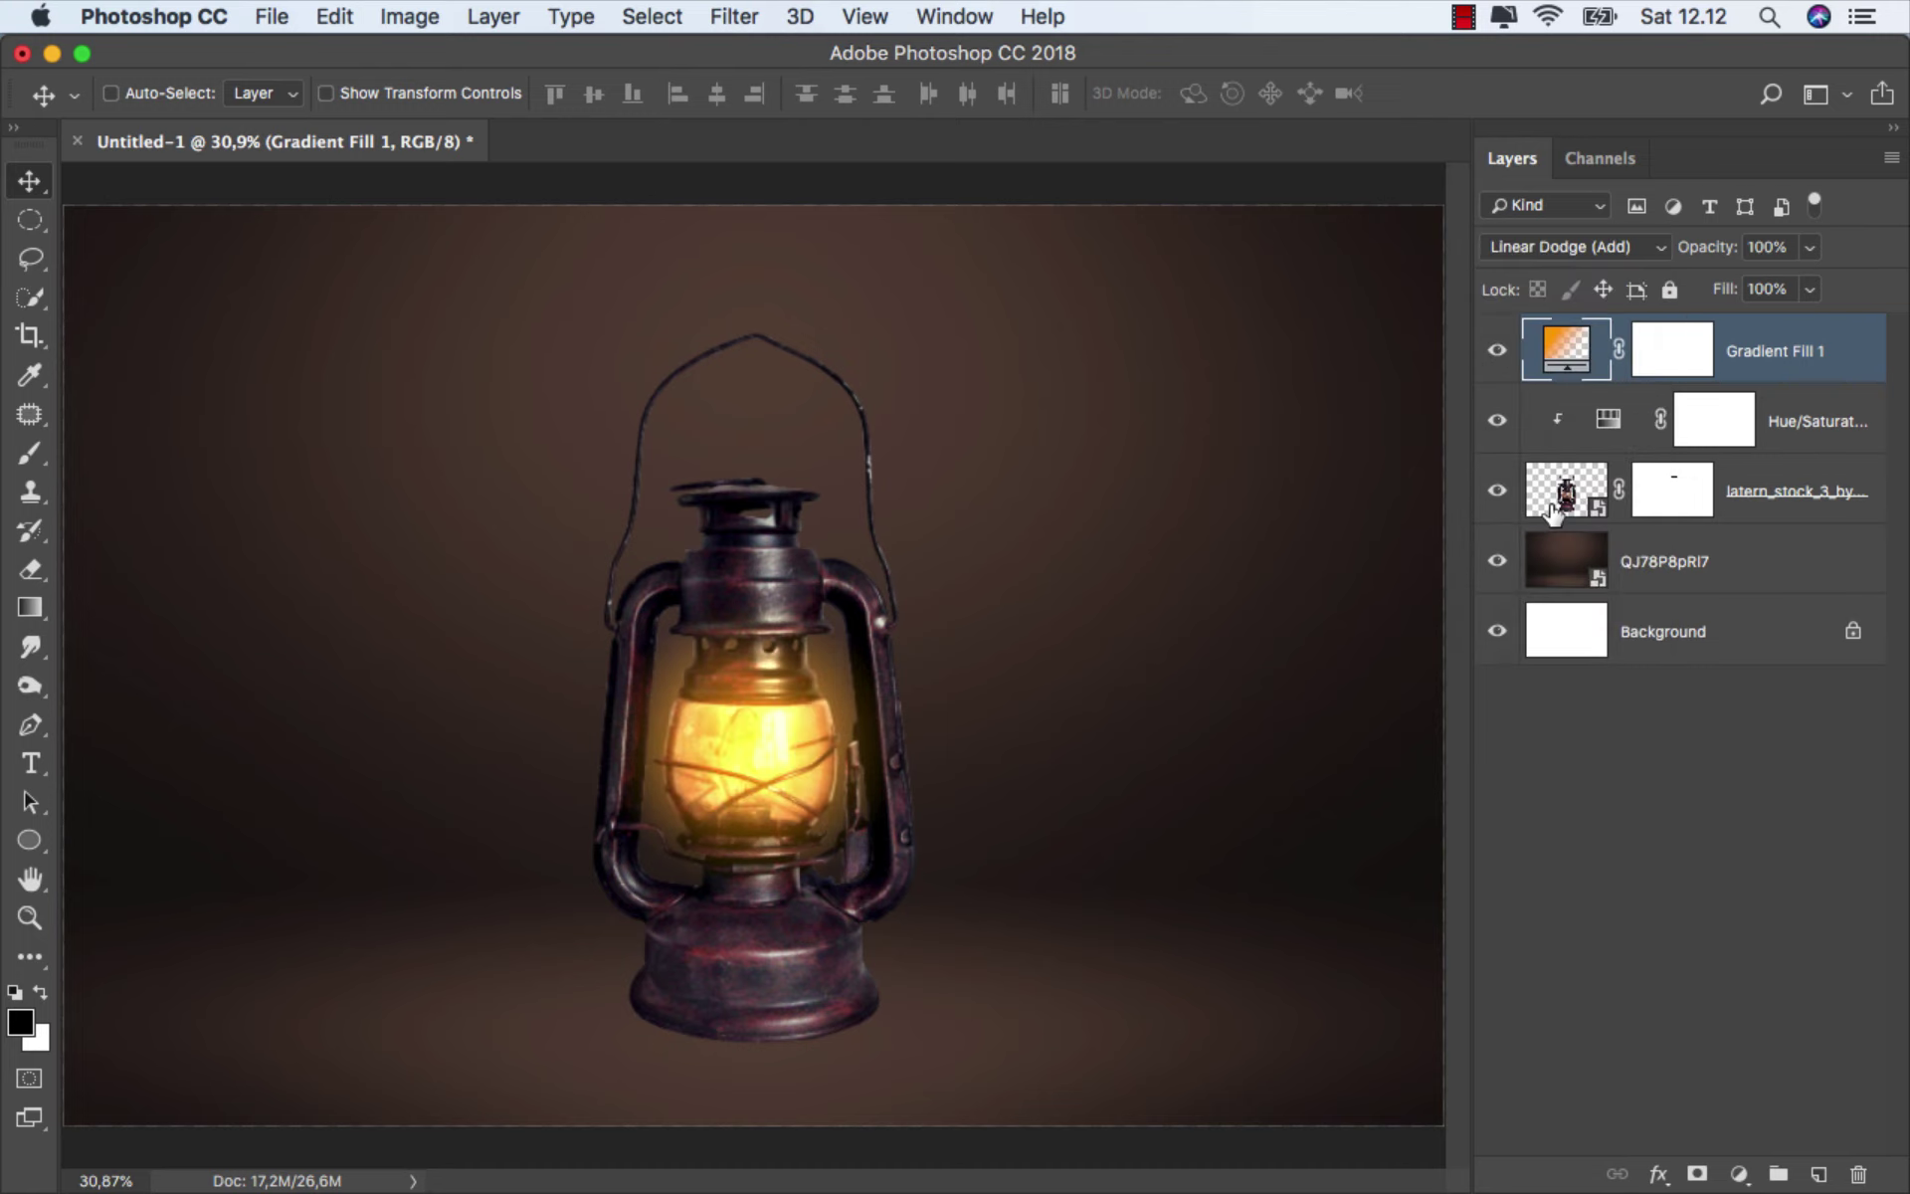
- Reposition Gradient Fill 1's glow a little lower on the lantern glass
{"action": "left_click", "coordinate": [1496, 350]}
{"action": "left_click", "coordinate": [1496, 350]}
{"action": "double_click", "coordinate": [1563, 356]}
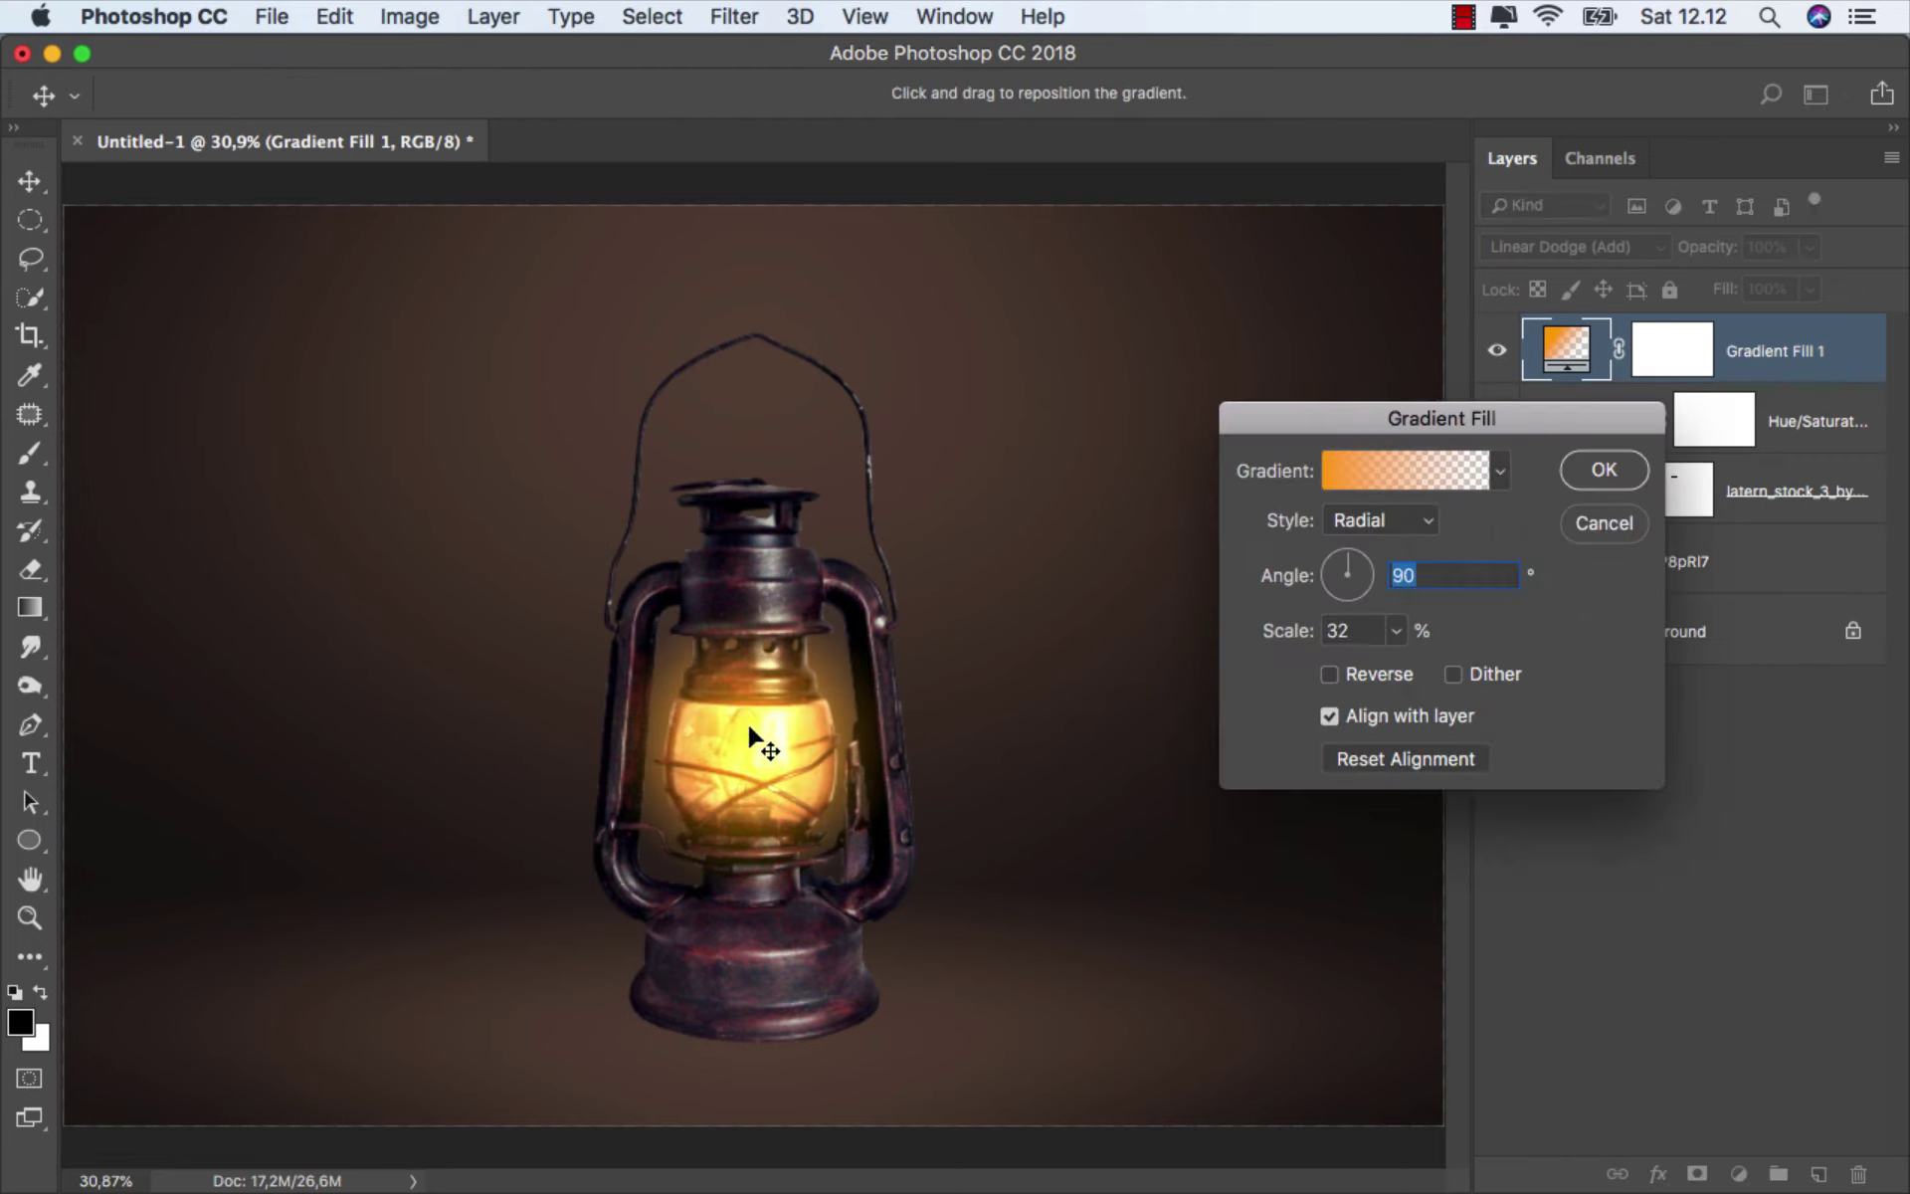
{"action": "left_click_drag", "start_coordinate": [749, 731], "coordinate": [749, 756]}
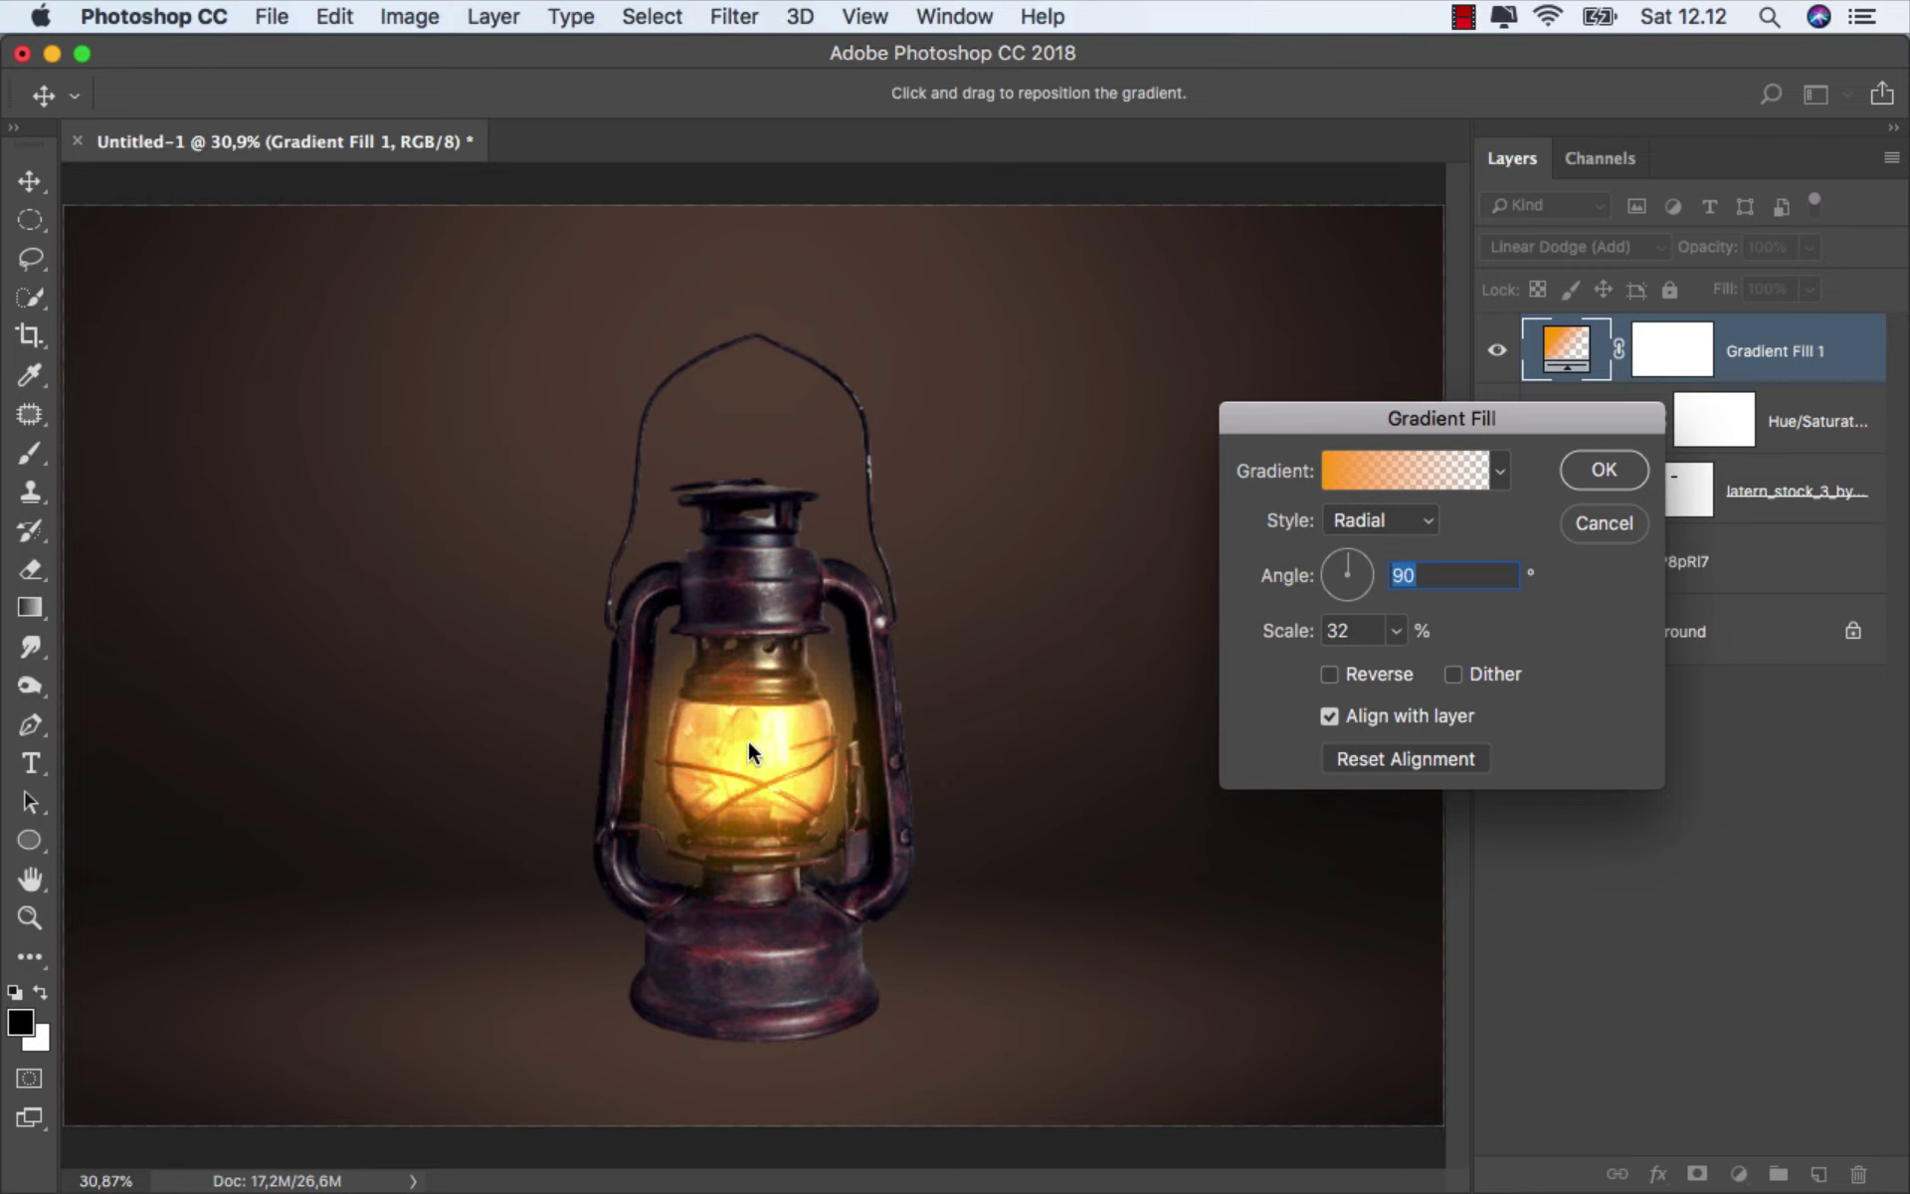
{"action": "left_click", "coordinate": [1609, 465]}
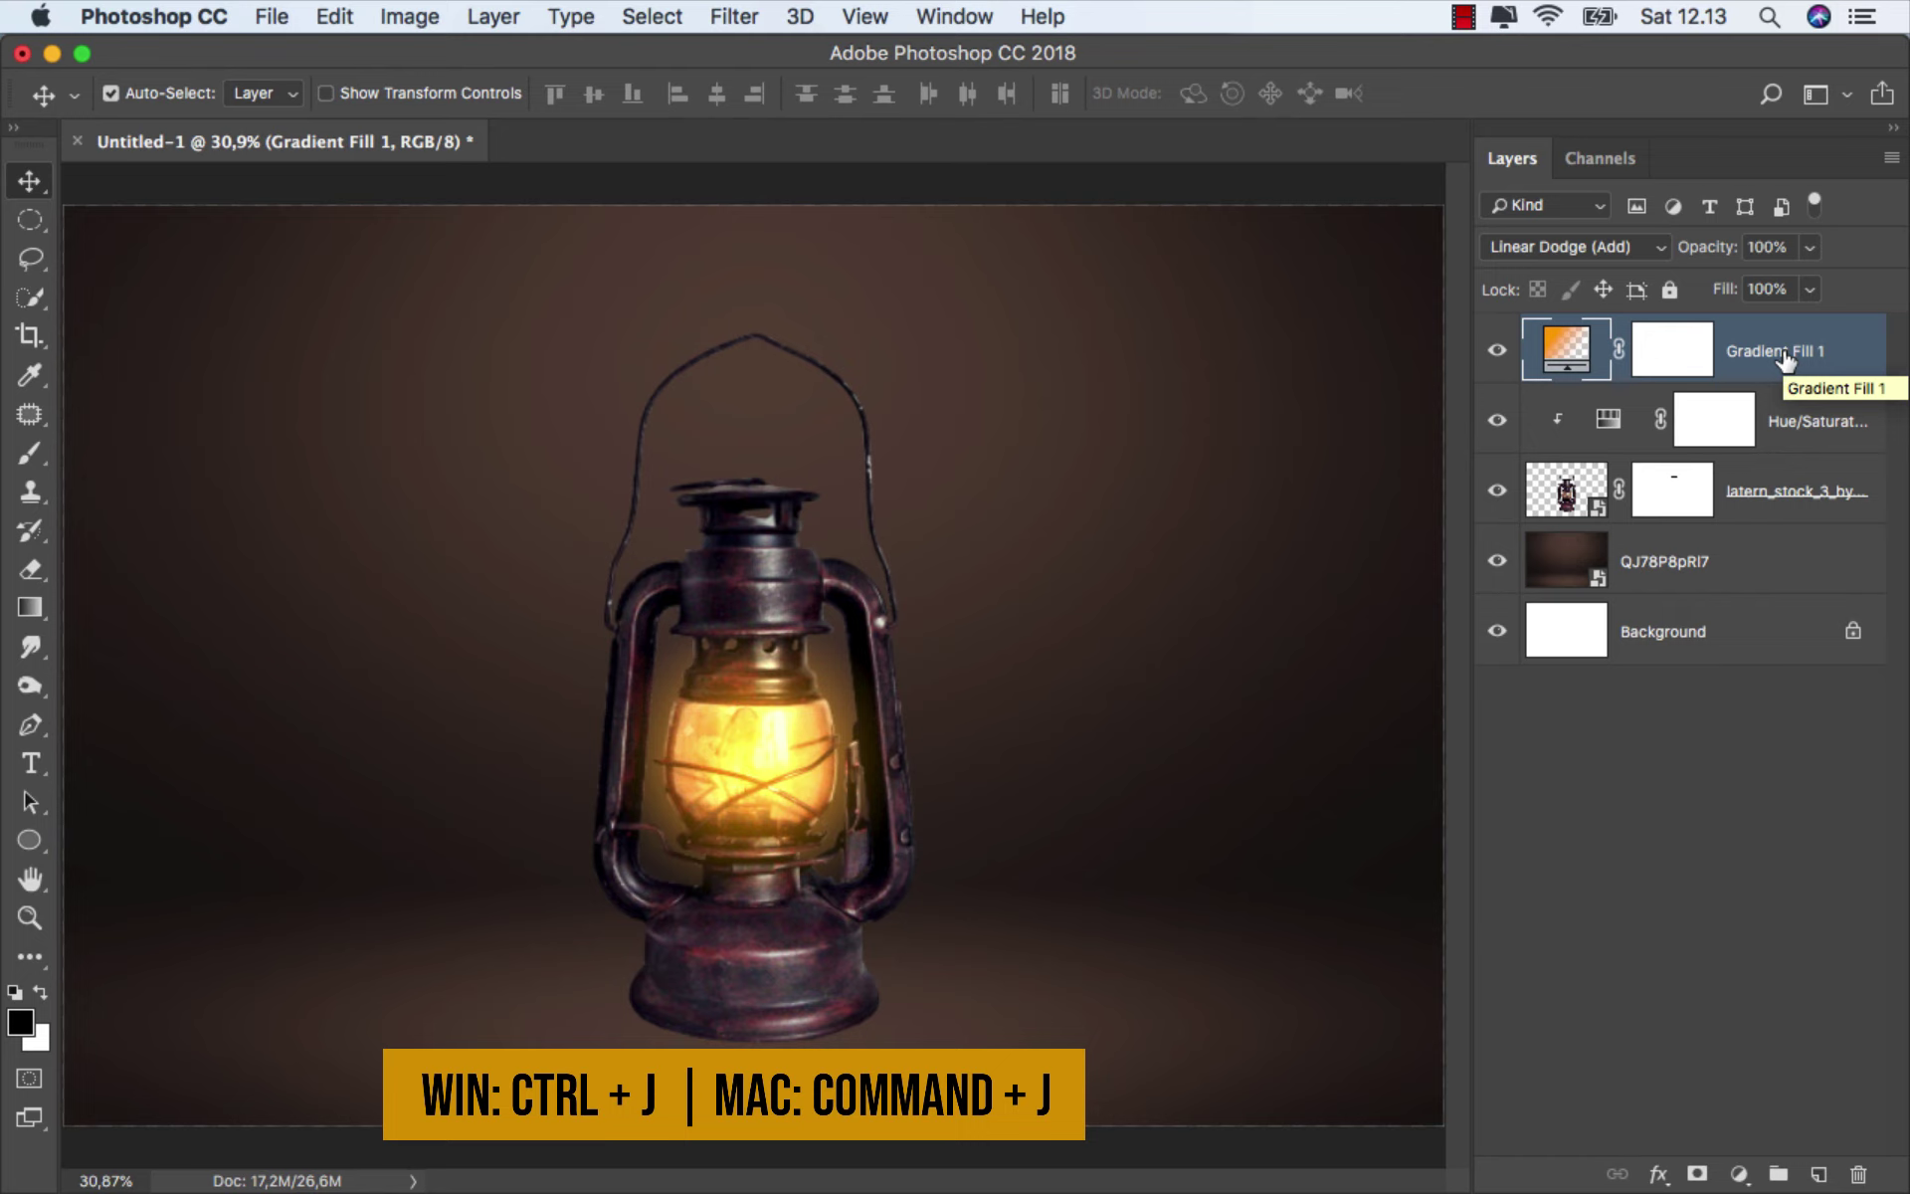
- Duplicate the glow layer and set the copy's blend mode to Soft Light
{"action": "key", "text": "super+j"}
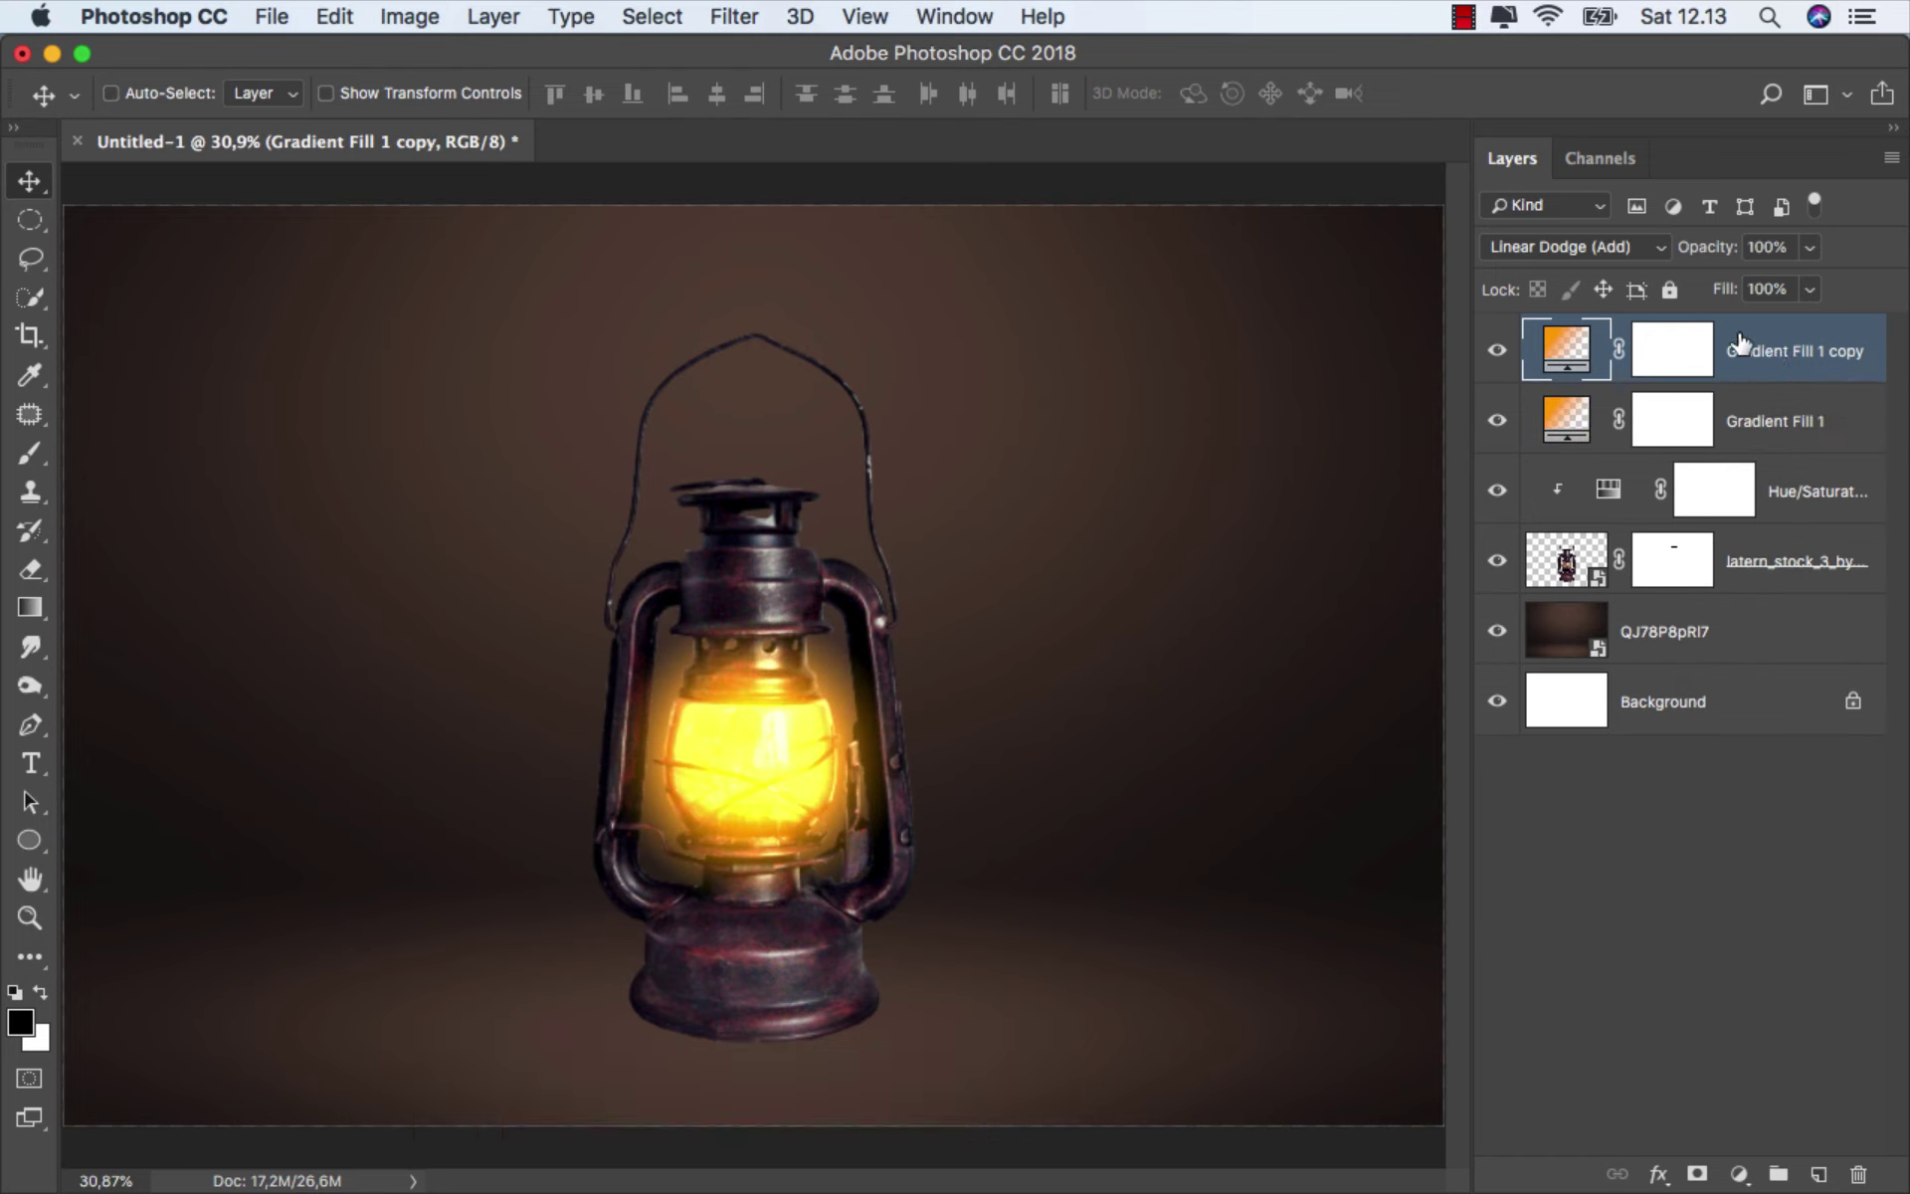
{"action": "left_click", "coordinate": [1532, 247]}
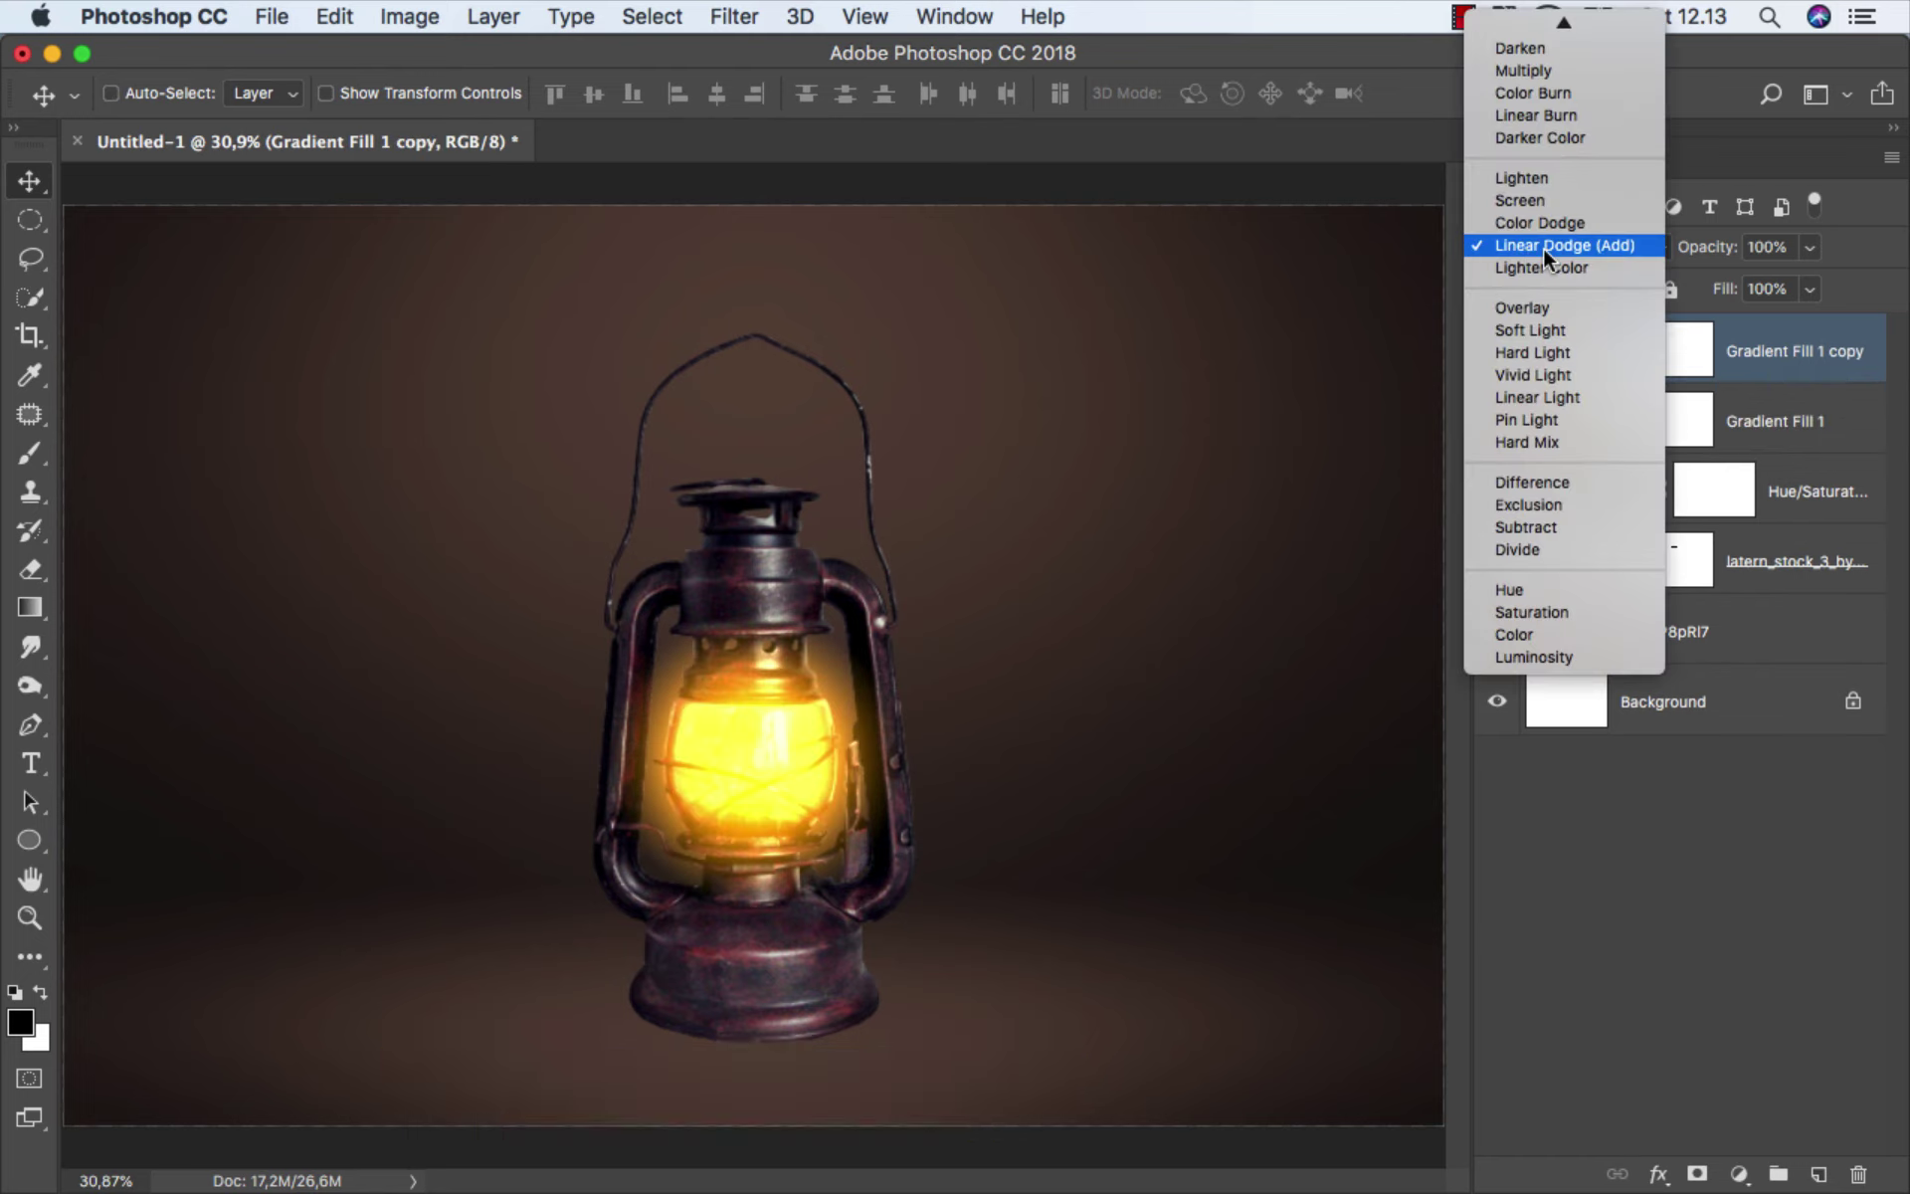
{"action": "left_click", "coordinate": [1557, 333]}
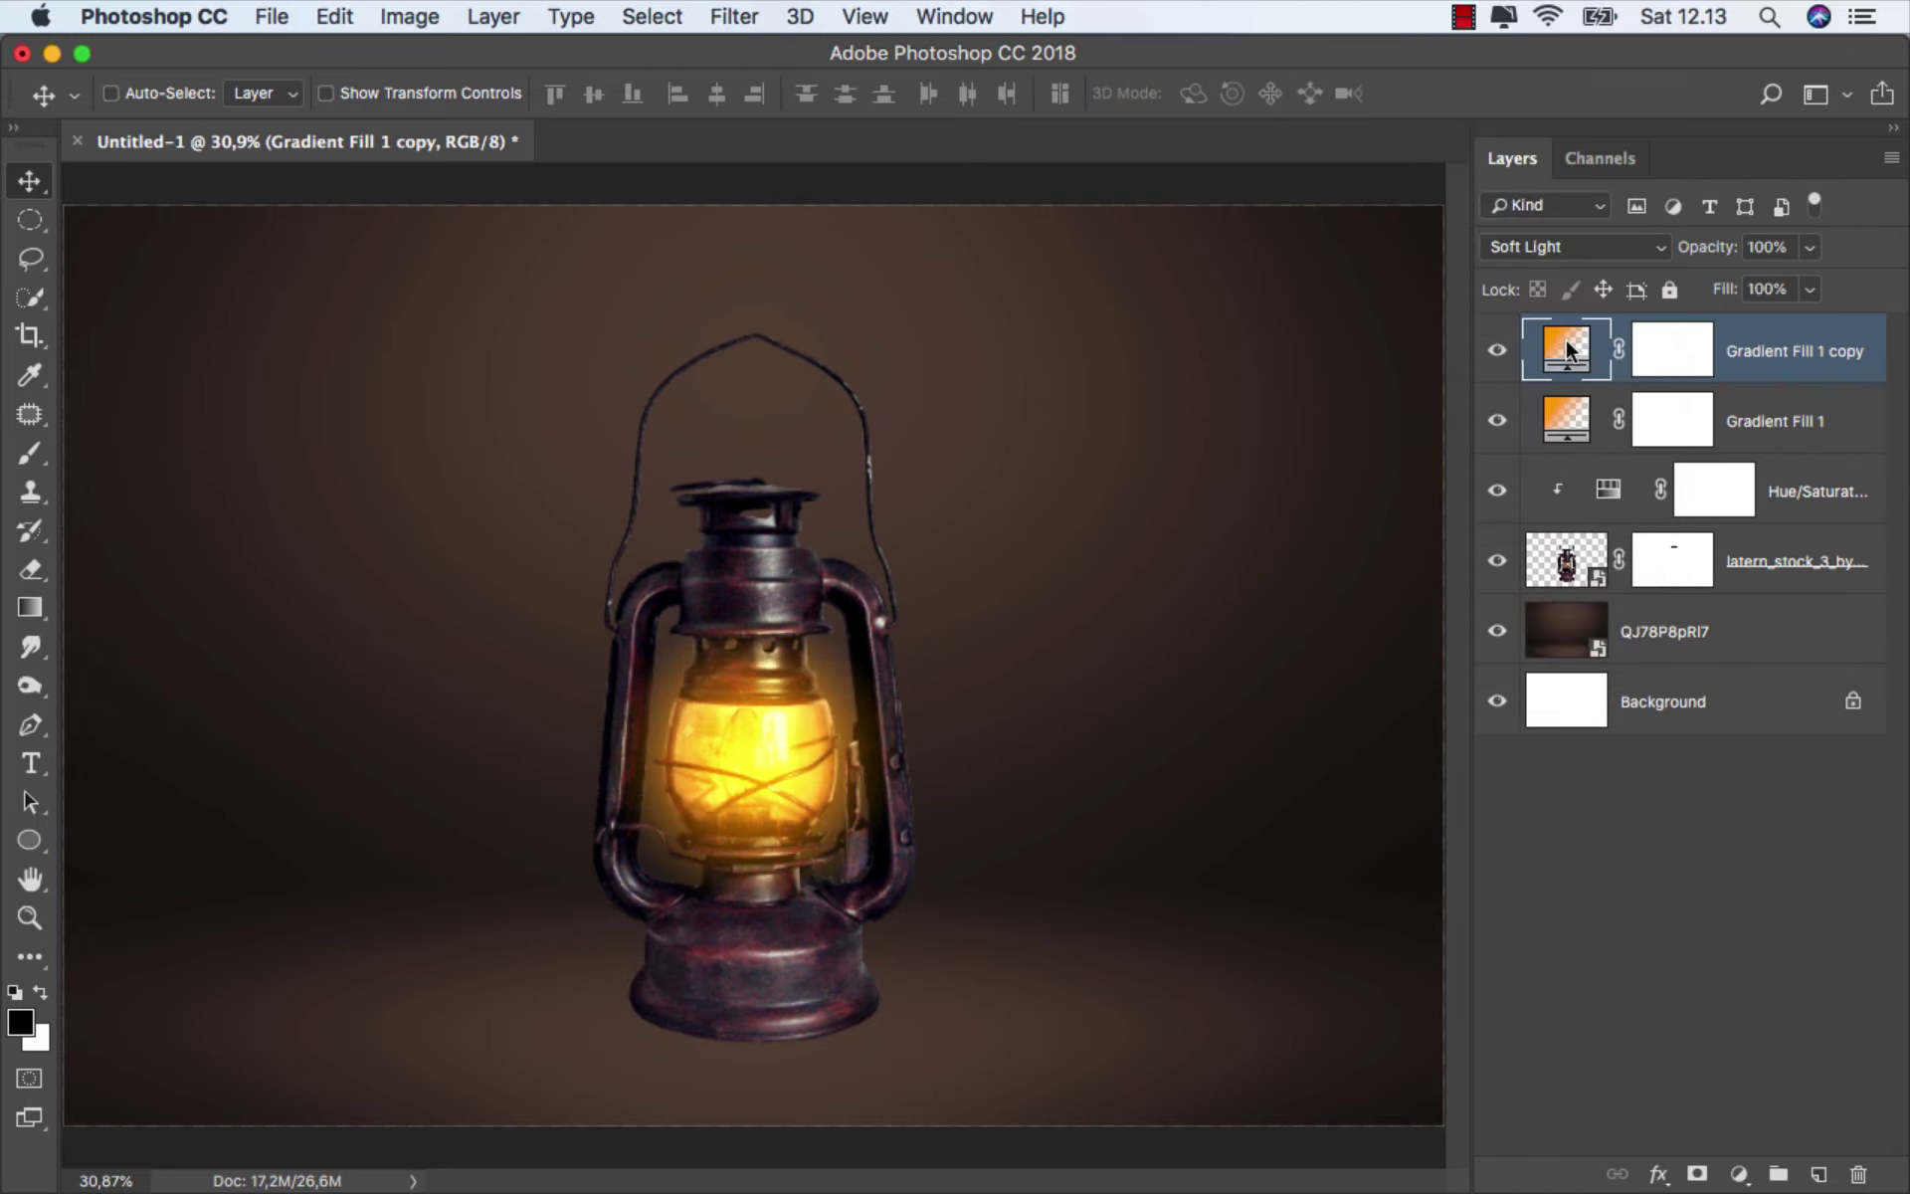
- Widen the copied glow's gradient scale to 70%
{"action": "double_click", "coordinate": [1567, 343]}
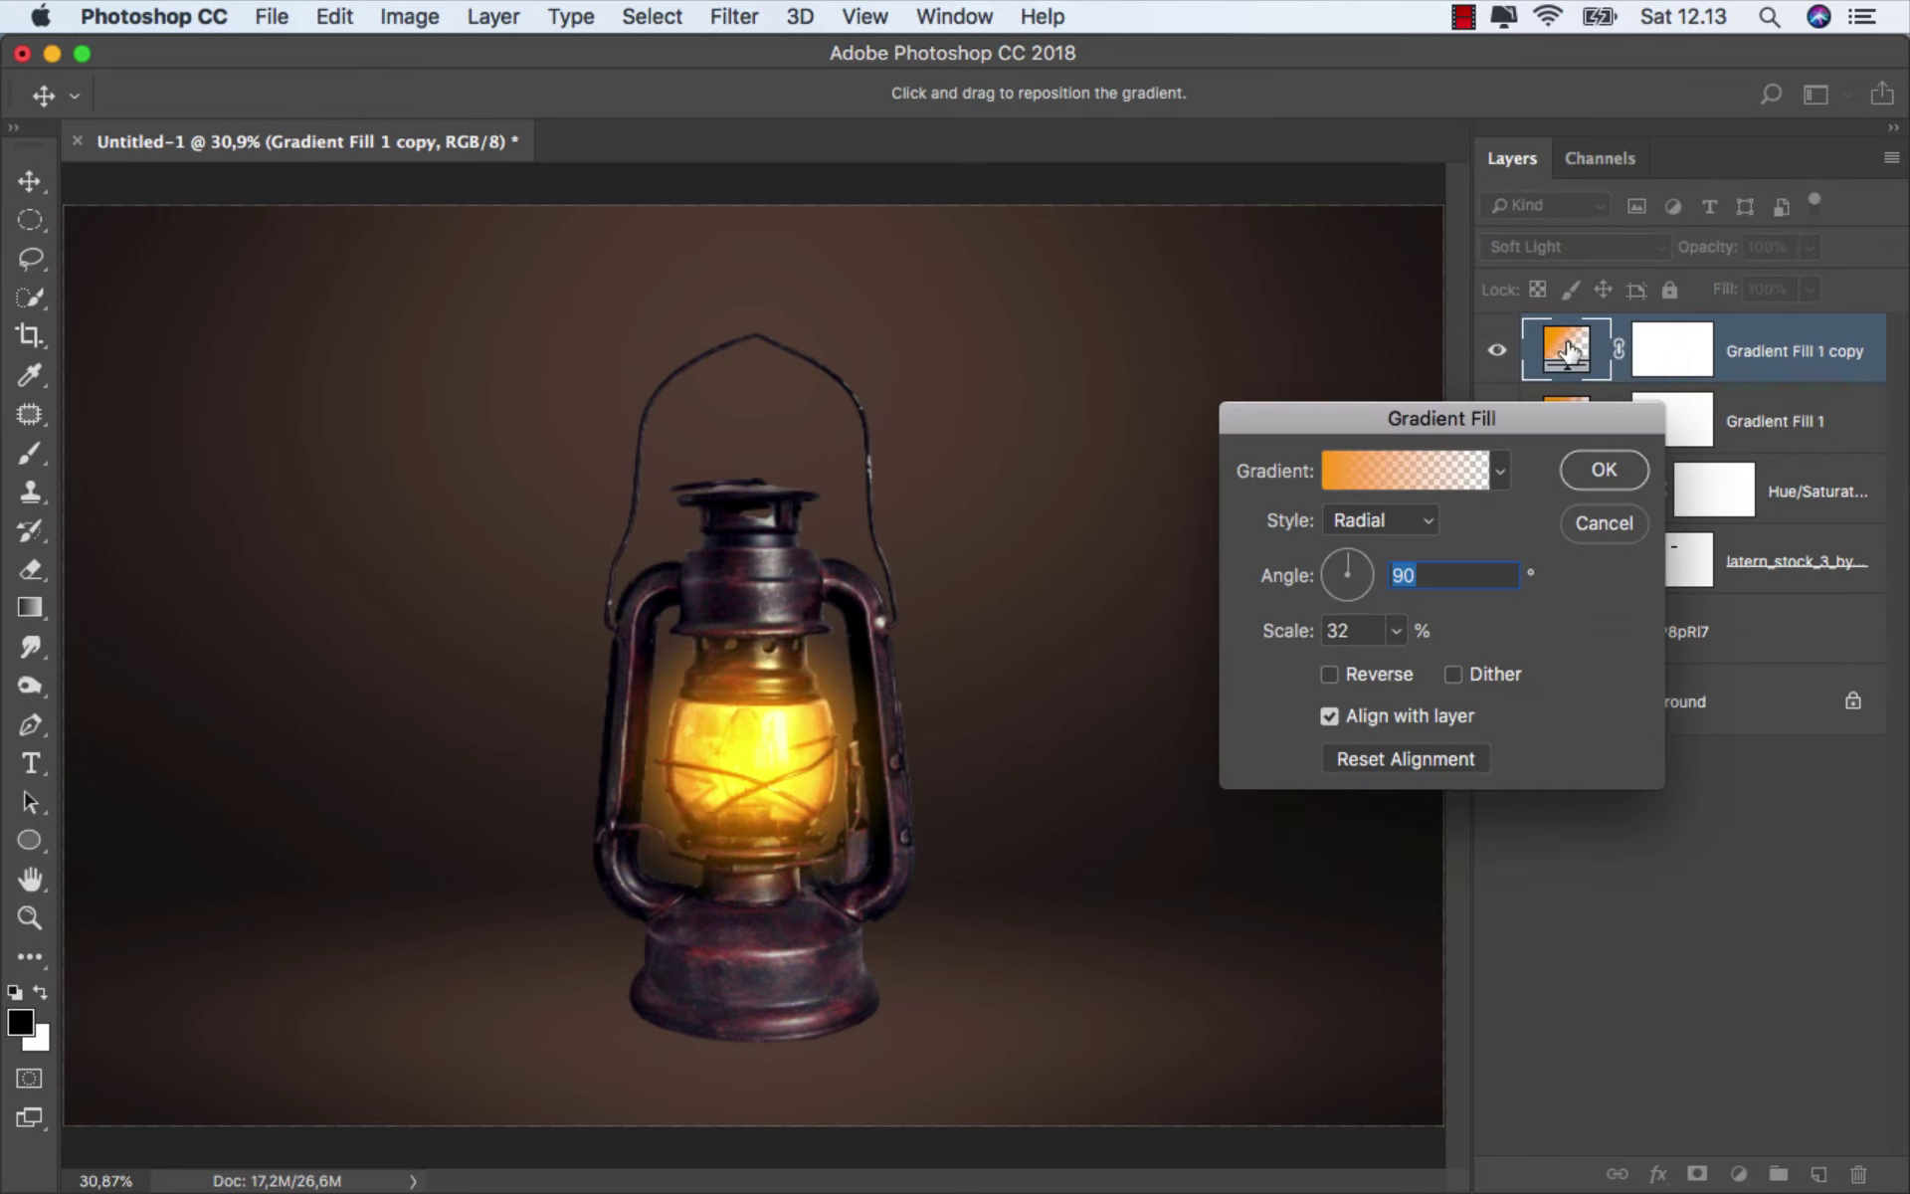
{"action": "left_click", "coordinate": [1396, 631]}
{"action": "key", "text": "Up"}
{"action": "key", "text": "Up"}
{"action": "key", "text": "Up"}
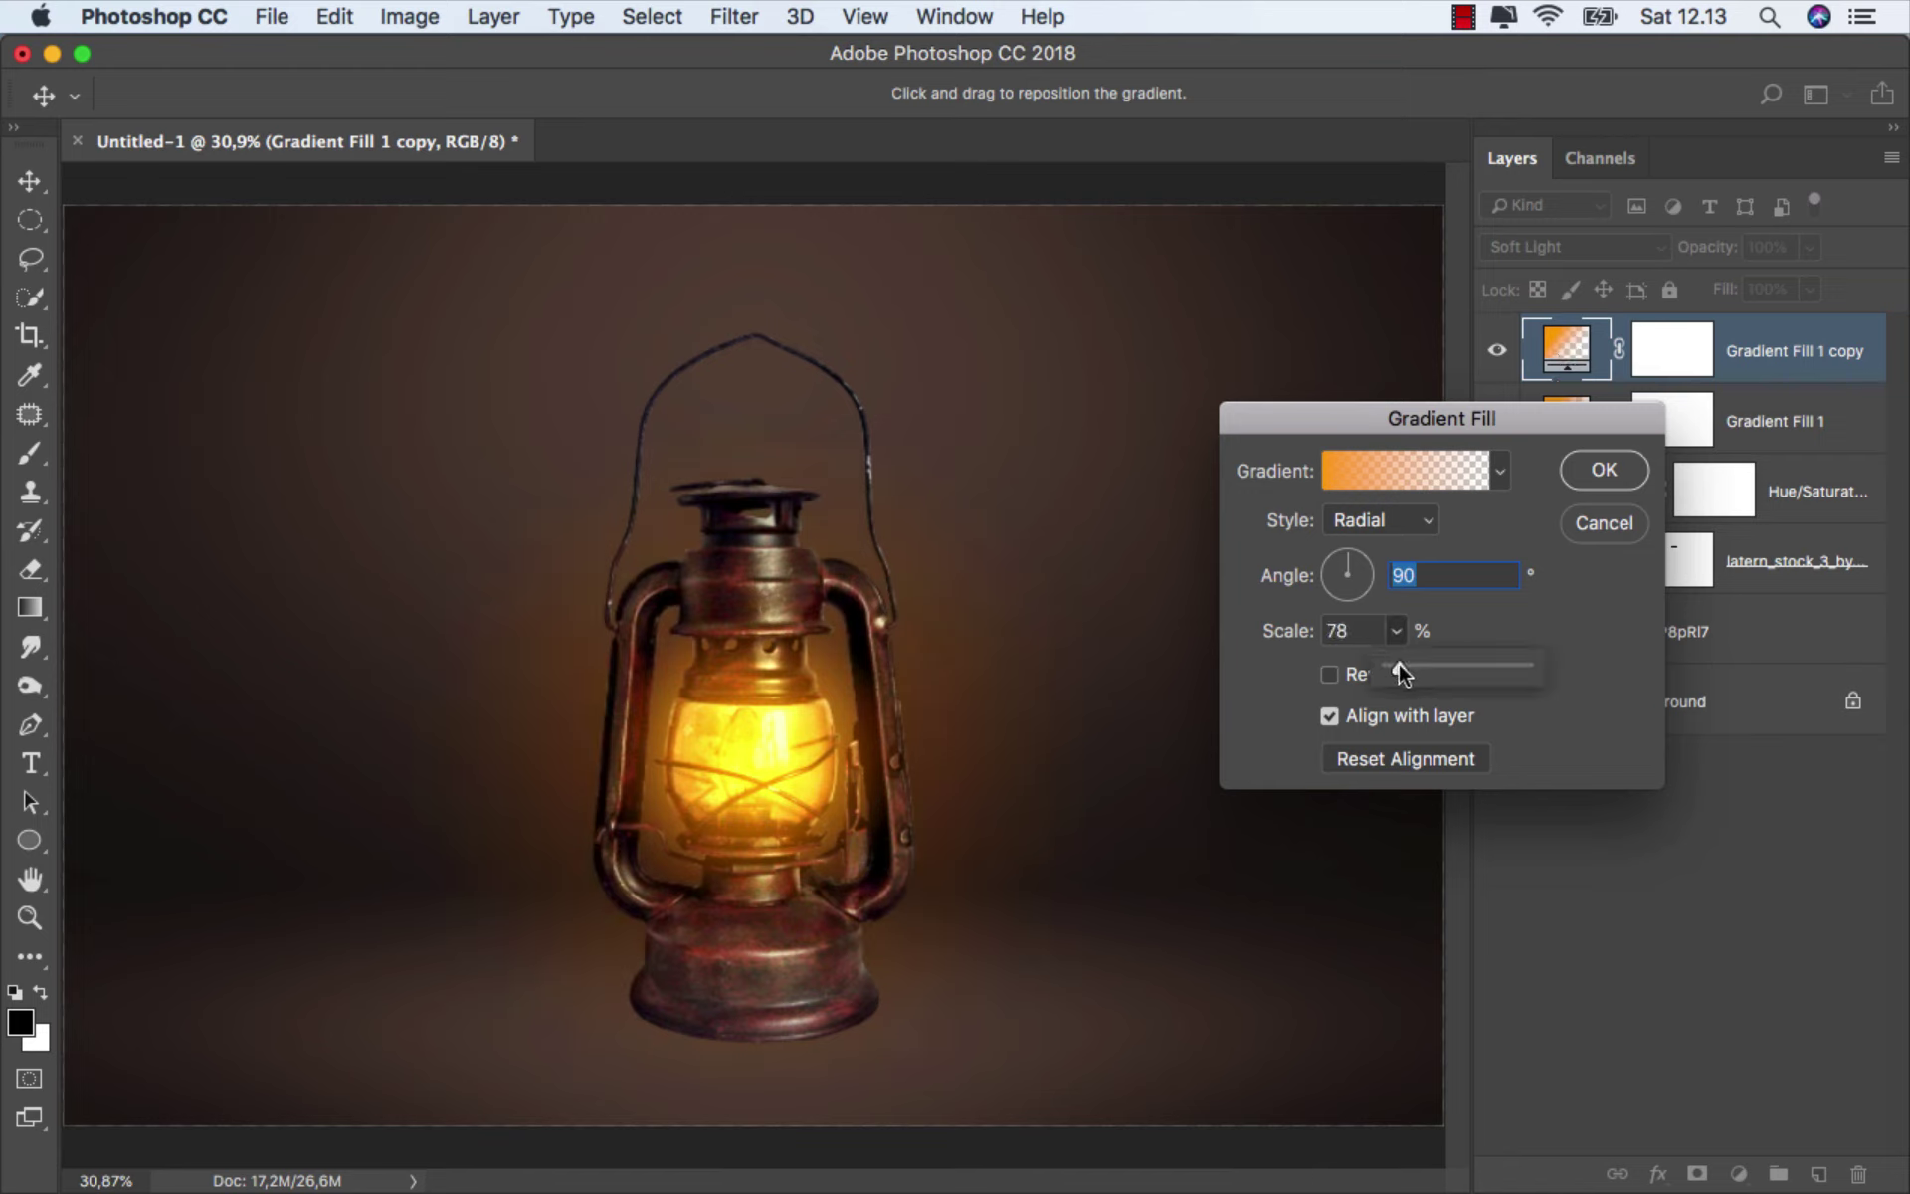
{"action": "key", "text": "Down"}
{"action": "key", "text": "Down"}
{"action": "key", "text": "Down"}
{"action": "left_click", "coordinate": [1286, 640]}
{"action": "left_click_drag", "start_coordinate": [1285, 636], "coordinate": [1287, 633]}
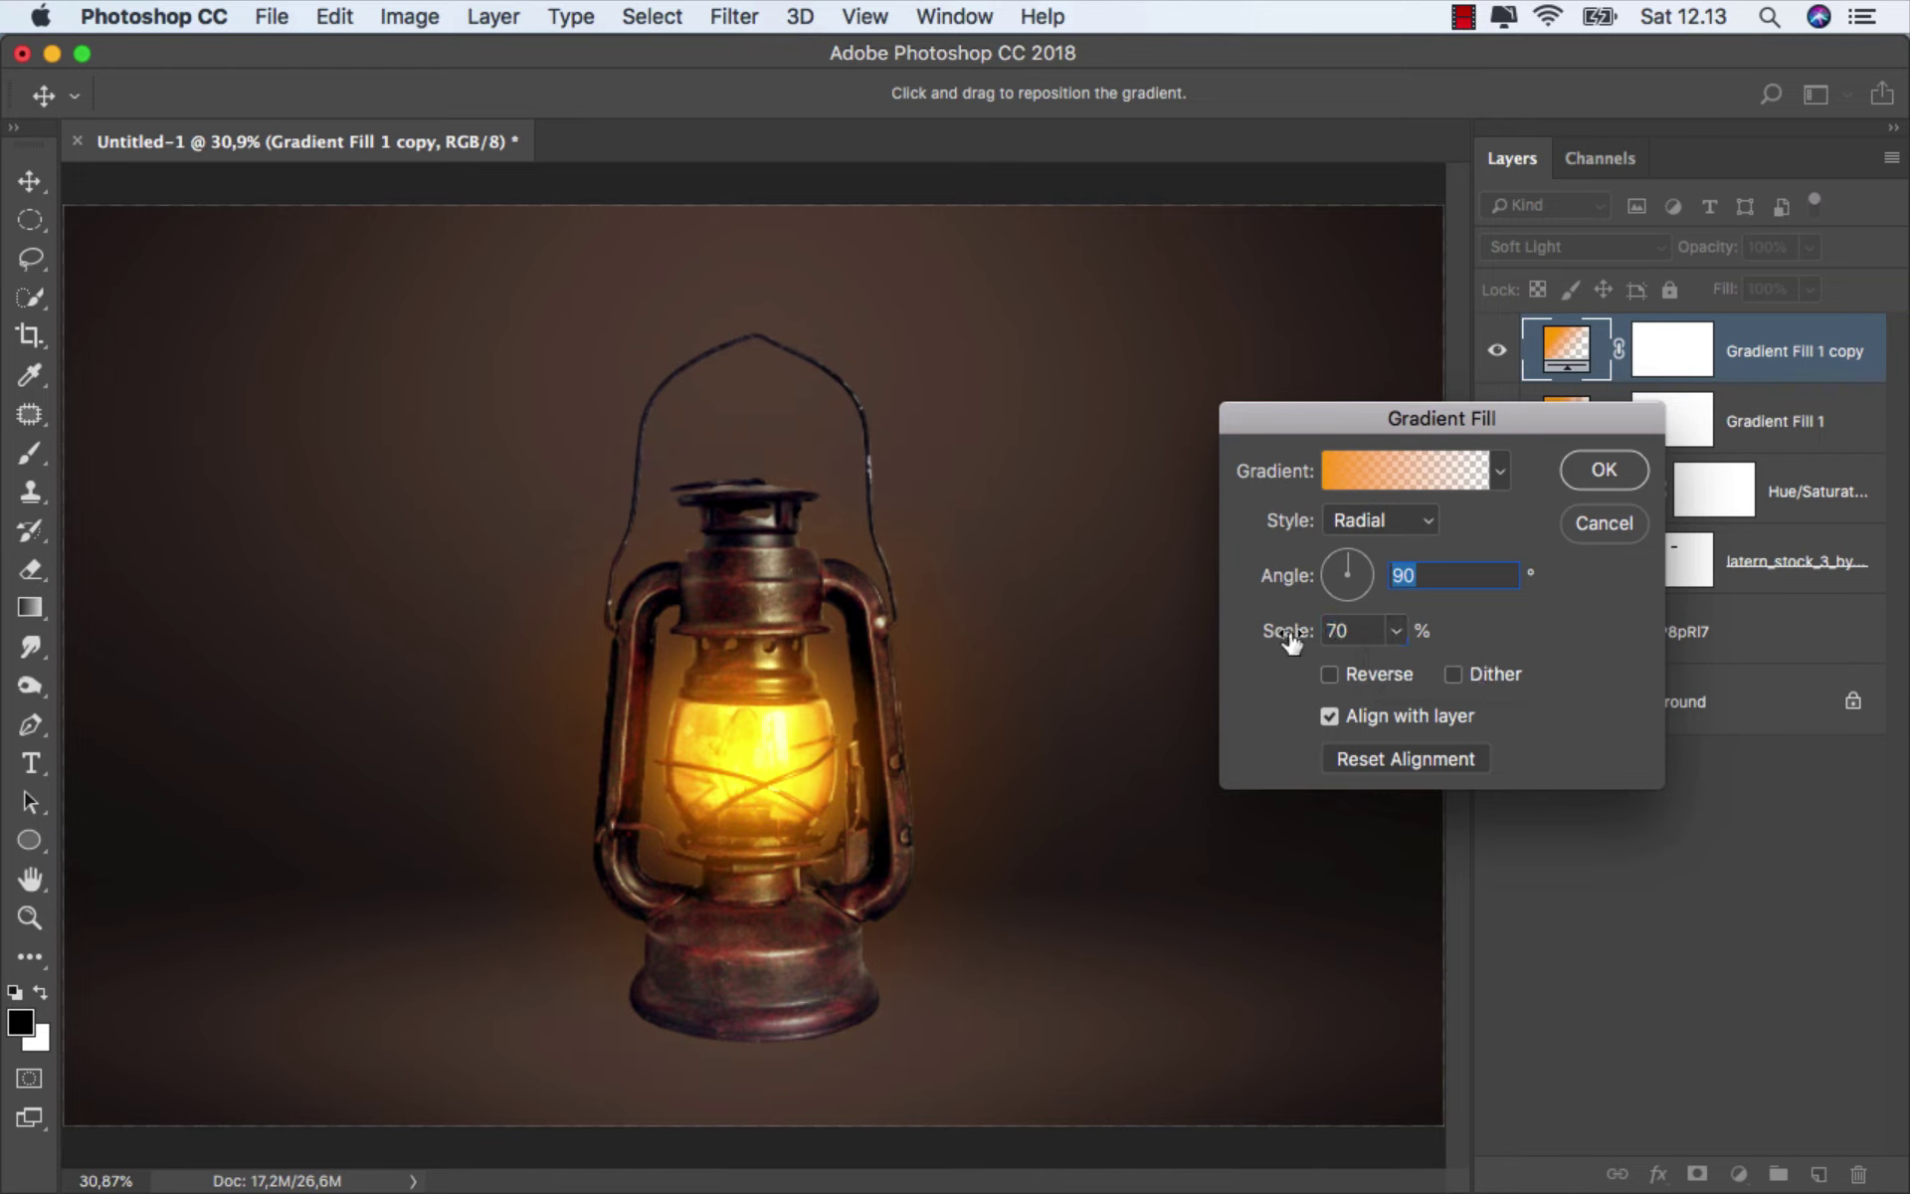
{"action": "left_click", "coordinate": [1613, 475]}
{"action": "left_click", "coordinate": [1497, 350]}
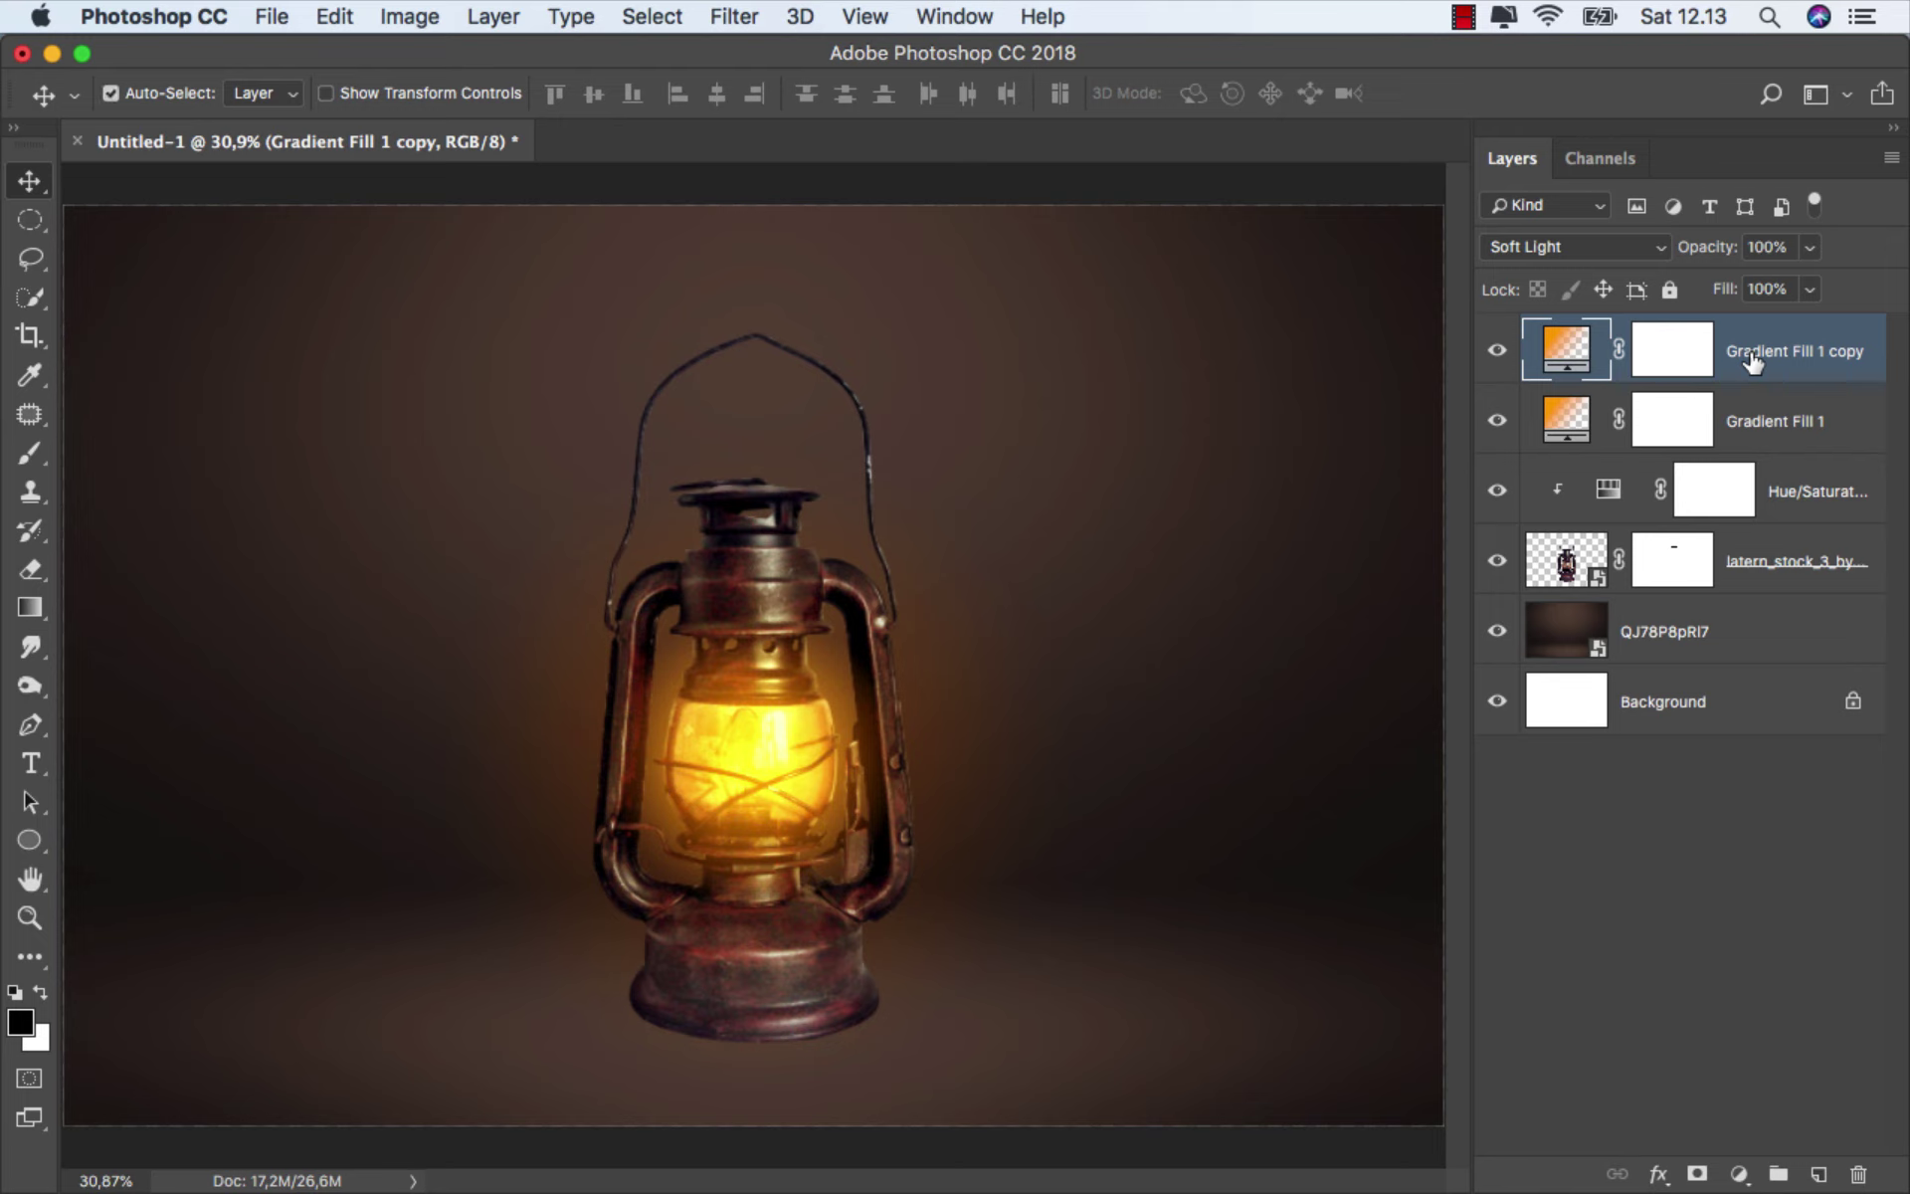
- Duplicate the glow copy, move it below the lantern layer, and enlarge it to 122% scale
{"action": "key", "text": "super+j"}
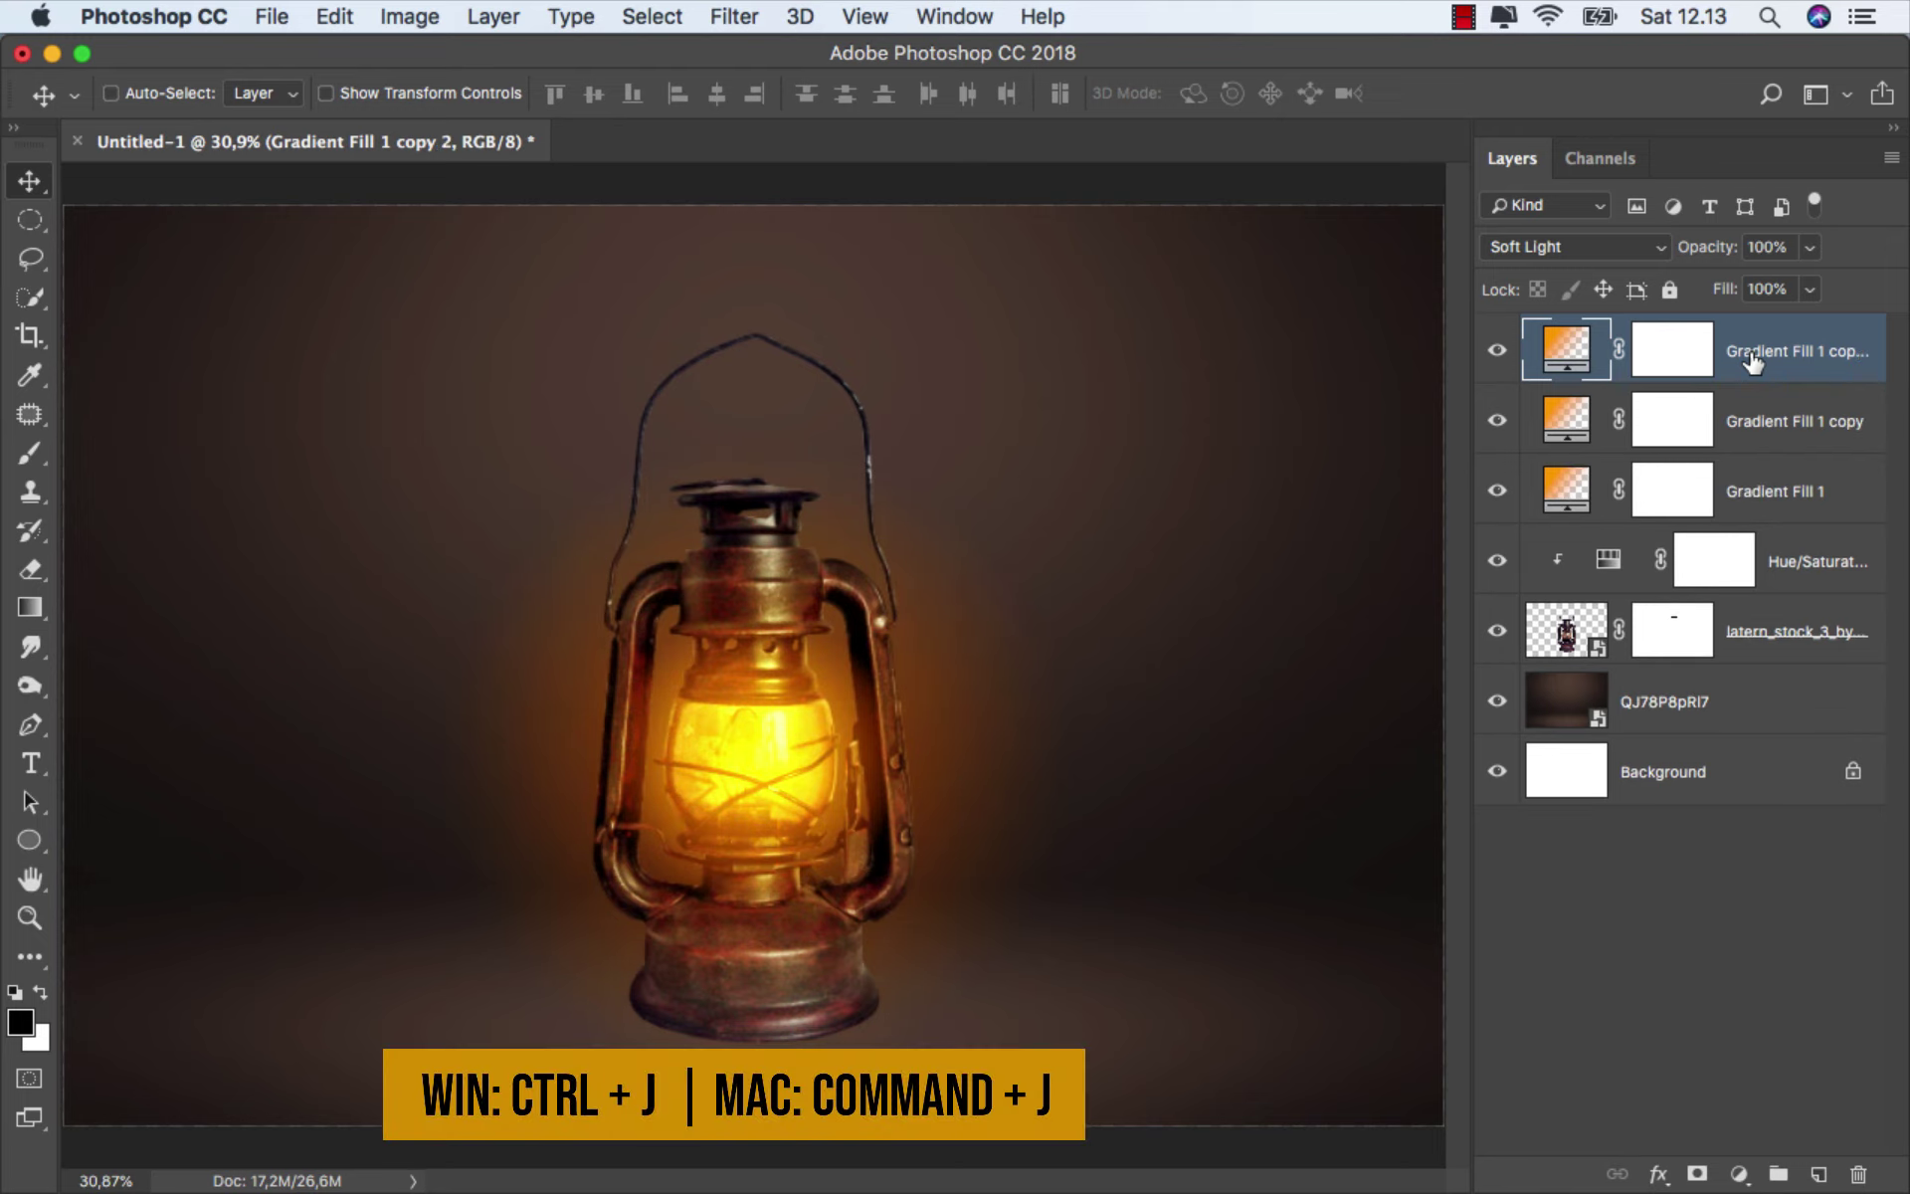
{"action": "left_click_drag", "start_coordinate": [1753, 363], "coordinate": [1740, 673]}
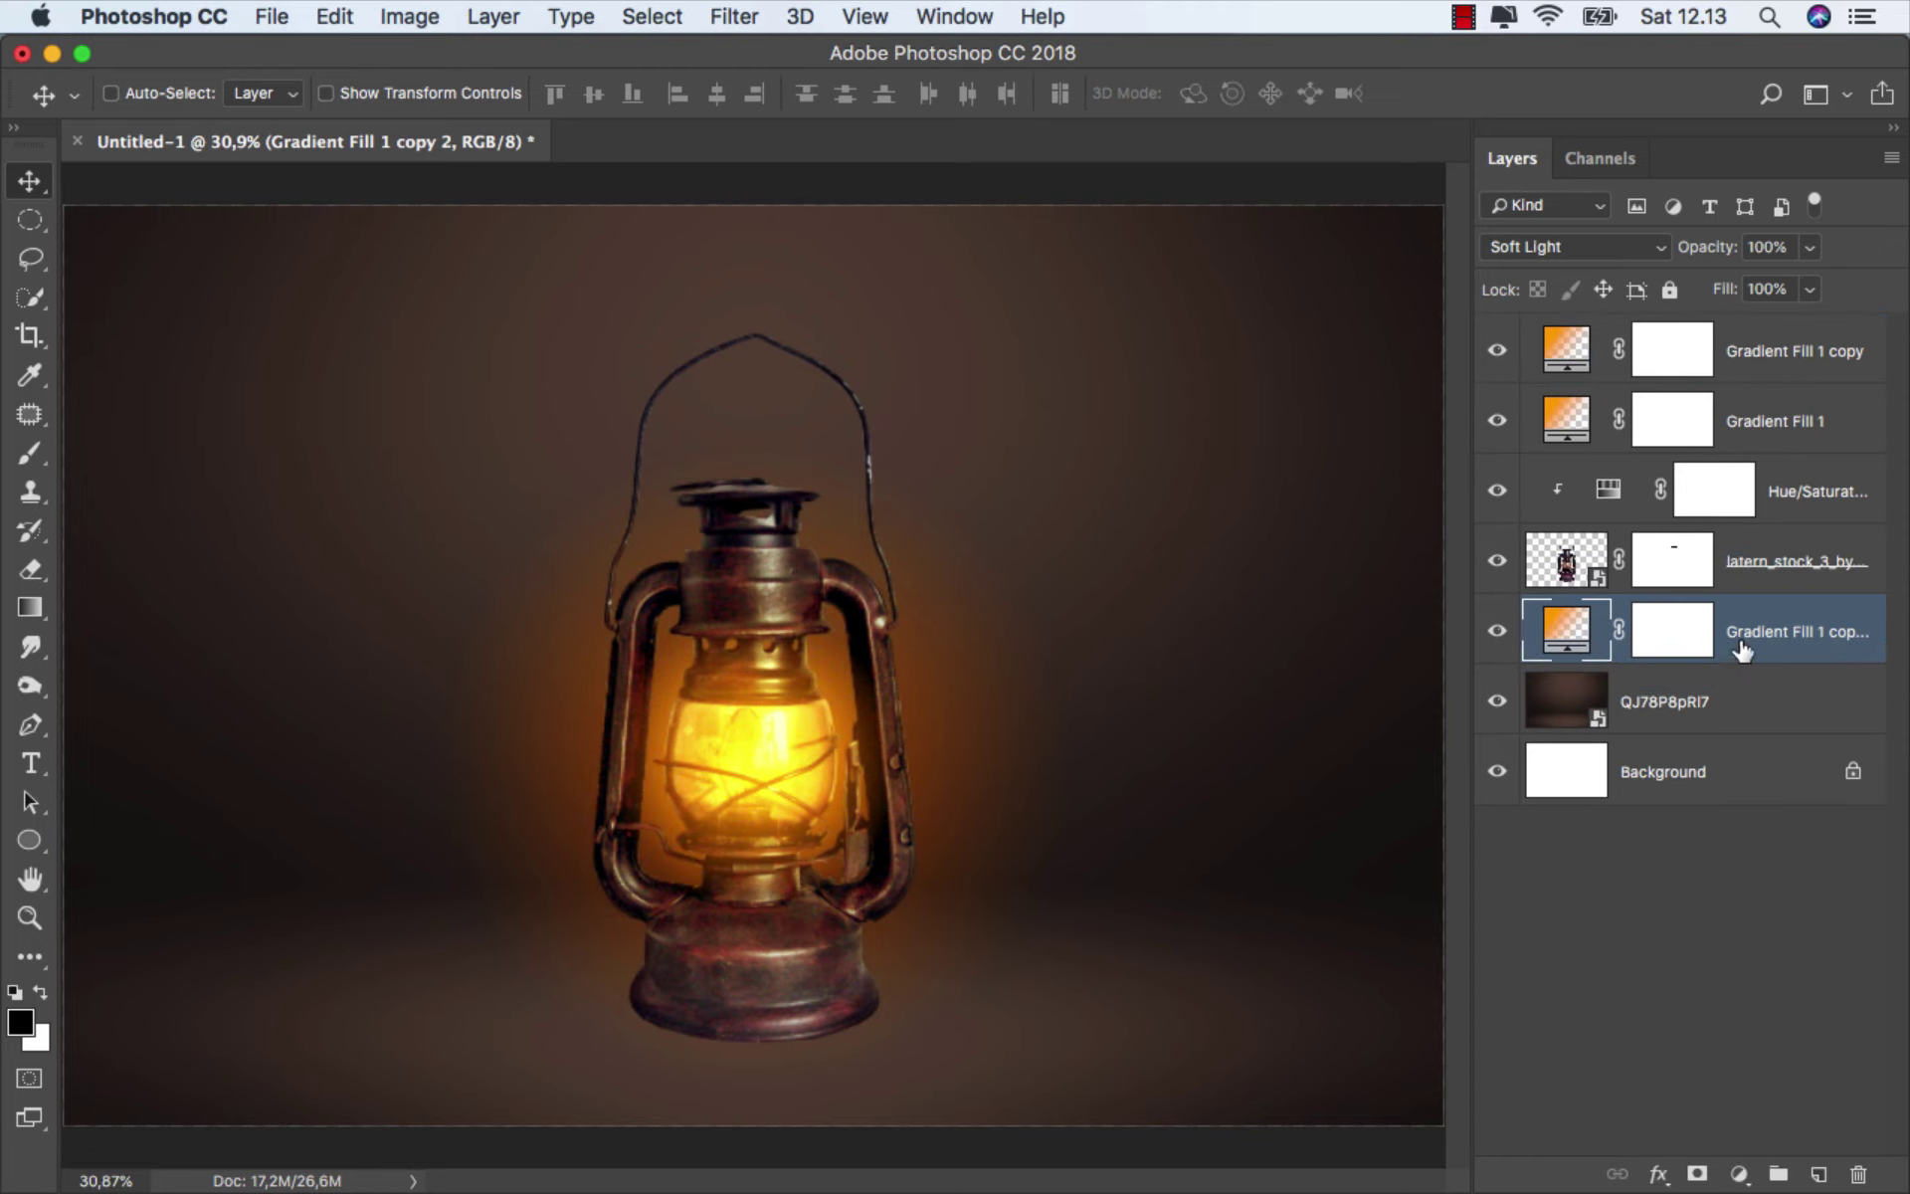
{"action": "double_click", "coordinate": [1570, 629]}
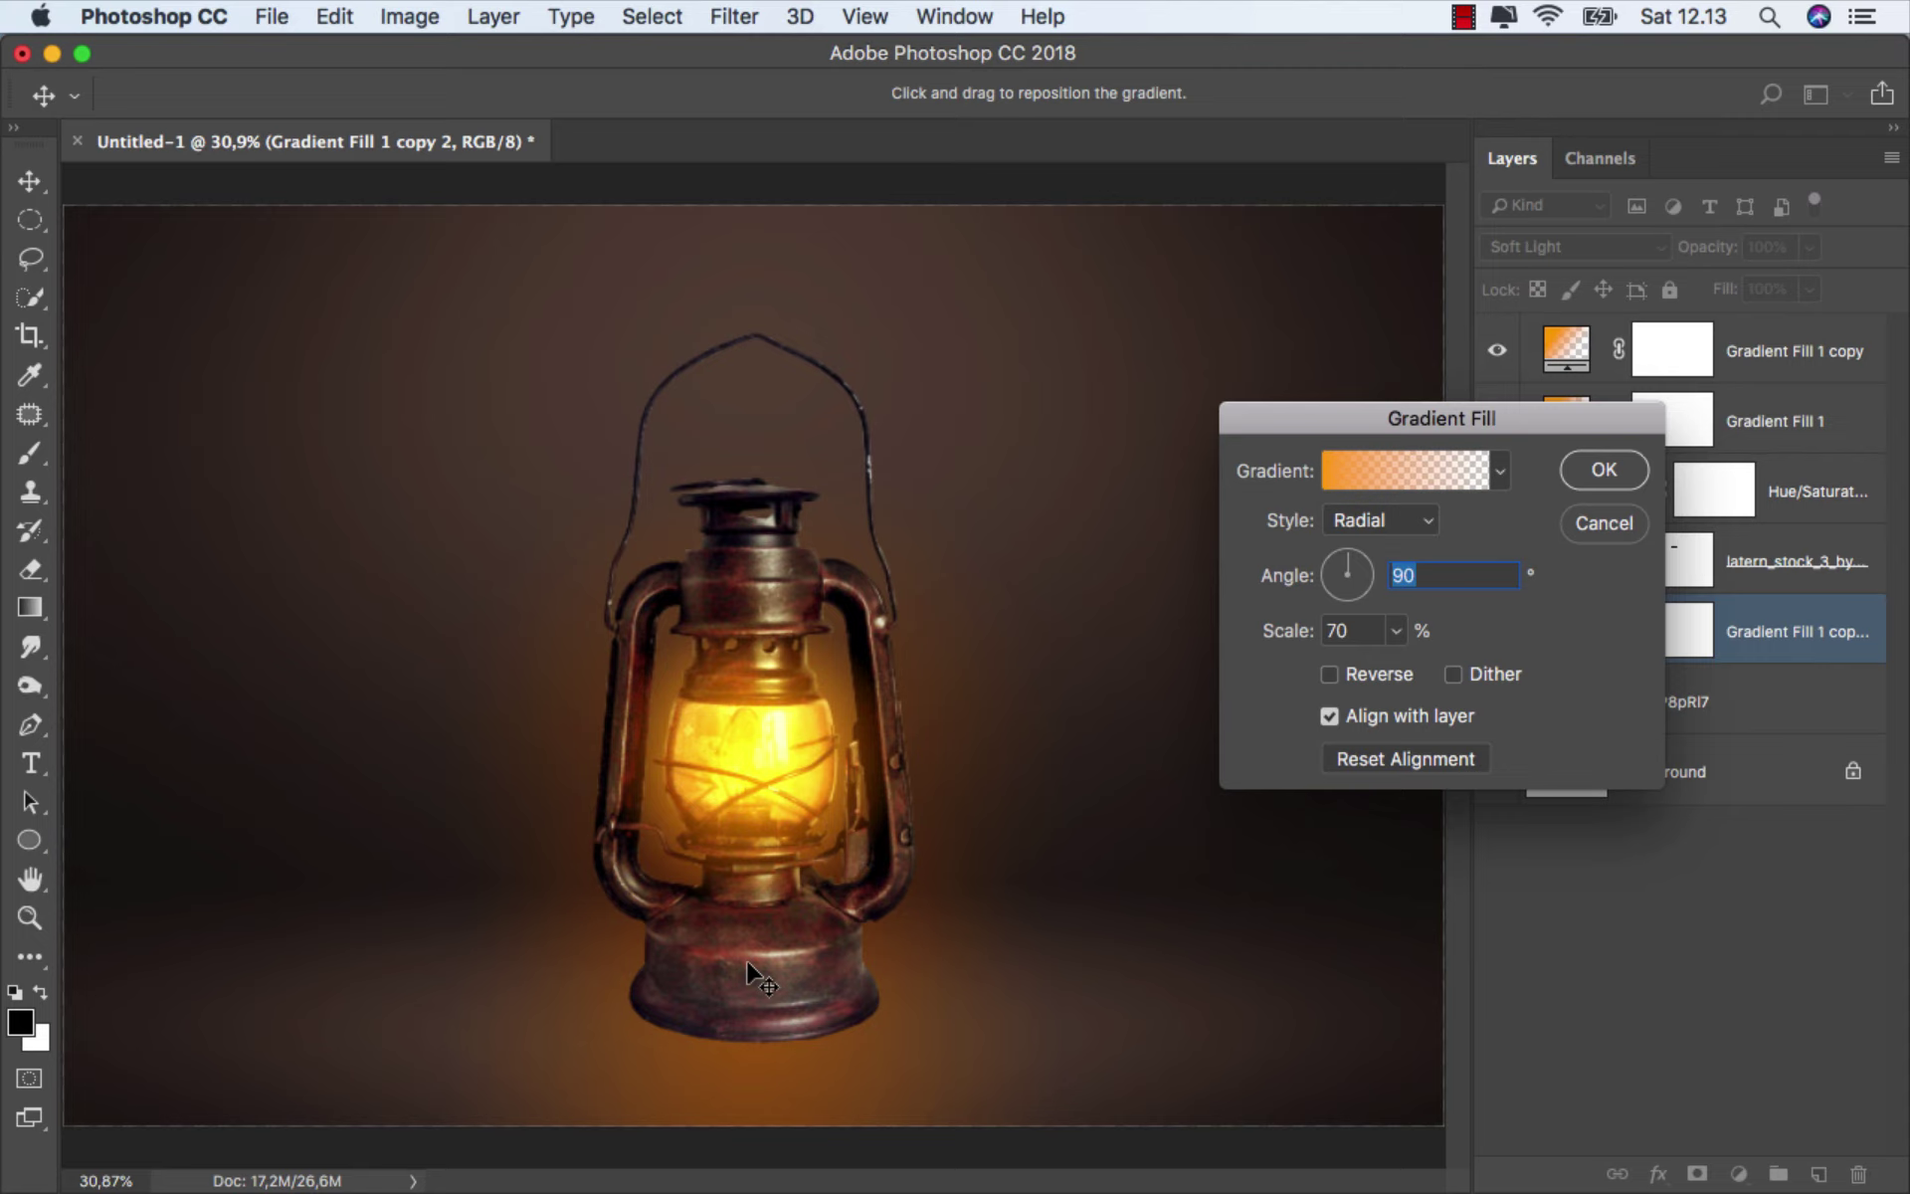
{"action": "left_click", "coordinate": [1392, 631]}
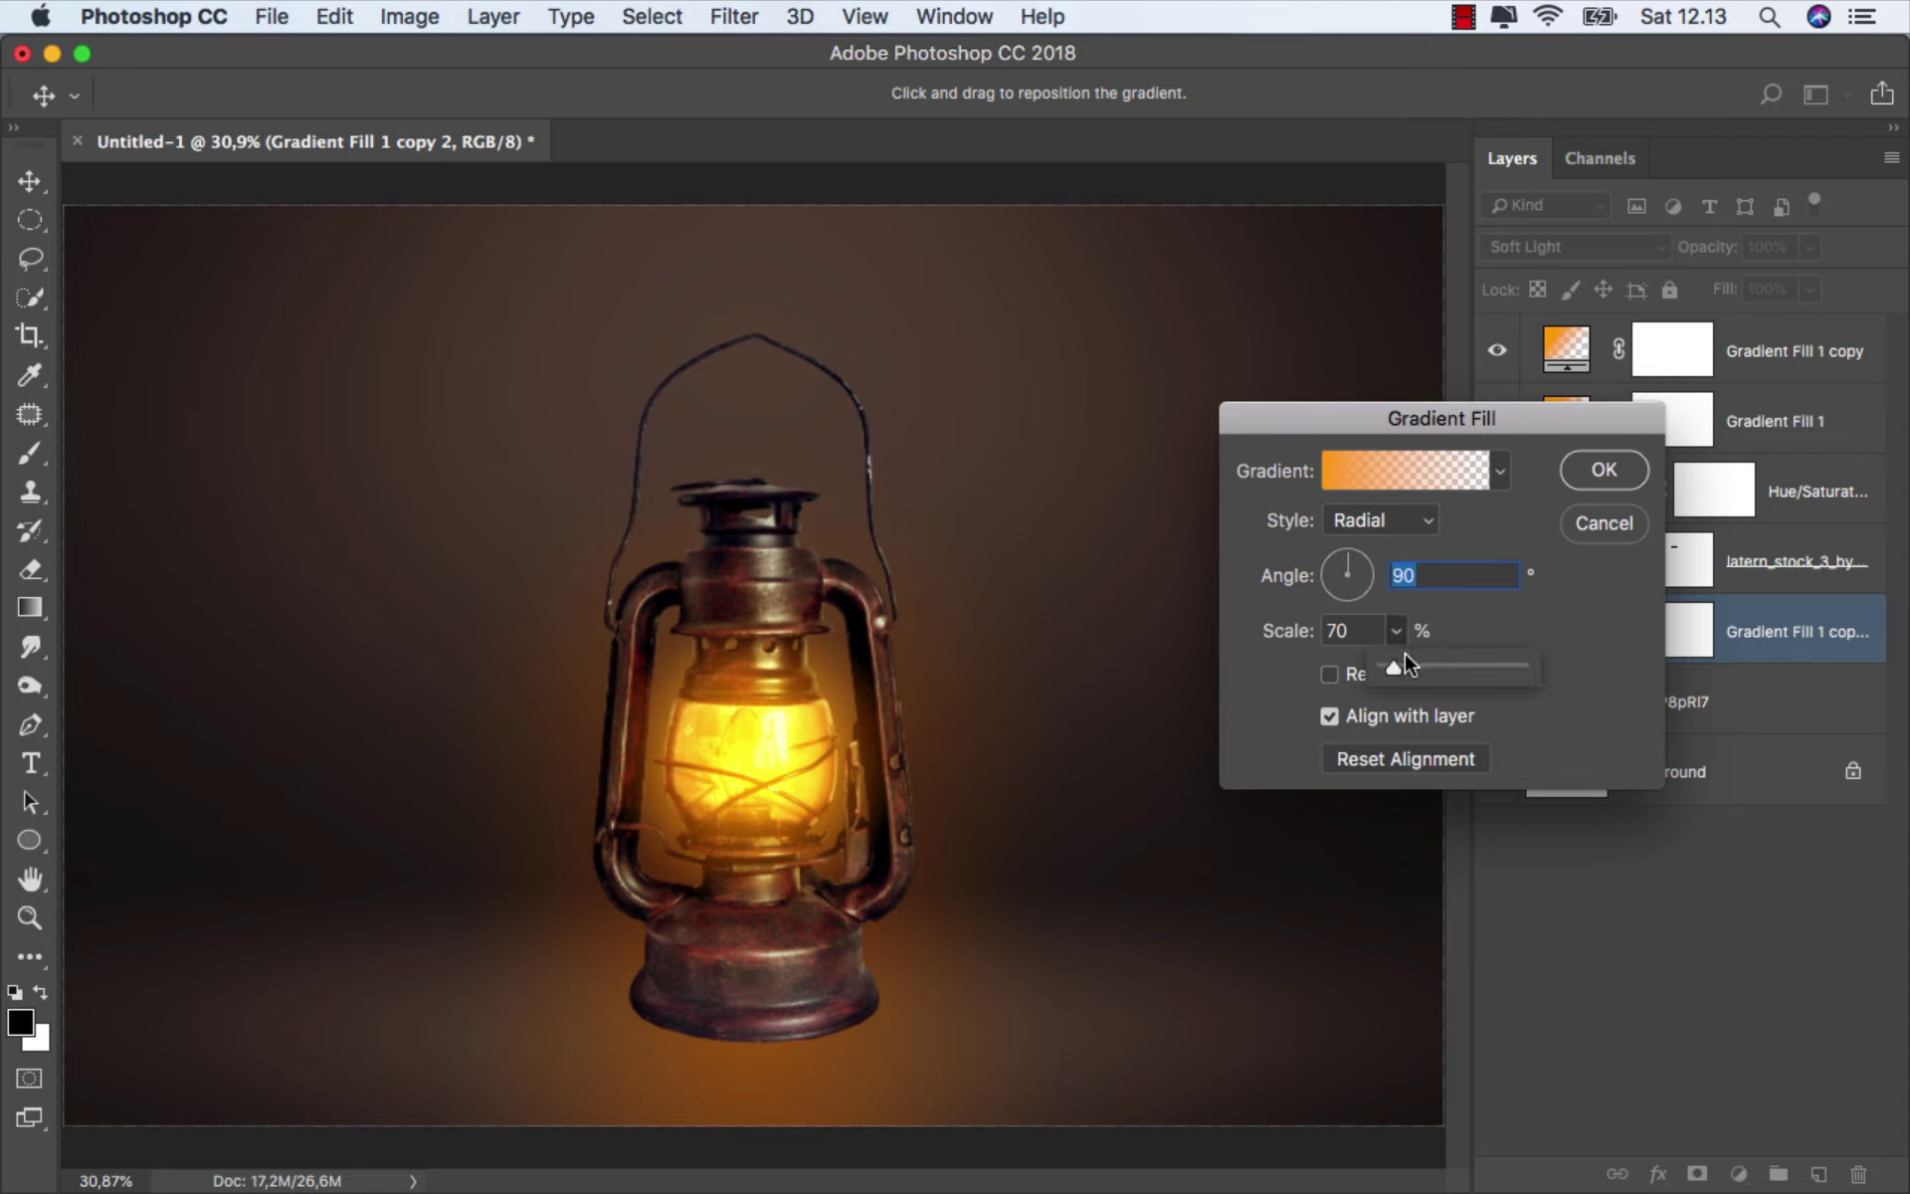
{"action": "left_click_drag", "start_coordinate": [1404, 665], "coordinate": [1400, 664]}
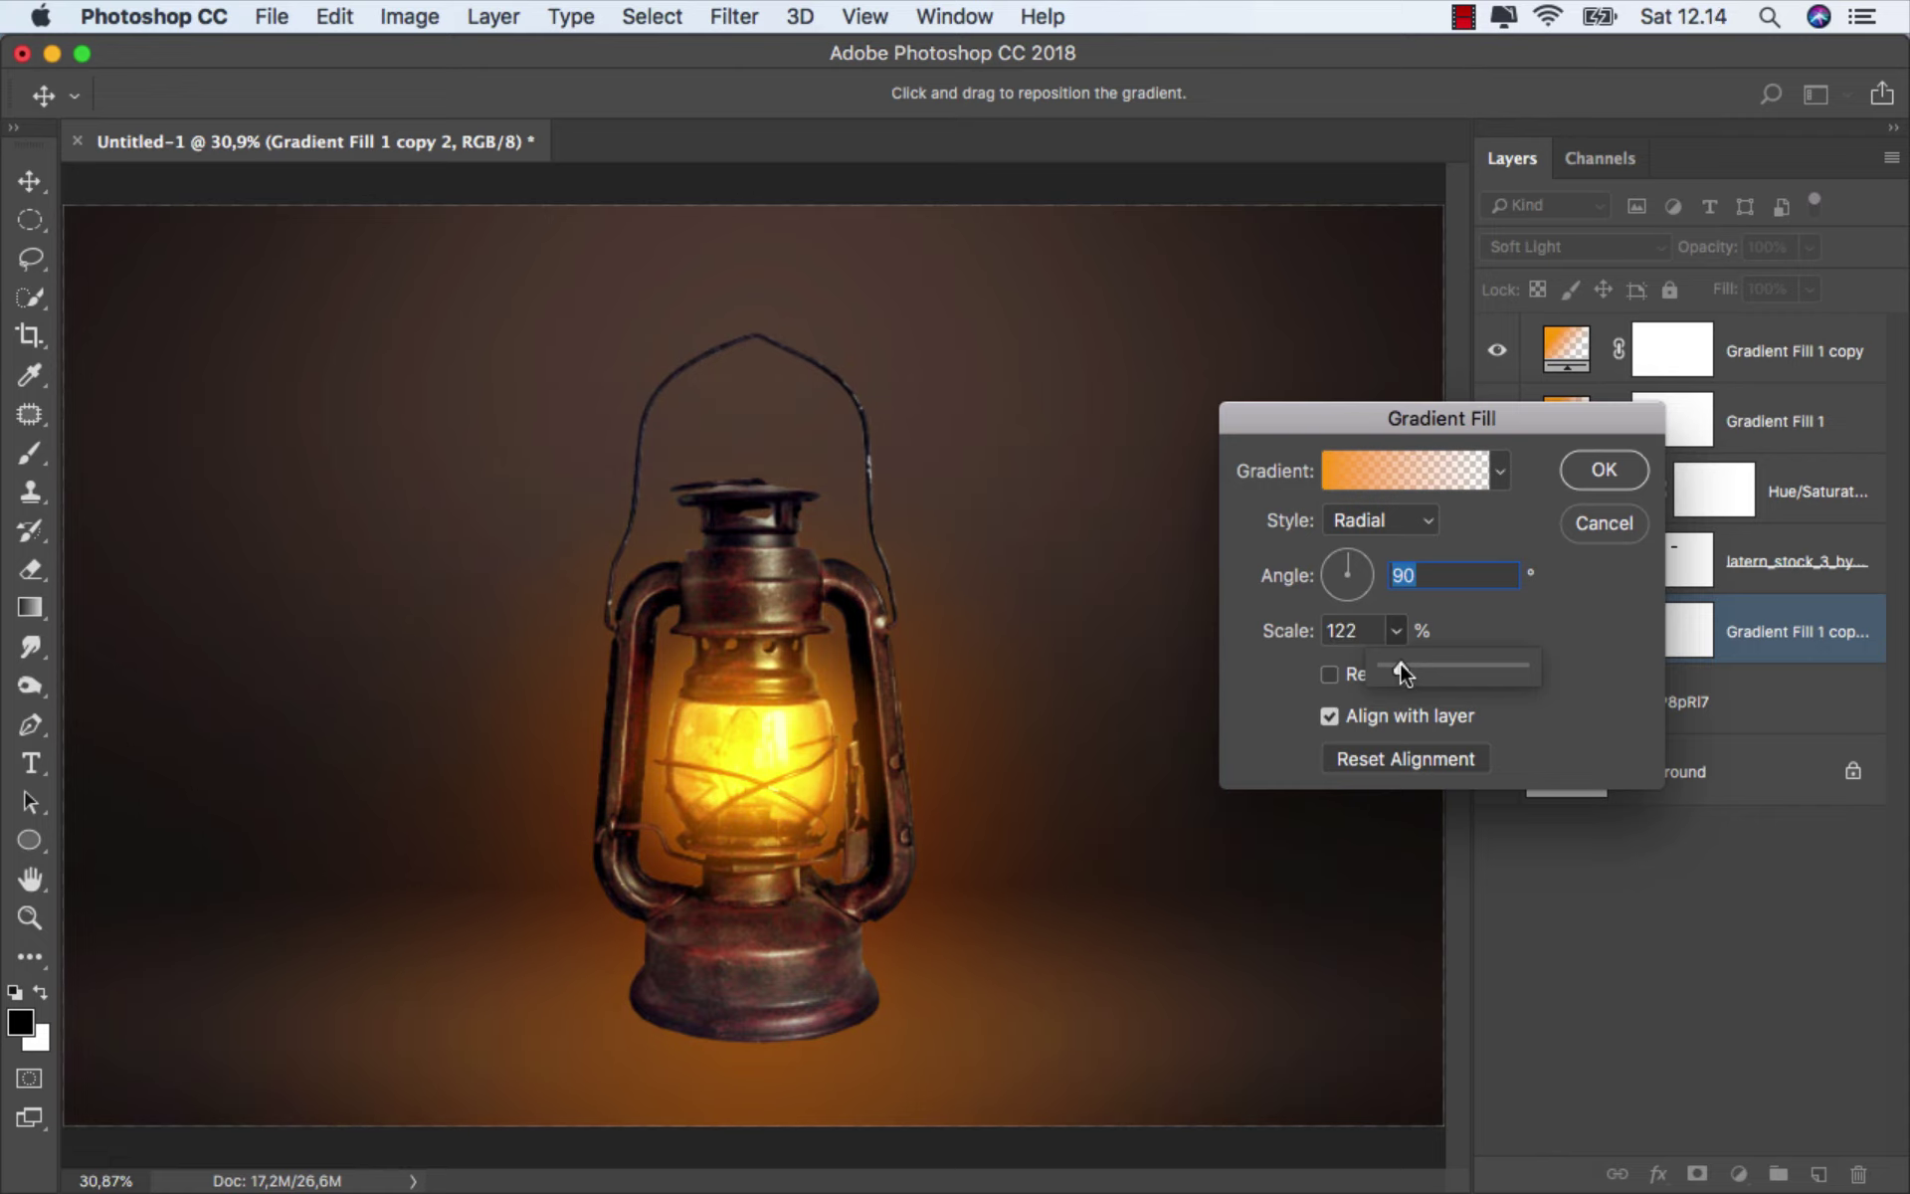
{"action": "left_click", "coordinate": [1630, 621]}
{"action": "left_click", "coordinate": [1607, 476]}
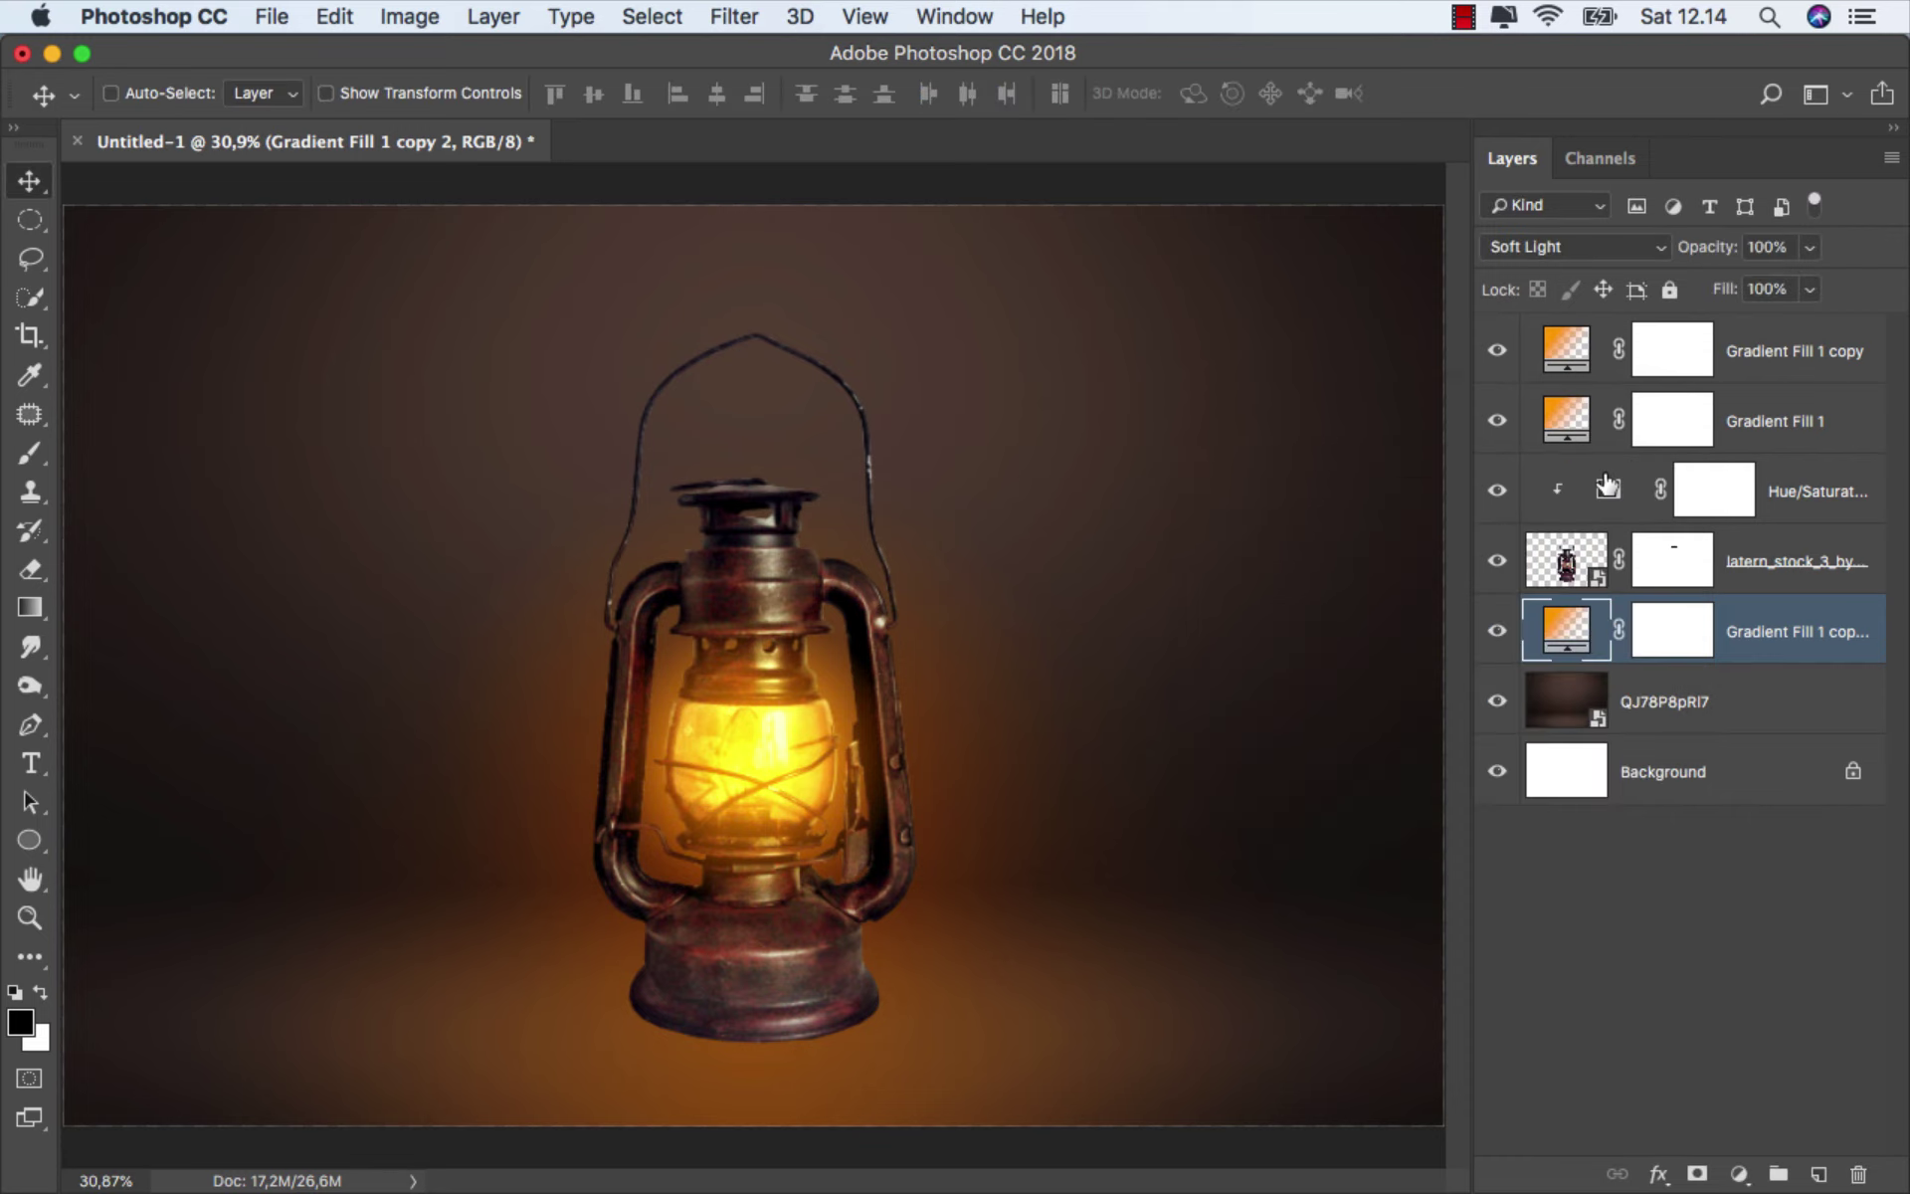
- Target the glow copy's mask and set up a very large soft round black brush at 0% hardness
{"action": "left_click", "coordinate": [1661, 637]}
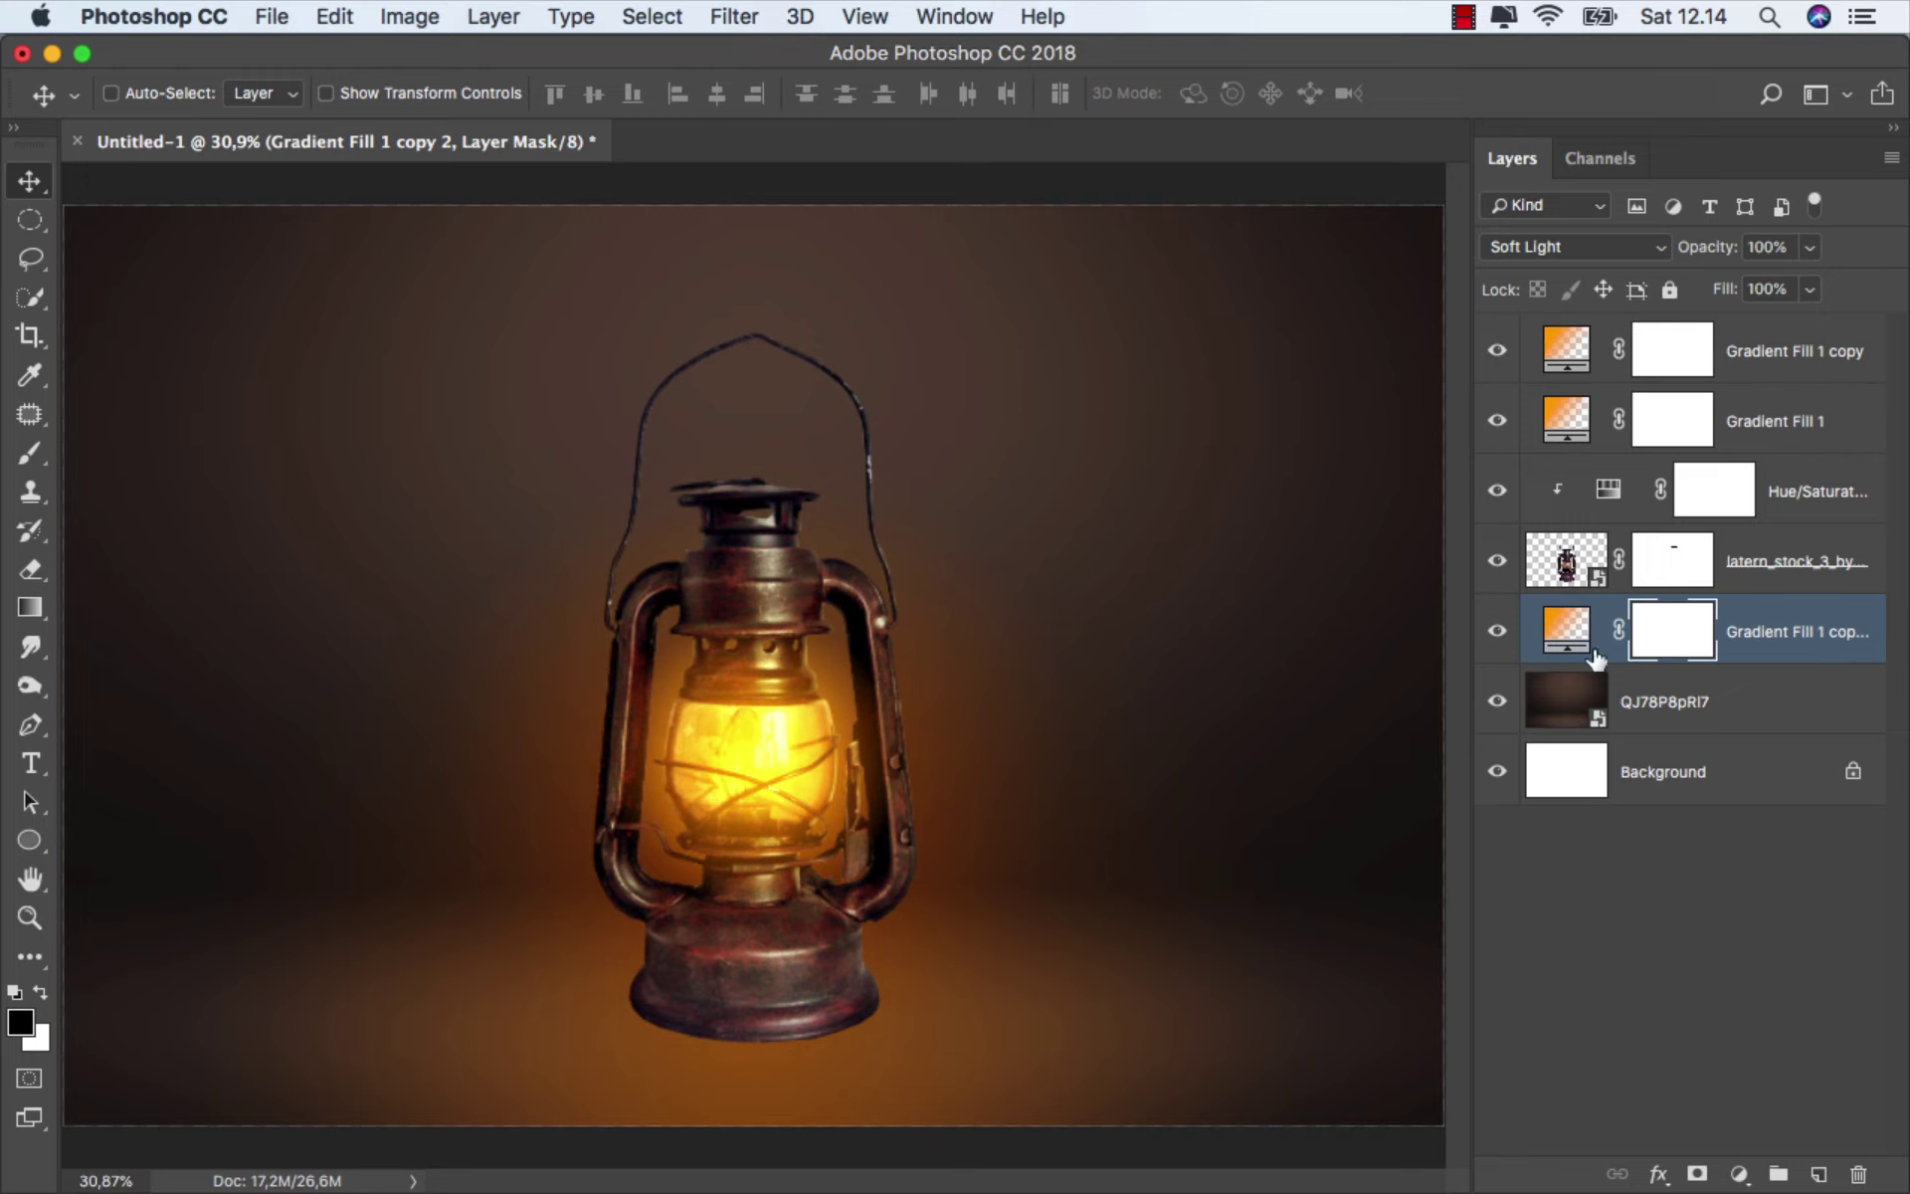
{"action": "left_click", "coordinate": [48, 460]}
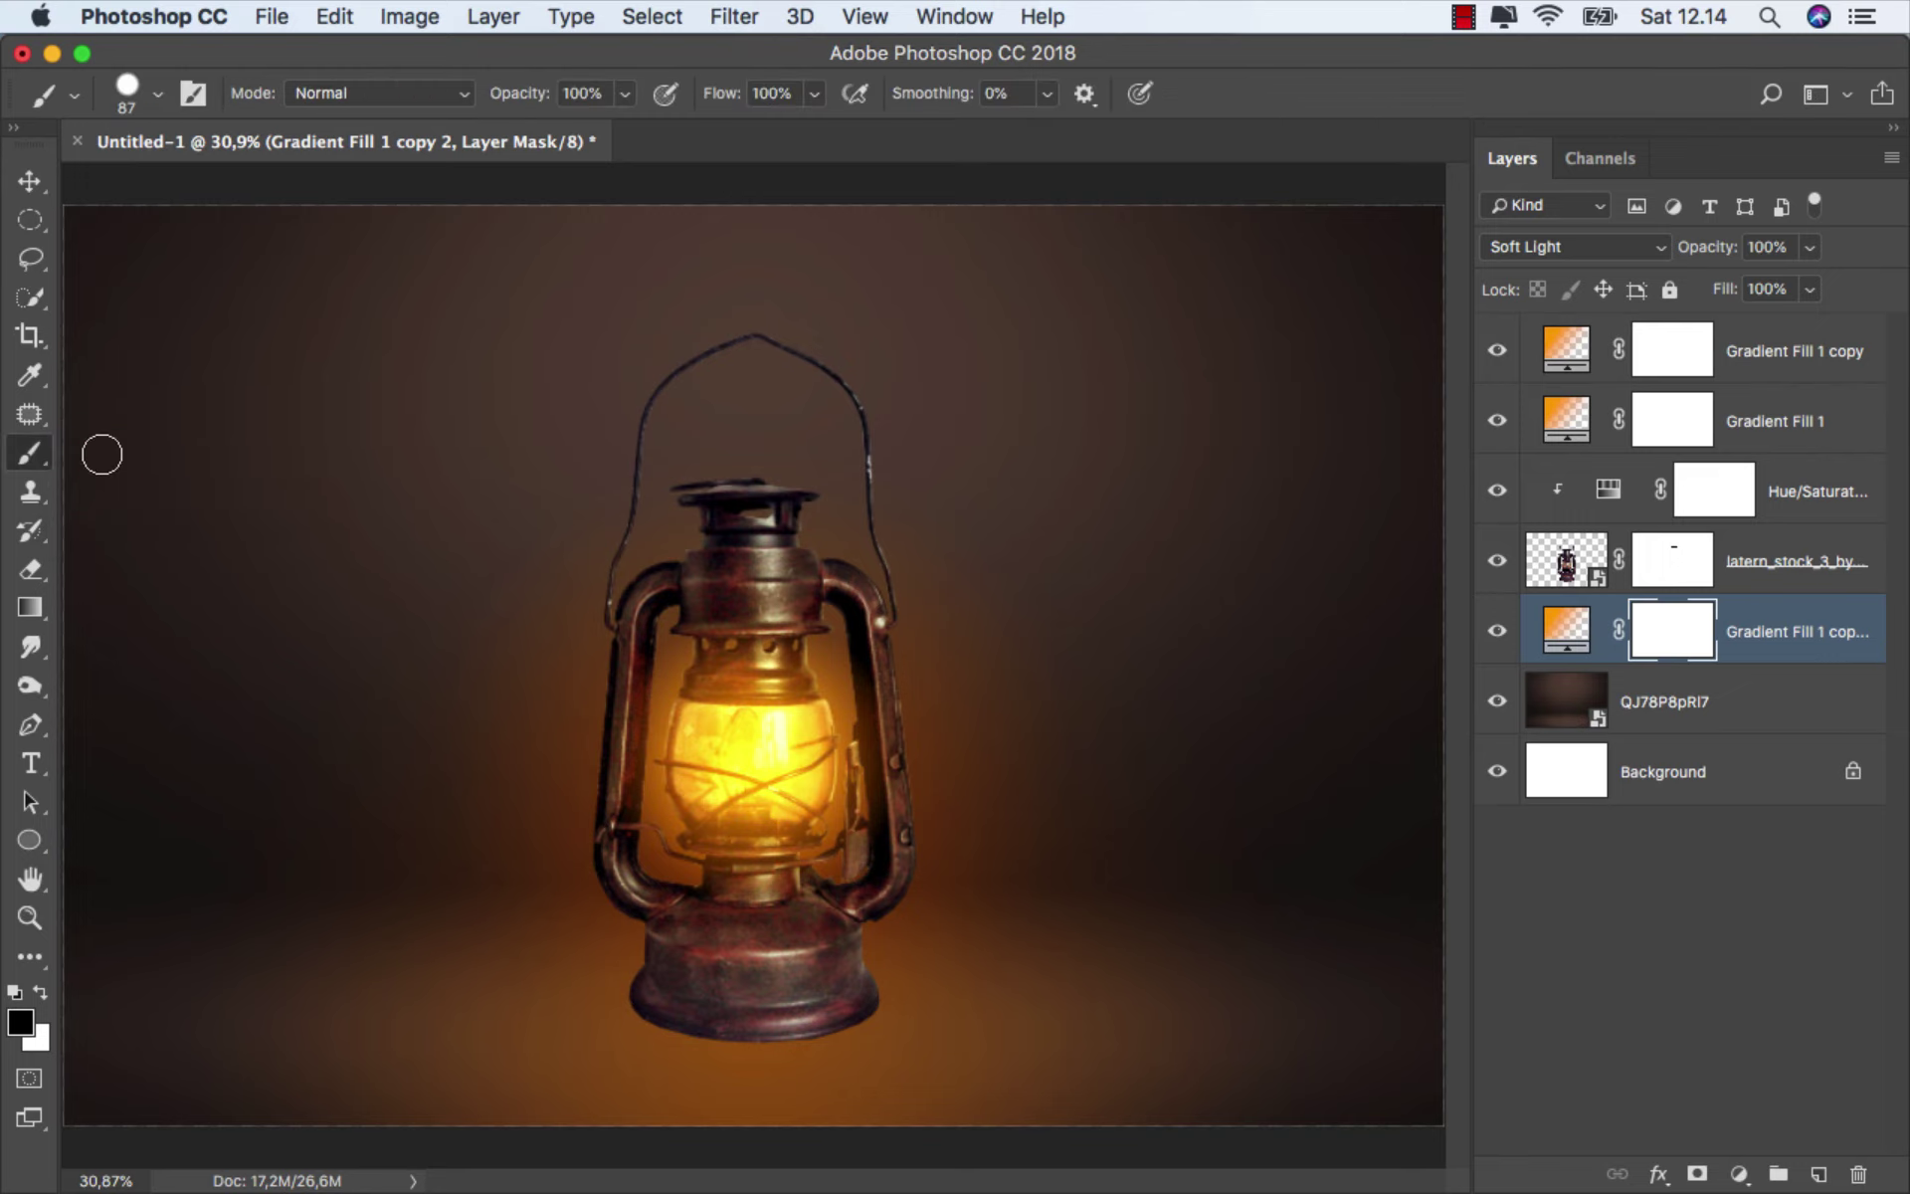
{"action": "scroll", "coordinate": [654, 682], "scroll_direction": "down", "scroll_amount": 2}
{"action": "scroll", "coordinate": [653, 681], "scroll_direction": "down", "scroll_amount": 1}
{"action": "right_click", "coordinate": [668, 681]}
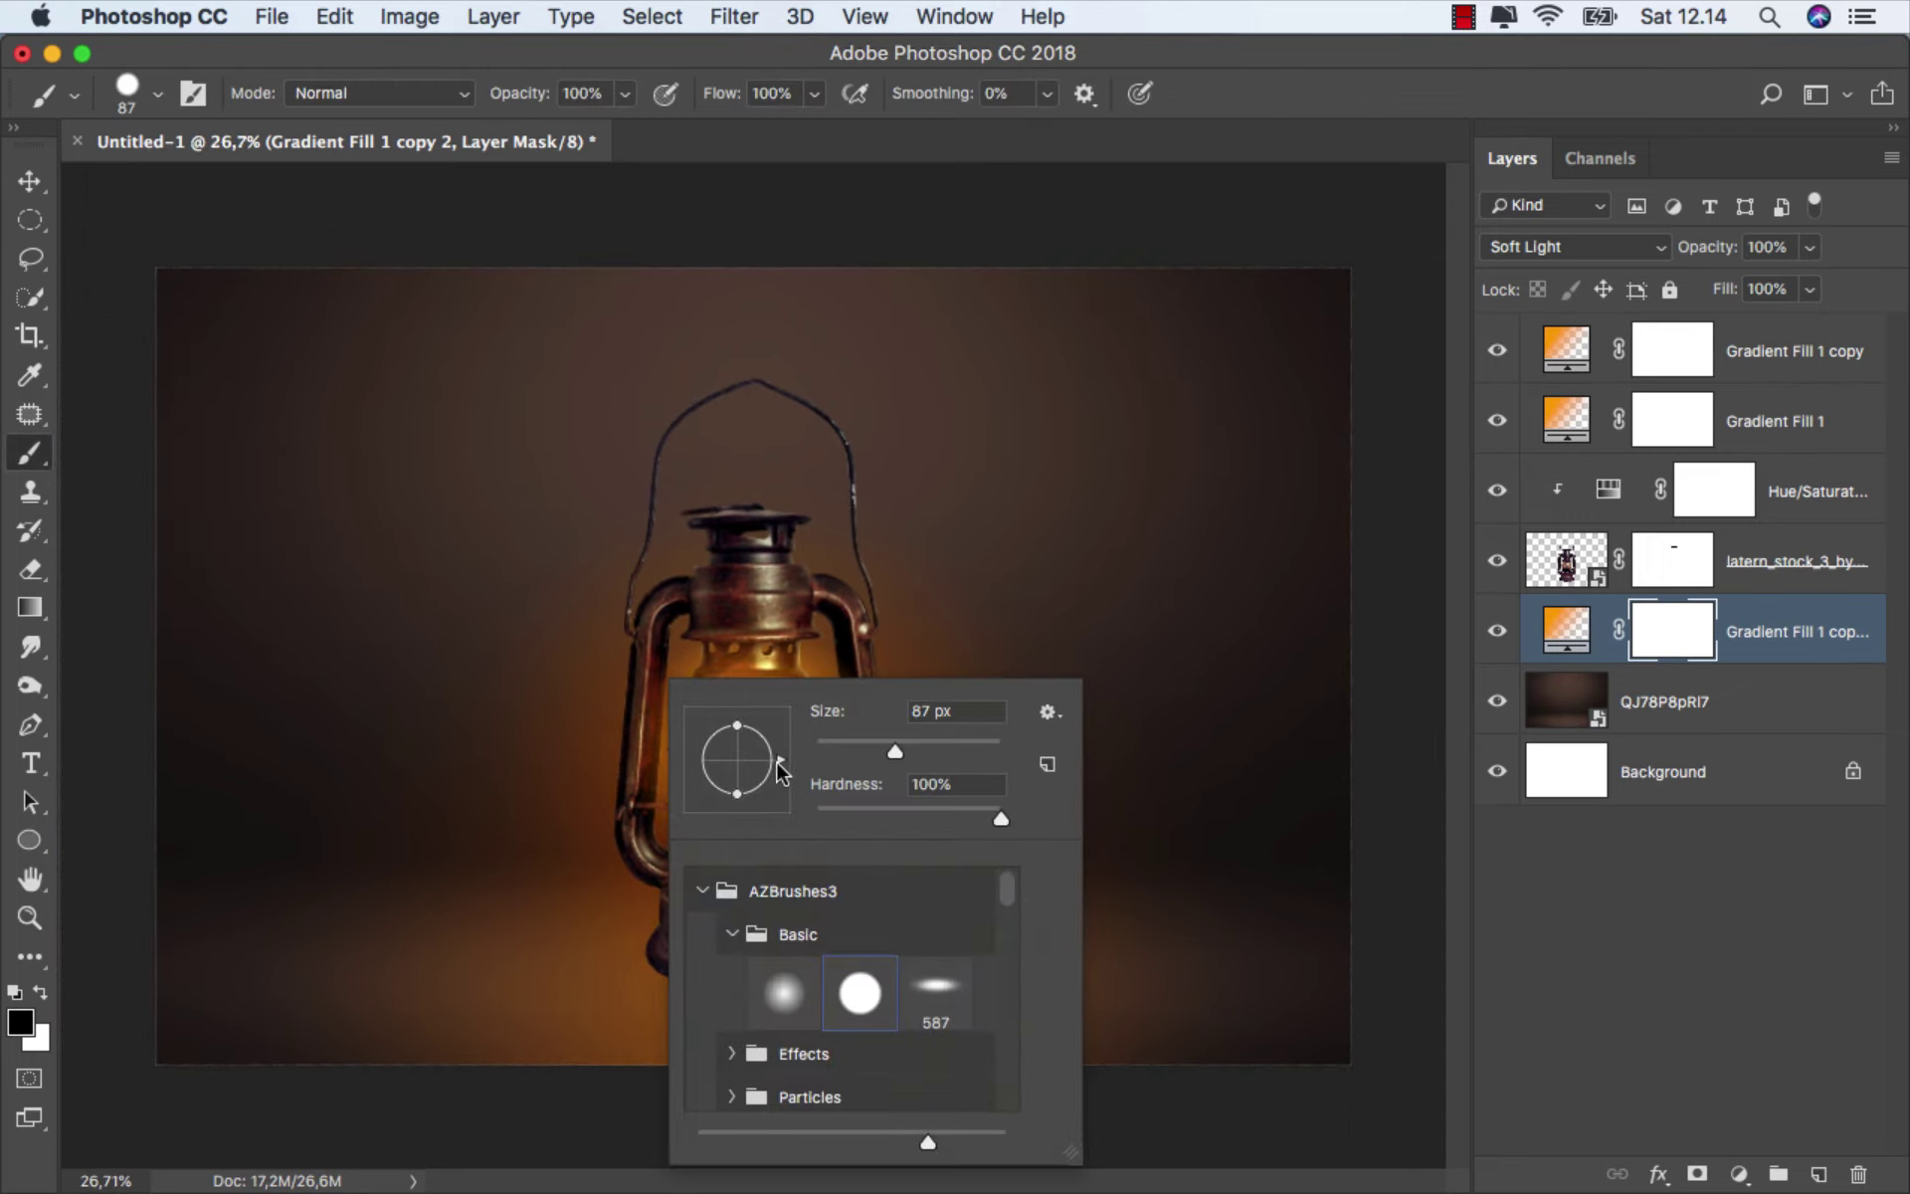
{"action": "left_click", "coordinate": [796, 980]}
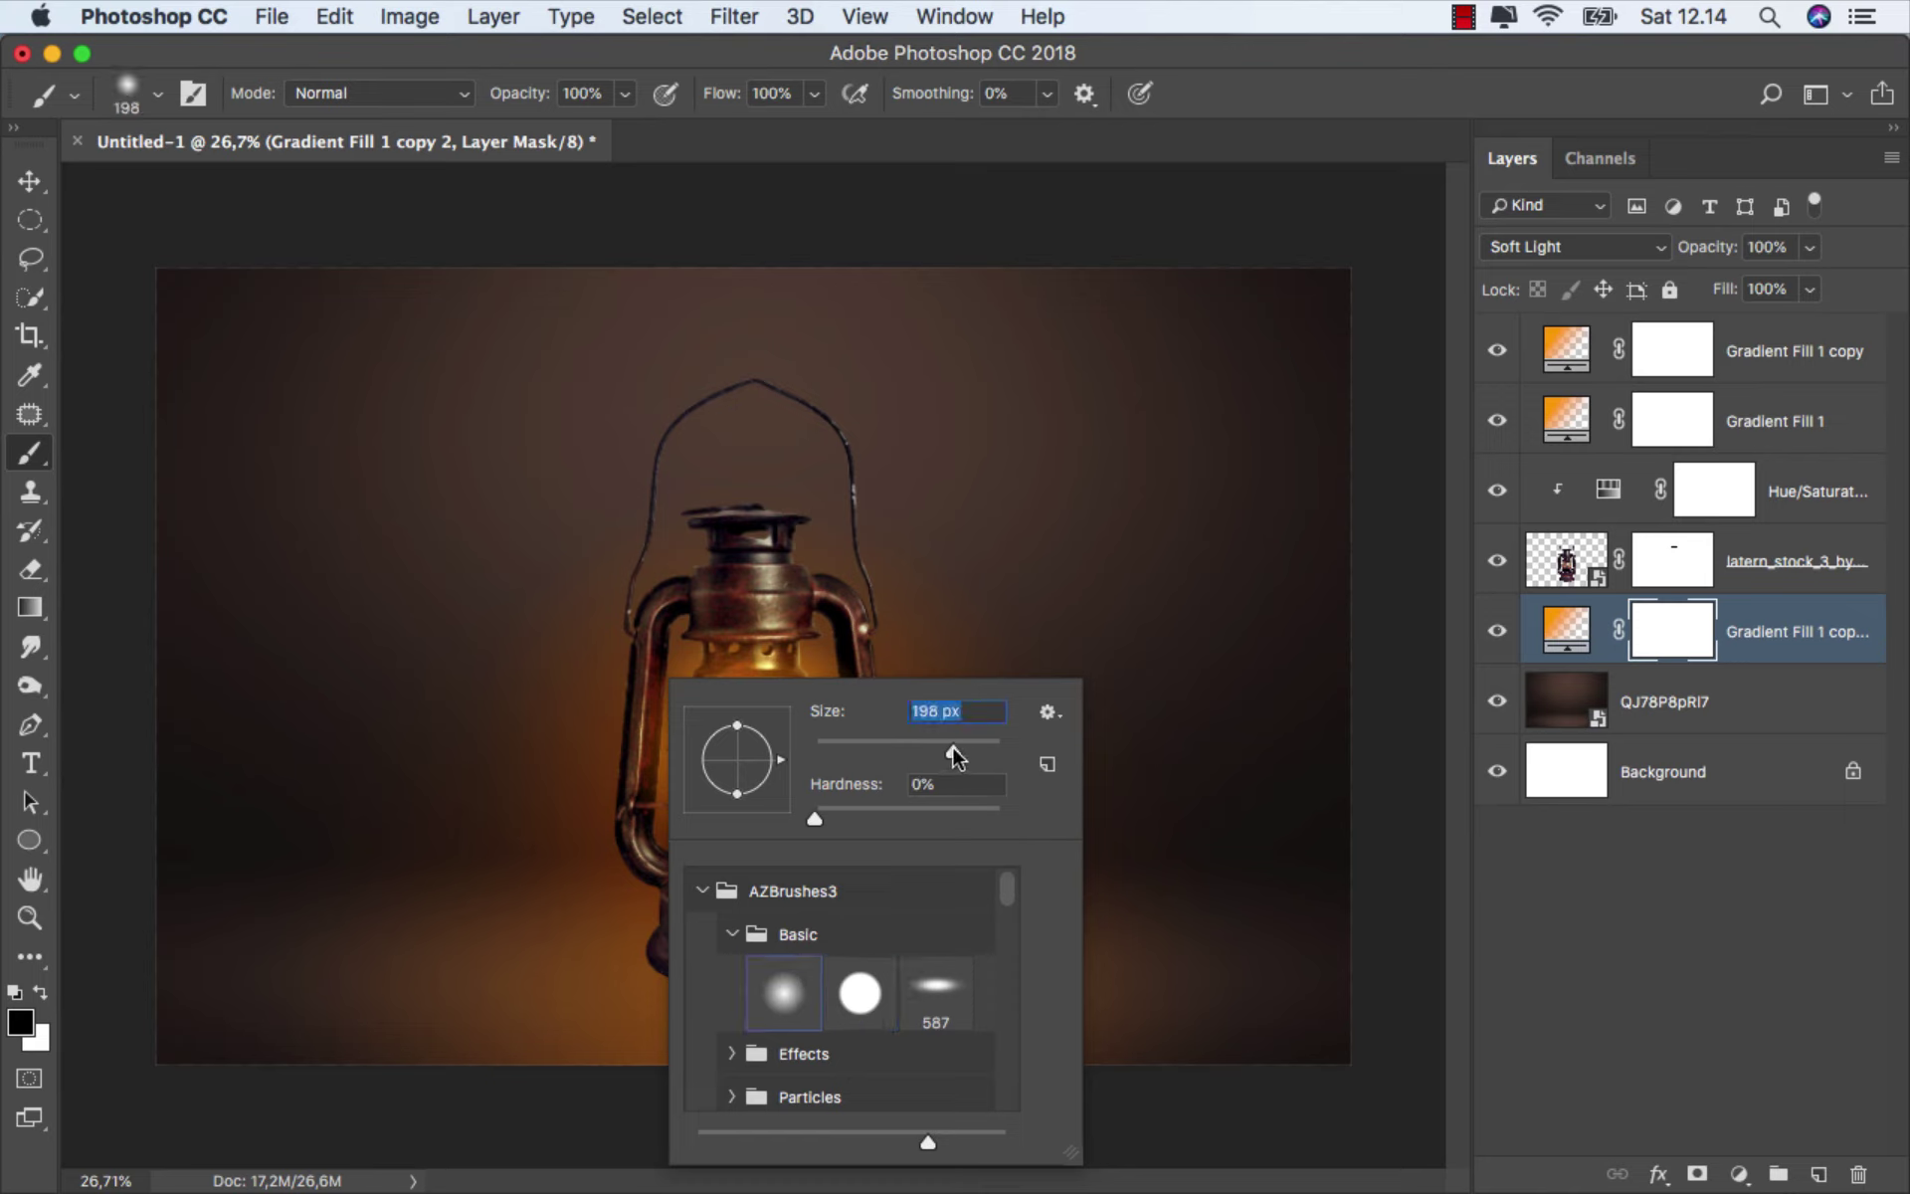
{"action": "left_click", "coordinate": [30, 990]}
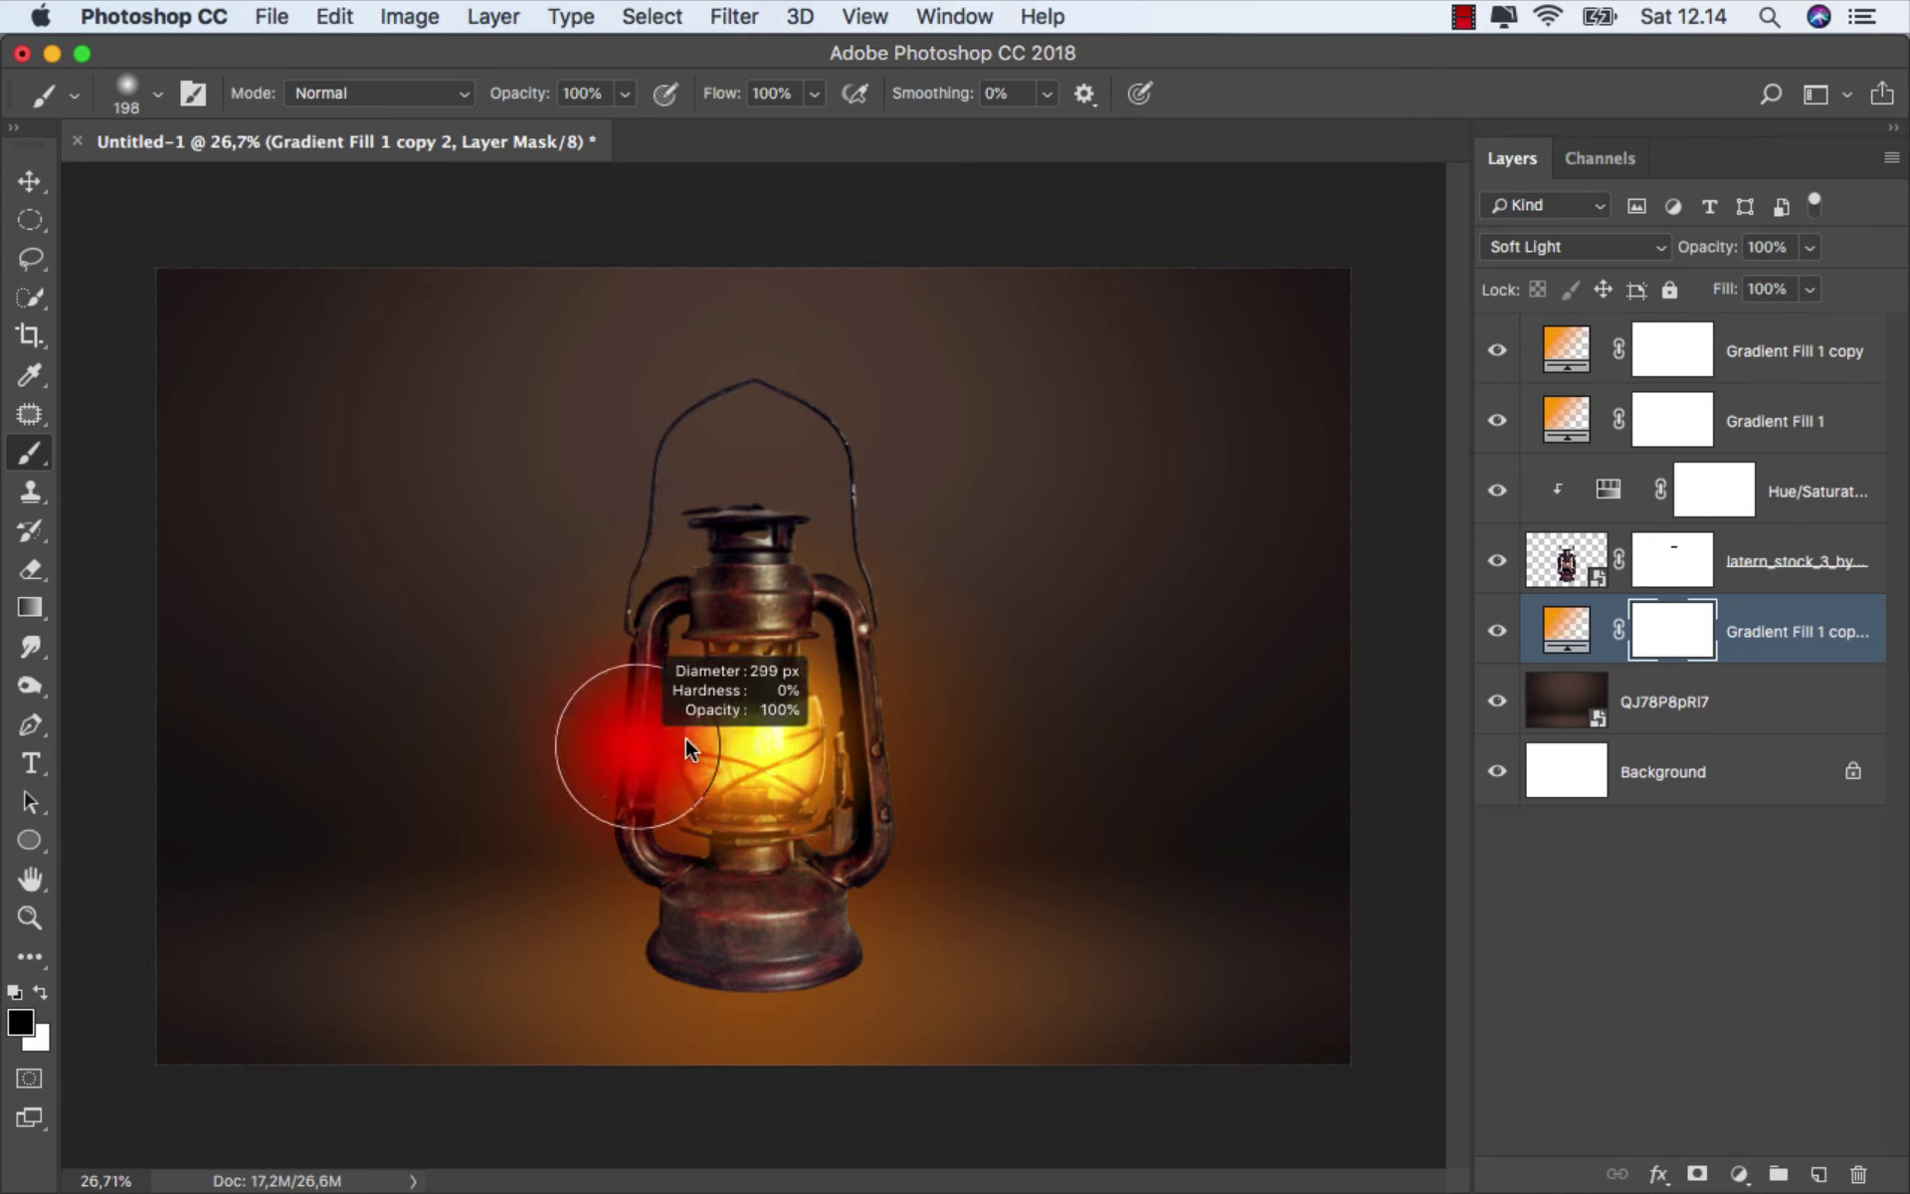
{"action": "left_click_drag", "start_coordinate": [626, 736], "coordinate": [763, 726]}
{"action": "scroll", "coordinate": [764, 726], "scroll_direction": "down", "scroll_amount": 1}
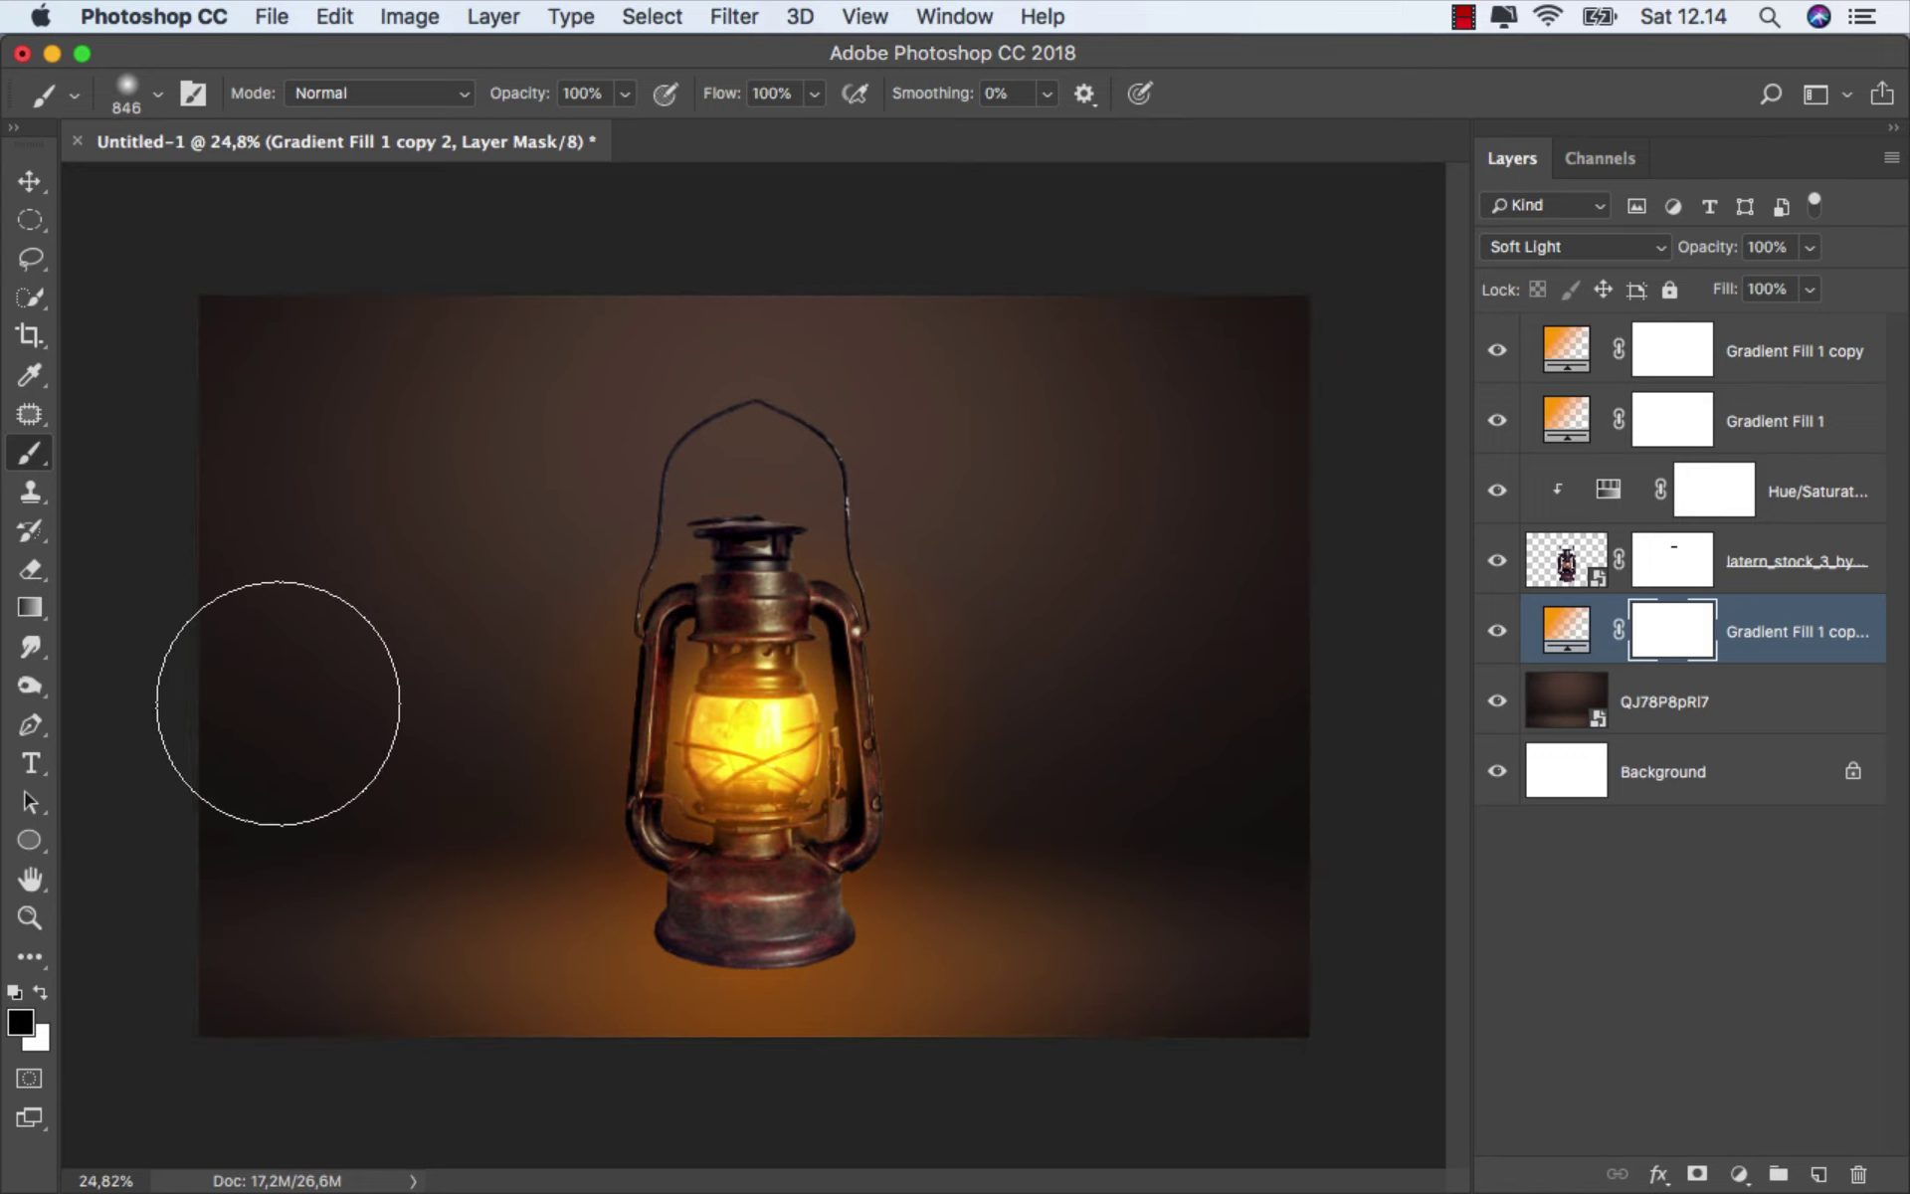
- Paint out the glow across the middle so only the floor glow remains, then compare before and after
{"action": "left_click_drag", "start_coordinate": [341, 597], "coordinate": [1227, 654]}
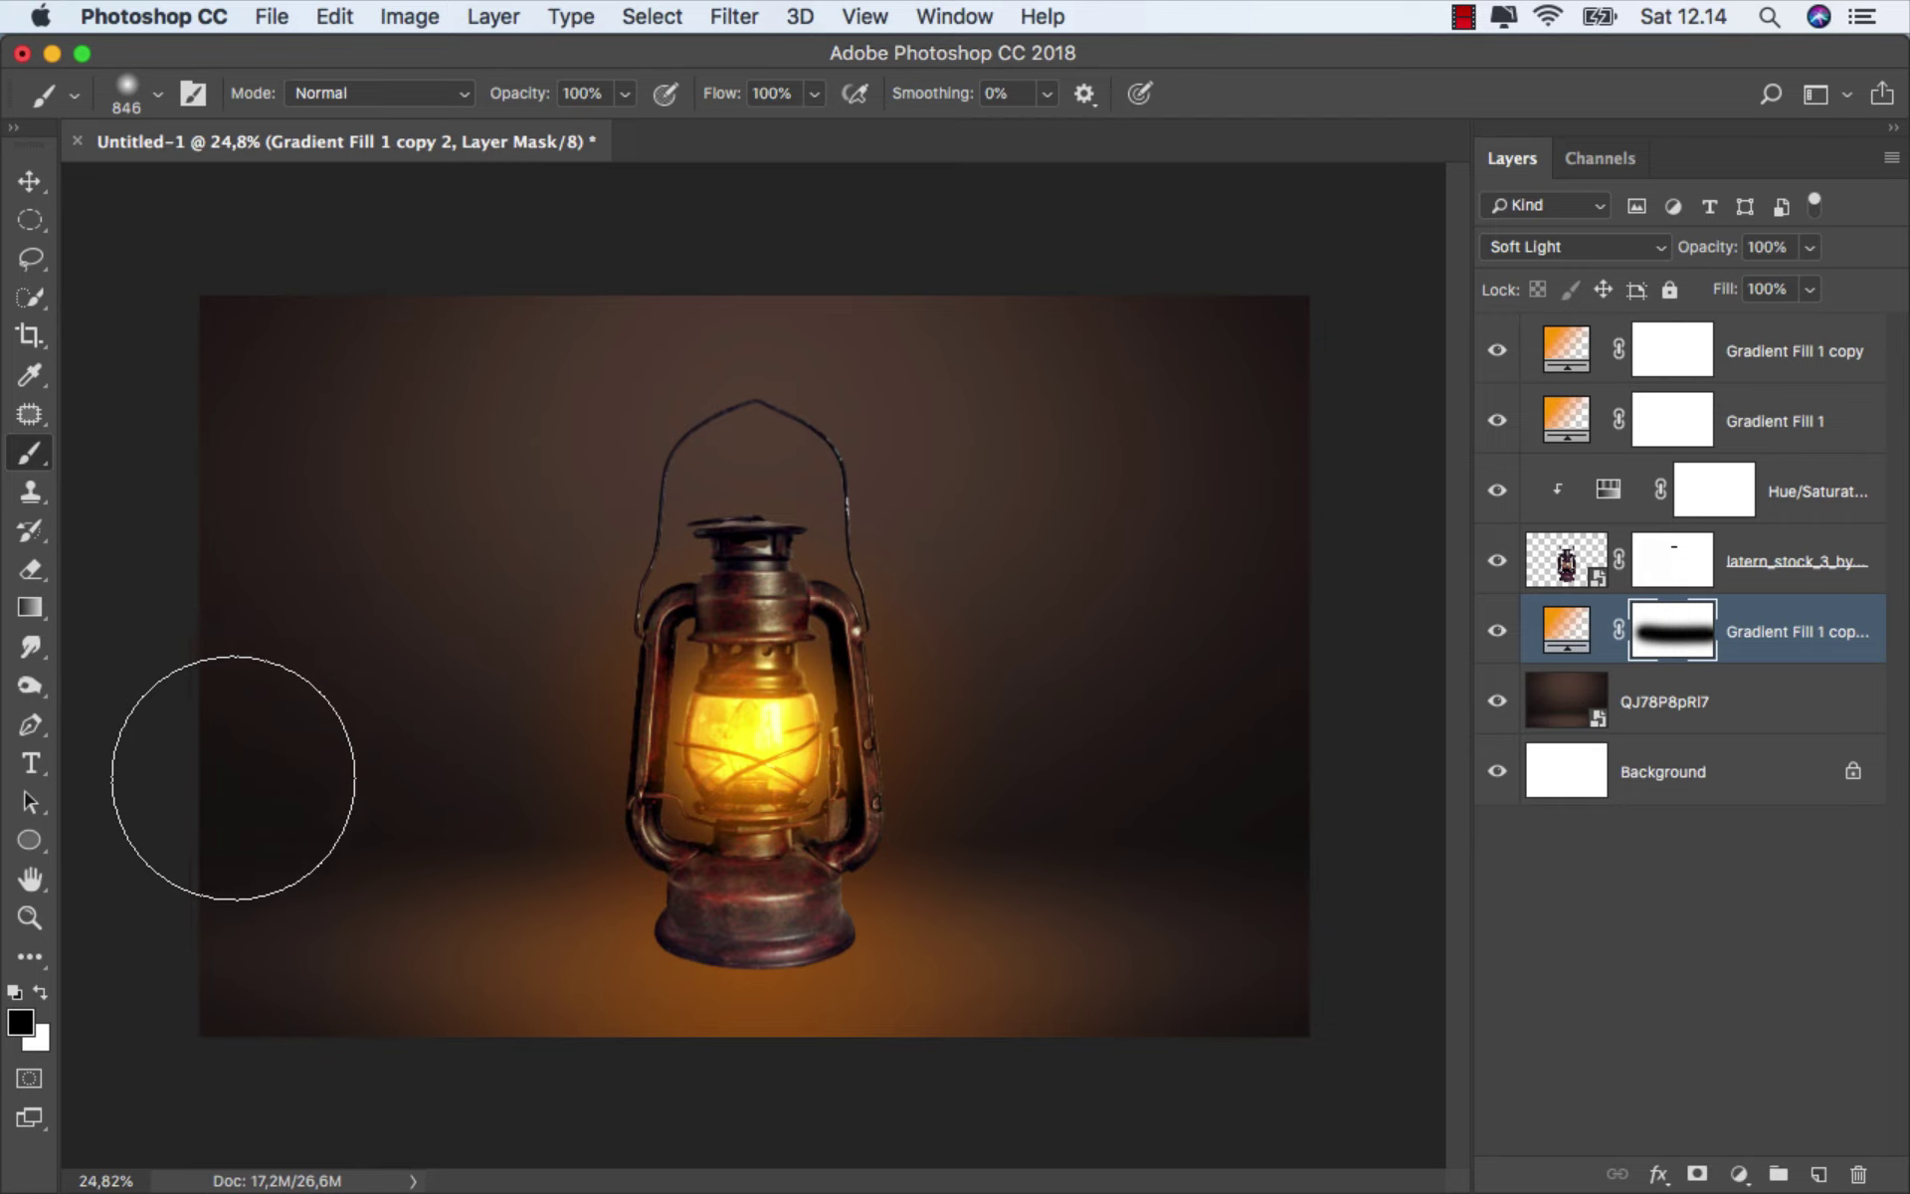
{"action": "left_click_drag", "start_coordinate": [213, 810], "coordinate": [457, 801]}
{"action": "scroll", "coordinate": [754, 644], "scroll_direction": "up", "scroll_amount": 1}
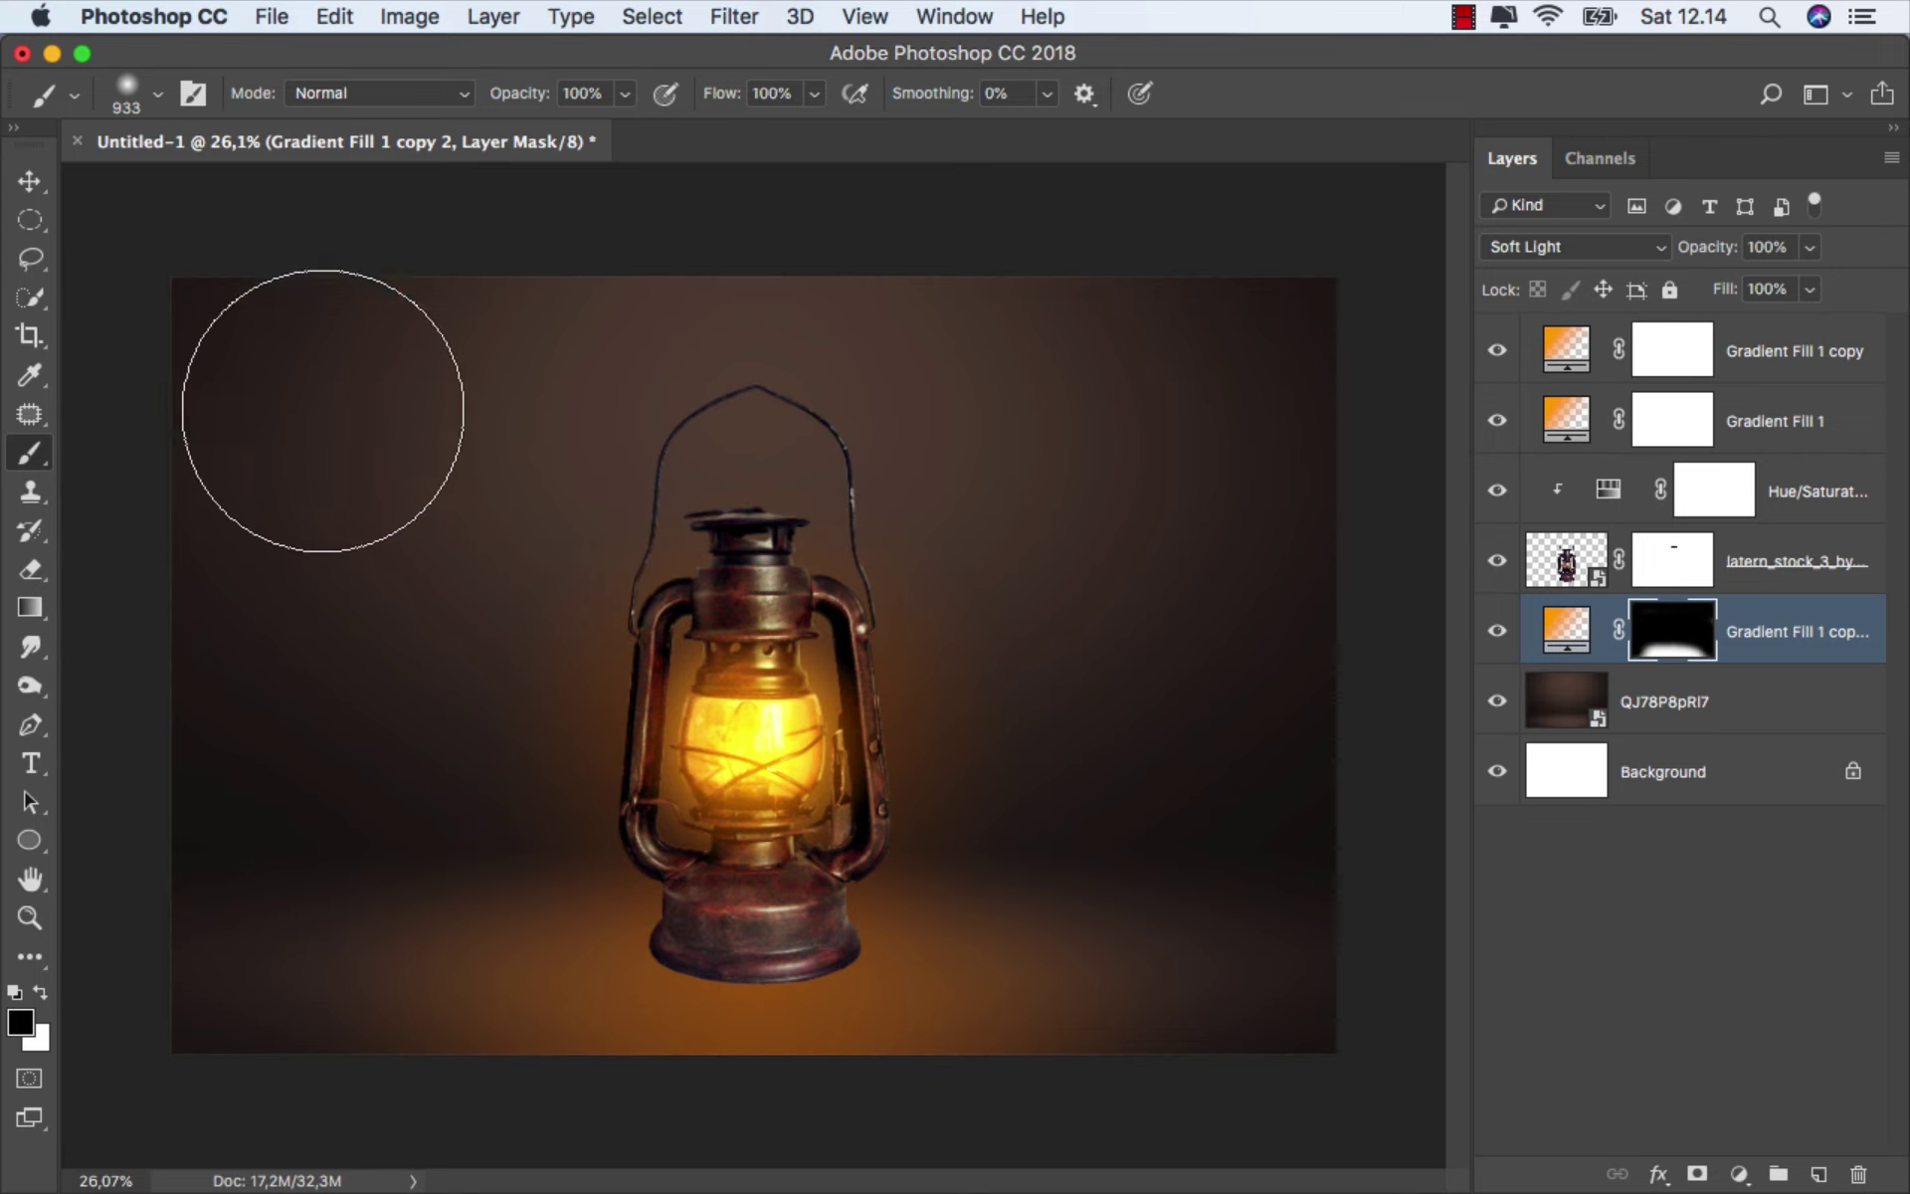
{"action": "scroll", "coordinate": [457, 503], "scroll_direction": "up", "scroll_amount": 1}
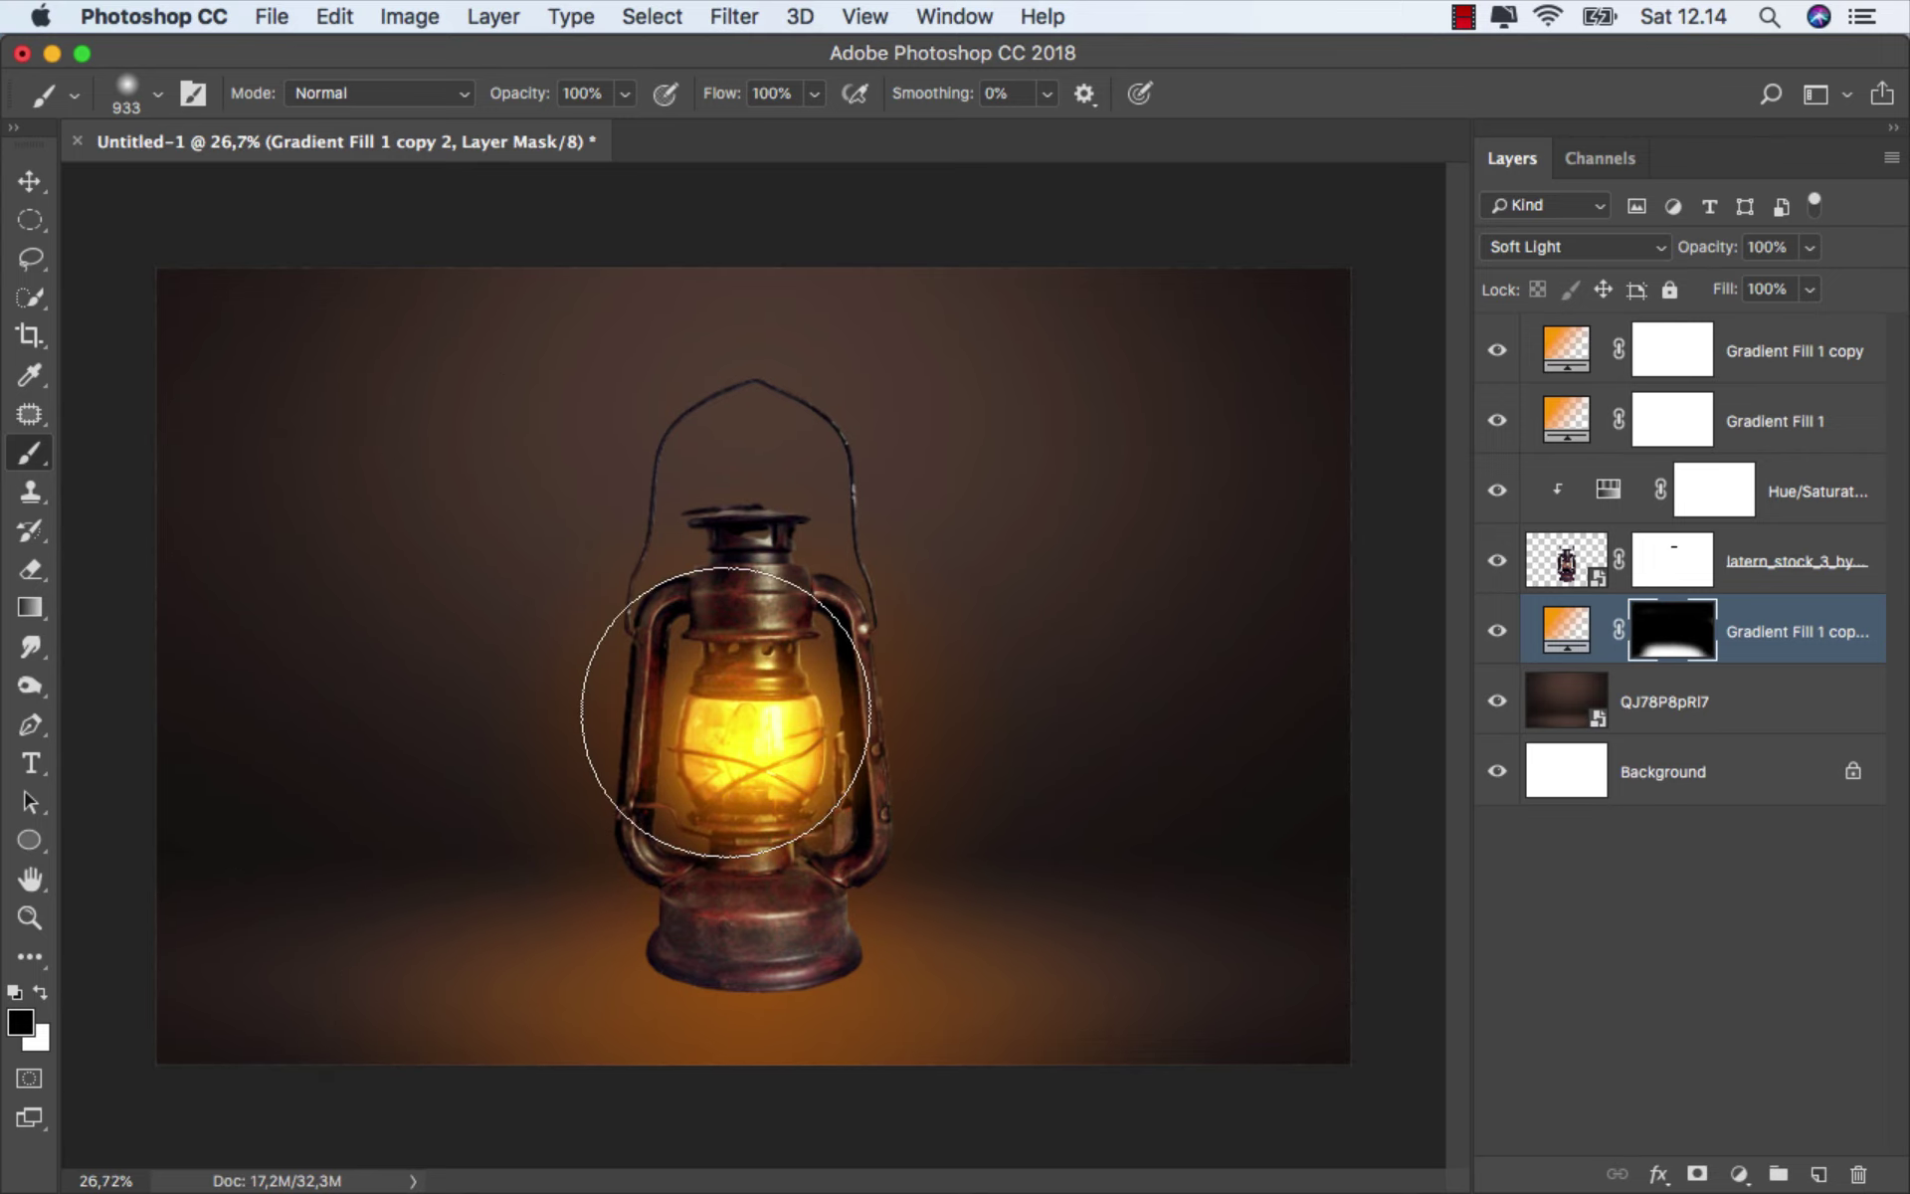
{"action": "scroll", "coordinate": [961, 698], "scroll_direction": "up", "scroll_amount": 1}
{"action": "scroll", "coordinate": [972, 686], "scroll_direction": "up", "scroll_amount": 1}
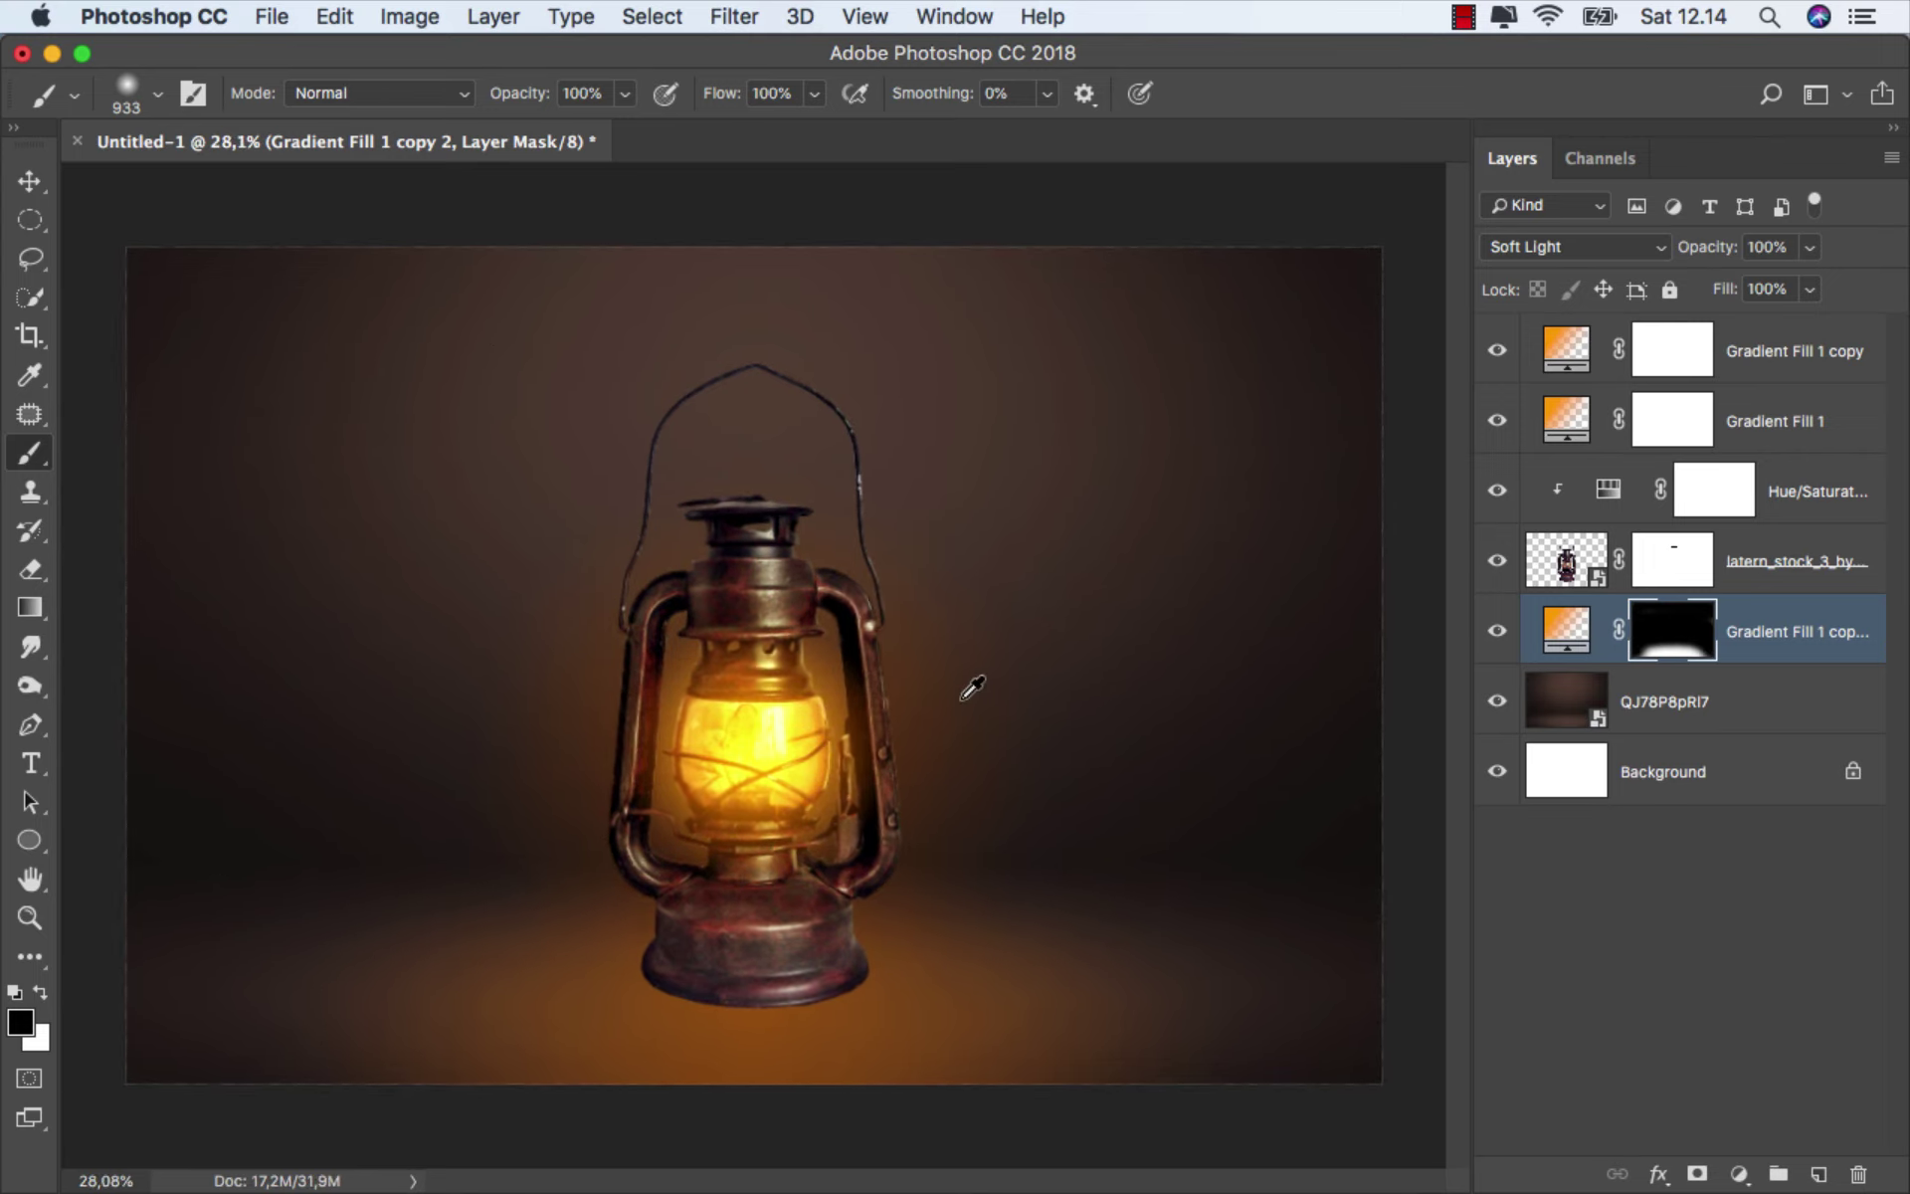
{"action": "left_click", "coordinate": [1496, 631]}
{"action": "key", "text": "super+2"}
{"action": "key", "text": "v"}
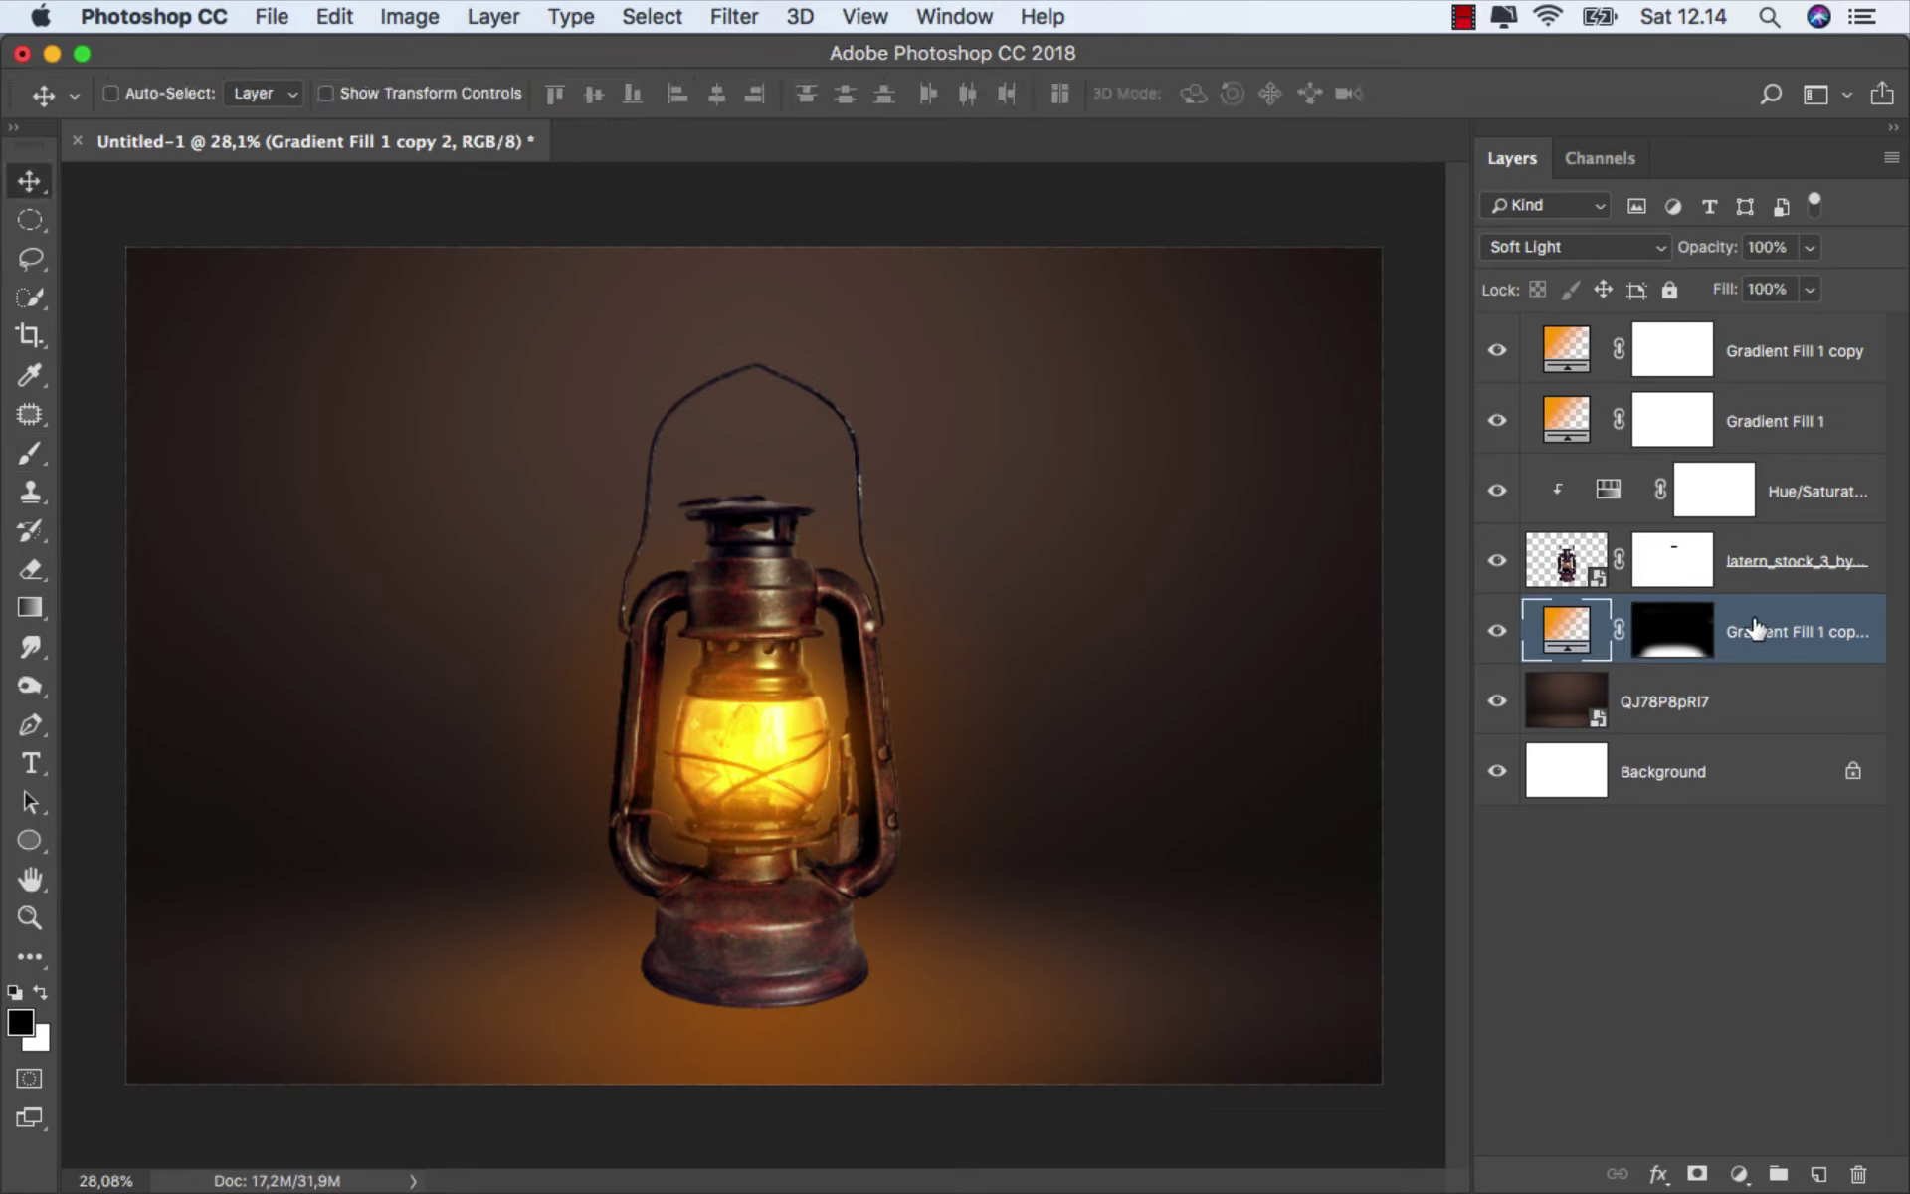
- Add a new layer and paint a soft black shadow under the lantern base
{"action": "left_click", "coordinate": [1815, 1176]}
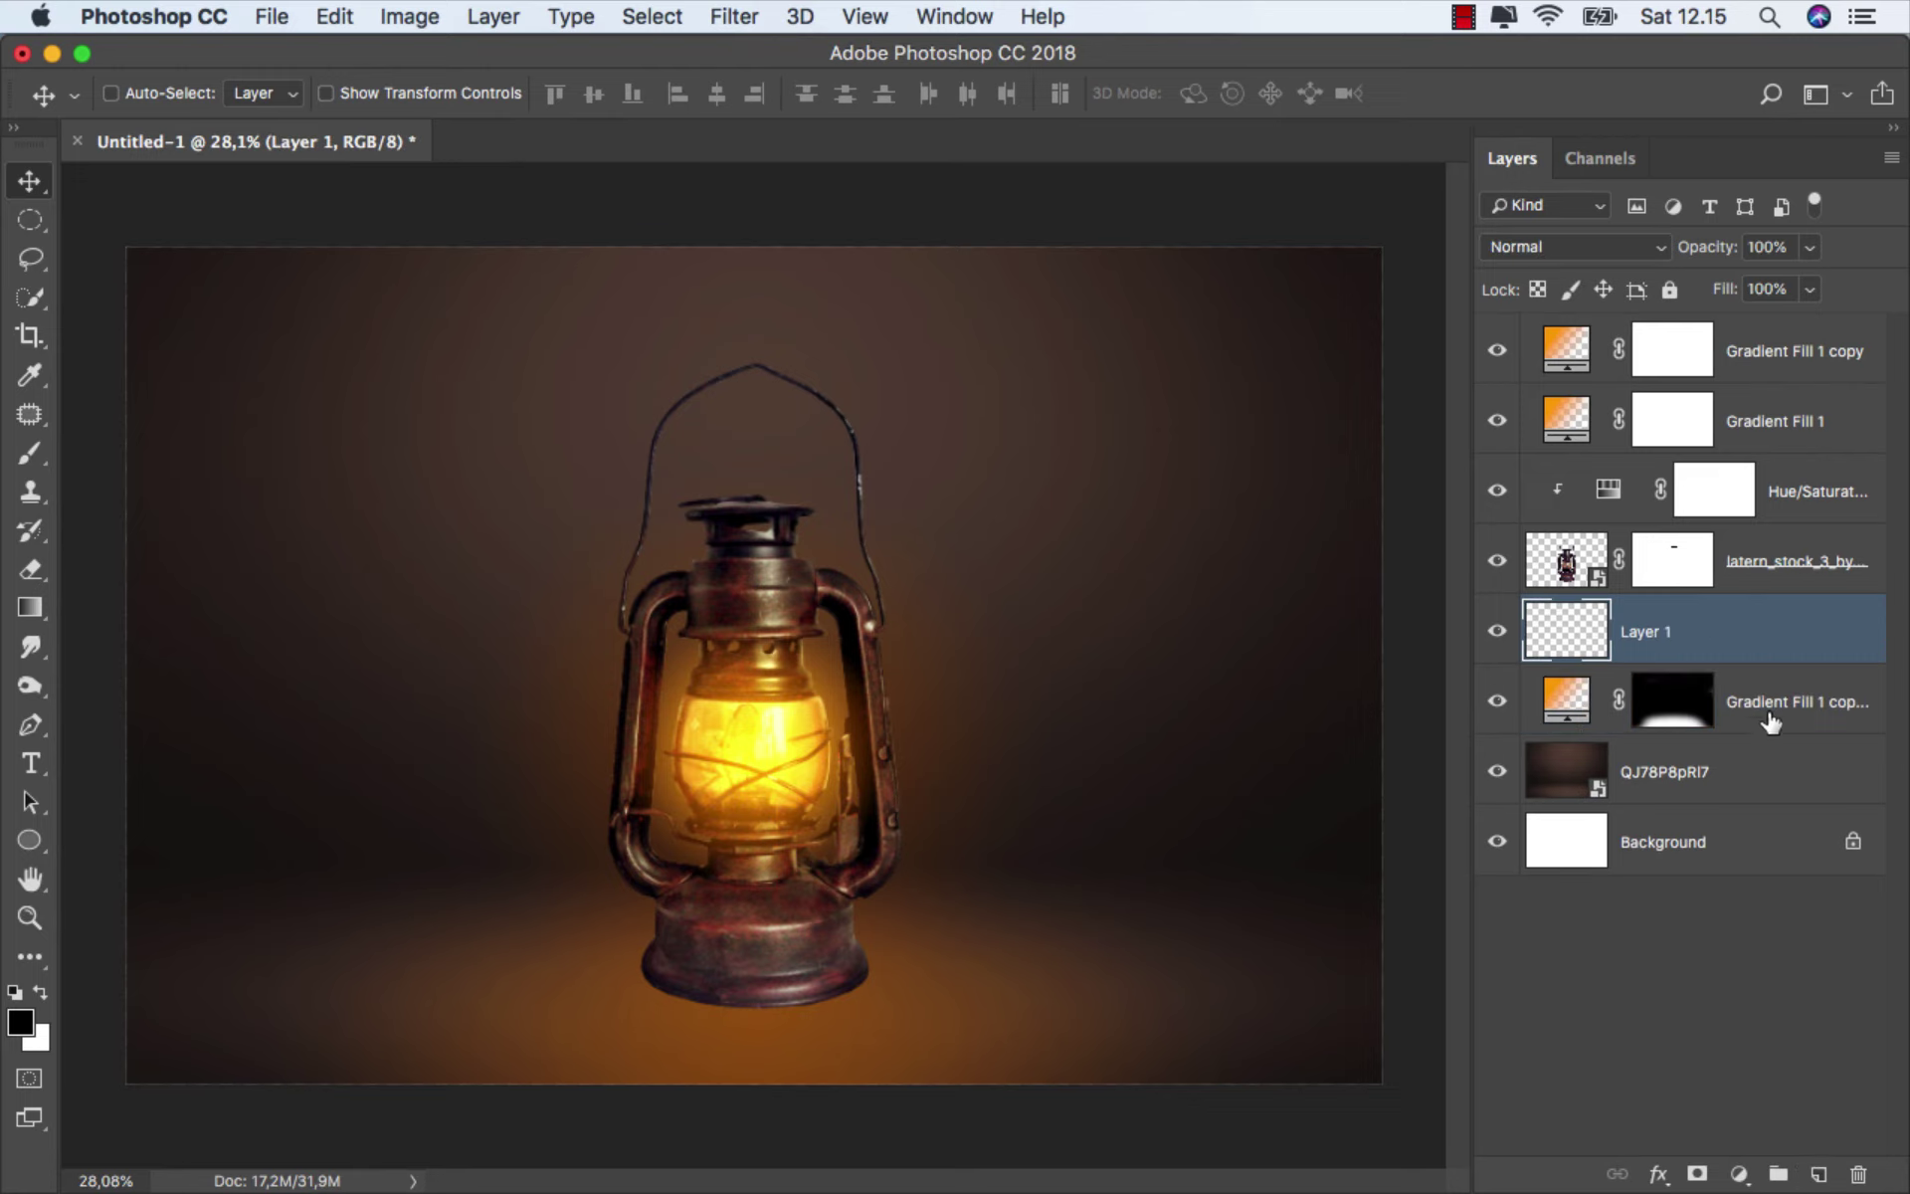
{"action": "left_click", "coordinate": [30, 452]}
{"action": "right_click", "coordinate": [612, 570]}
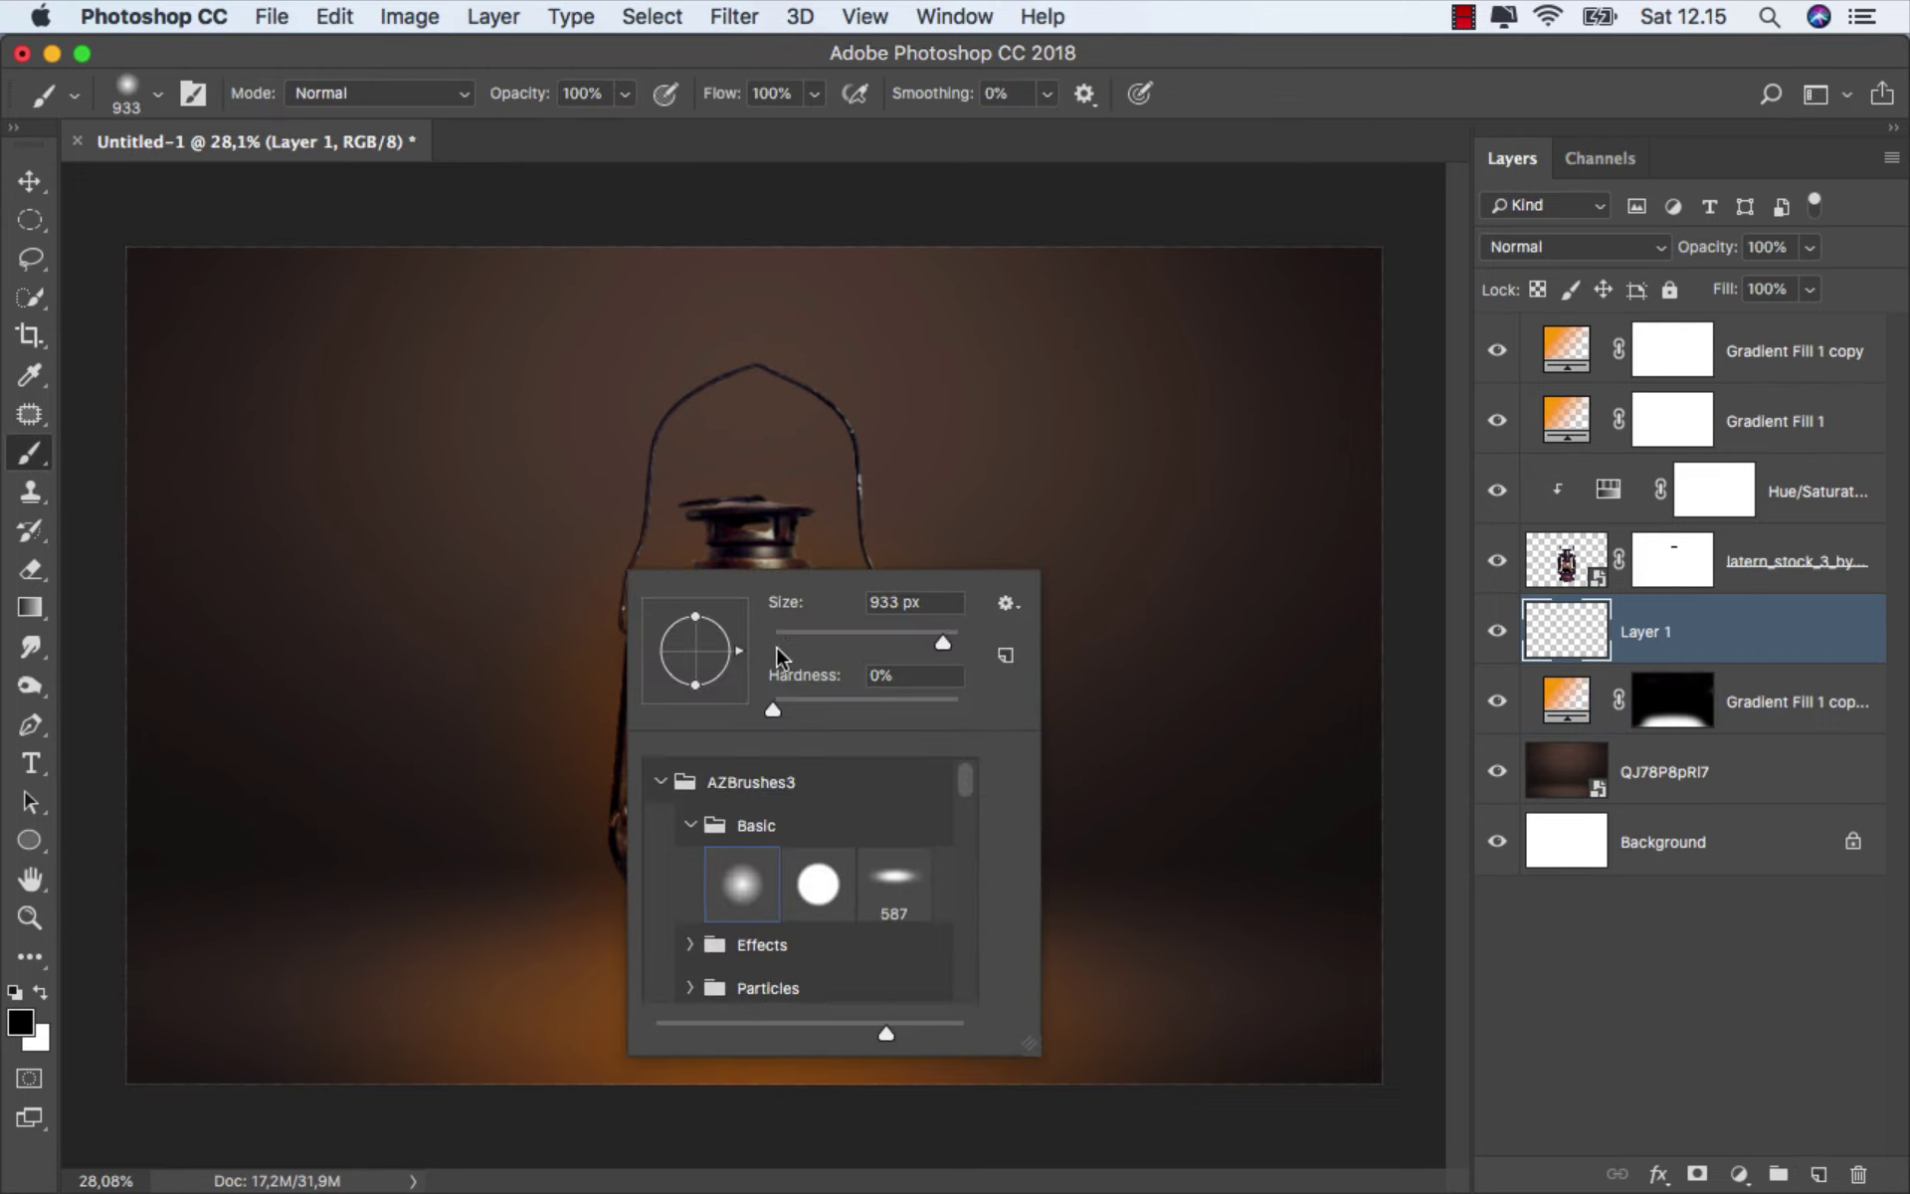
{"action": "left_click", "coordinate": [844, 637]}
{"action": "left_click_drag", "start_coordinate": [508, 829], "coordinate": [577, 836]}
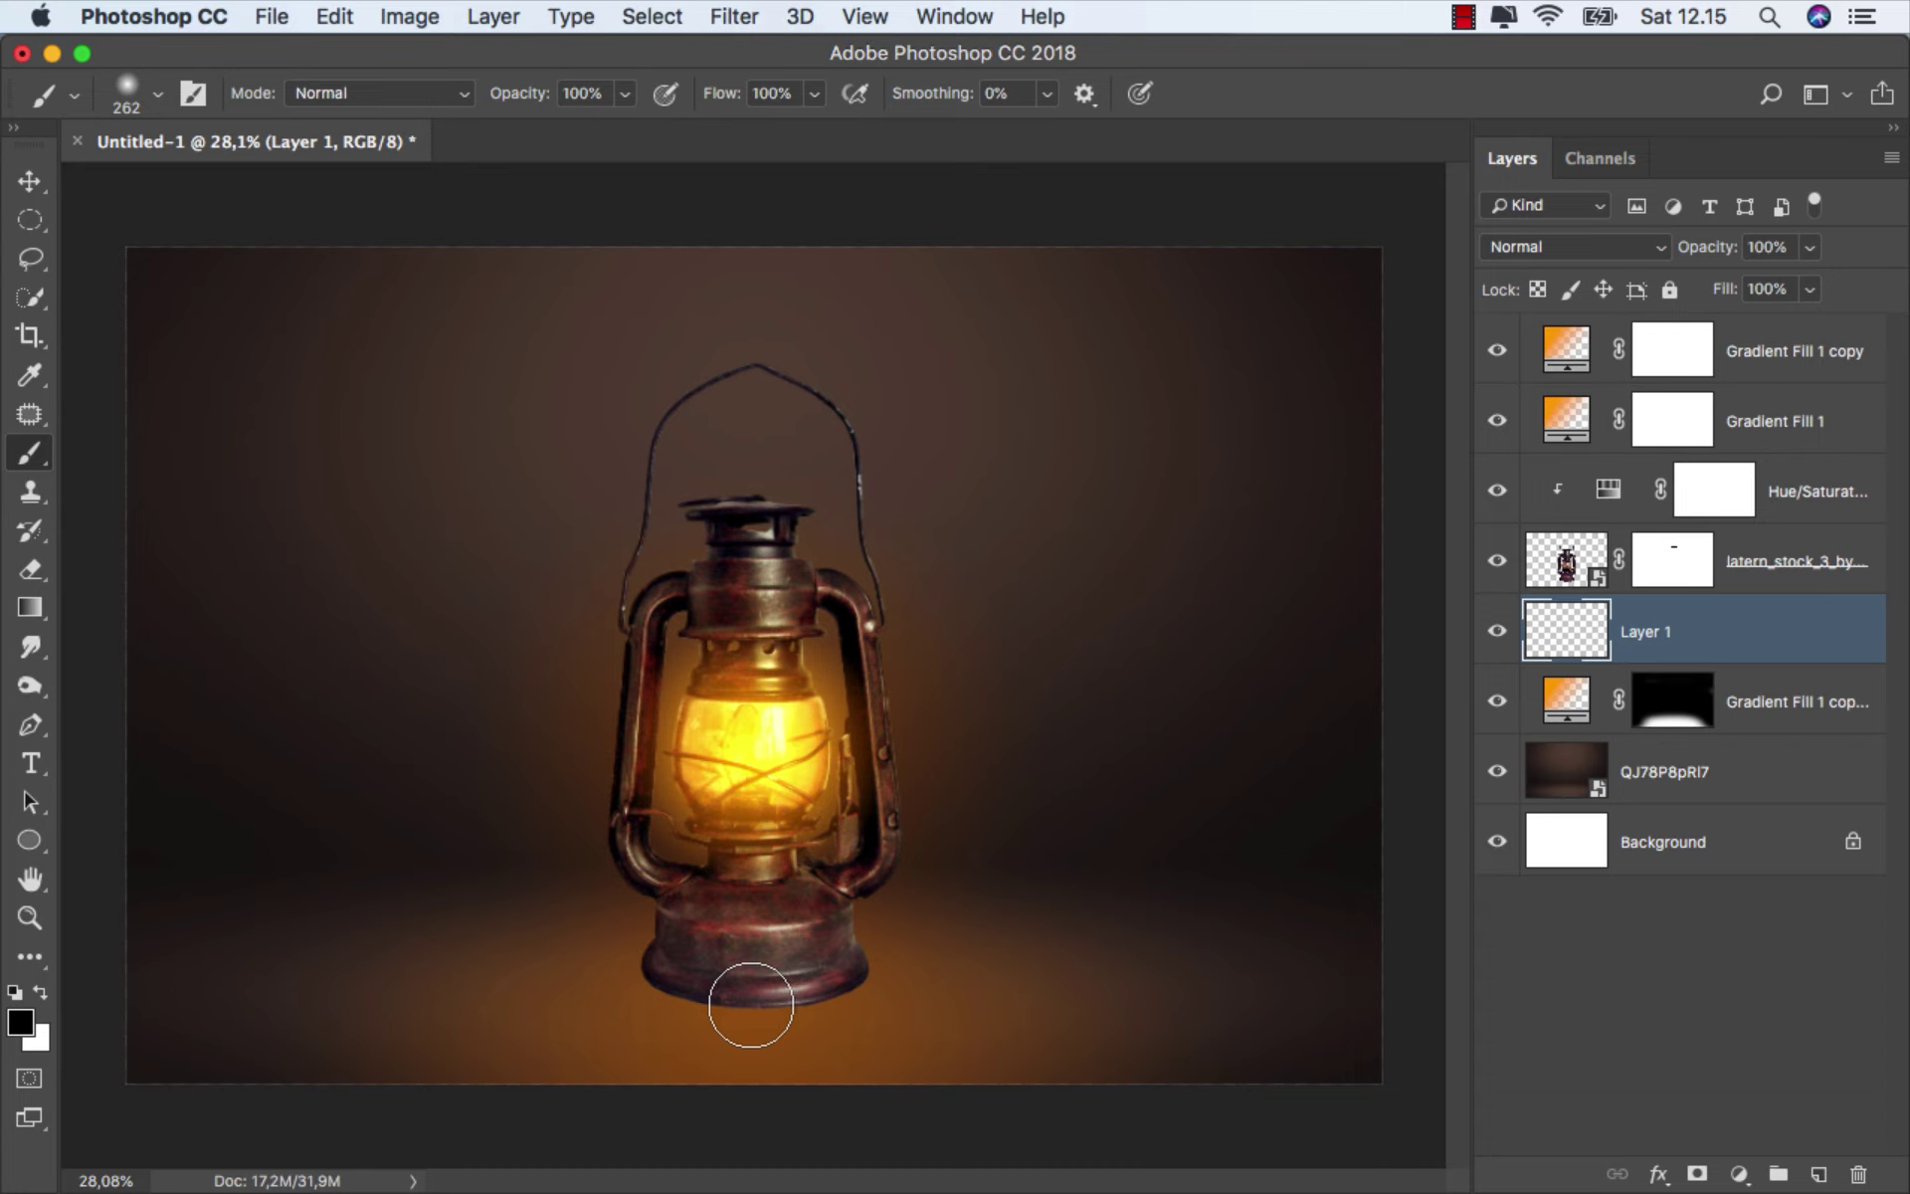
{"action": "left_click", "coordinate": [751, 1005]}
- Free-transform the shadow to make it much wider and flatter, then commit it
{"action": "key", "text": "super+t"}
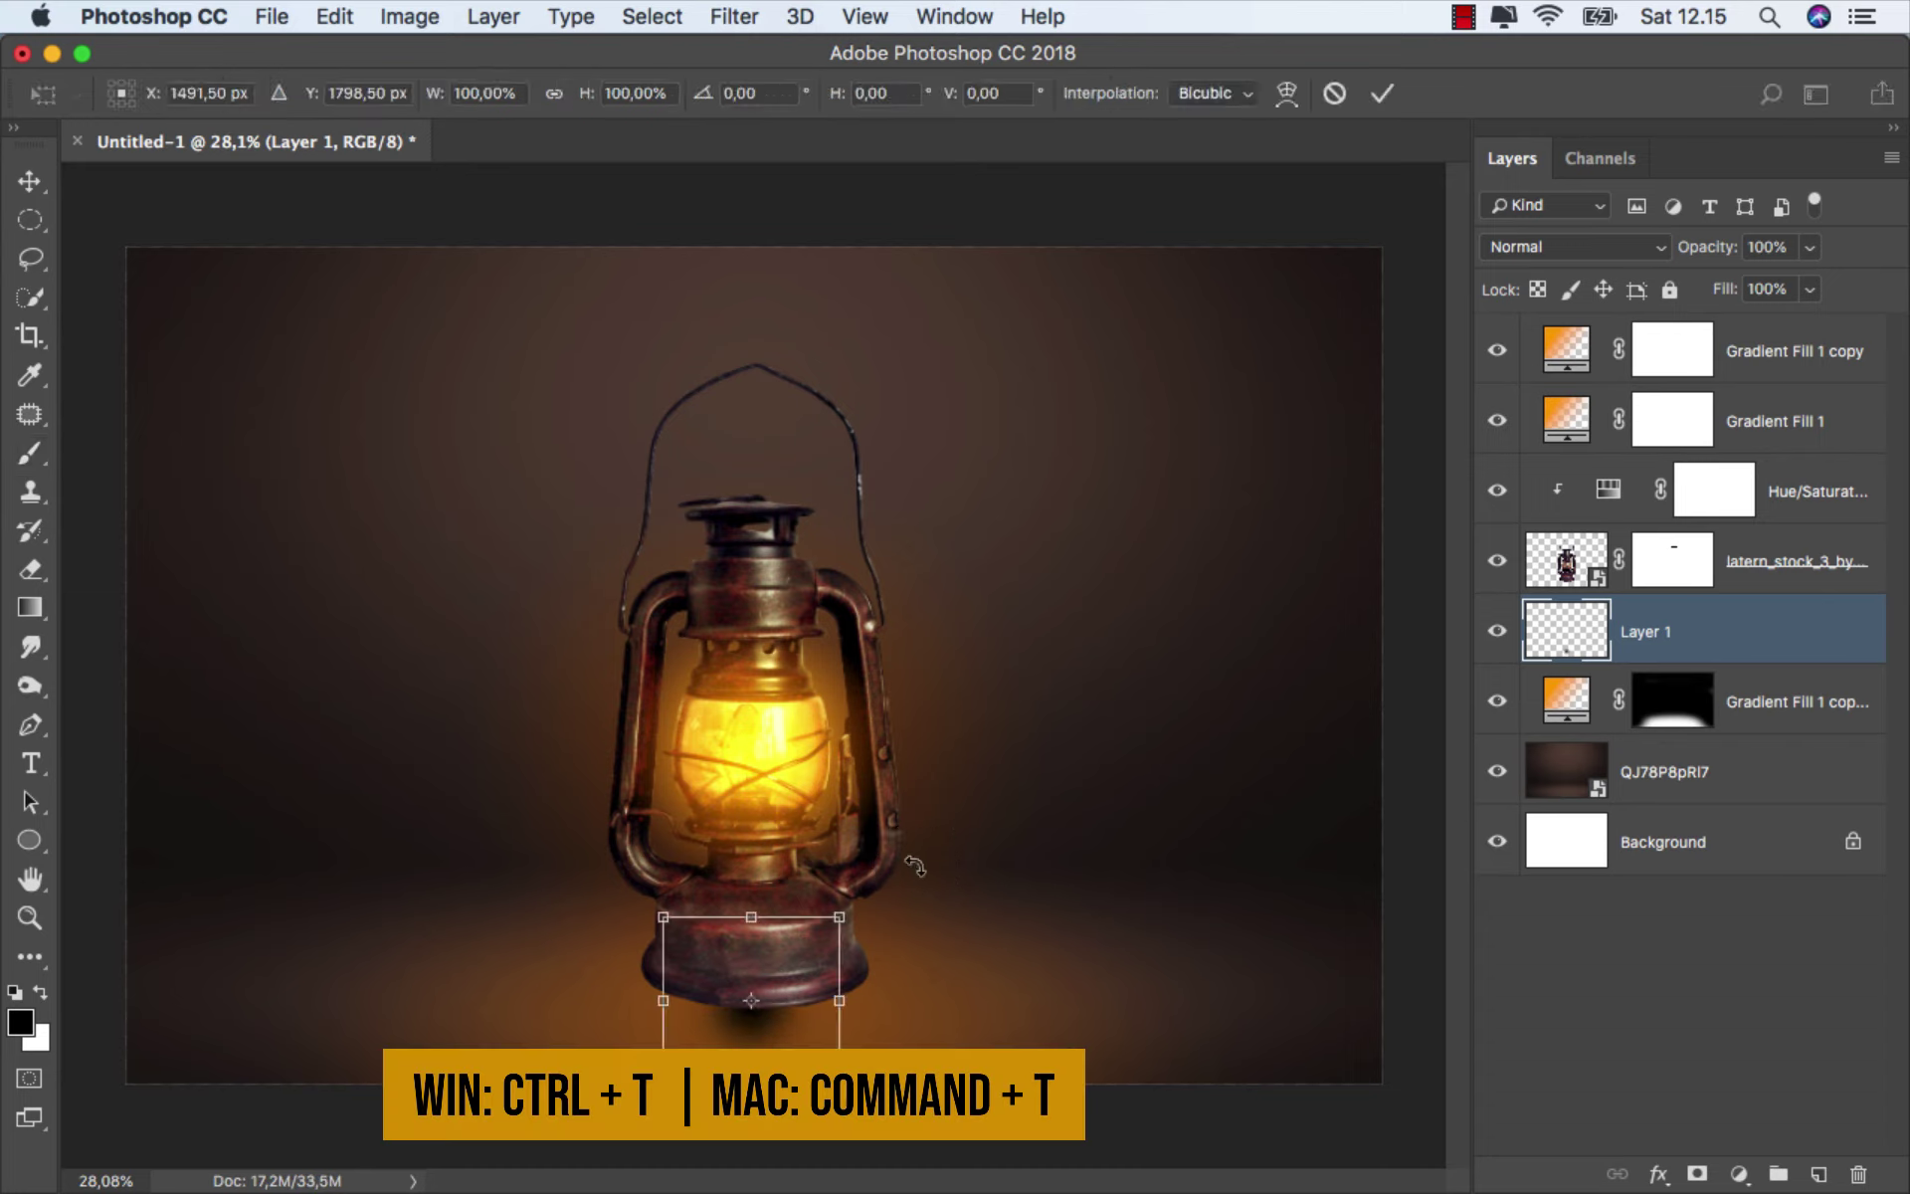
{"action": "mouse_move", "coordinate": [841, 1000]}
{"action": "left_mouse_down"}
{"action": "mouse_move", "coordinate": [1103, 1000]}
{"action": "mouse_move", "coordinate": [1110, 954]}
{"action": "left_mouse_up"}
{"action": "left_click_drag", "start_coordinate": [751, 1083], "coordinate": [755, 1047]}
{"action": "left_click_drag", "start_coordinate": [751, 916], "coordinate": [746, 908]}
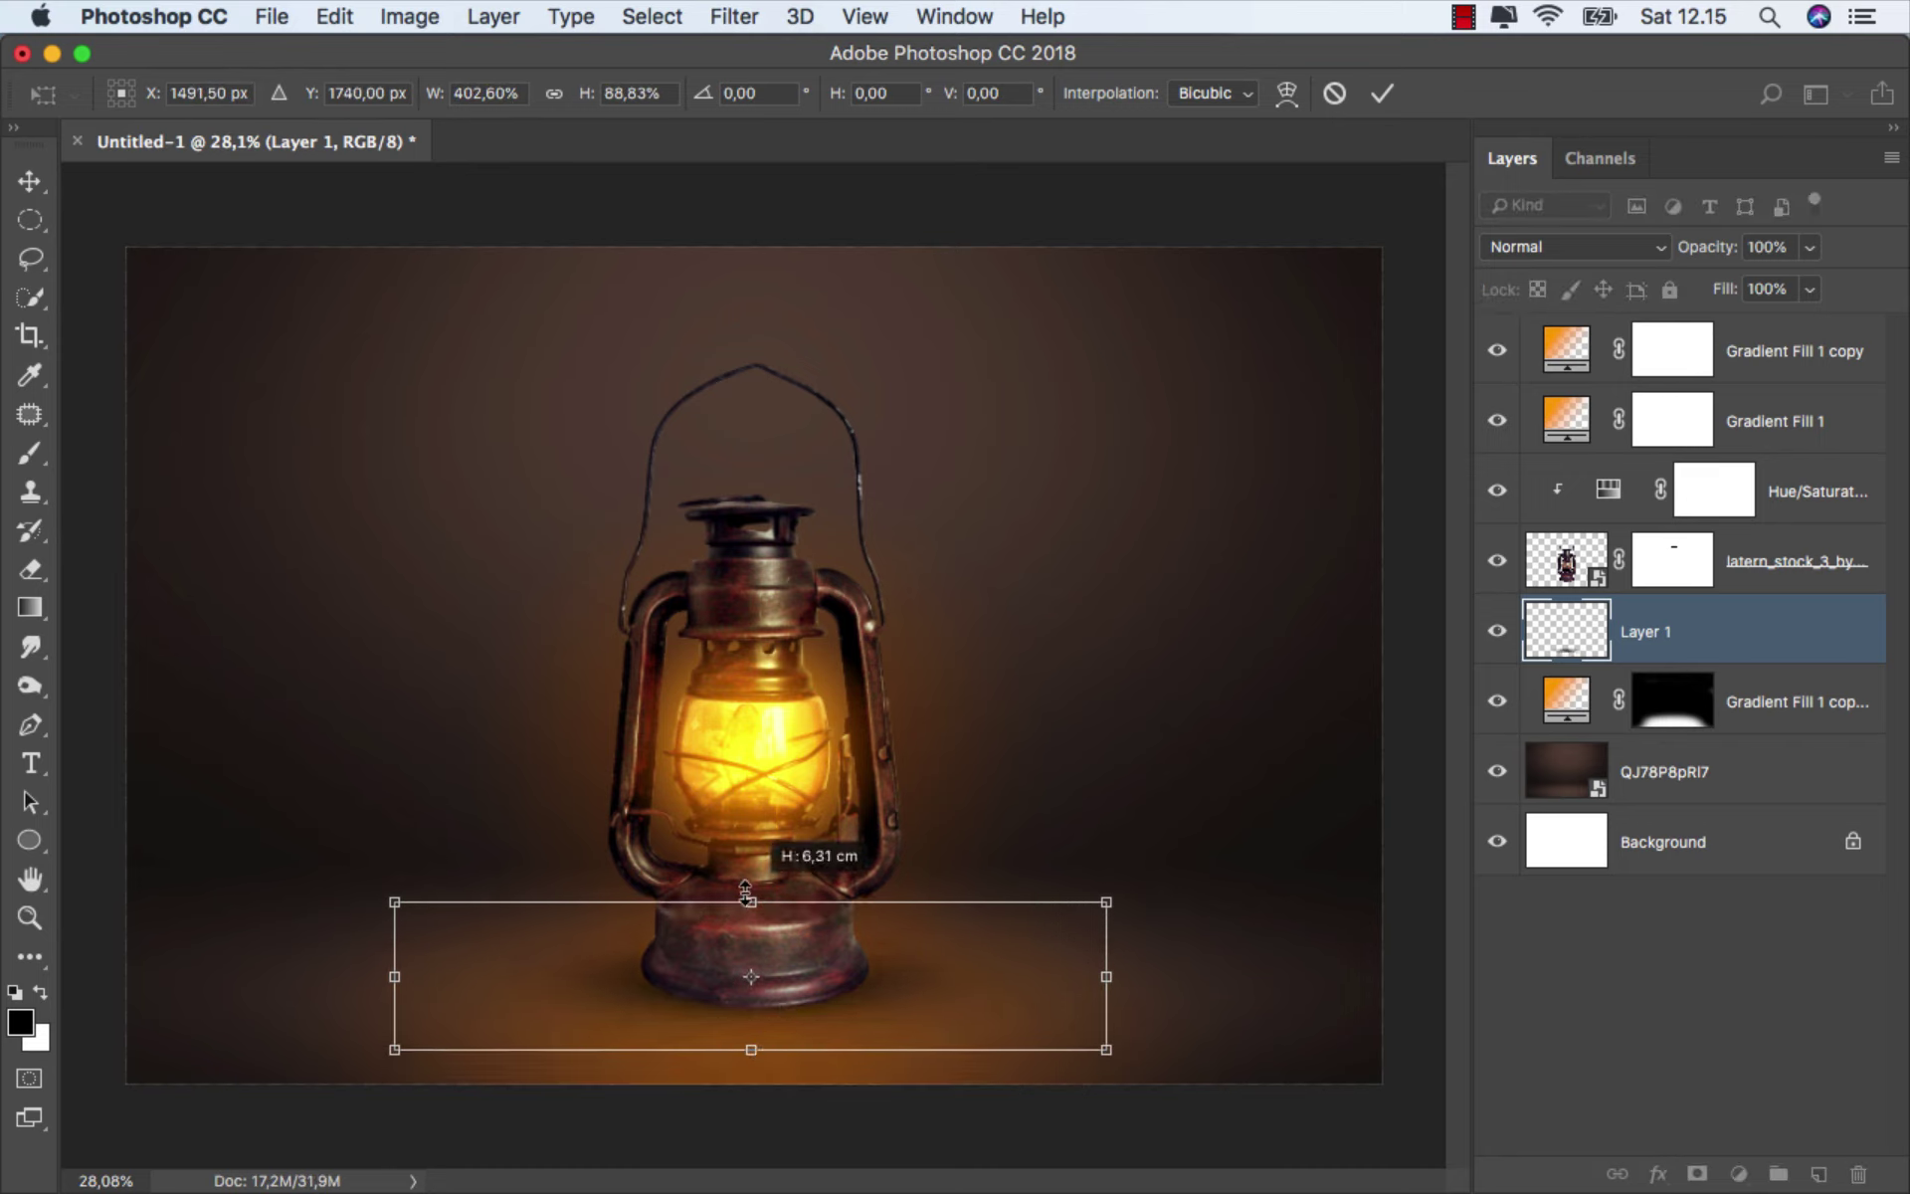
{"action": "left_click_drag", "start_coordinate": [1107, 980], "coordinate": [1147, 978]}
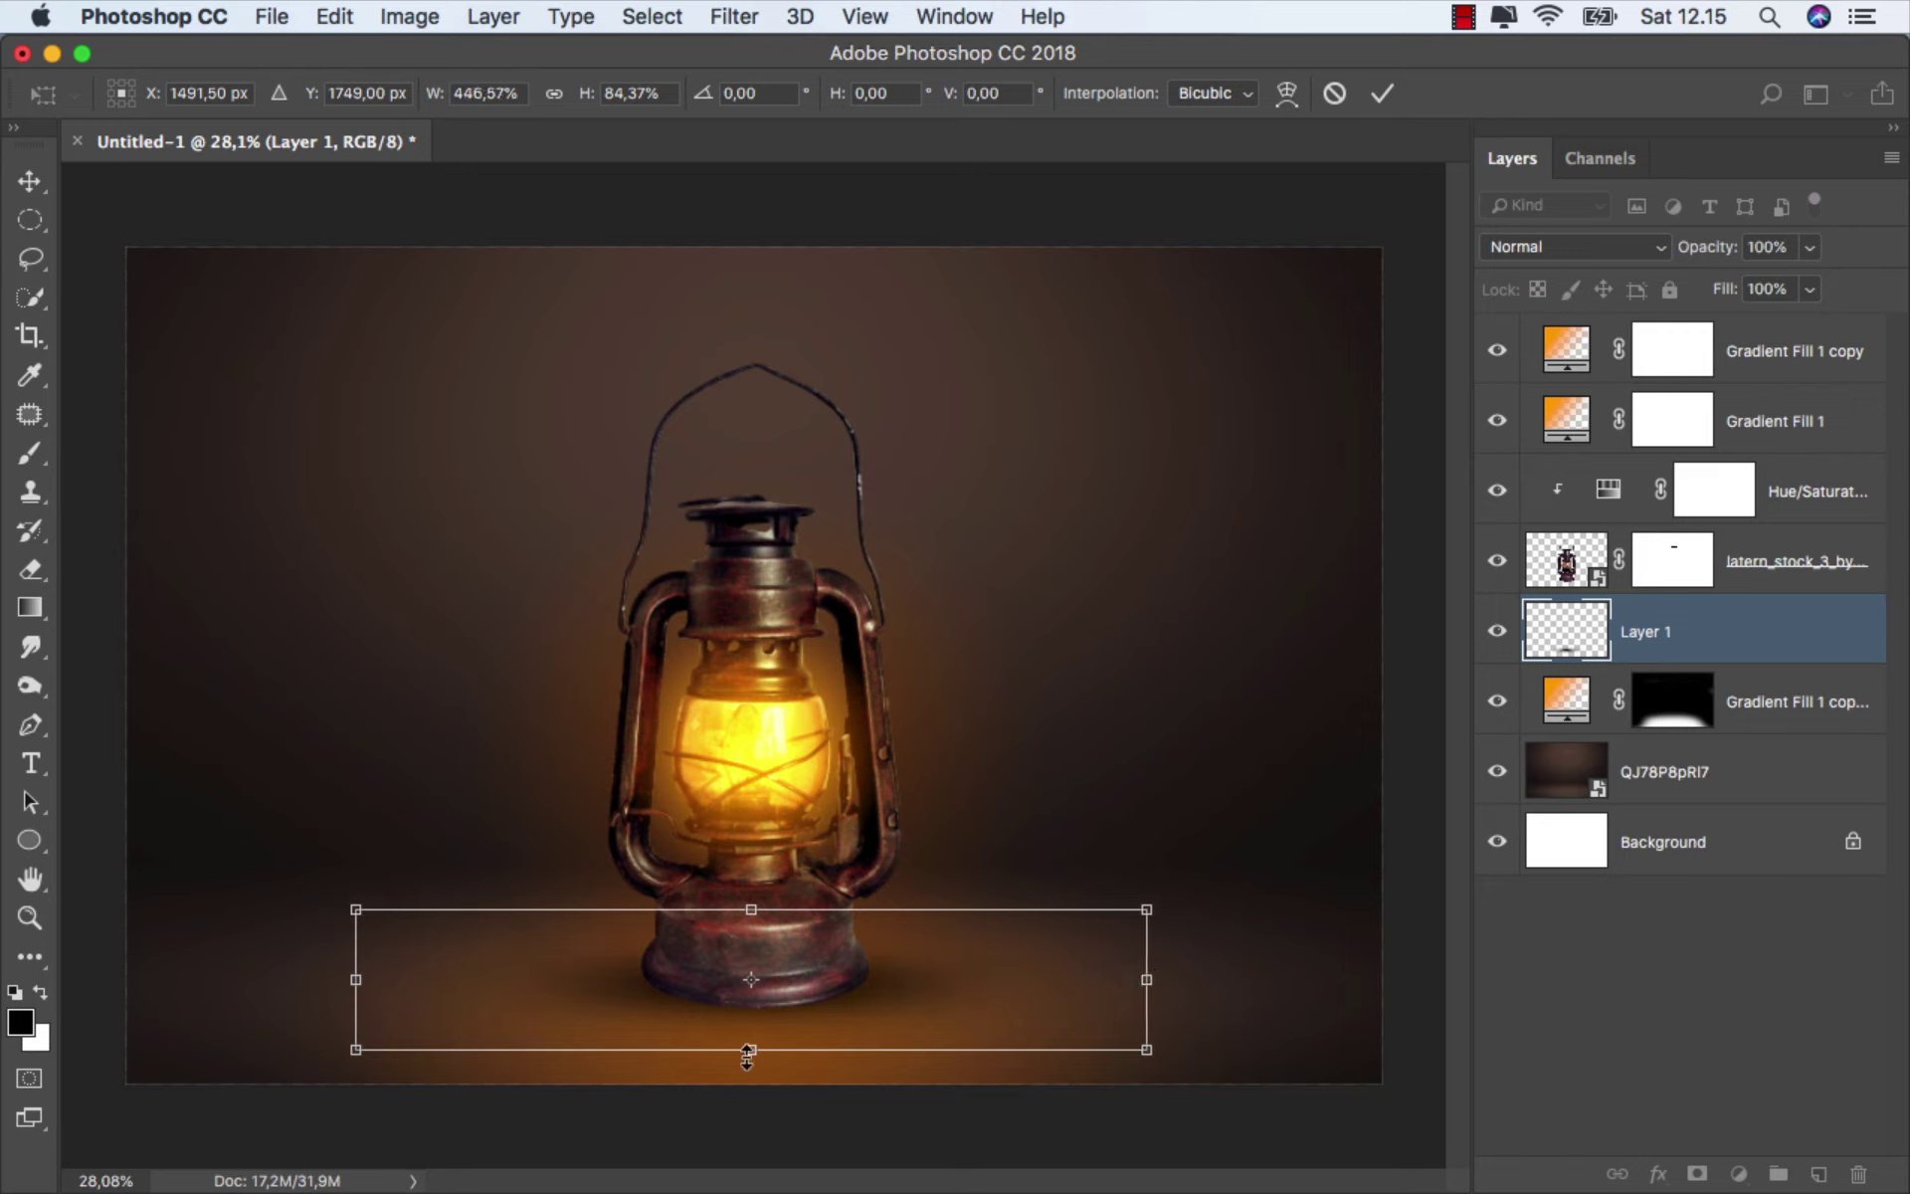
{"action": "left_click_drag", "start_coordinate": [747, 1052], "coordinate": [751, 1055]}
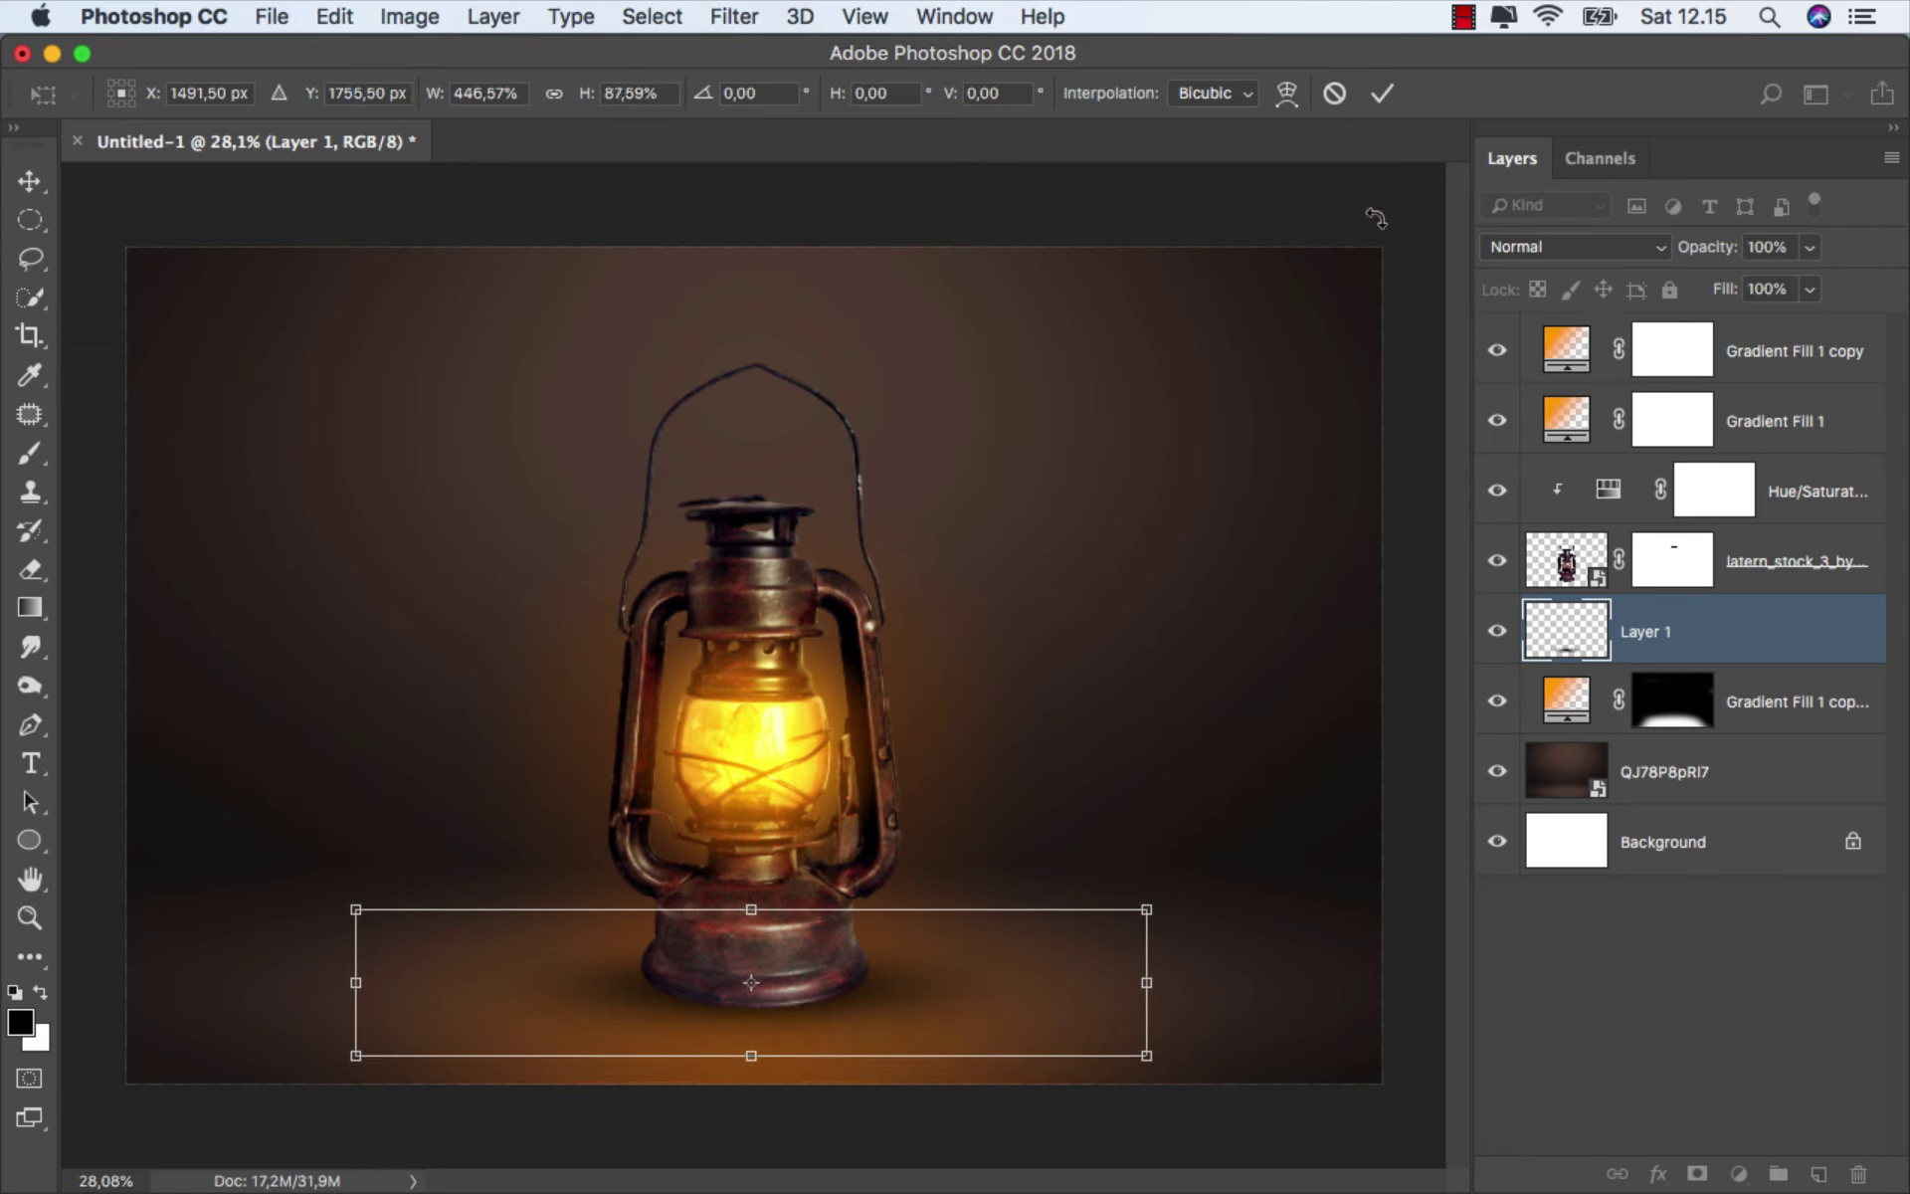
{"action": "left_click", "coordinate": [1382, 93]}
{"action": "key", "text": "b"}
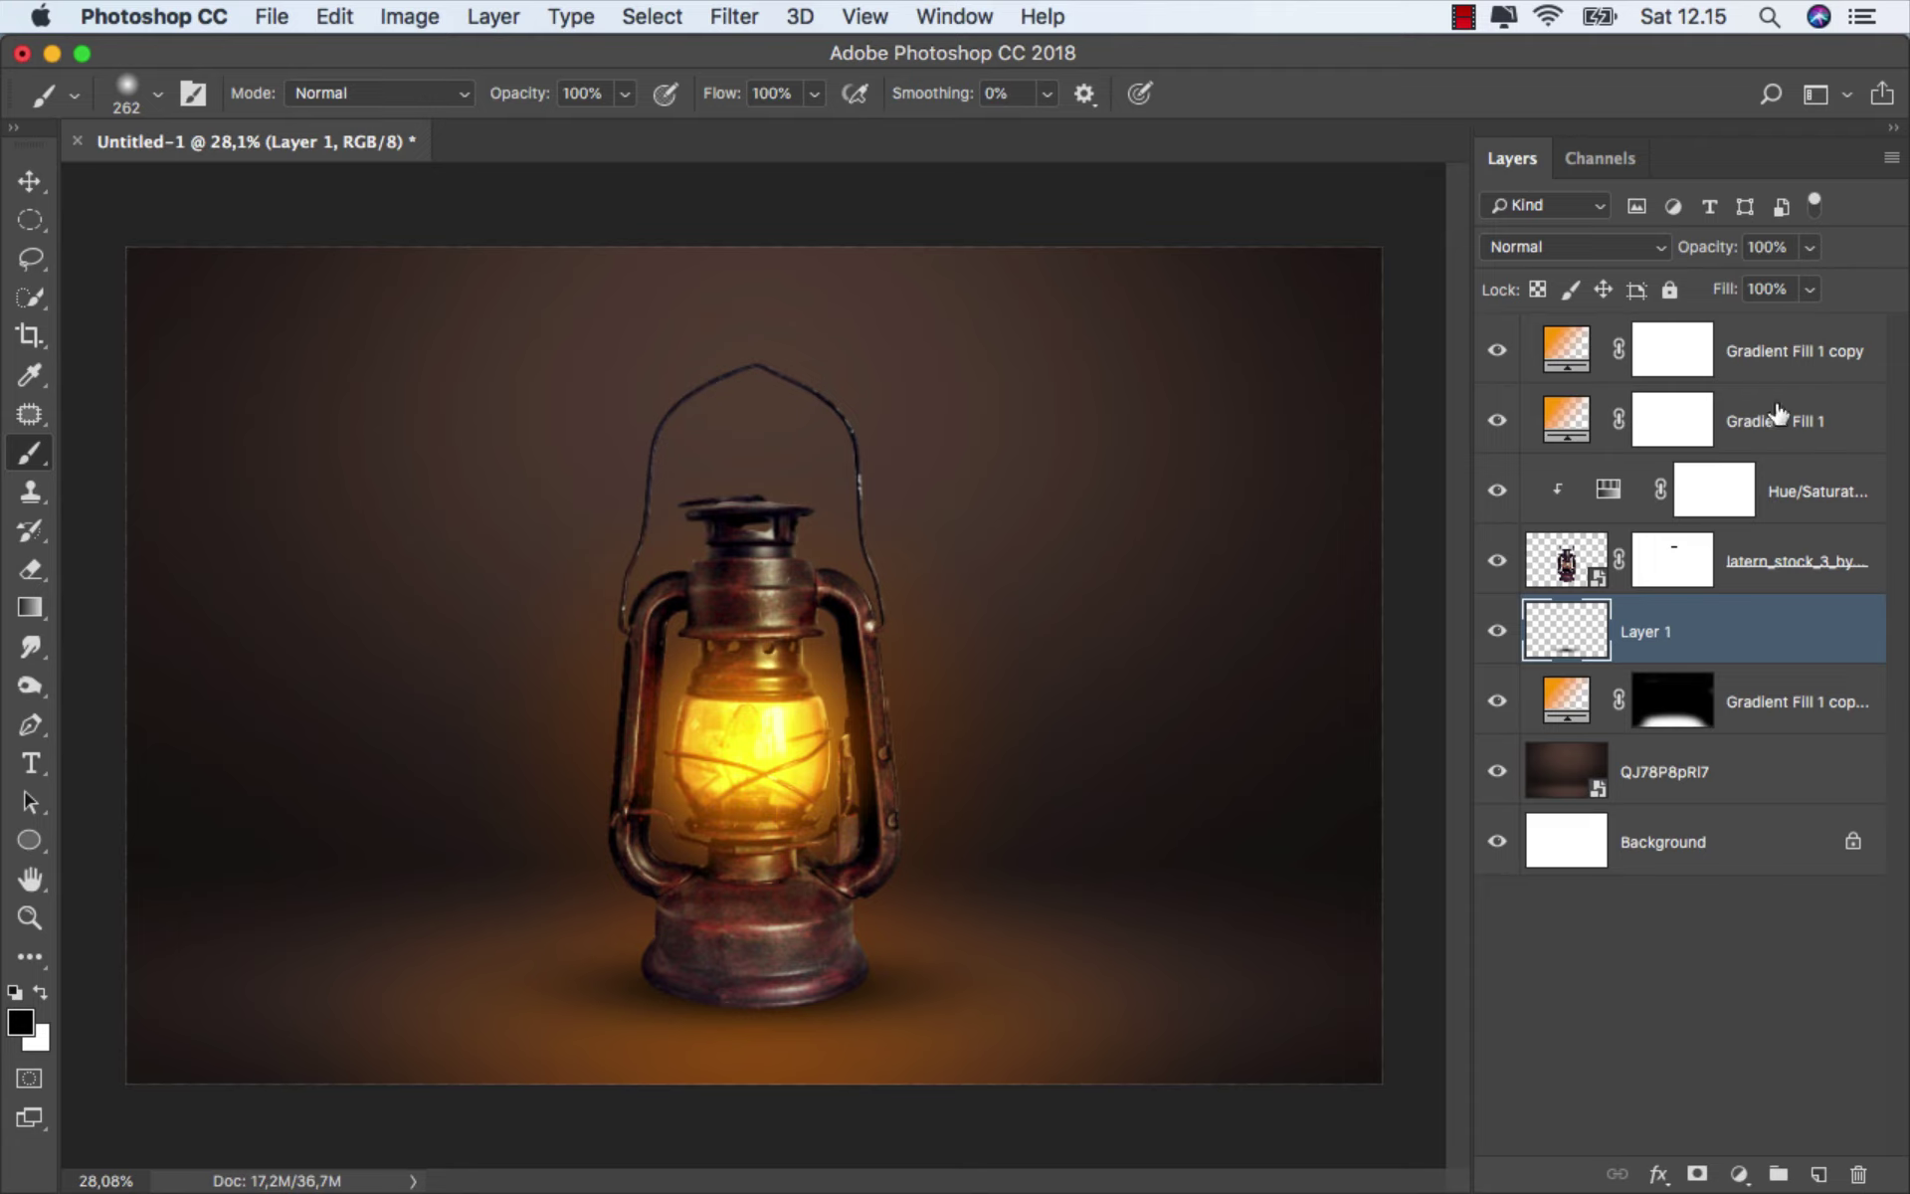
- Set the first shadow layer's fill to 75% and add another empty layer
{"action": "left_click", "coordinate": [1803, 290]}
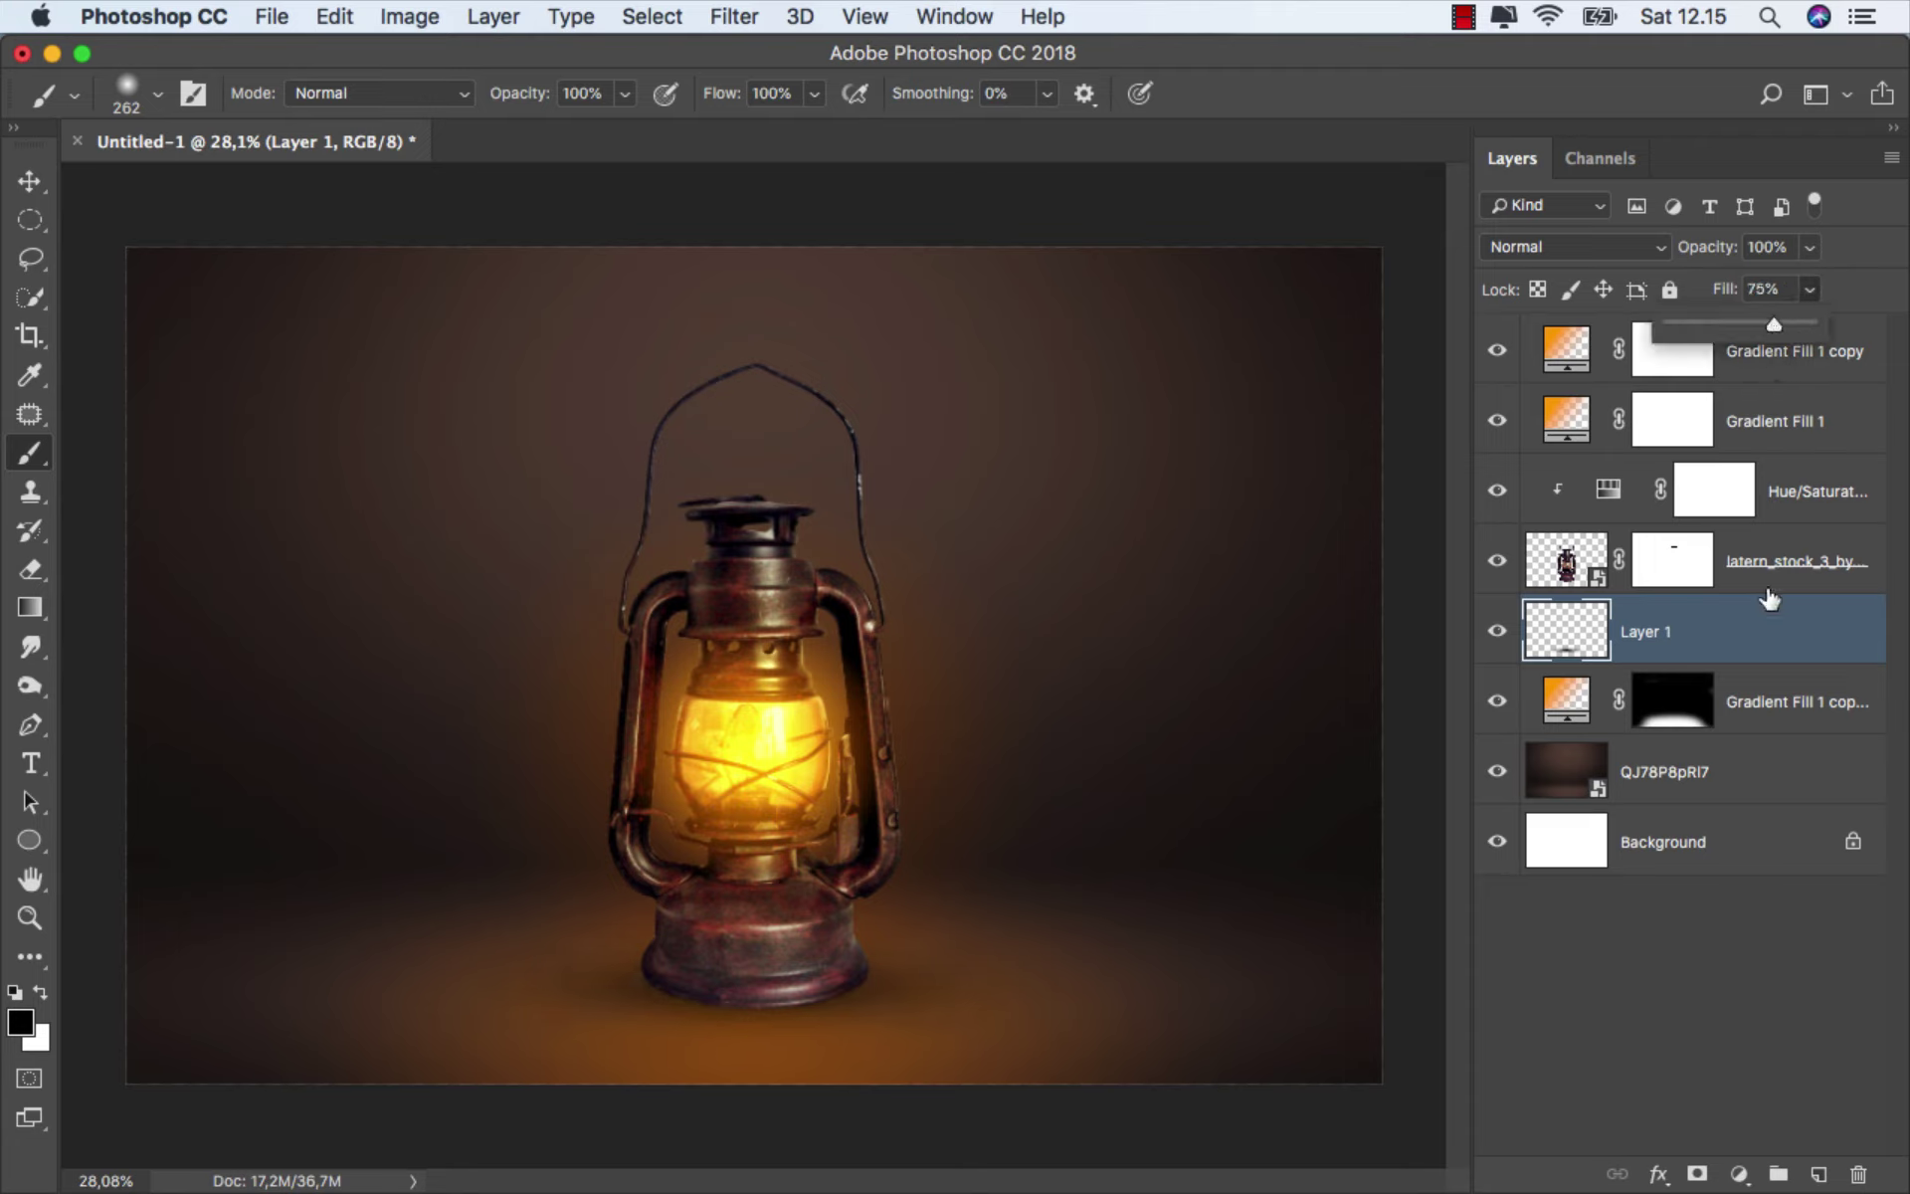
{"action": "left_click", "coordinate": [1758, 647]}
{"action": "left_click", "coordinate": [1817, 1174]}
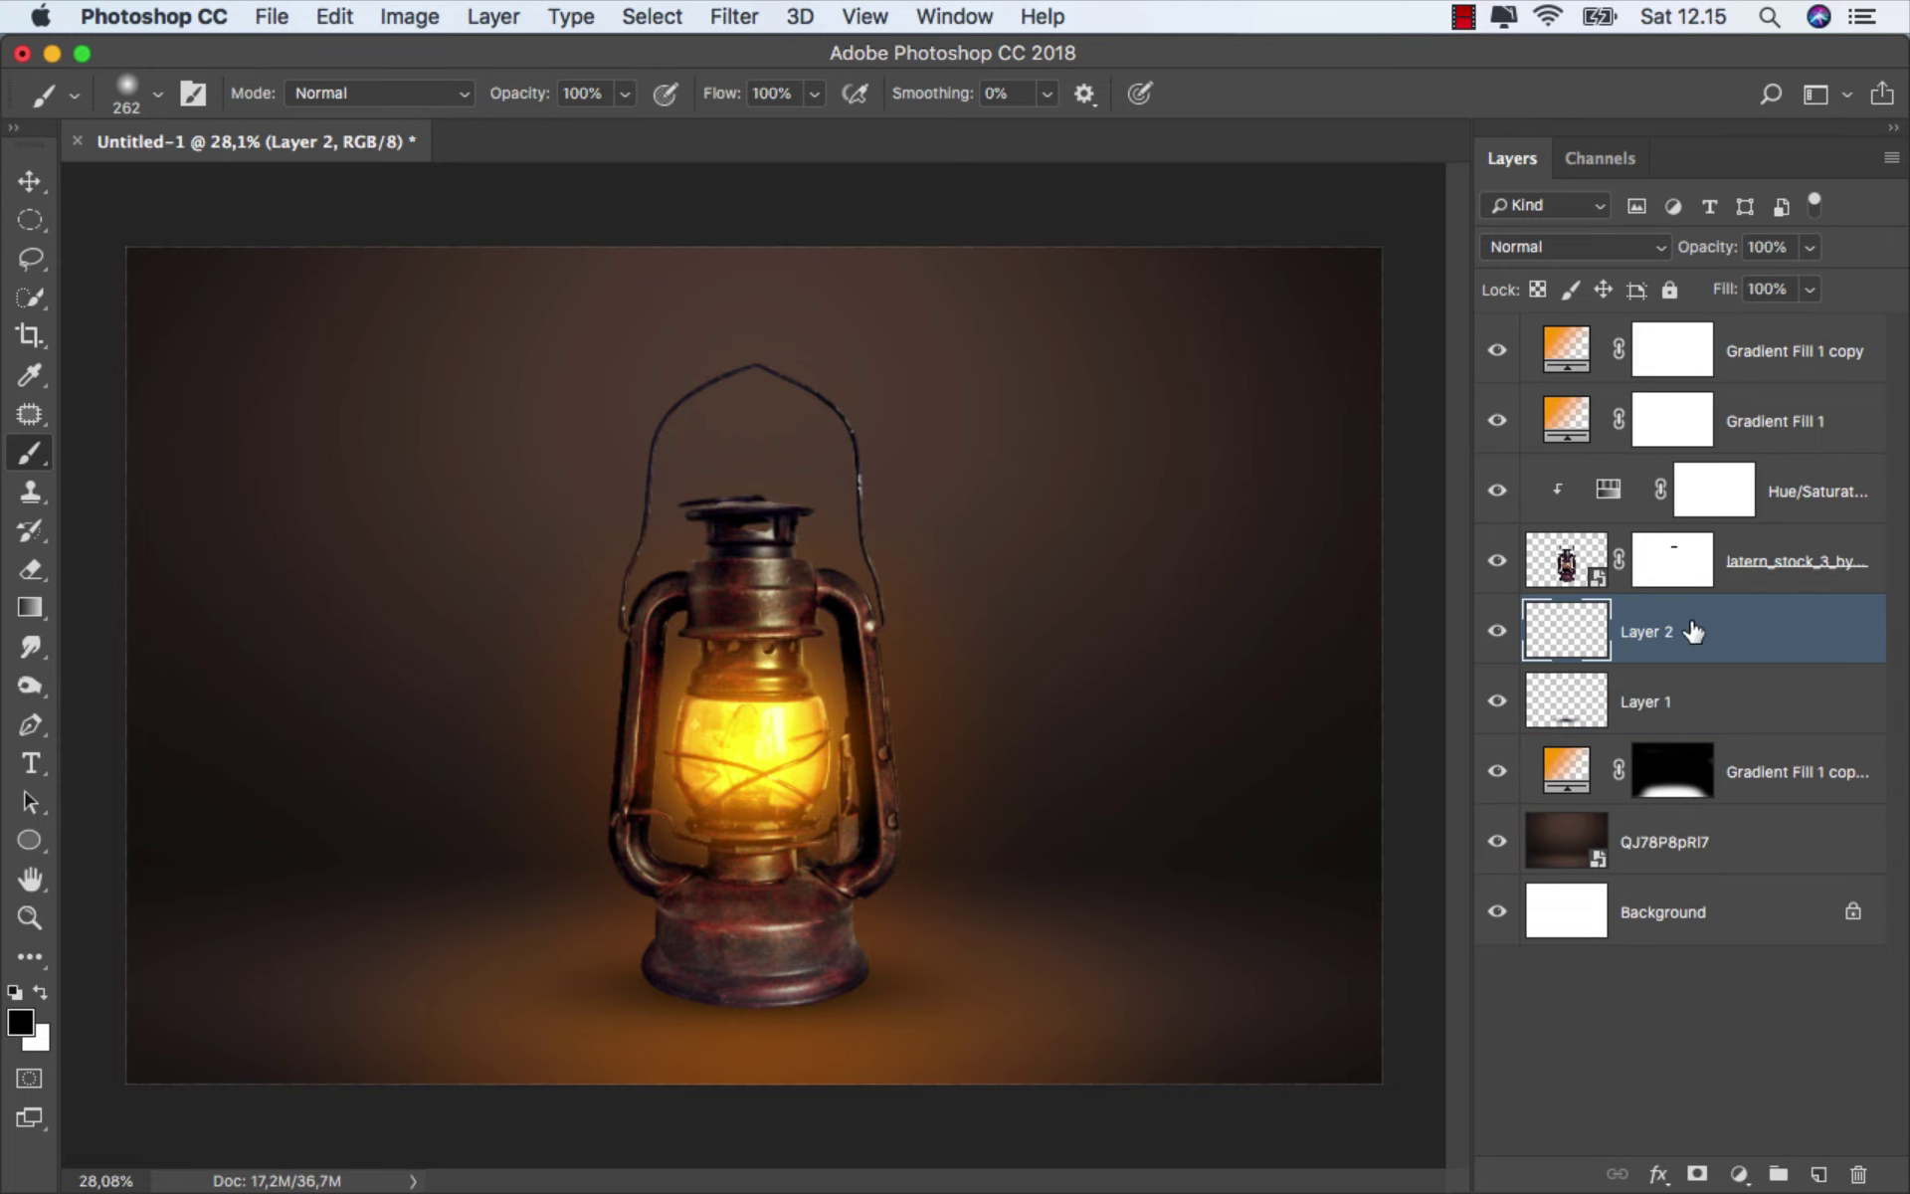
- Paint a soft dark contact shadow along the lantern base's bottom rim, then fit the view
{"action": "scroll", "coordinate": [791, 975], "scroll_direction": "up", "scroll_amount": 3}
{"action": "left_click_drag", "start_coordinate": [682, 903], "coordinate": [588, 895]}
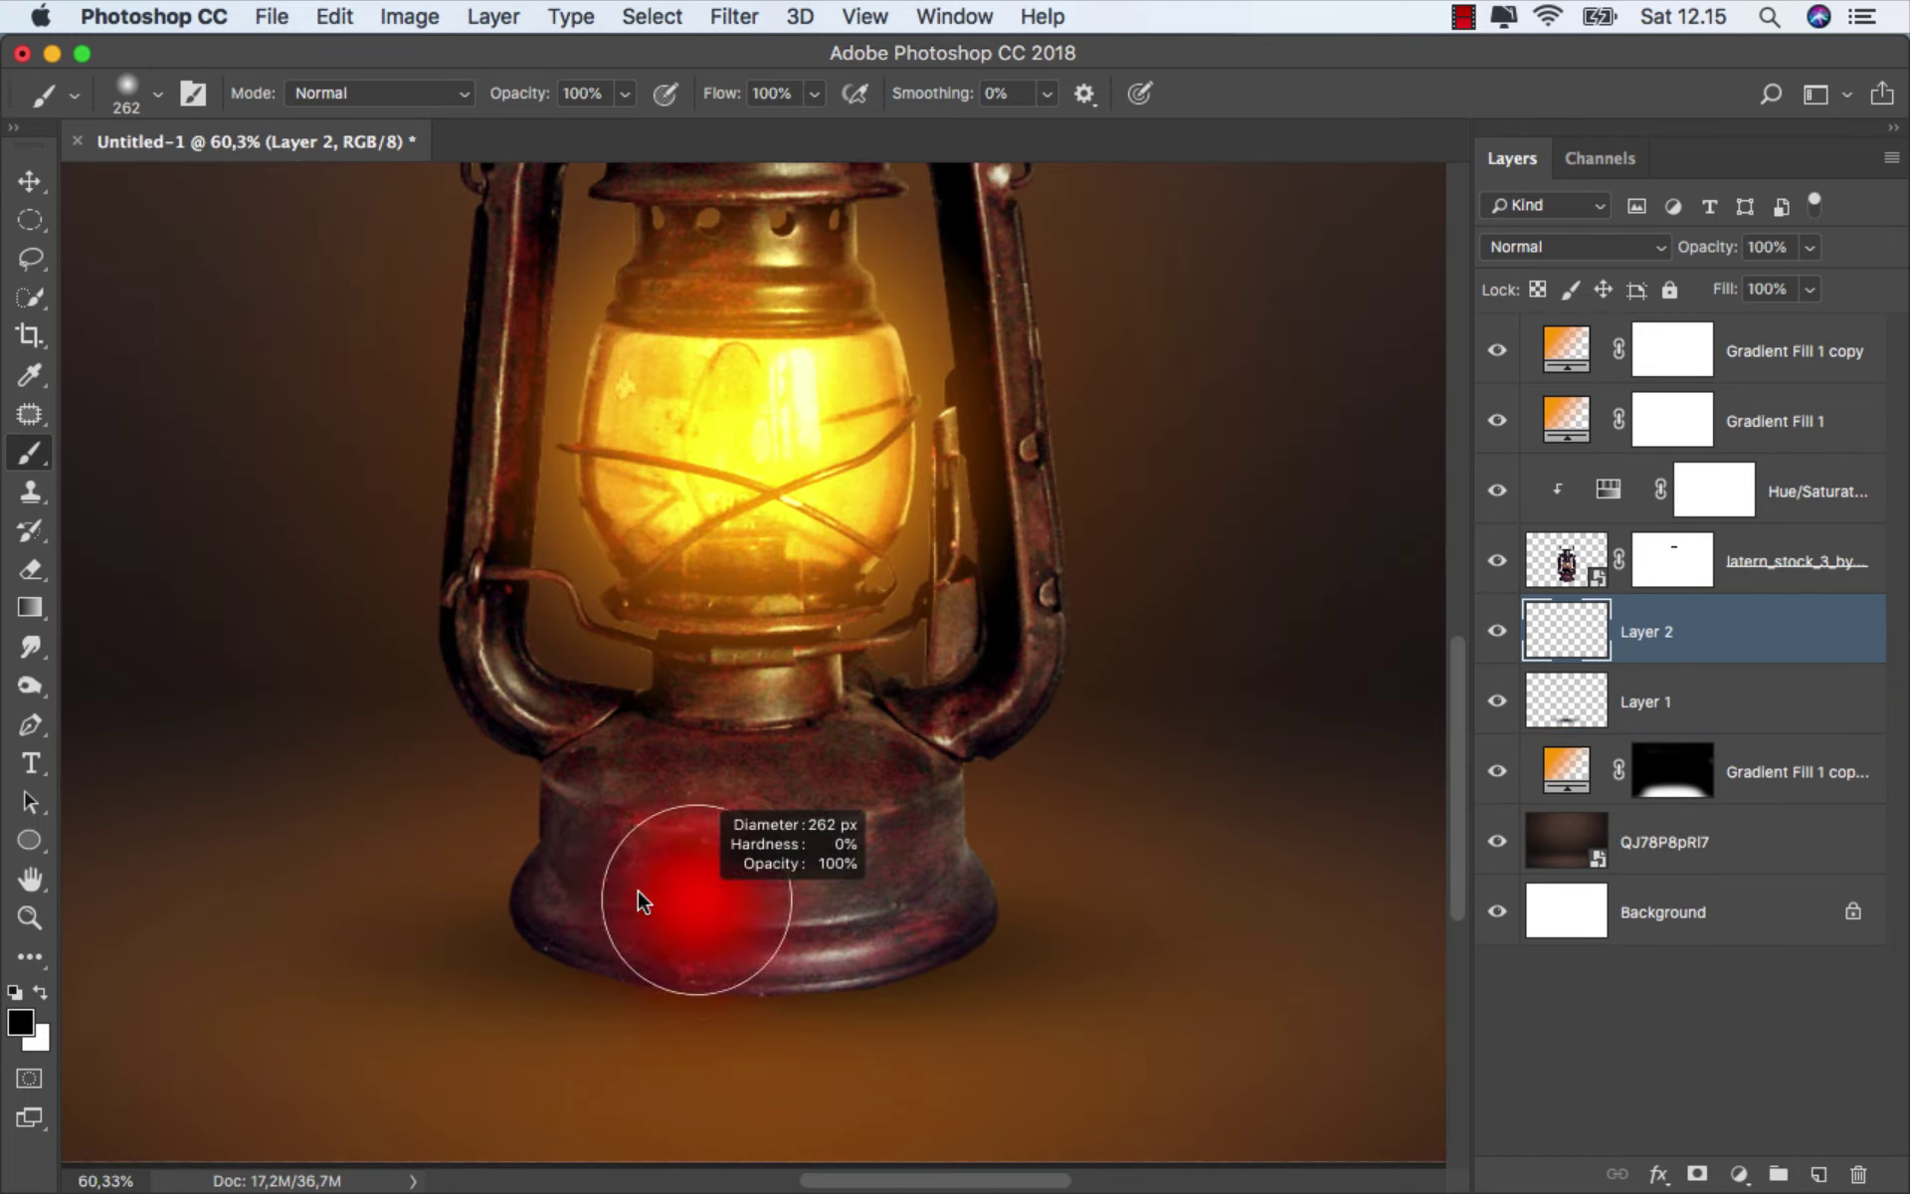
{"action": "scroll", "coordinate": [575, 853], "scroll_direction": "down", "scroll_amount": 1}
{"action": "scroll", "coordinate": [575, 854], "scroll_direction": "up", "scroll_amount": 3}
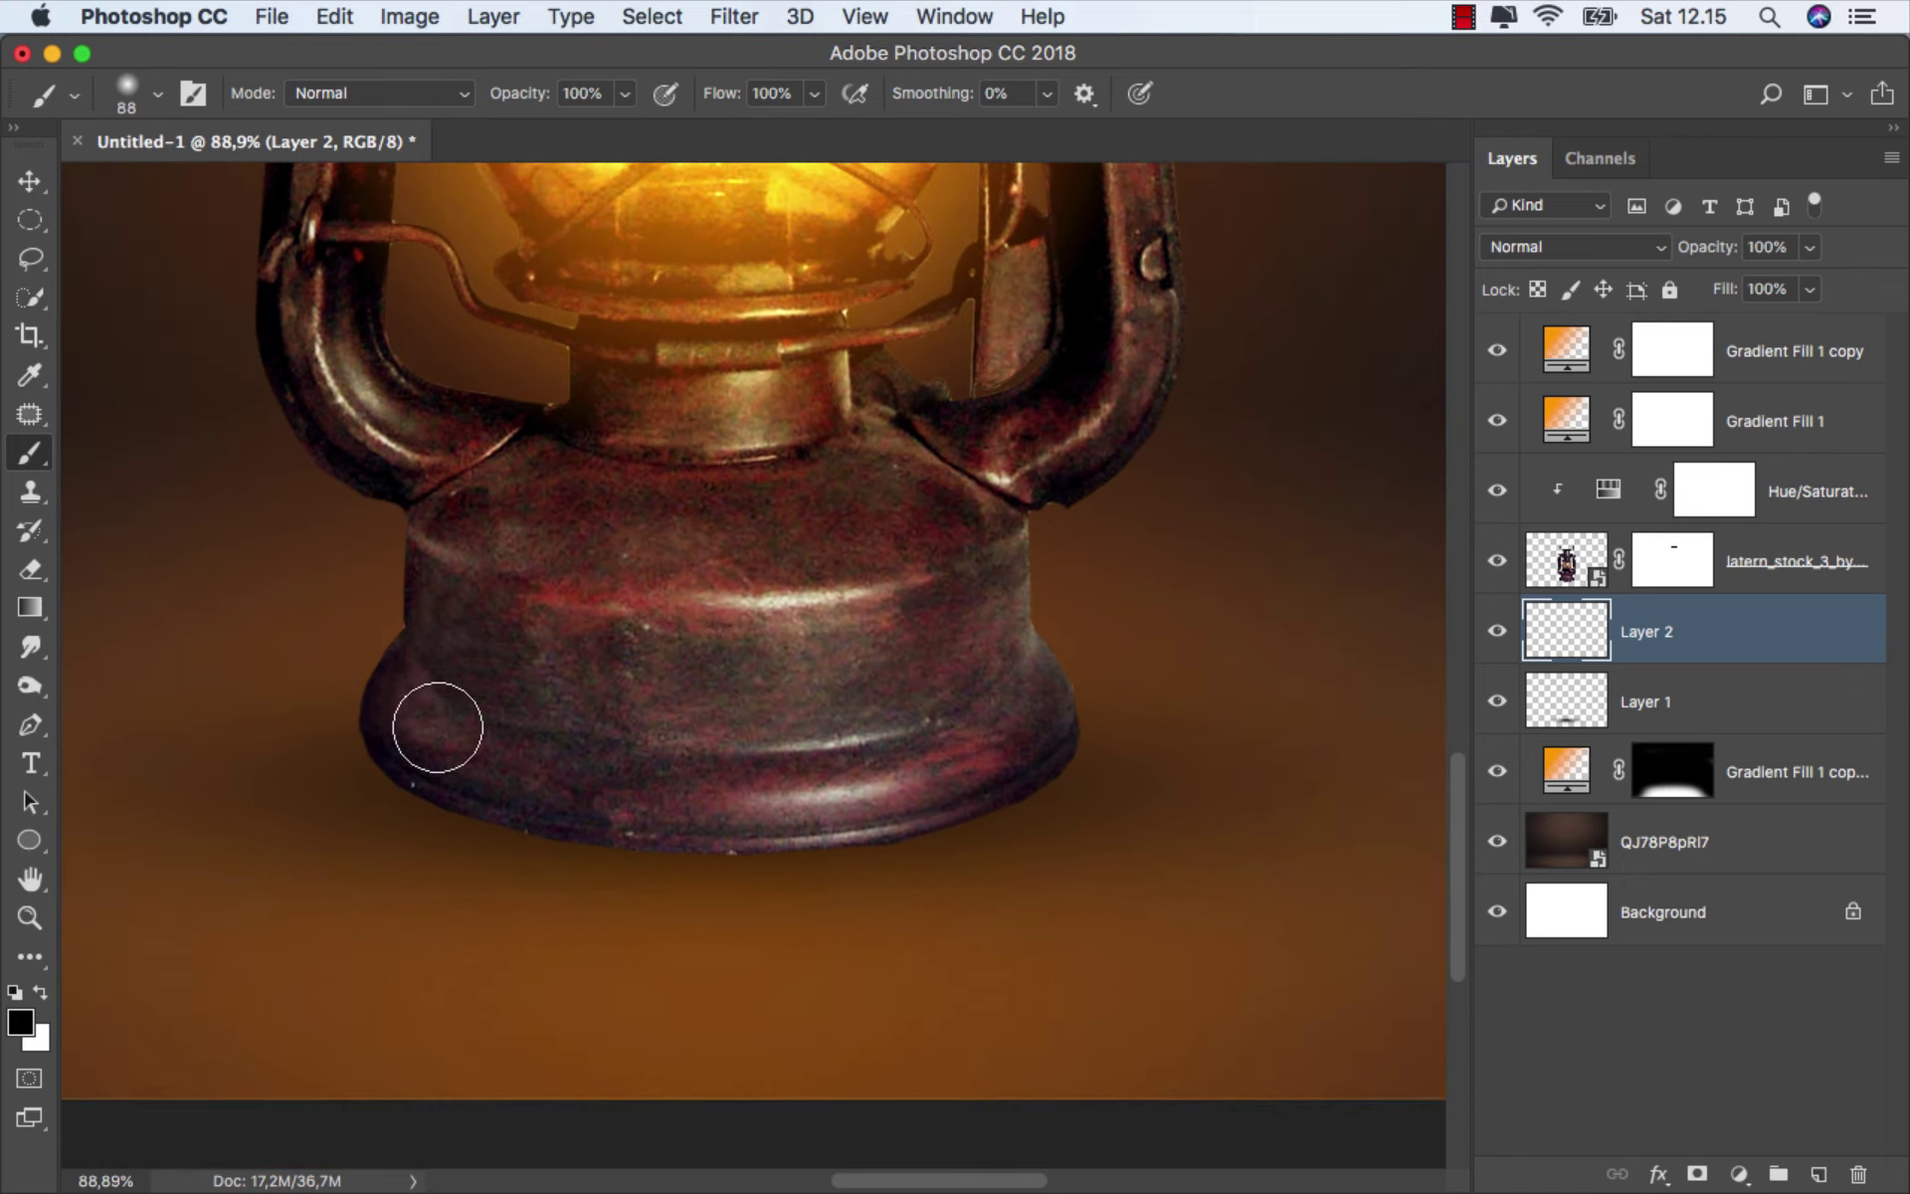
{"action": "mouse_move", "coordinate": [435, 714]}
{"action": "left_mouse_down"}
{"action": "mouse_move", "coordinate": [397, 719]}
{"action": "mouse_move", "coordinate": [447, 789]}
{"action": "mouse_move", "coordinate": [615, 833]}
{"action": "mouse_move", "coordinate": [972, 796]}
{"action": "mouse_move", "coordinate": [1032, 746]}
{"action": "mouse_move", "coordinate": [998, 780]}
{"action": "mouse_move", "coordinate": [862, 815]}
{"action": "mouse_move", "coordinate": [742, 806]}
{"action": "mouse_move", "coordinate": [661, 754]}
{"action": "mouse_move", "coordinate": [841, 757]}
{"action": "left_mouse_up"}
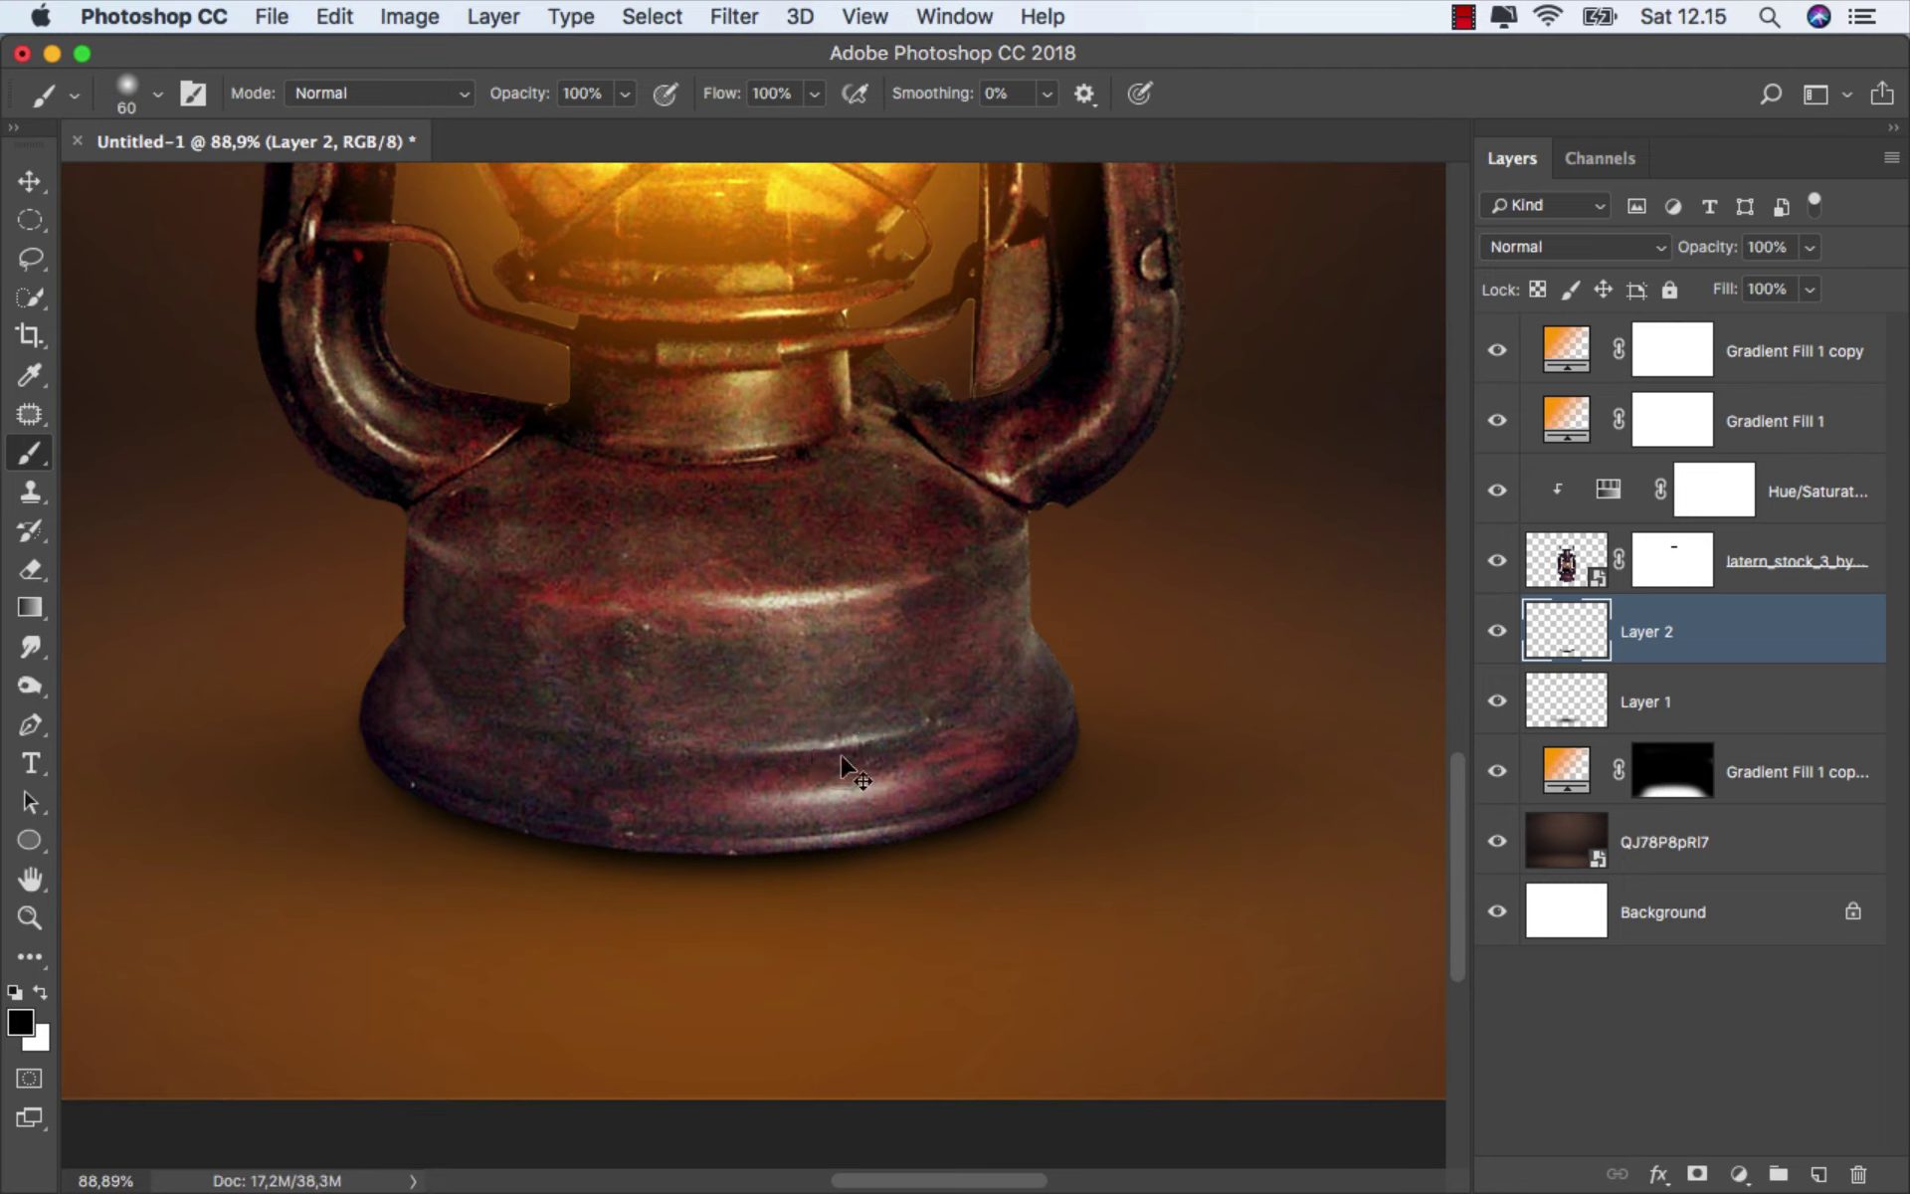
{"action": "key", "text": "cmd+0"}
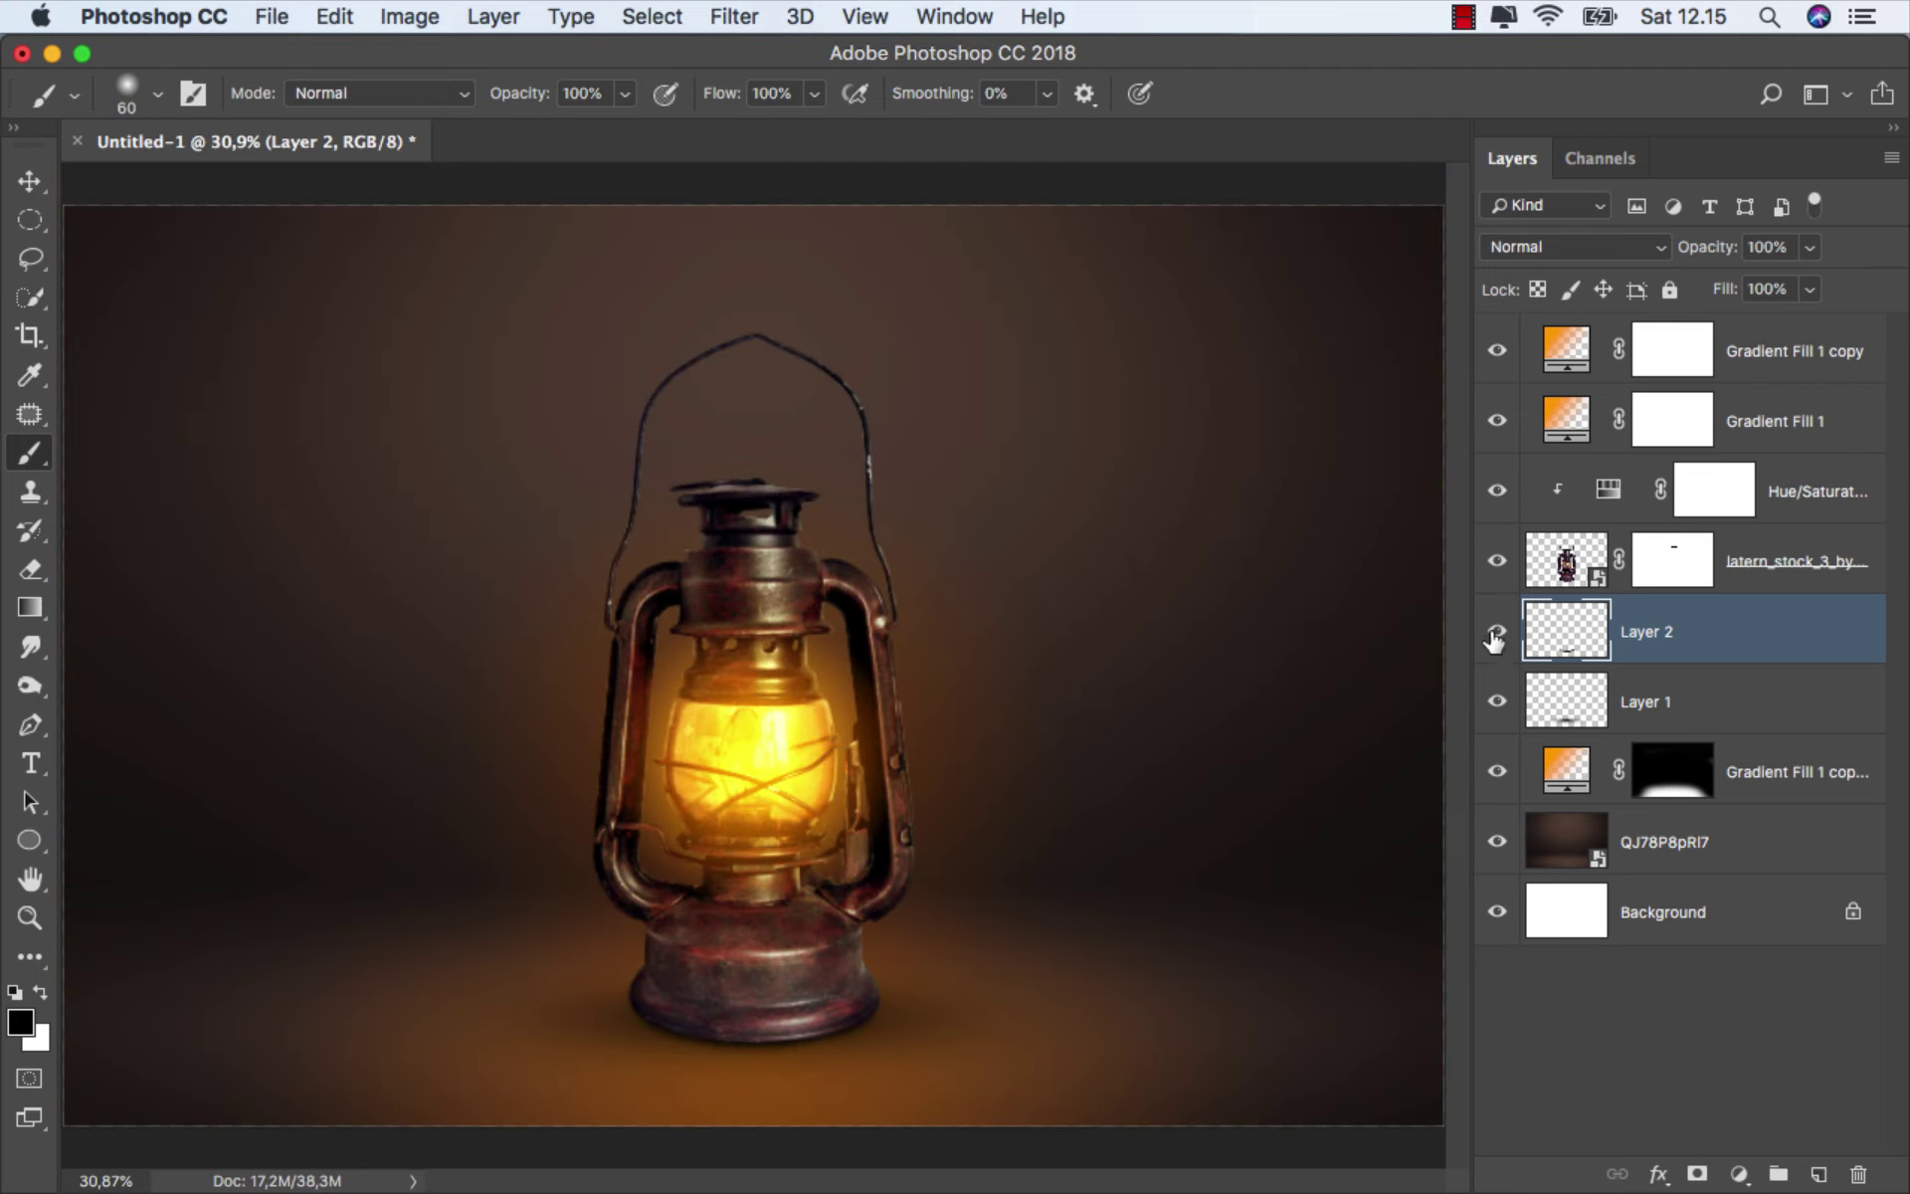
- Add an empty Layer 3 above the Hue/Saturation layer and make it a clipping mask on the lantern
{"action": "left_click", "coordinate": [1495, 633]}
{"action": "left_click", "coordinate": [1796, 497]}
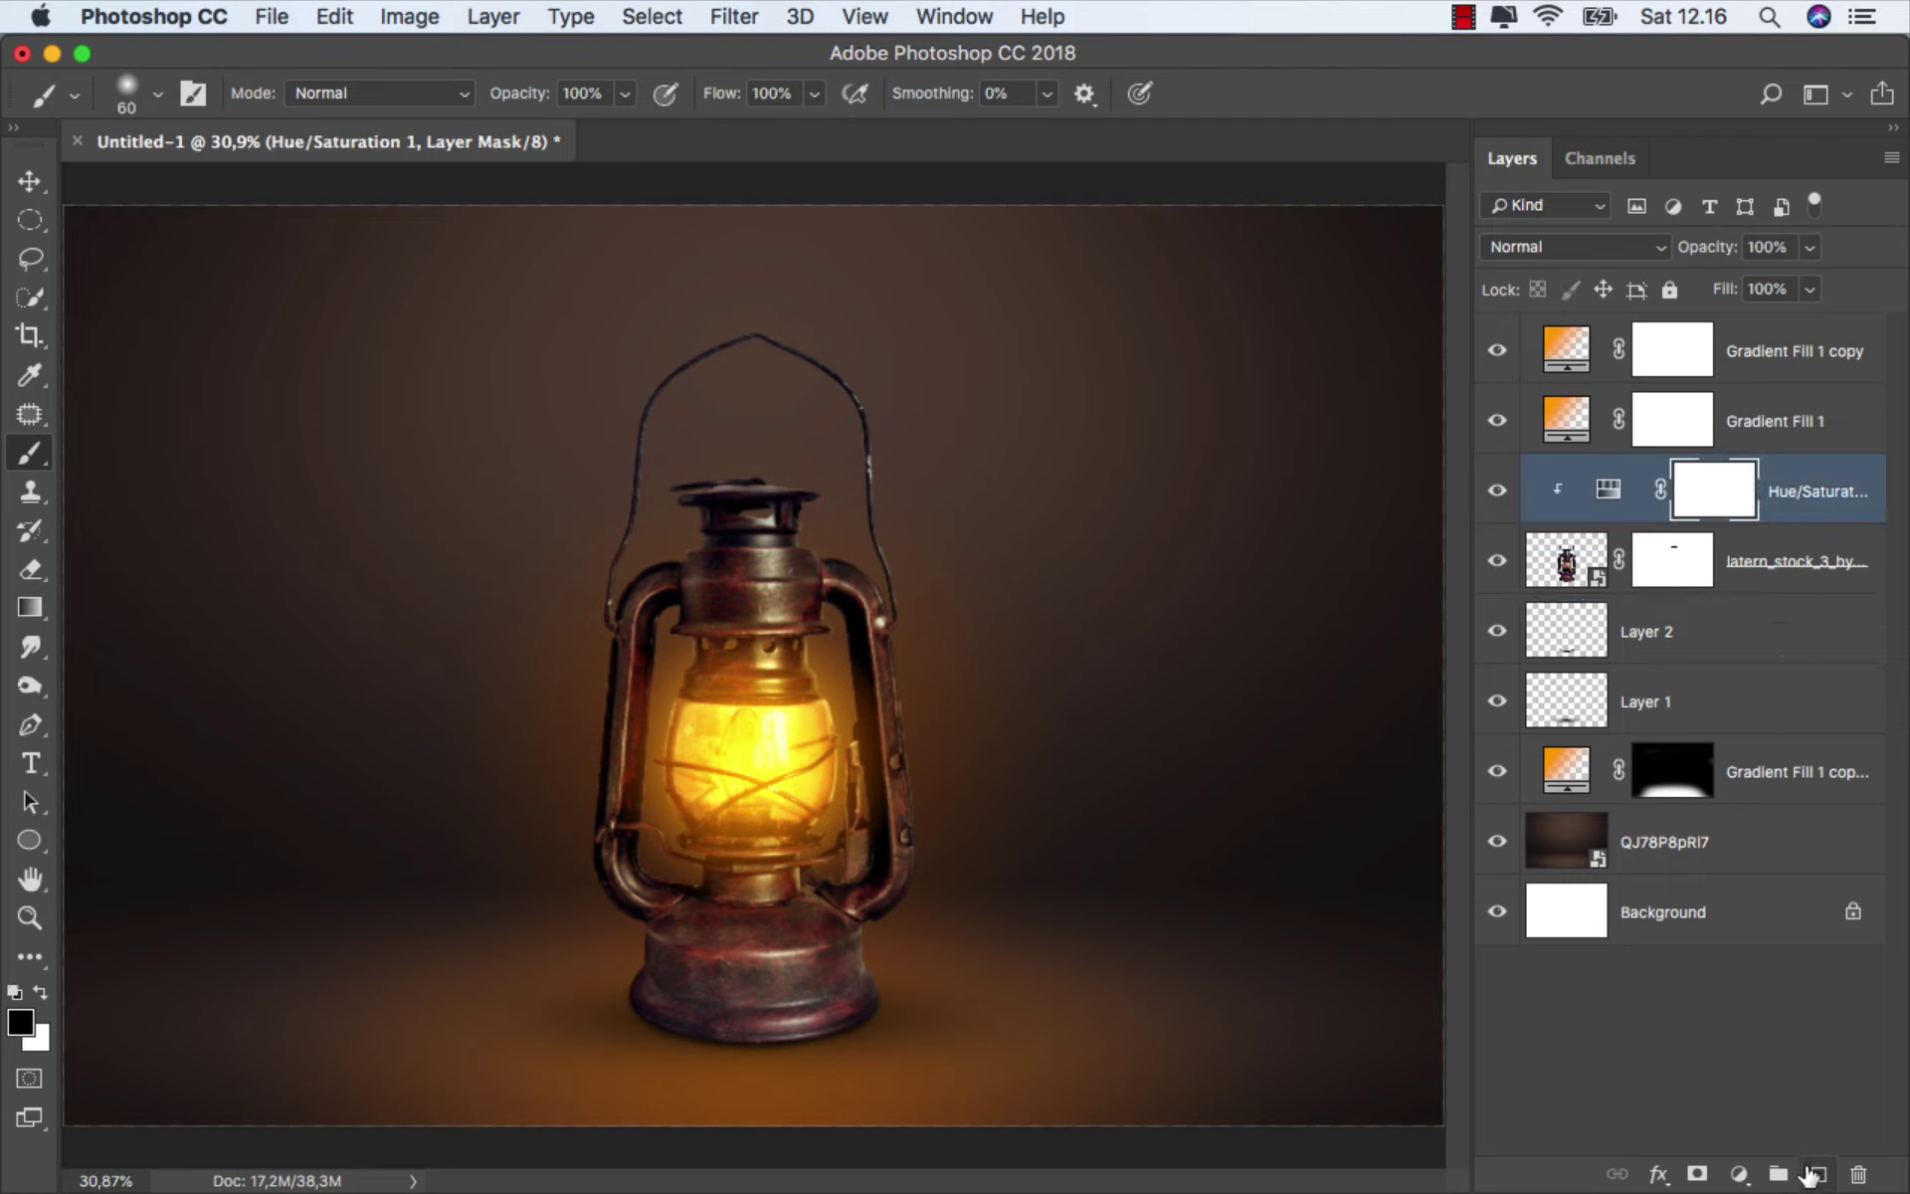
{"action": "left_click", "coordinate": [1813, 1173]}
{"action": "right_click", "coordinate": [1686, 495]}
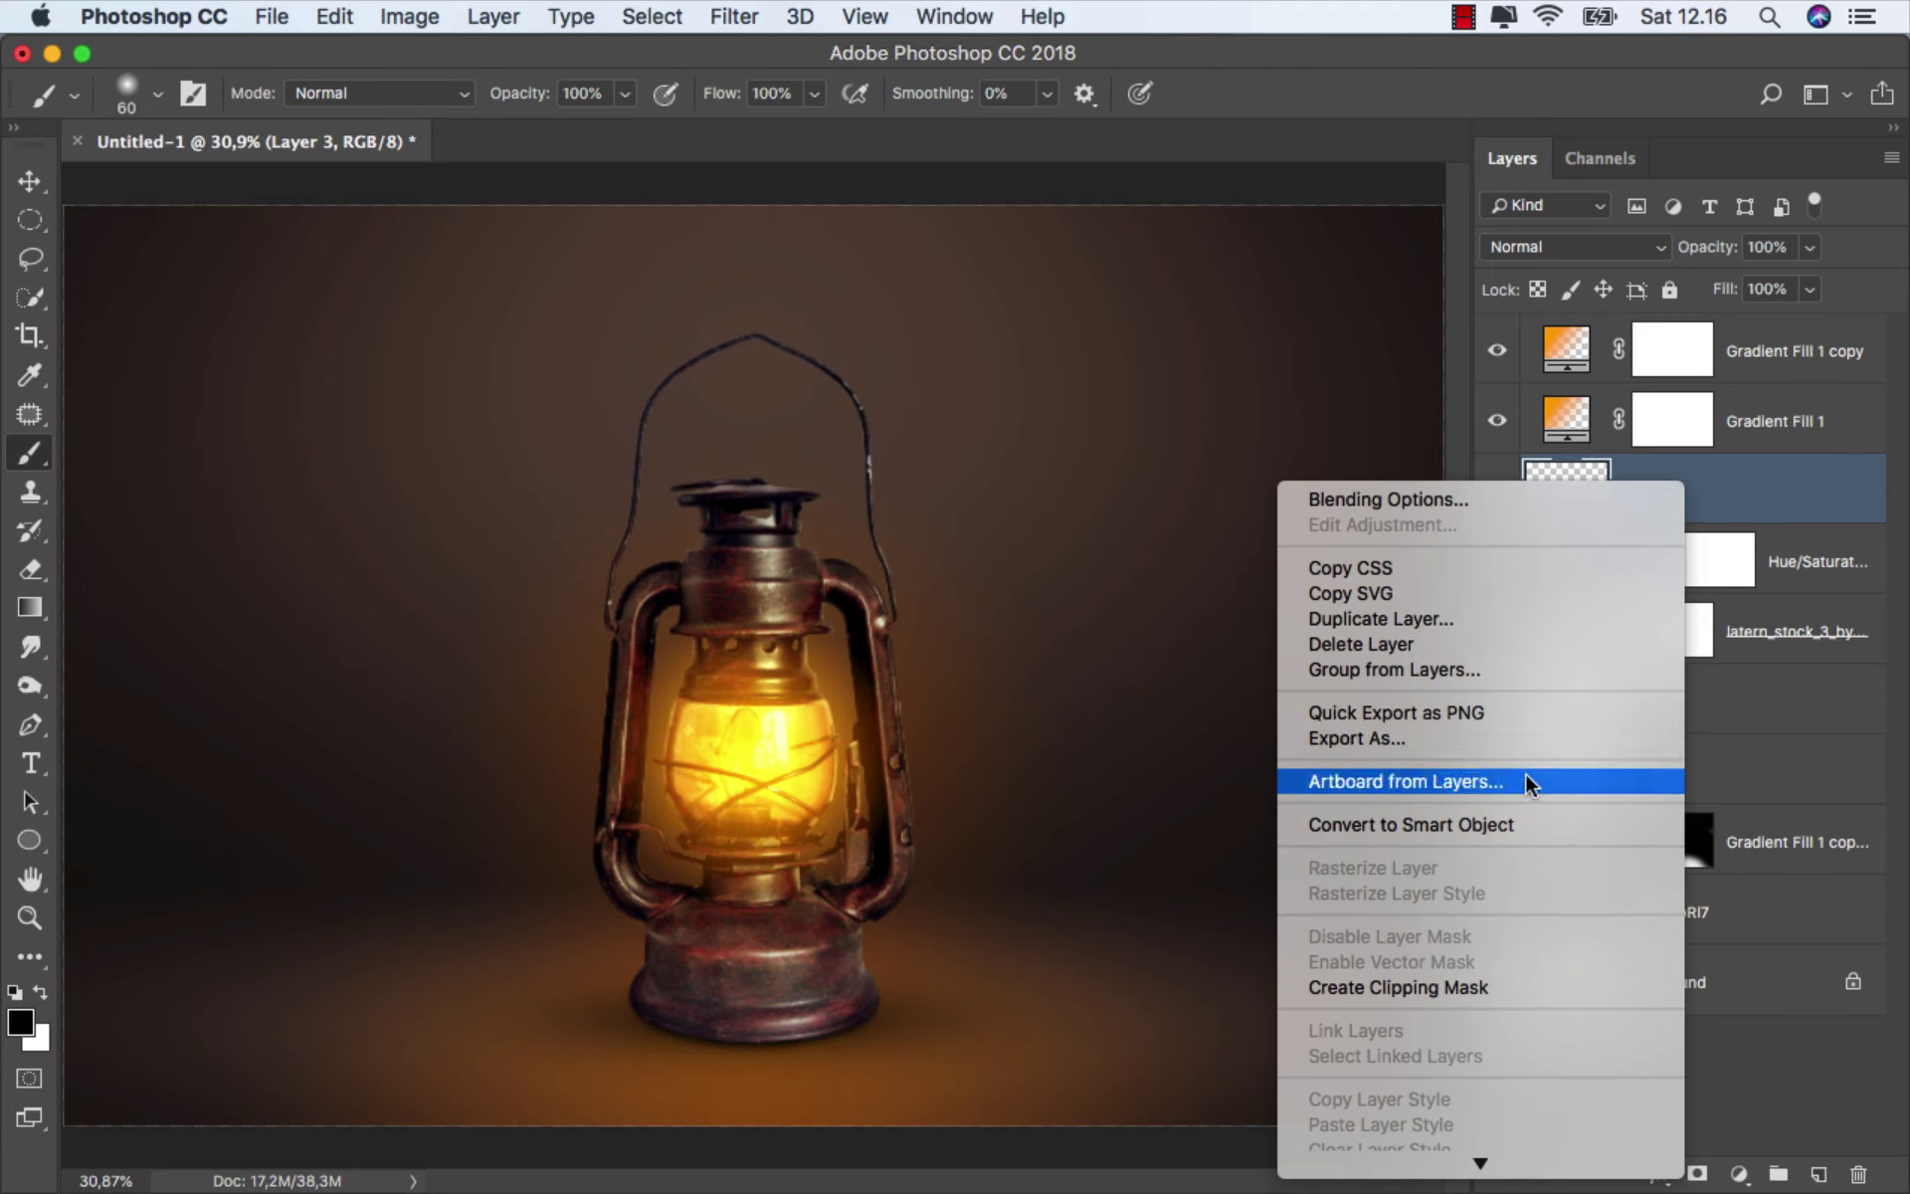
{"action": "left_click", "coordinate": [1450, 987]}
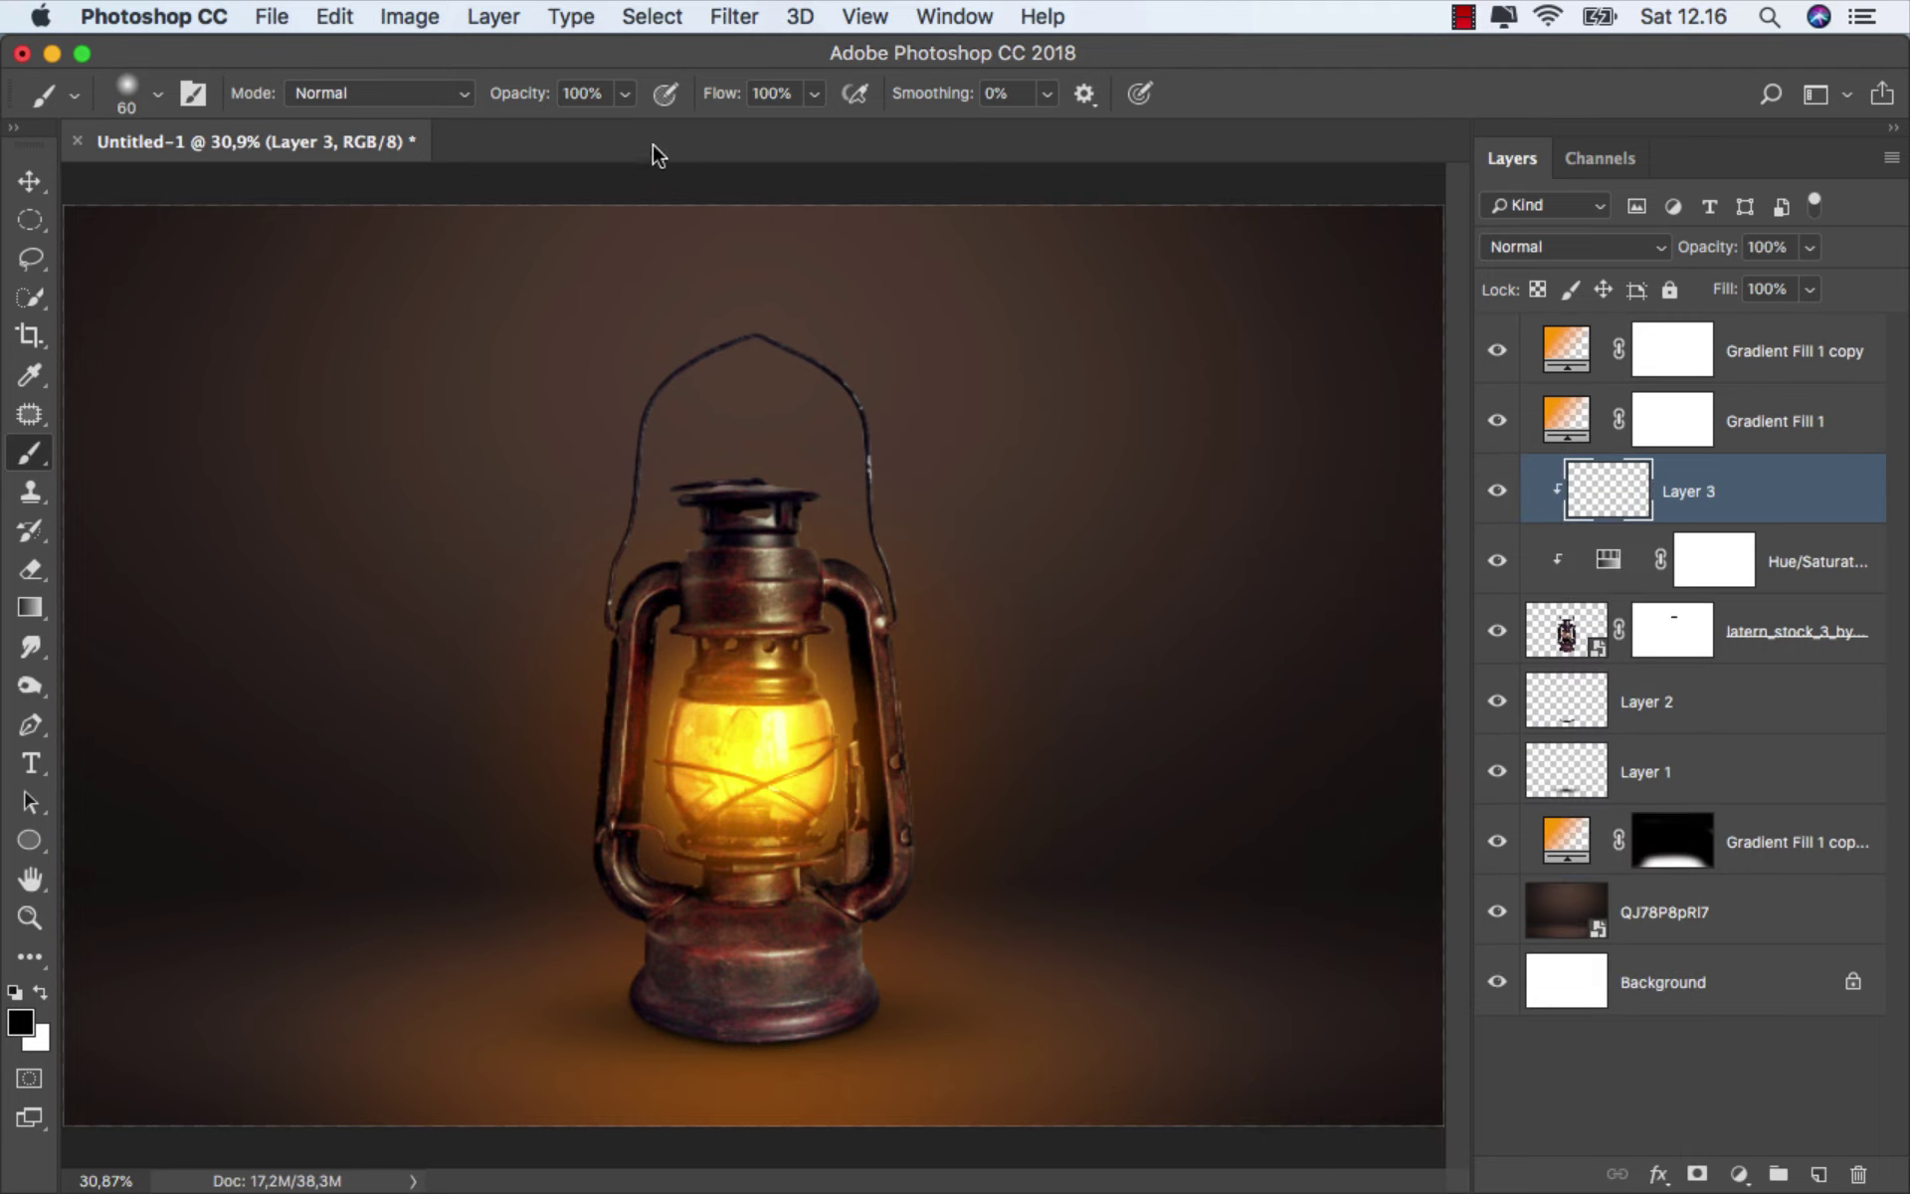
- Lower brush opacity to 11% and paint faint black shading across the lantern base
{"action": "left_click", "coordinate": [624, 95]}
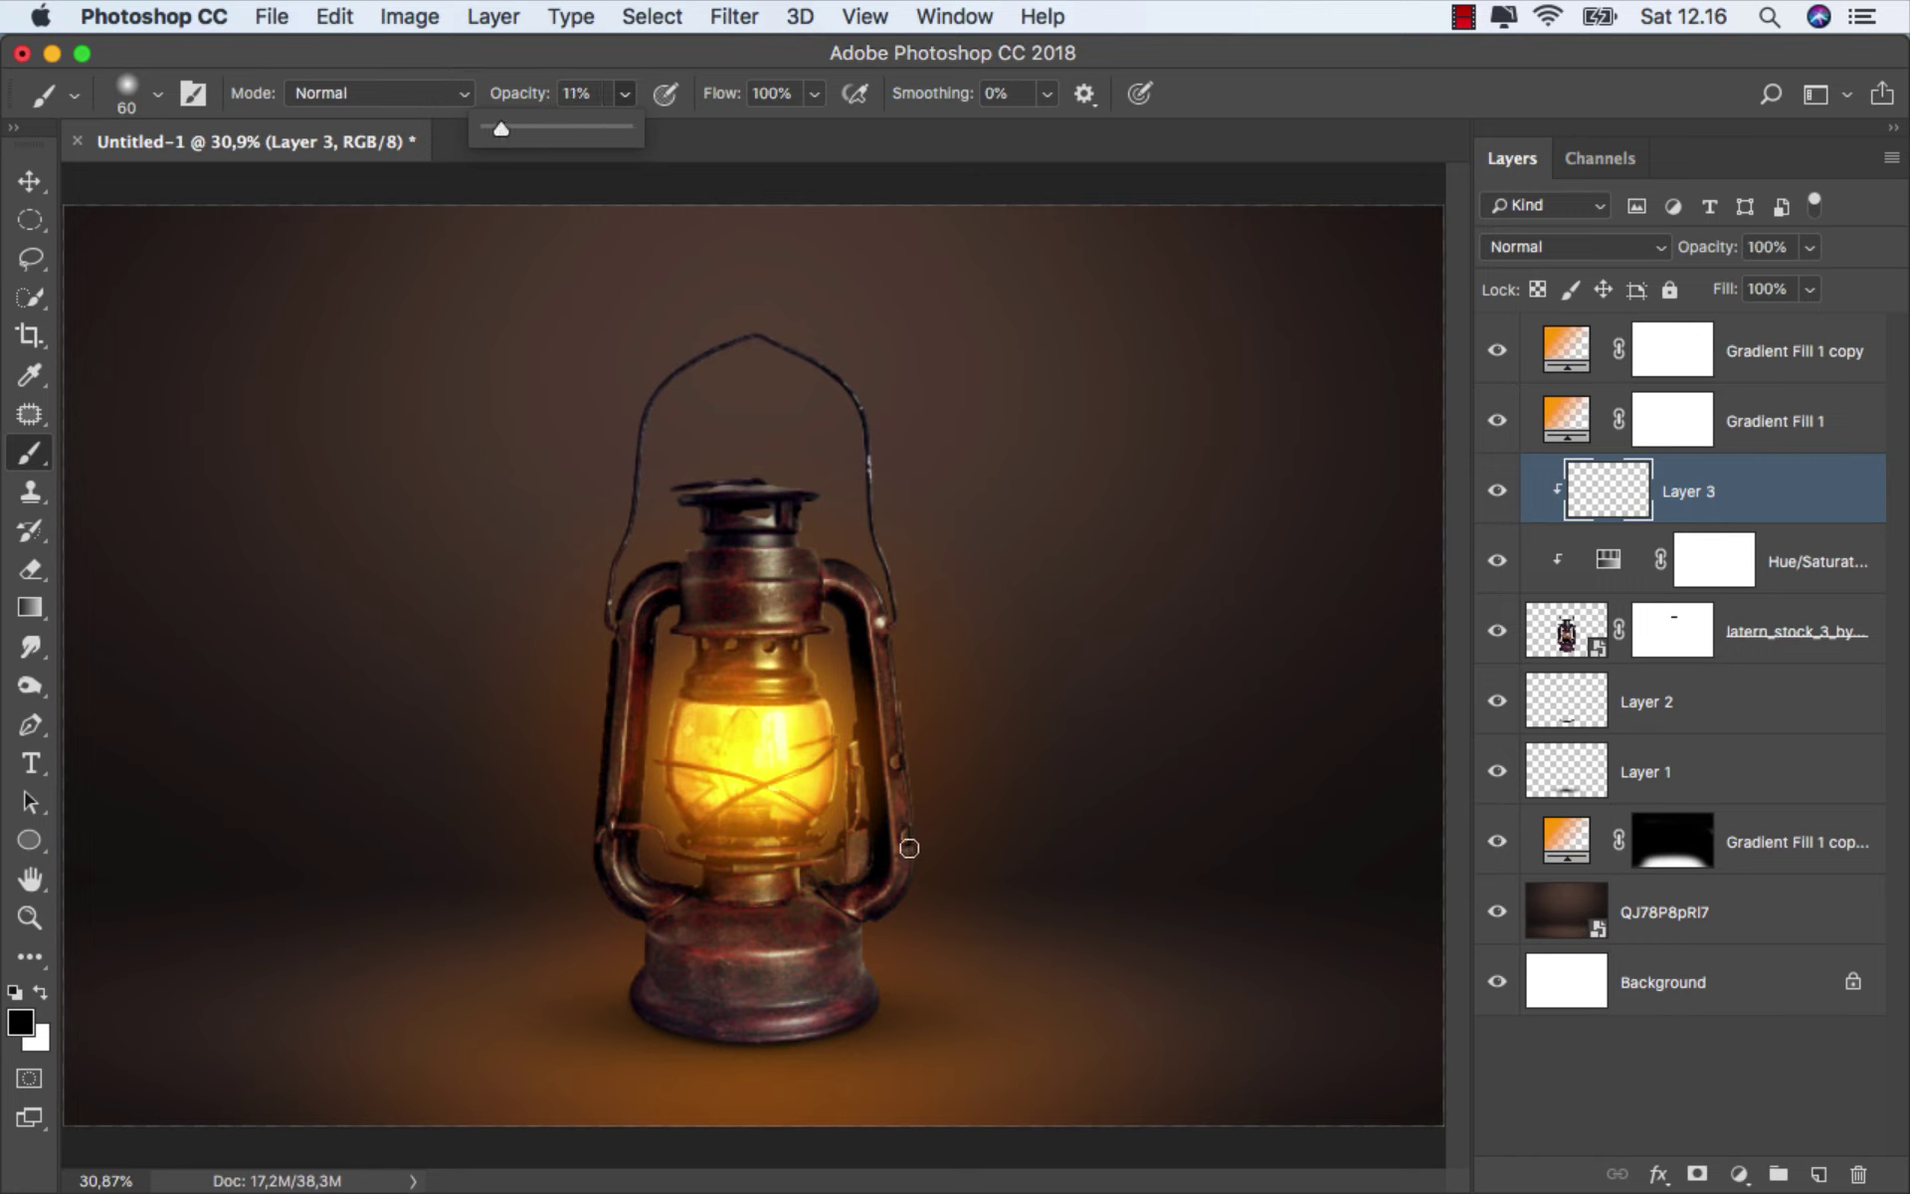
{"action": "left_click_drag", "start_coordinate": [909, 848], "coordinate": [992, 830]}
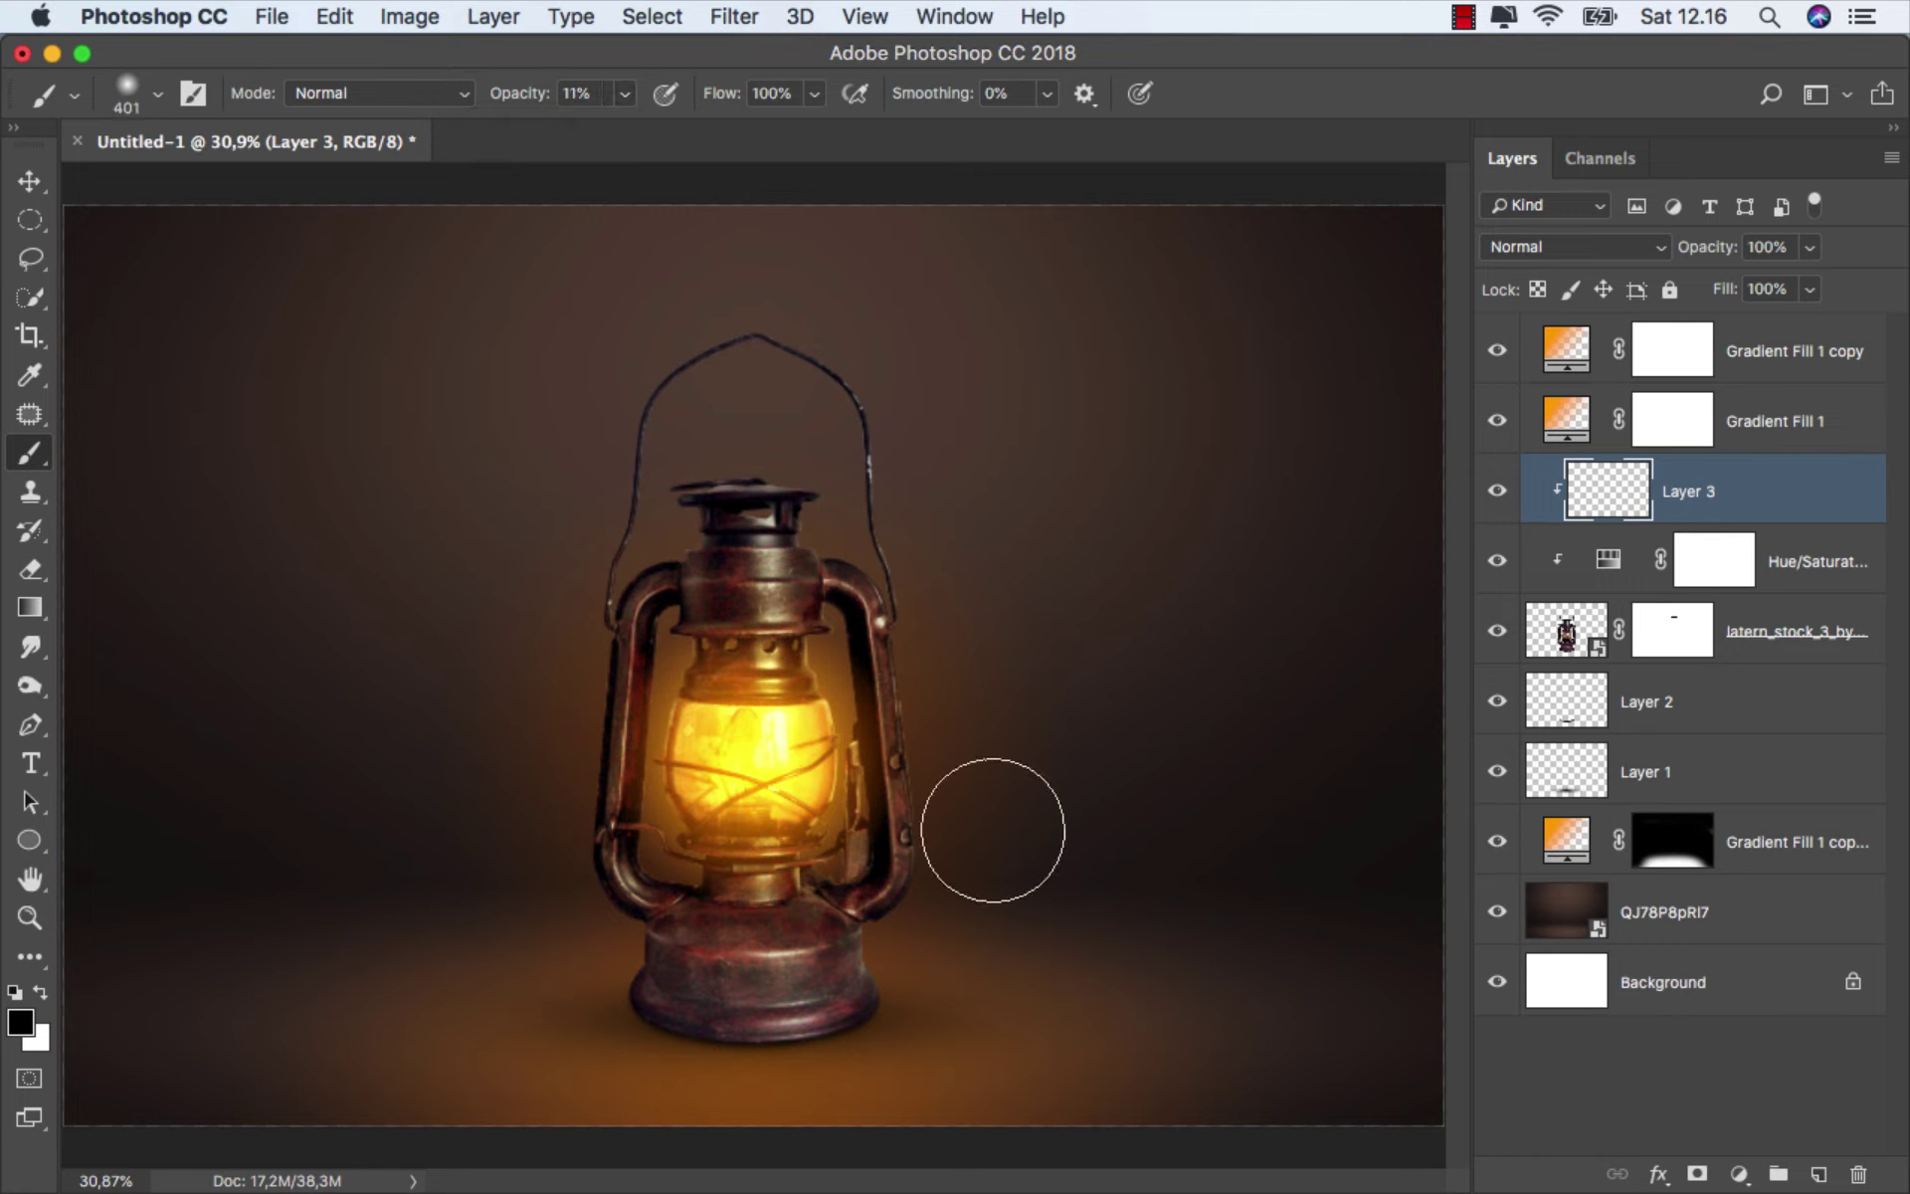
{"action": "scroll", "coordinate": [993, 829], "scroll_direction": "up", "scroll_amount": 2}
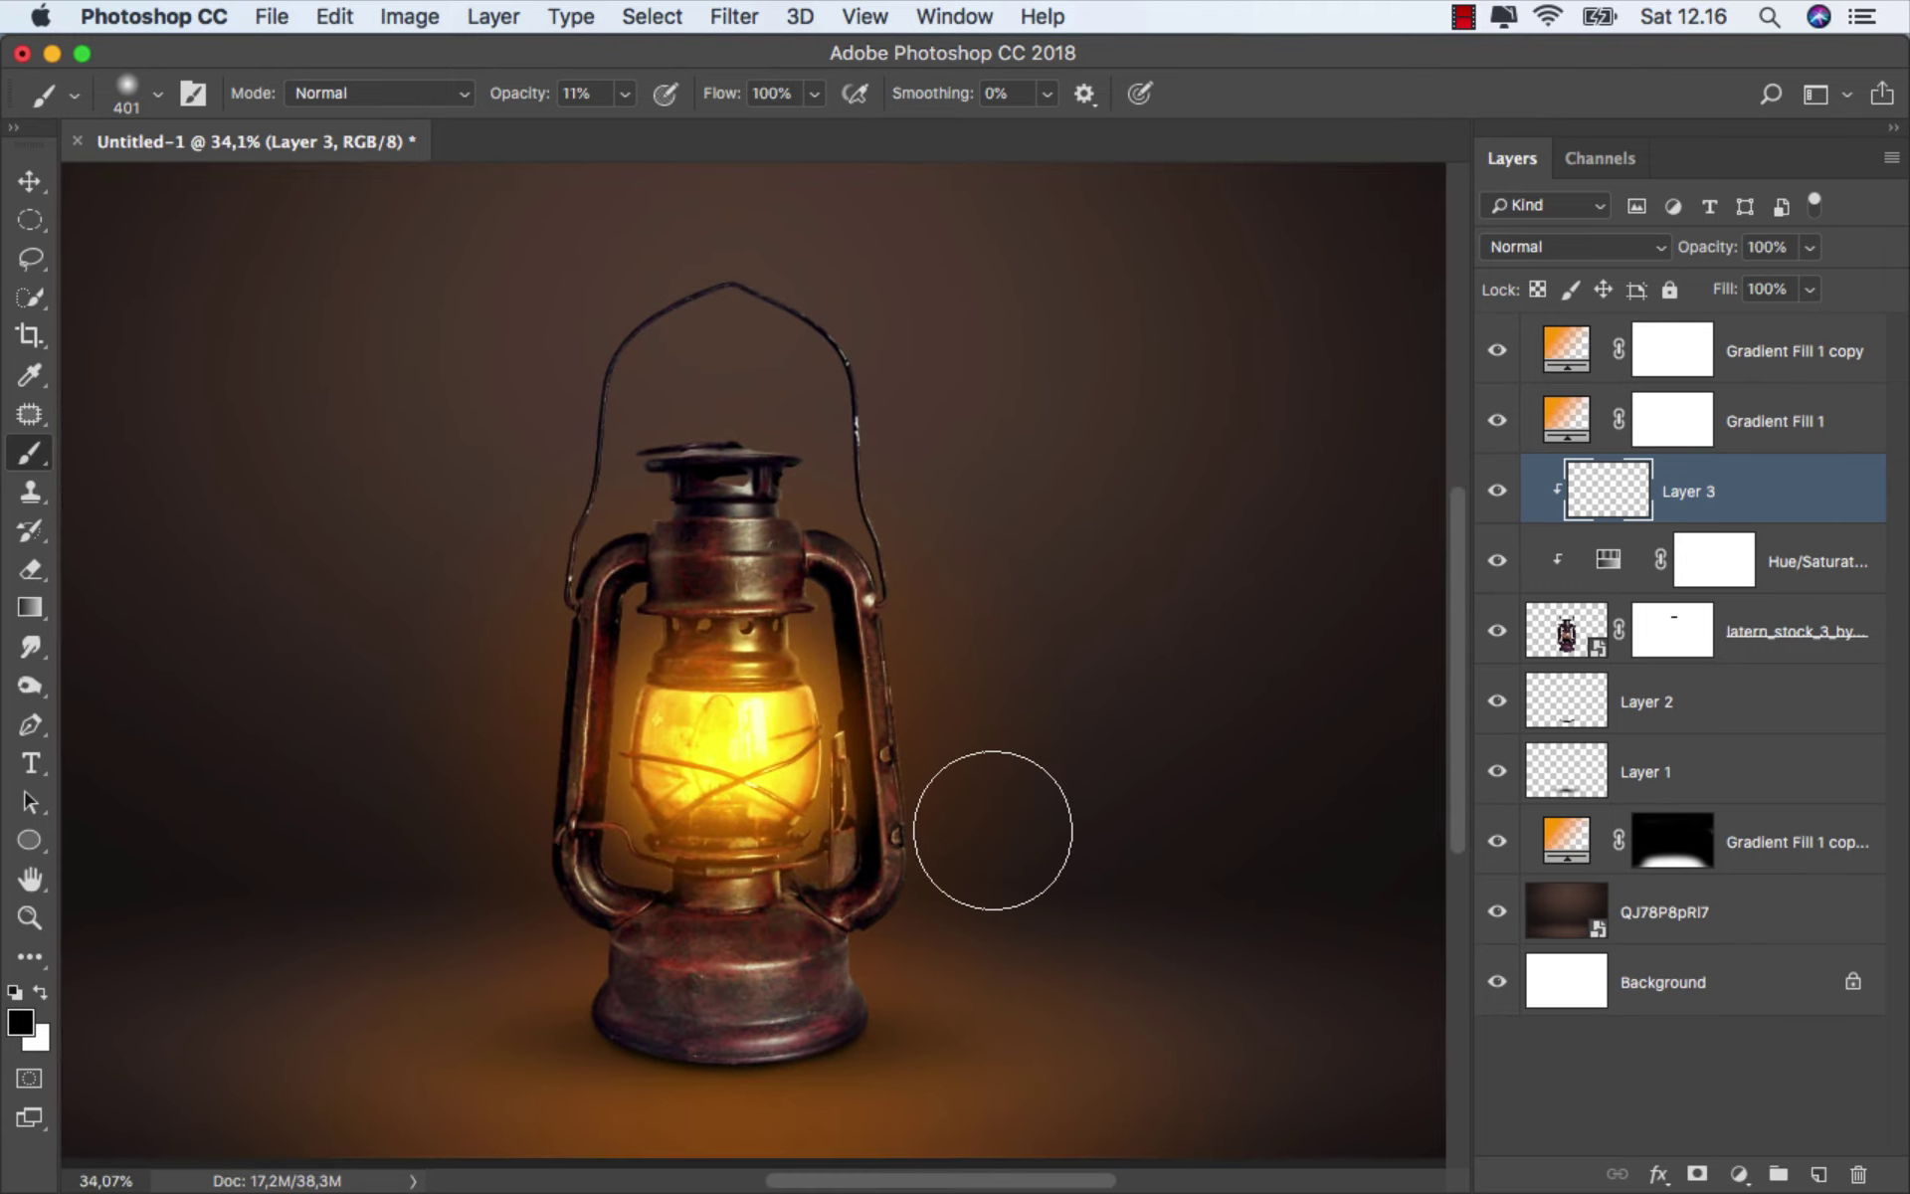
{"action": "scroll", "coordinate": [993, 830], "scroll_direction": "down", "scroll_amount": 1}
{"action": "scroll", "coordinate": [786, 940], "scroll_direction": "up", "scroll_amount": 3}
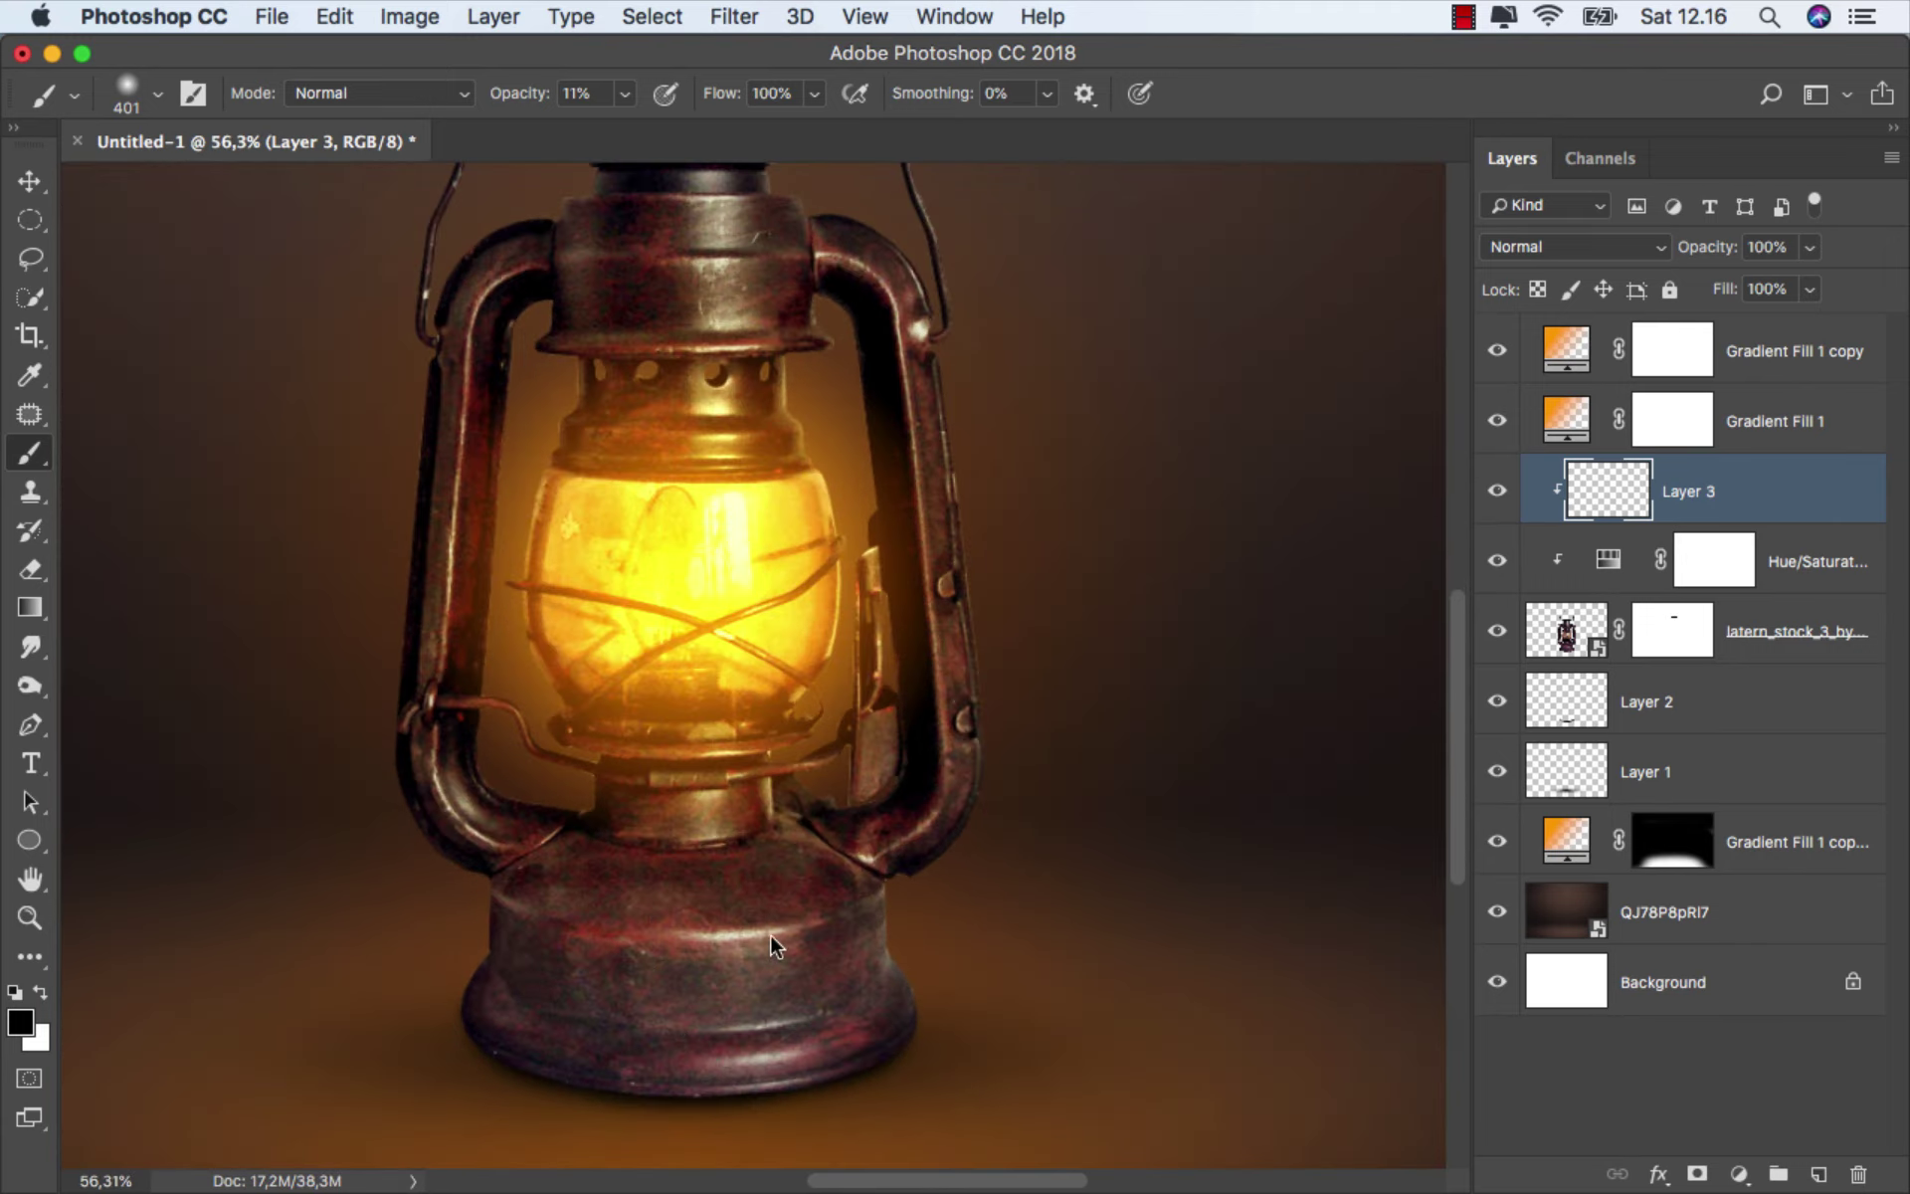
{"action": "mouse_move", "coordinate": [829, 938]}
{"action": "left_mouse_down"}
{"action": "mouse_move", "coordinate": [537, 985]}
{"action": "mouse_move", "coordinate": [879, 978]}
{"action": "left_mouse_up"}
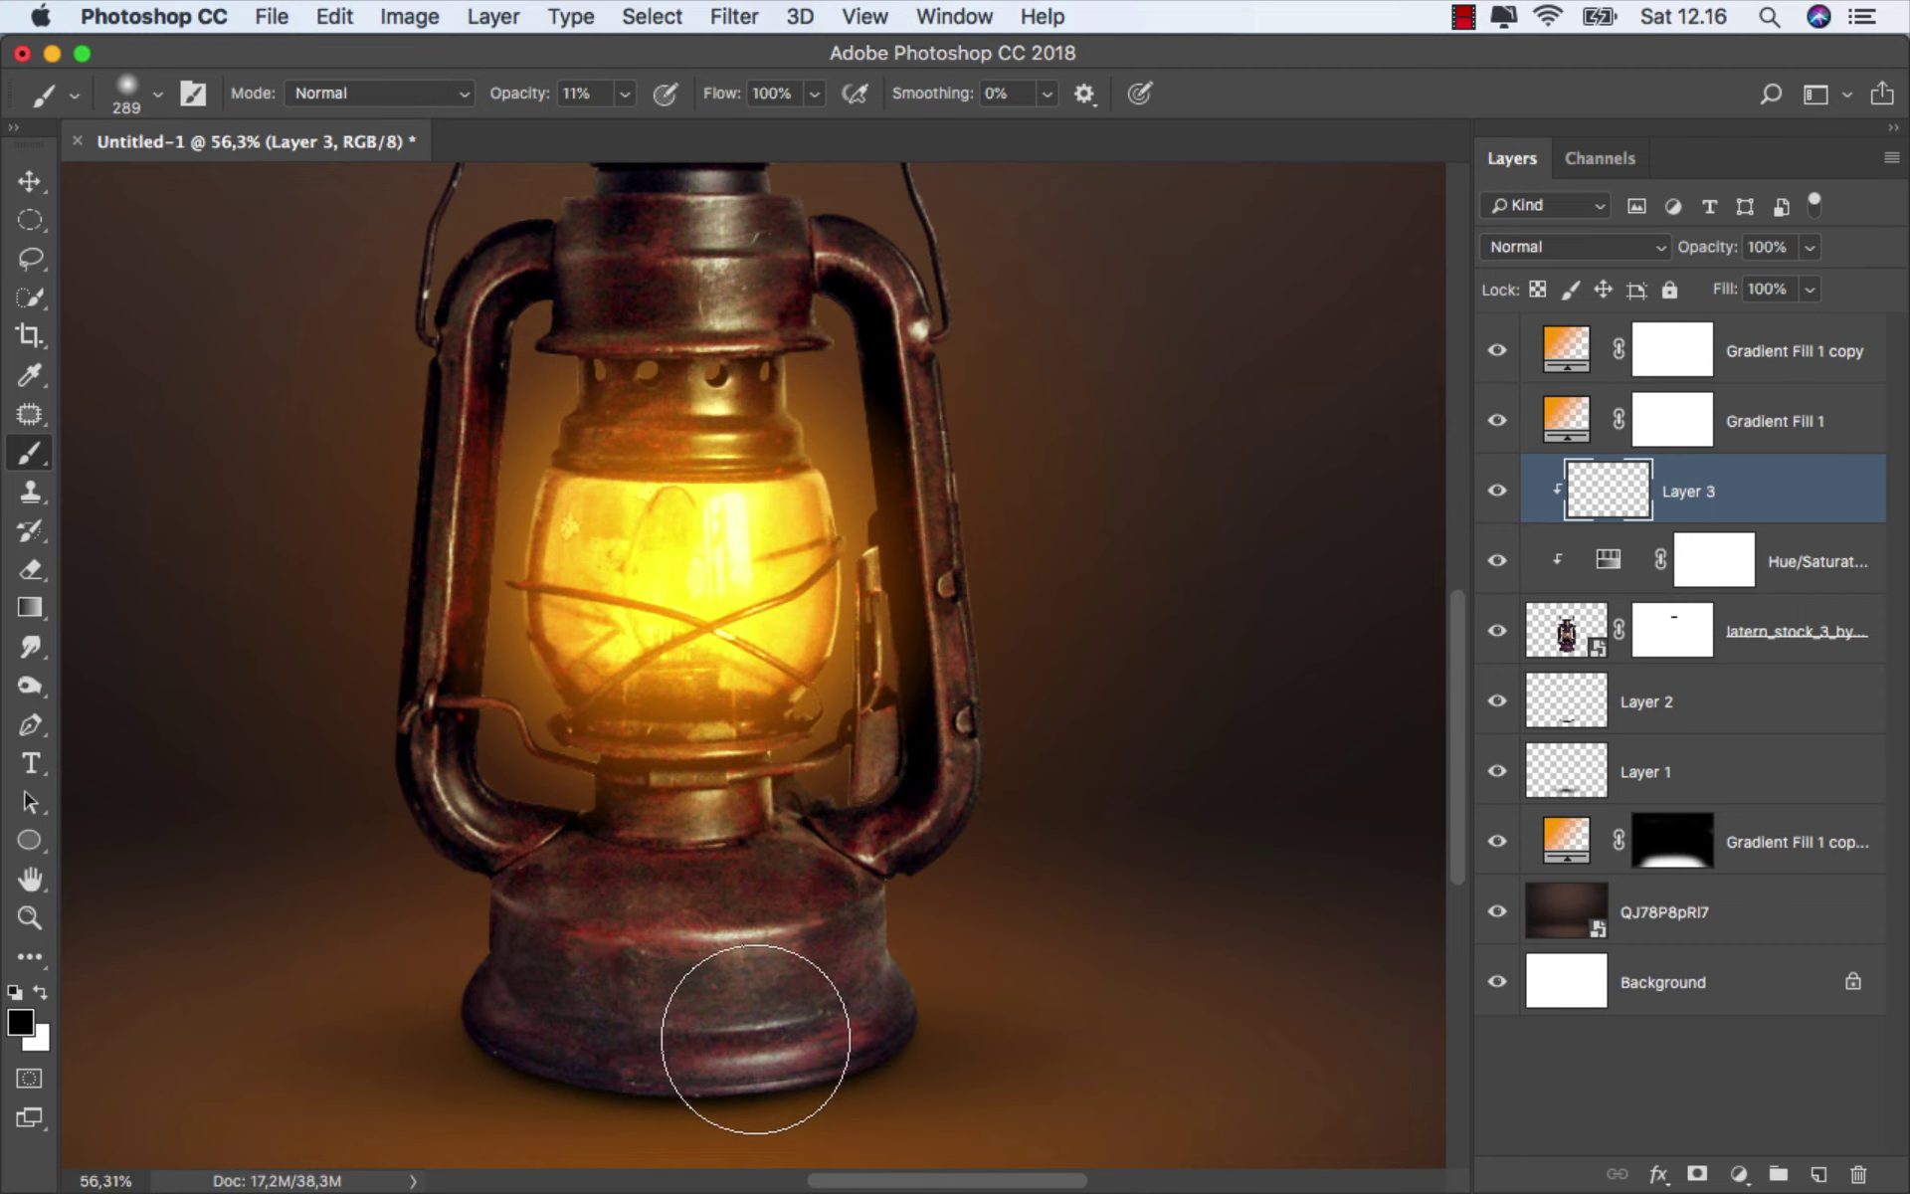
{"action": "scroll", "coordinate": [980, 935], "scroll_direction": "down", "scroll_amount": 1}
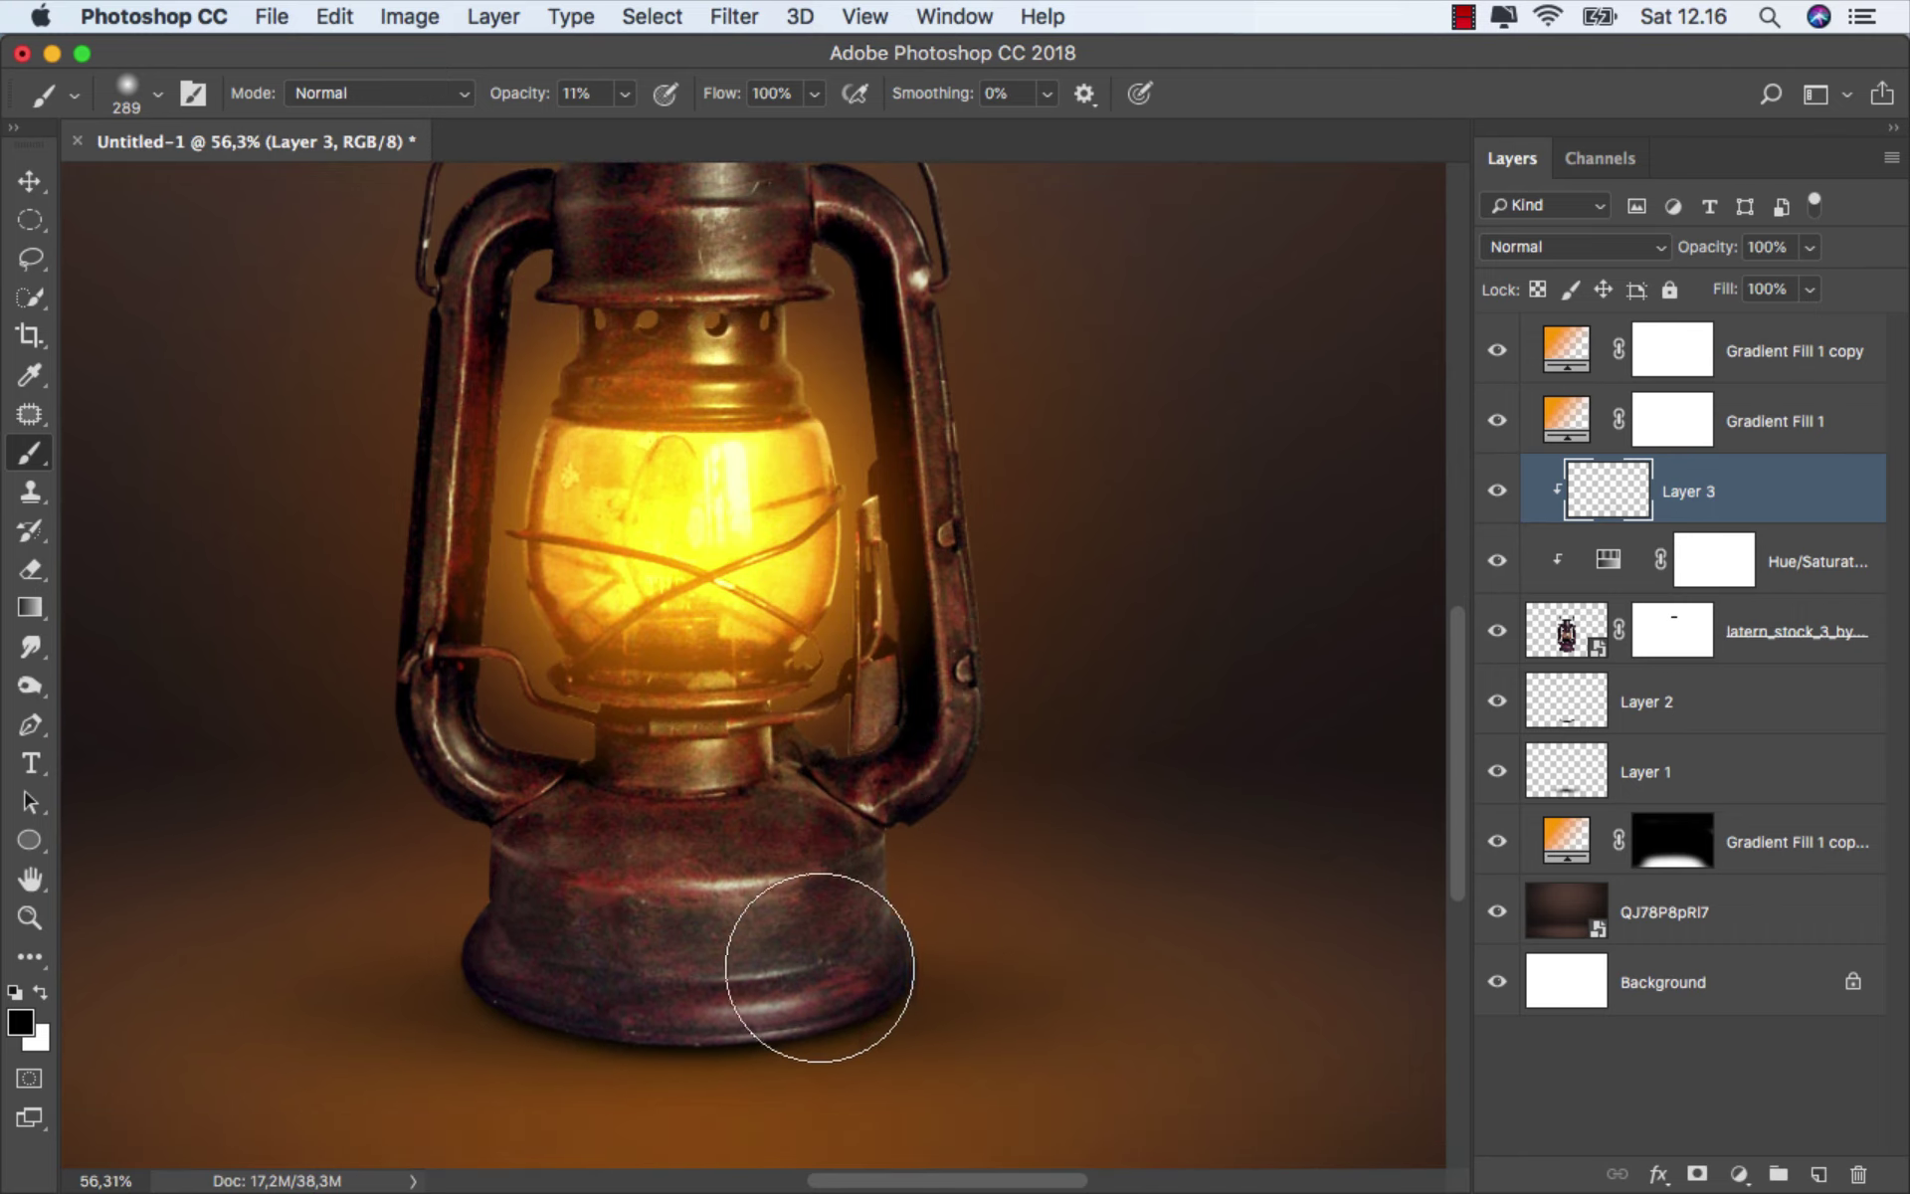
{"action": "mouse_move", "coordinate": [693, 995]}
{"action": "left_mouse_down"}
{"action": "mouse_move", "coordinate": [541, 971]}
{"action": "mouse_move", "coordinate": [660, 1024]}
{"action": "mouse_move", "coordinate": [885, 1007]}
{"action": "mouse_move", "coordinate": [838, 1003]}
{"action": "left_mouse_up"}
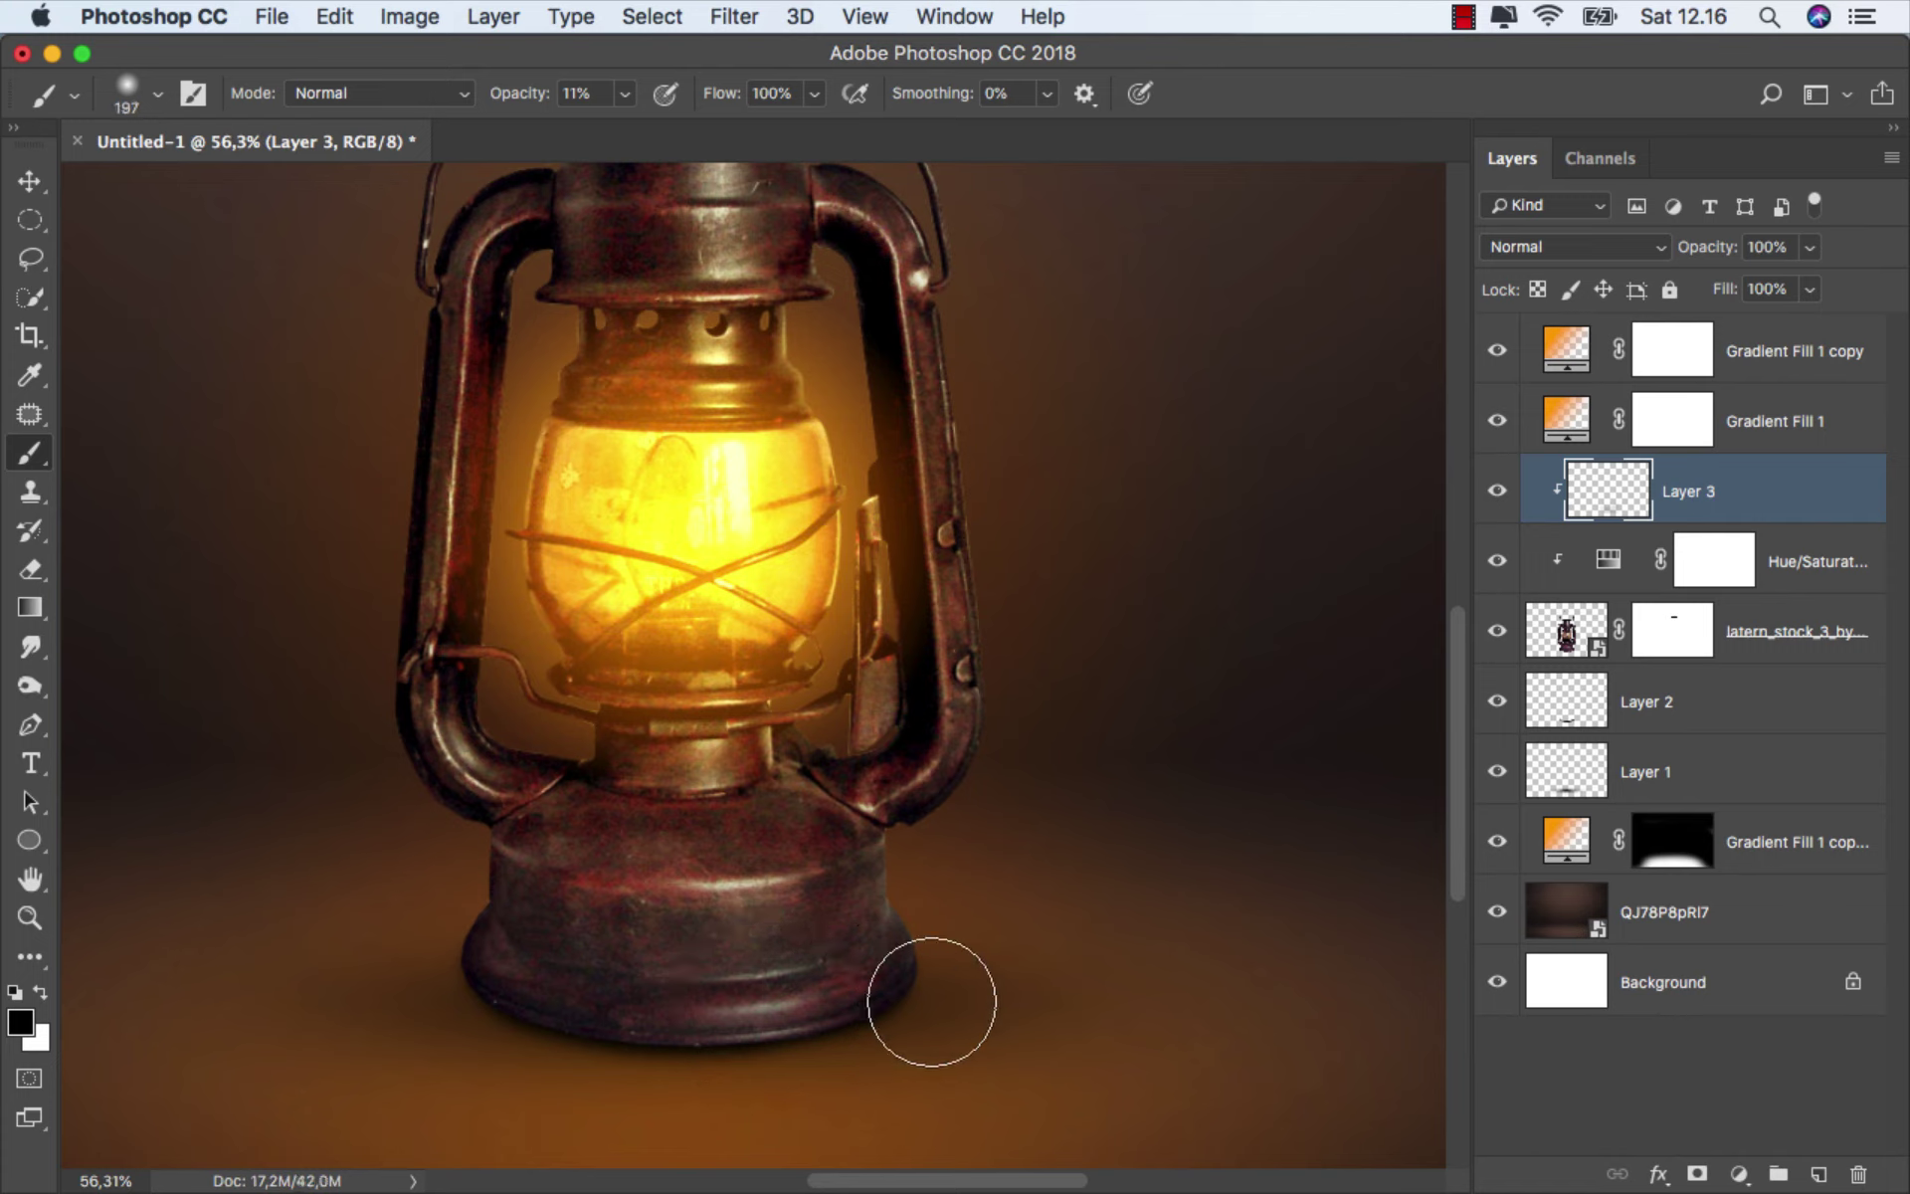
- Paint faint shading over the lantern collar up to the top cap with a roughly 240-300 px brush
{"action": "left_click_drag", "start_coordinate": [551, 976], "coordinate": [570, 976]}
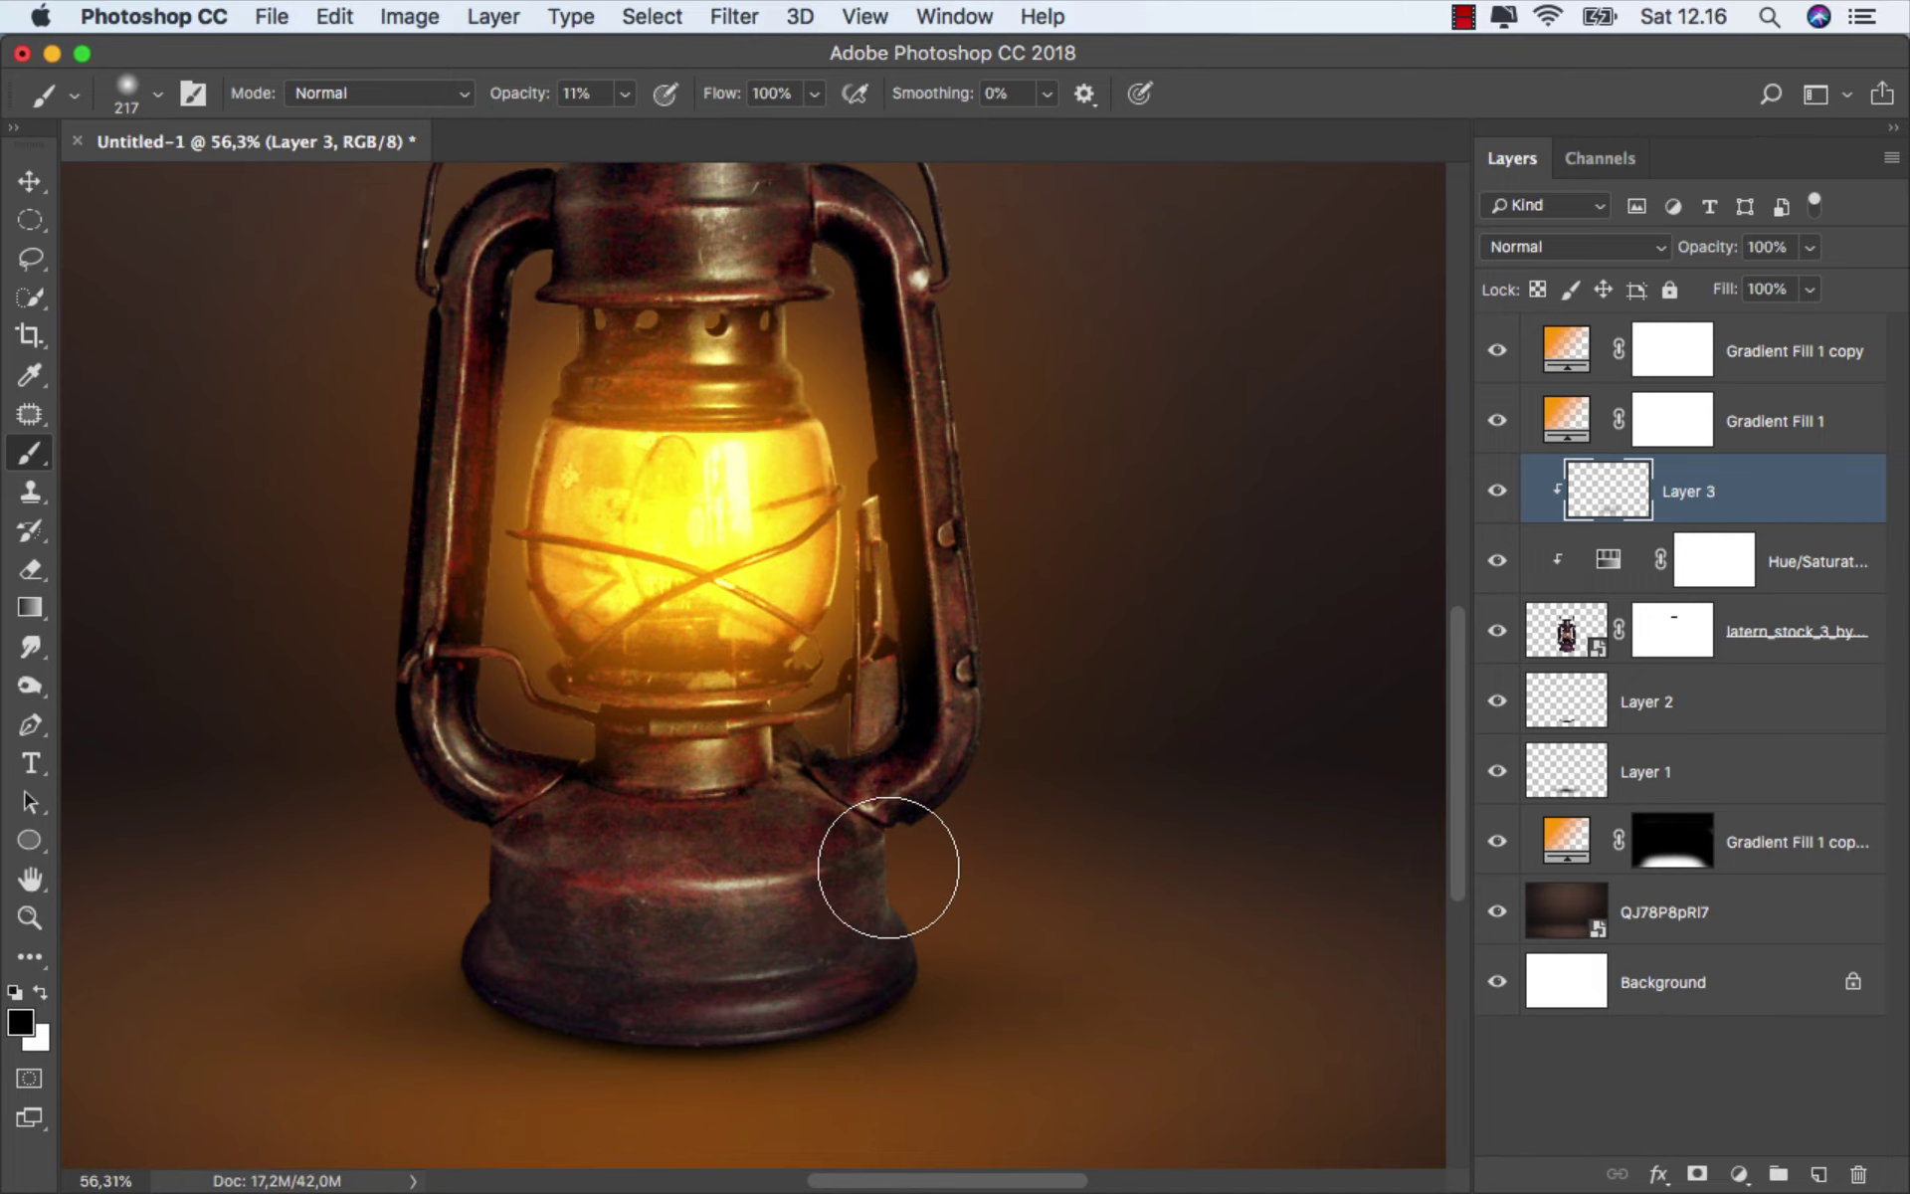
{"action": "left_click_drag", "start_coordinate": [895, 872], "coordinate": [919, 883]}
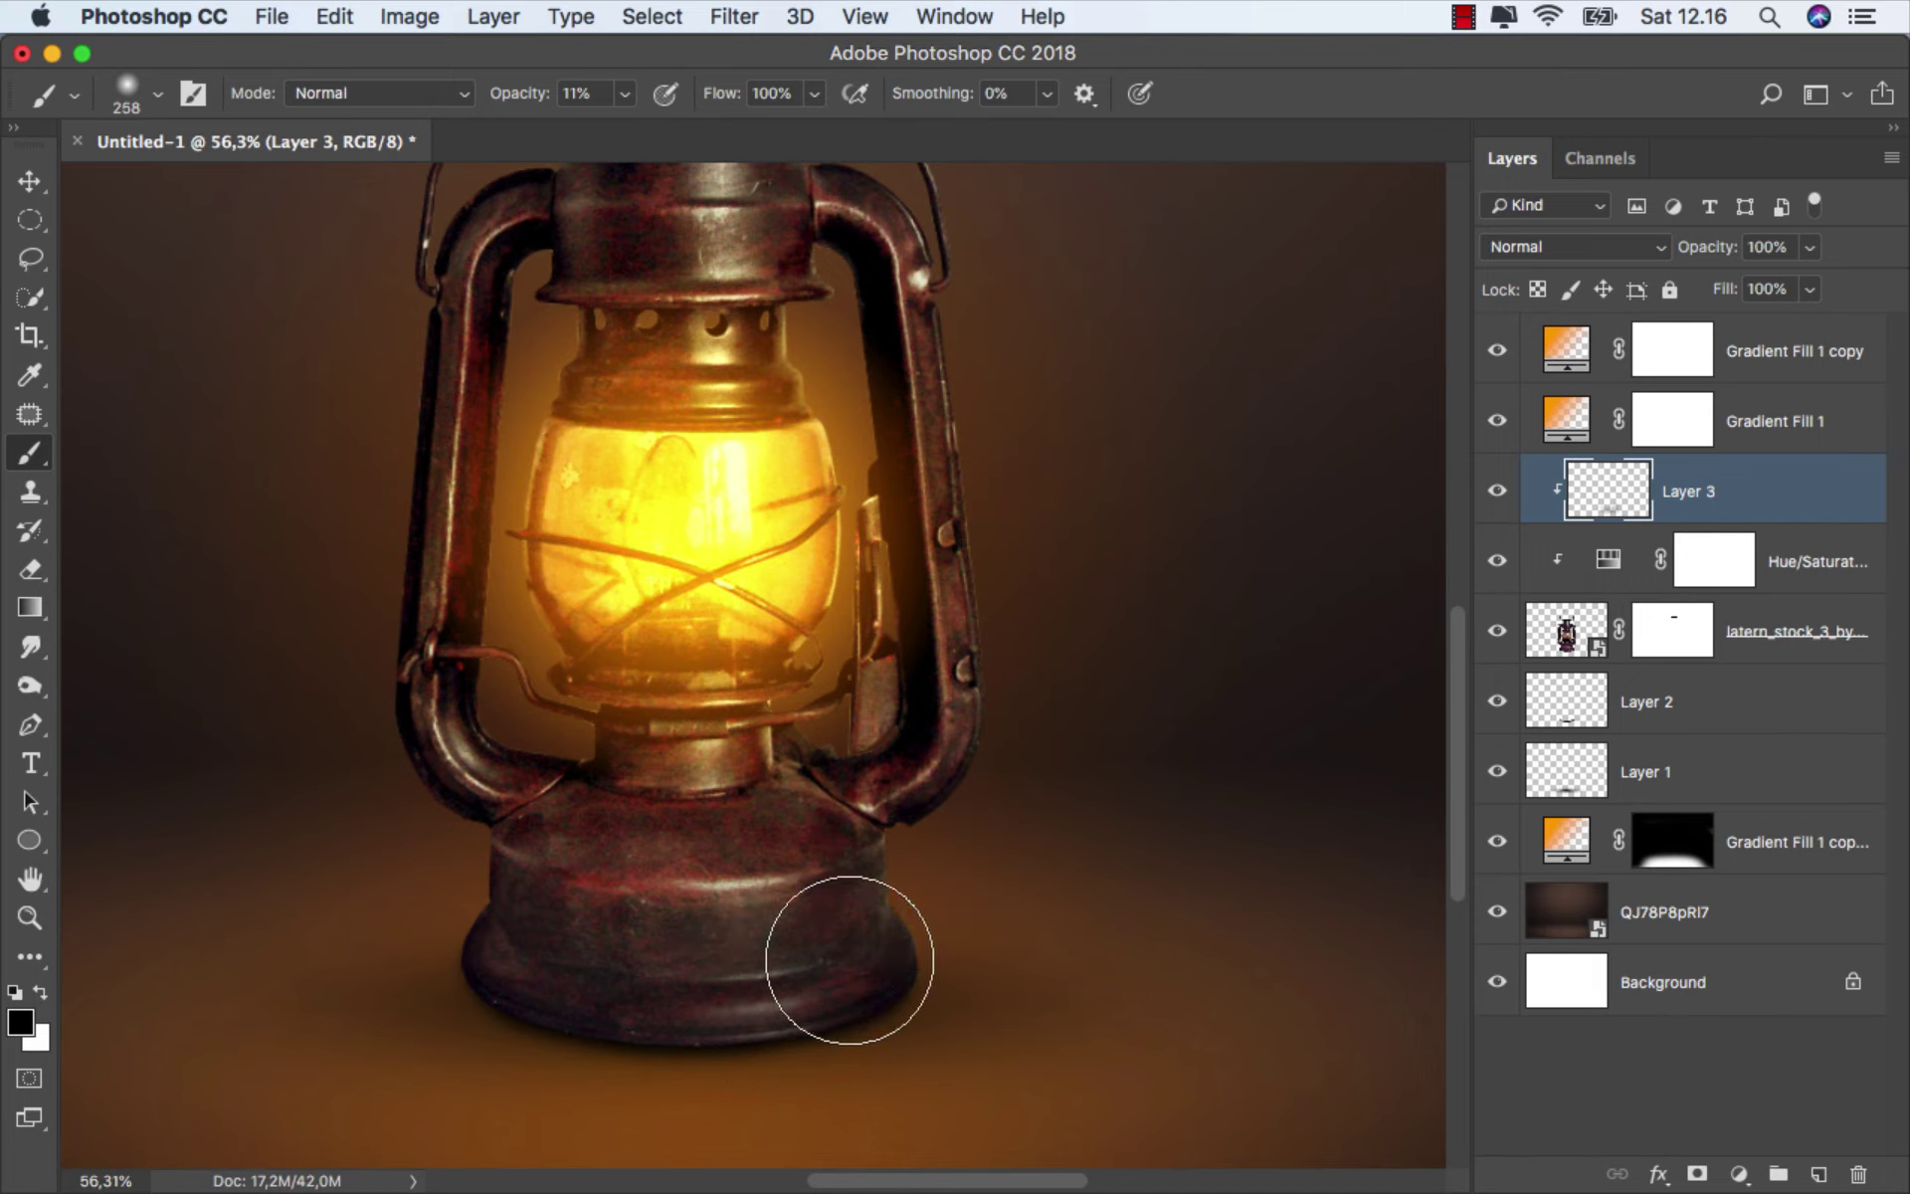
{"action": "scroll", "coordinate": [789, 895], "scroll_direction": "up", "scroll_amount": 3}
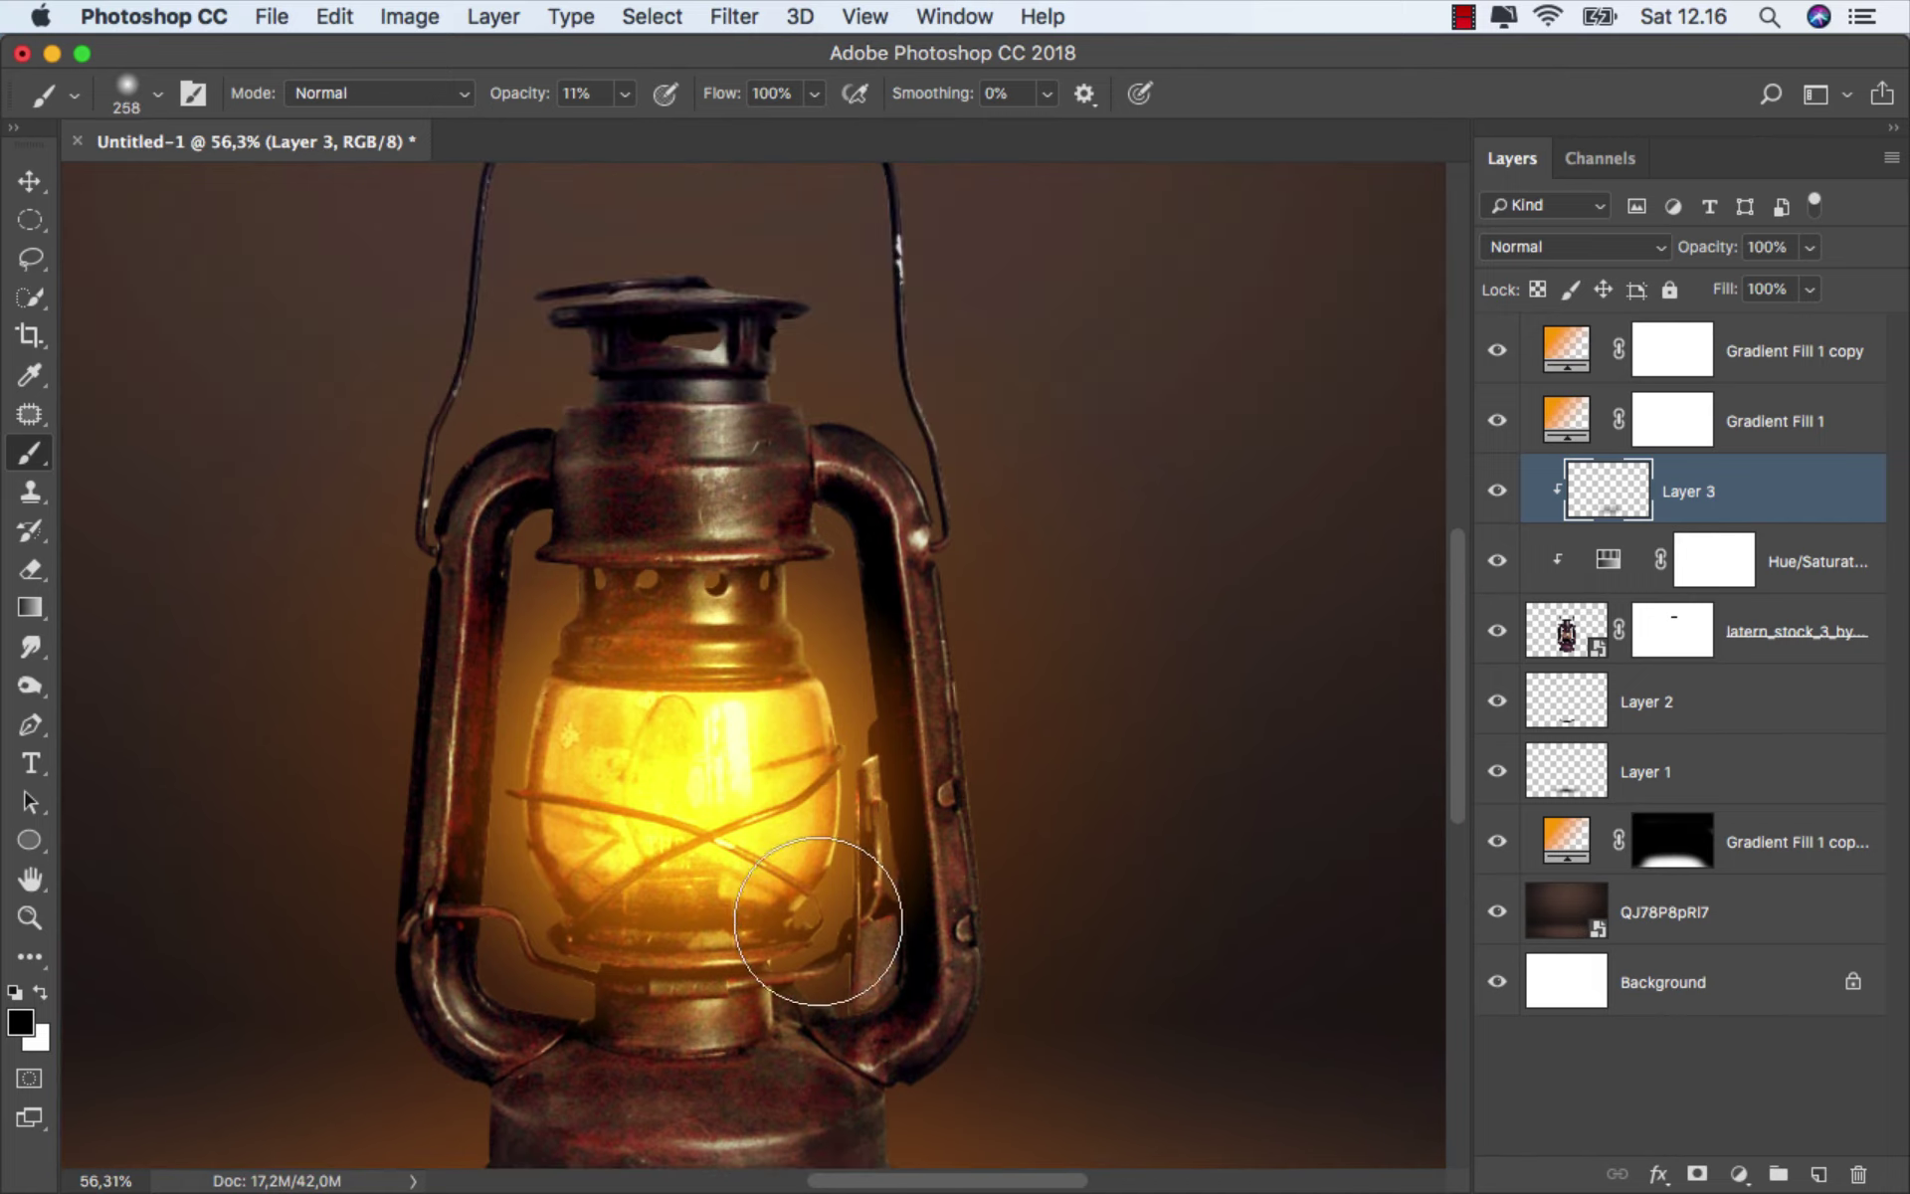
{"action": "scroll", "coordinate": [792, 775], "scroll_direction": "up", "scroll_amount": 3}
{"action": "left_click_drag", "start_coordinate": [793, 775], "coordinate": [756, 775]}
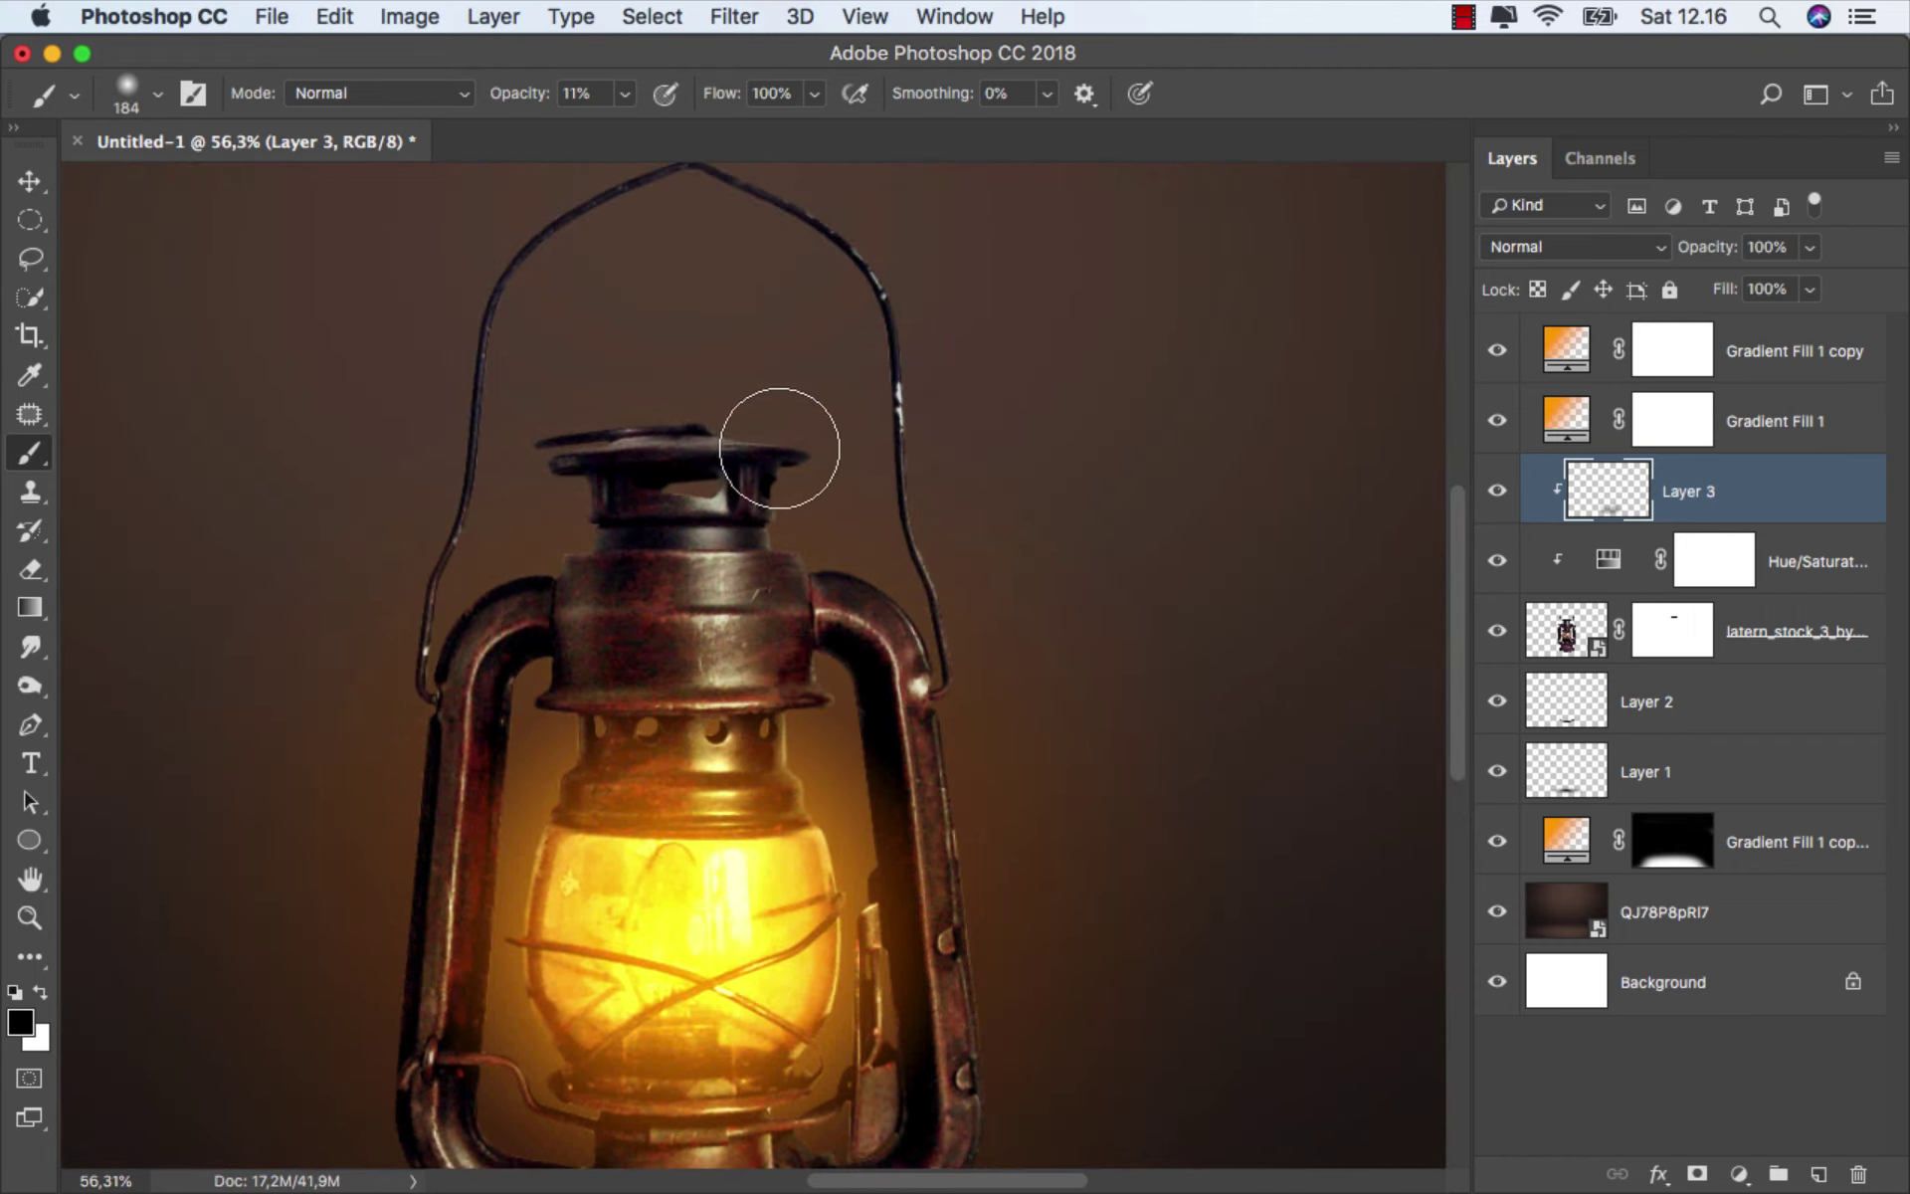
{"action": "left_click_drag", "start_coordinate": [639, 447], "coordinate": [696, 448]}
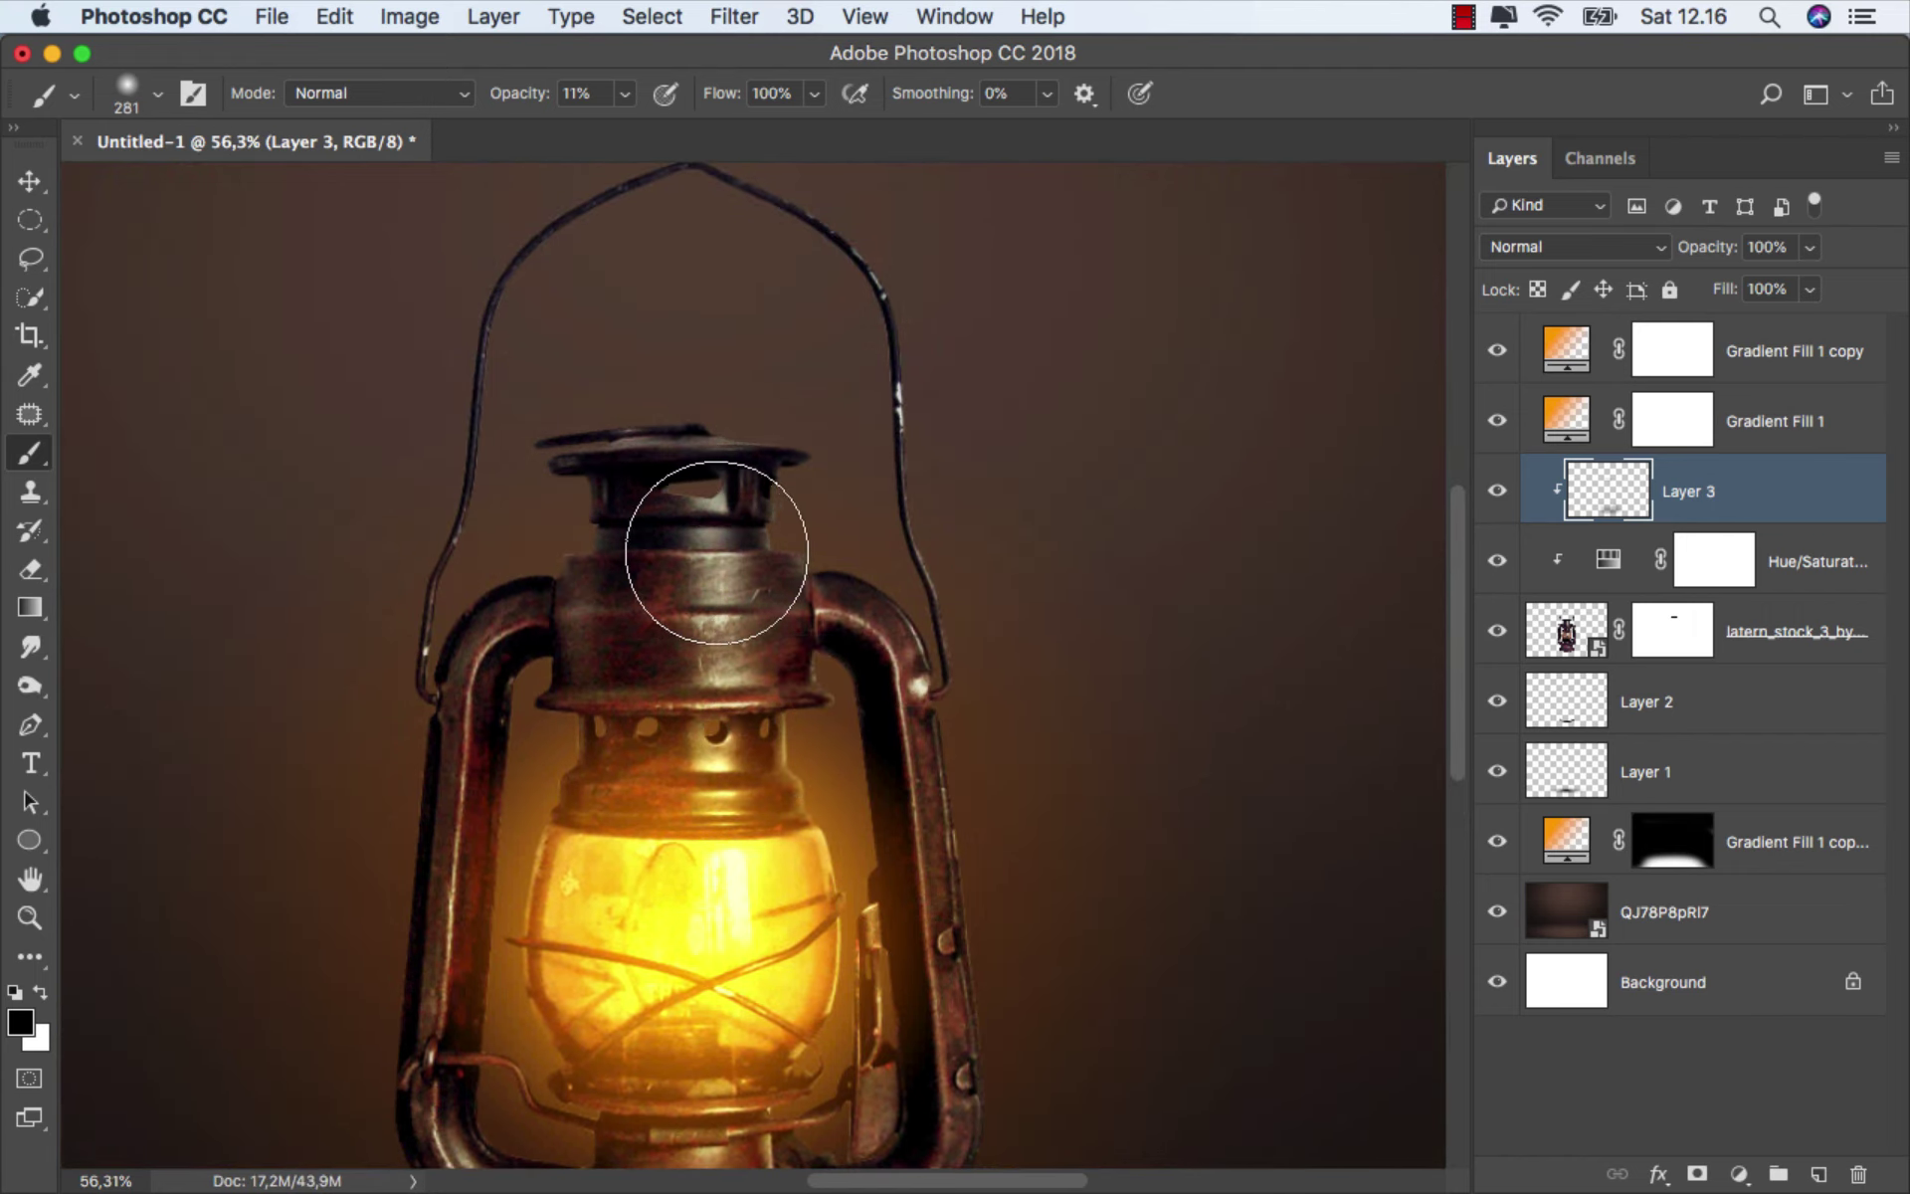
{"action": "left_click_drag", "start_coordinate": [844, 546], "coordinate": [569, 599]}
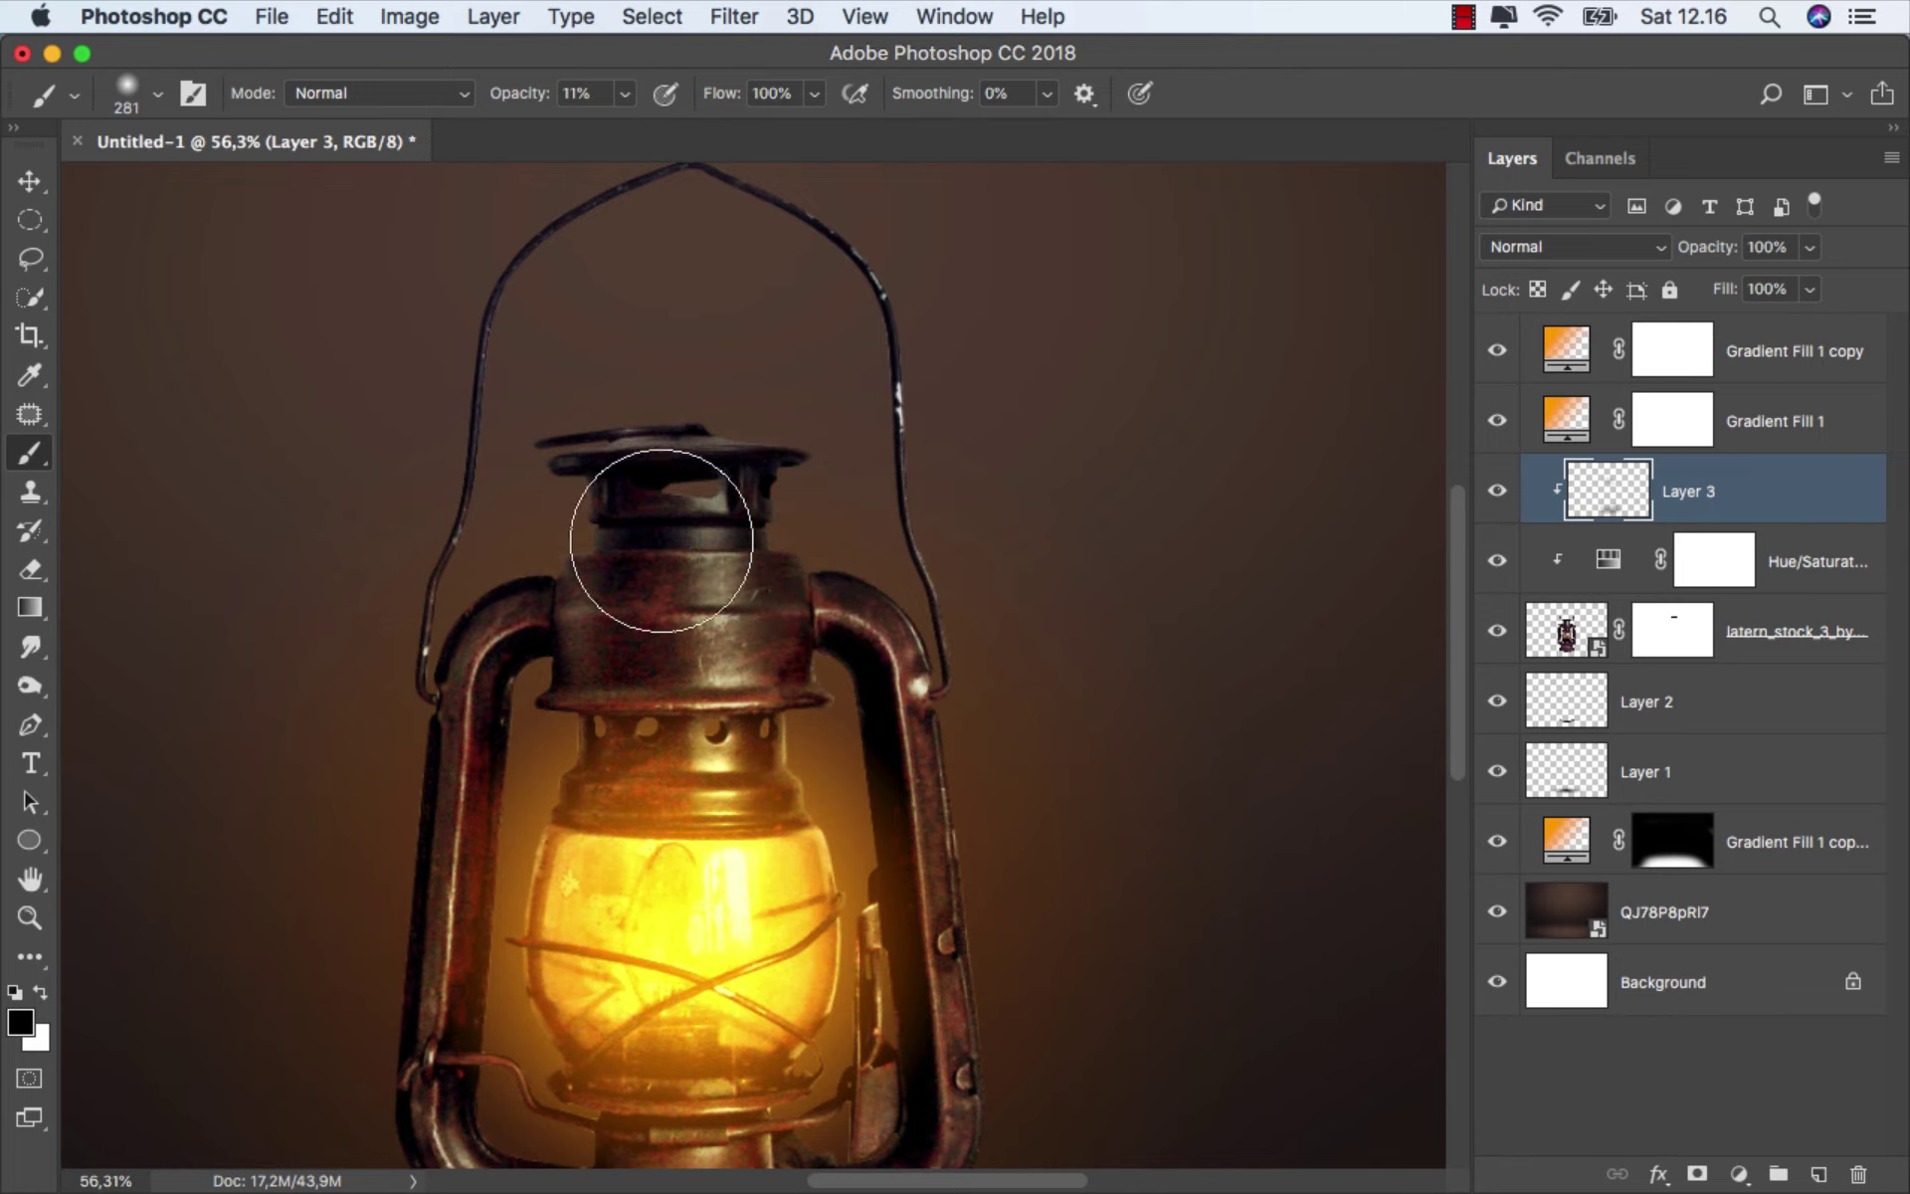
{"action": "left_click_drag", "start_coordinate": [759, 597], "coordinate": [739, 597]}
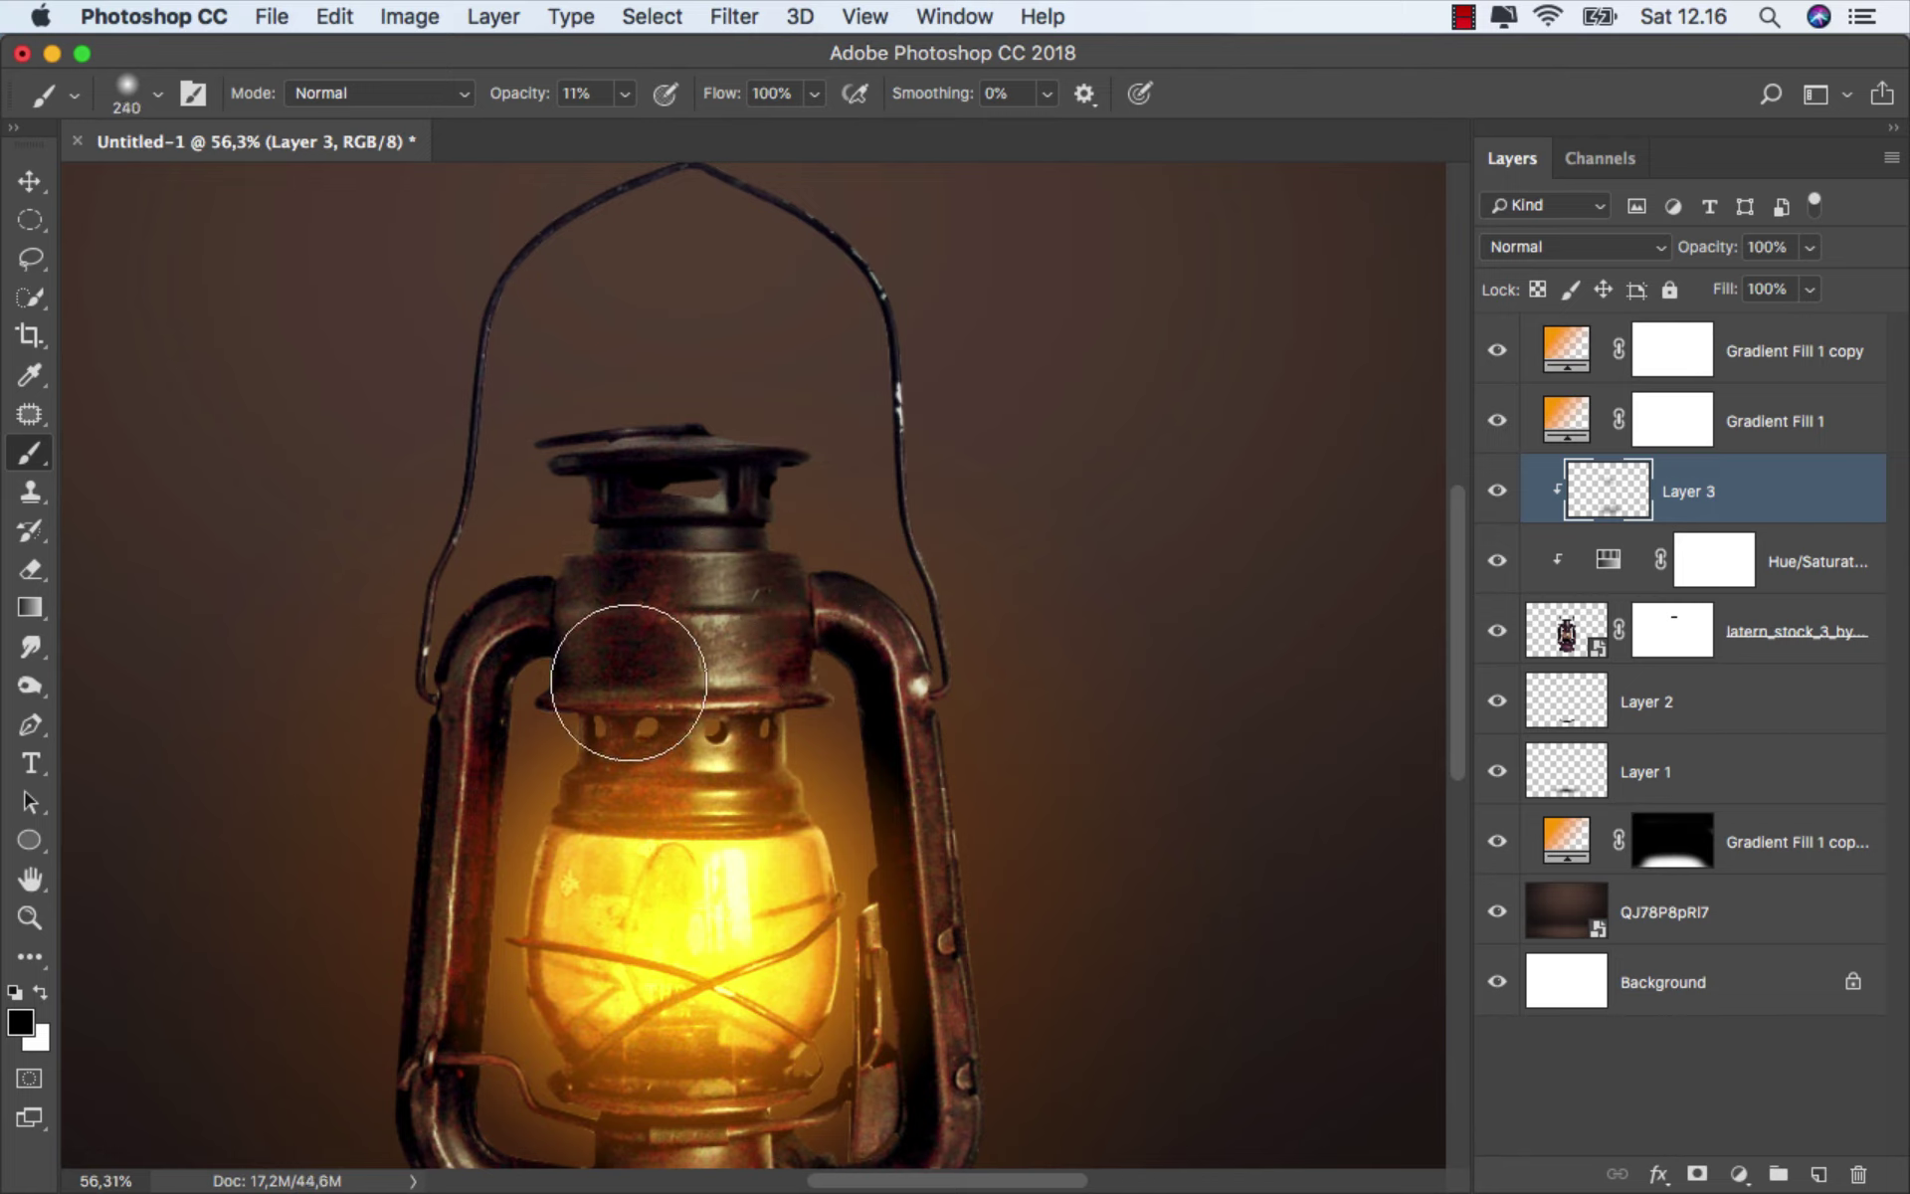
{"action": "left_click_drag", "start_coordinate": [730, 684], "coordinate": [745, 443]}
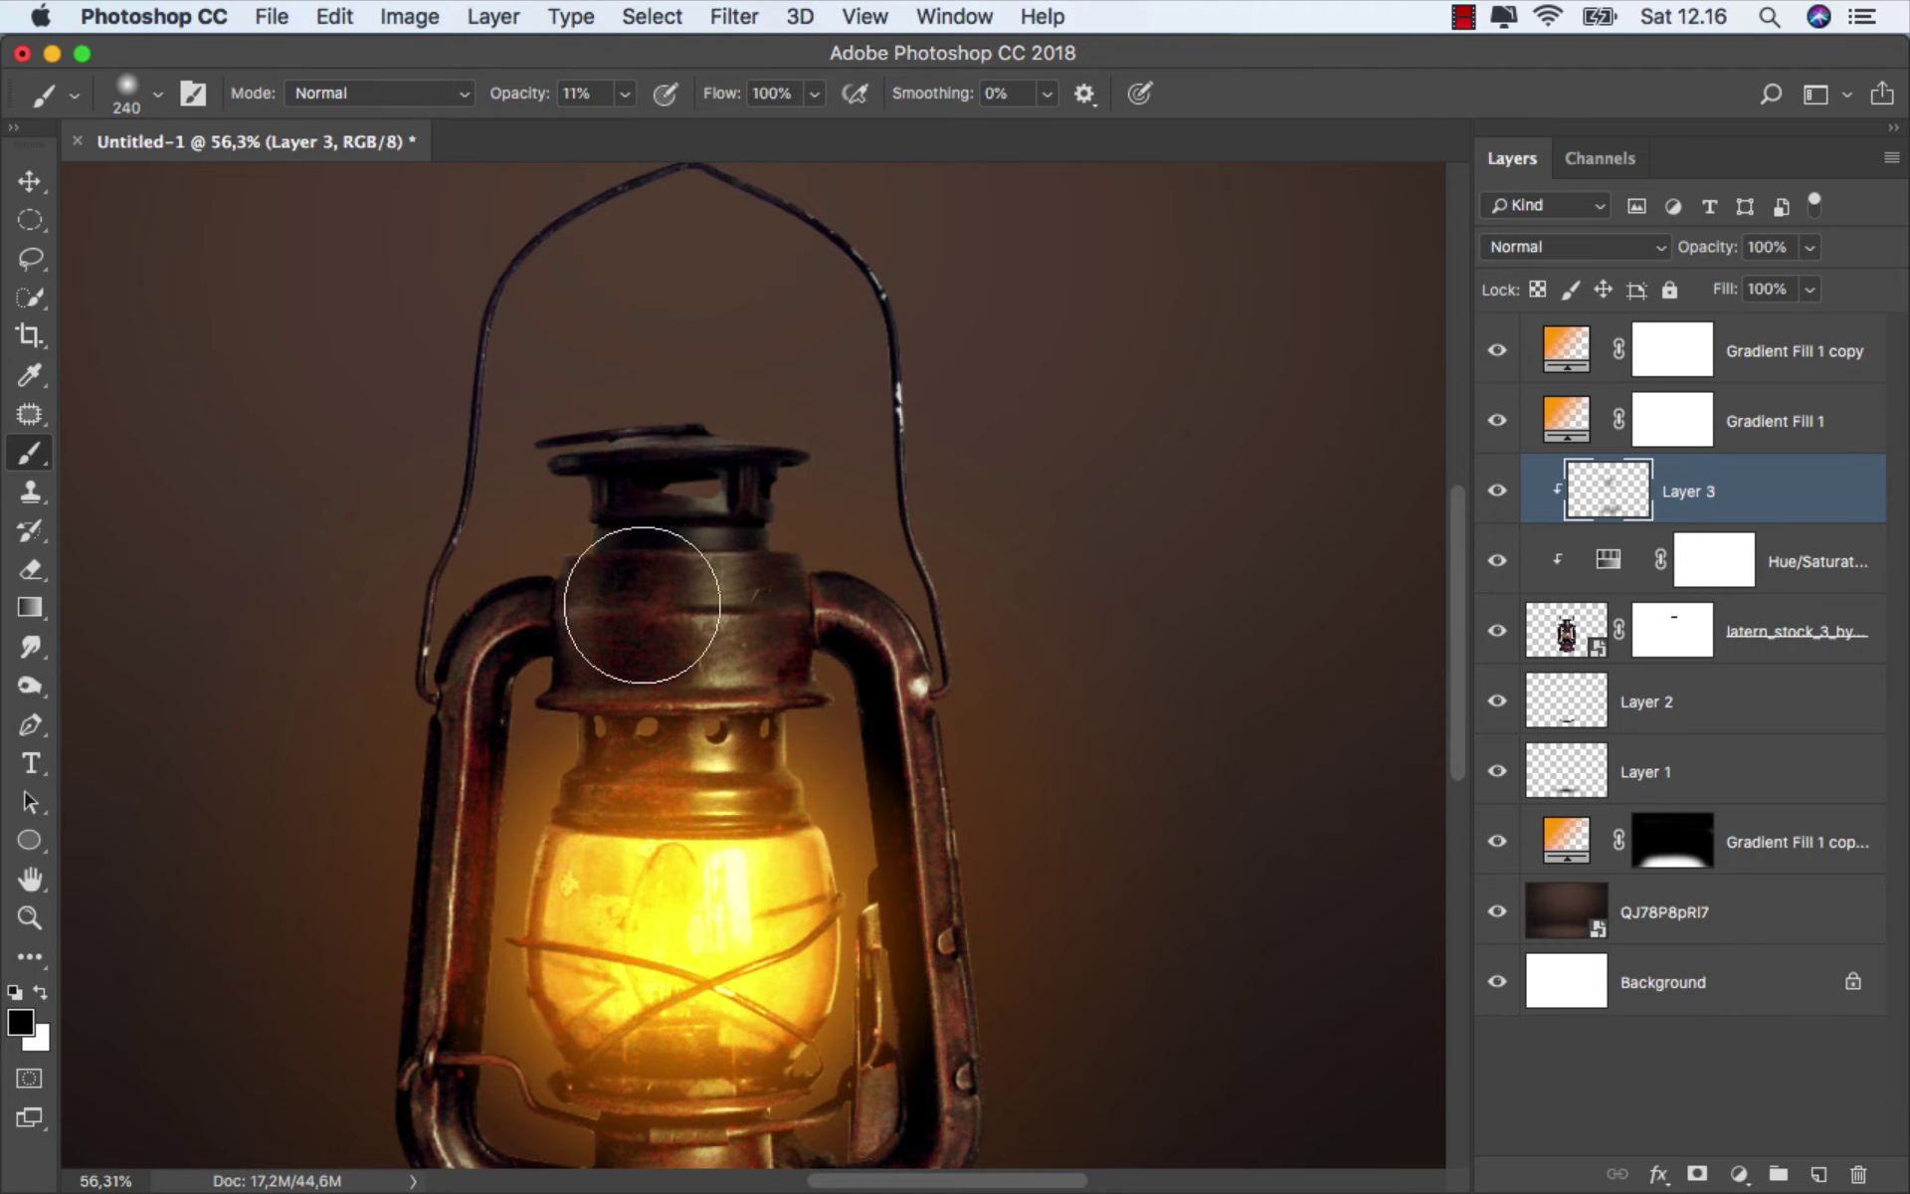
{"action": "scroll", "coordinate": [685, 574], "scroll_direction": "down", "scroll_amount": 1}
{"action": "left_click_drag", "start_coordinate": [685, 574], "coordinate": [717, 574]}
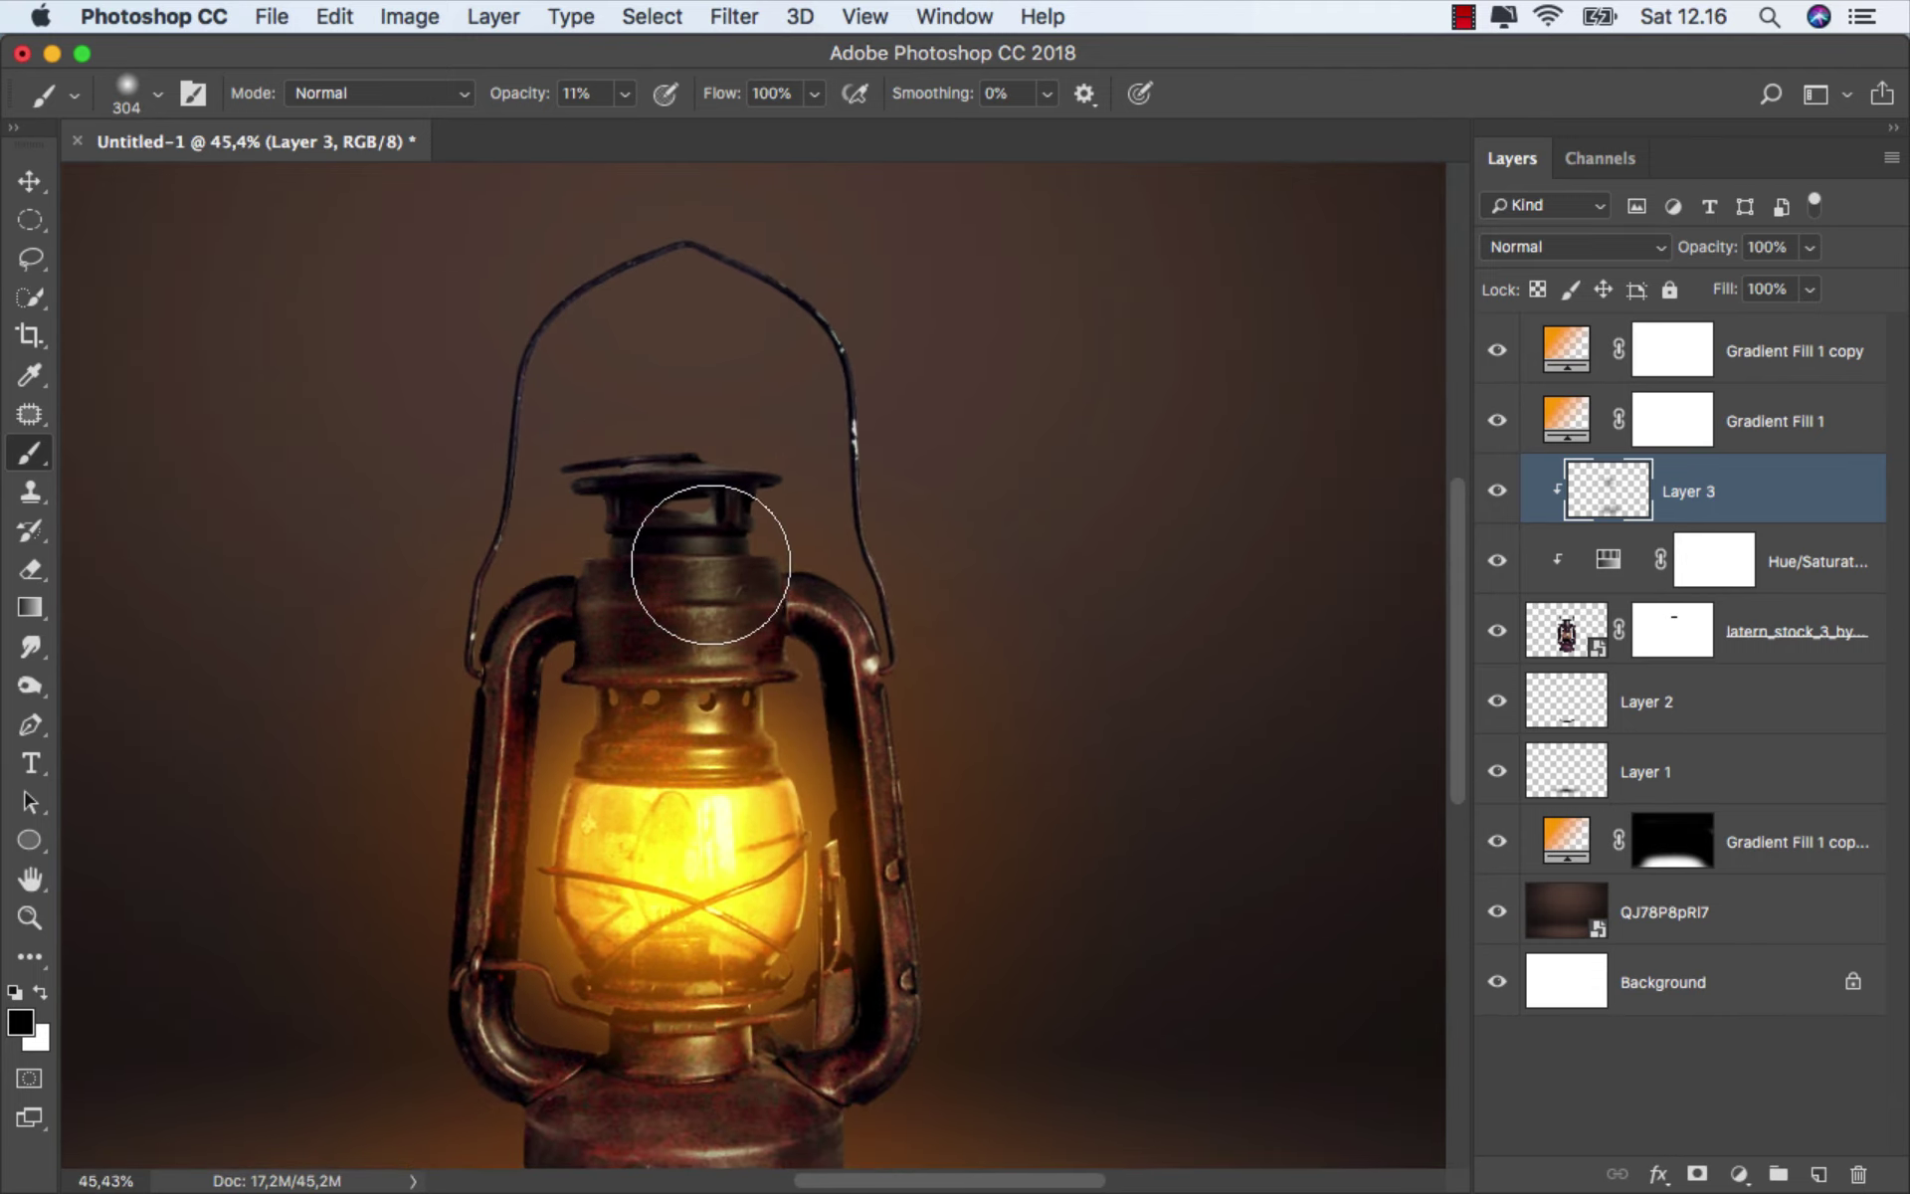
{"action": "scroll", "coordinate": [701, 512], "scroll_direction": "down", "scroll_amount": 1}
{"action": "scroll", "coordinate": [701, 512], "scroll_direction": "down", "scroll_amount": 1}
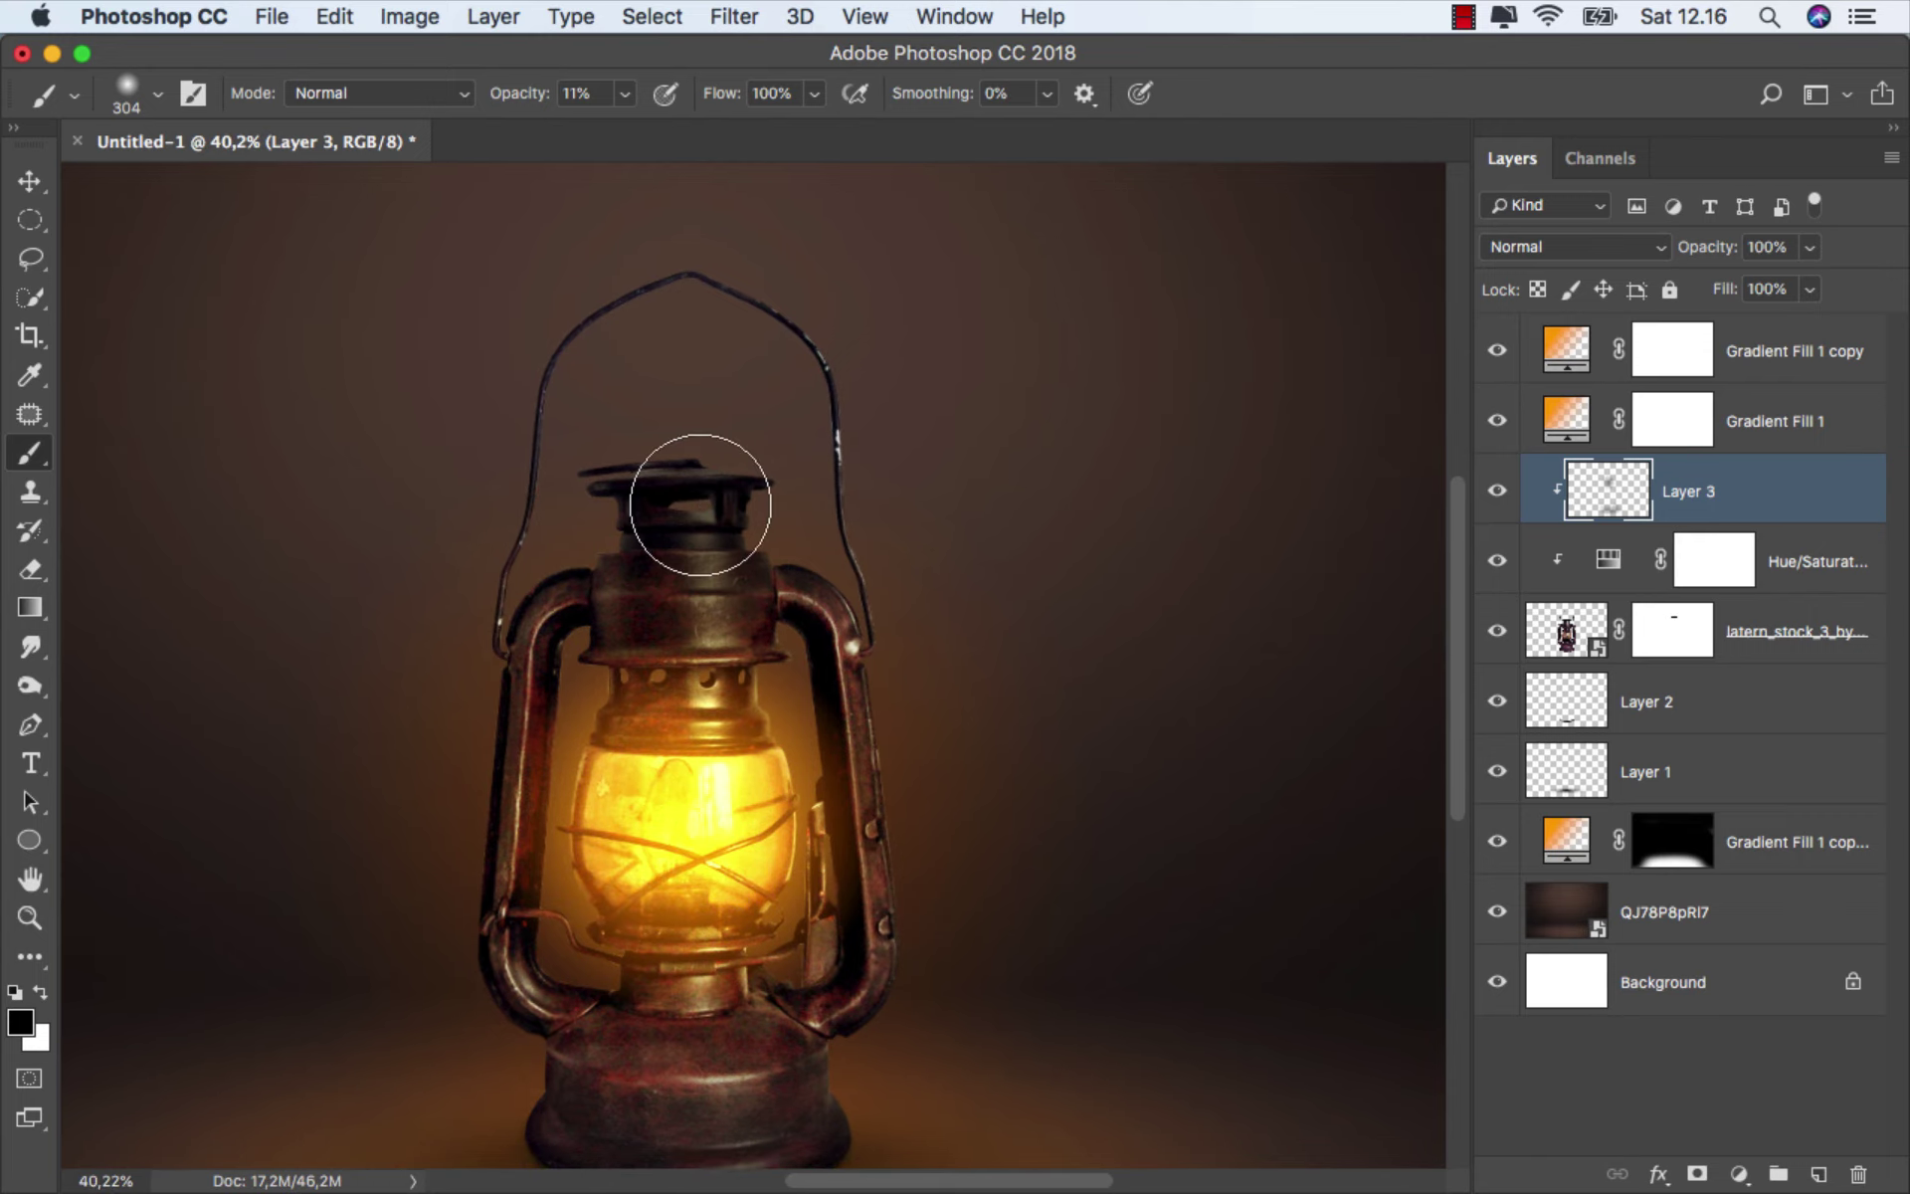
{"action": "scroll", "coordinate": [702, 512], "scroll_direction": "down", "scroll_amount": 1}
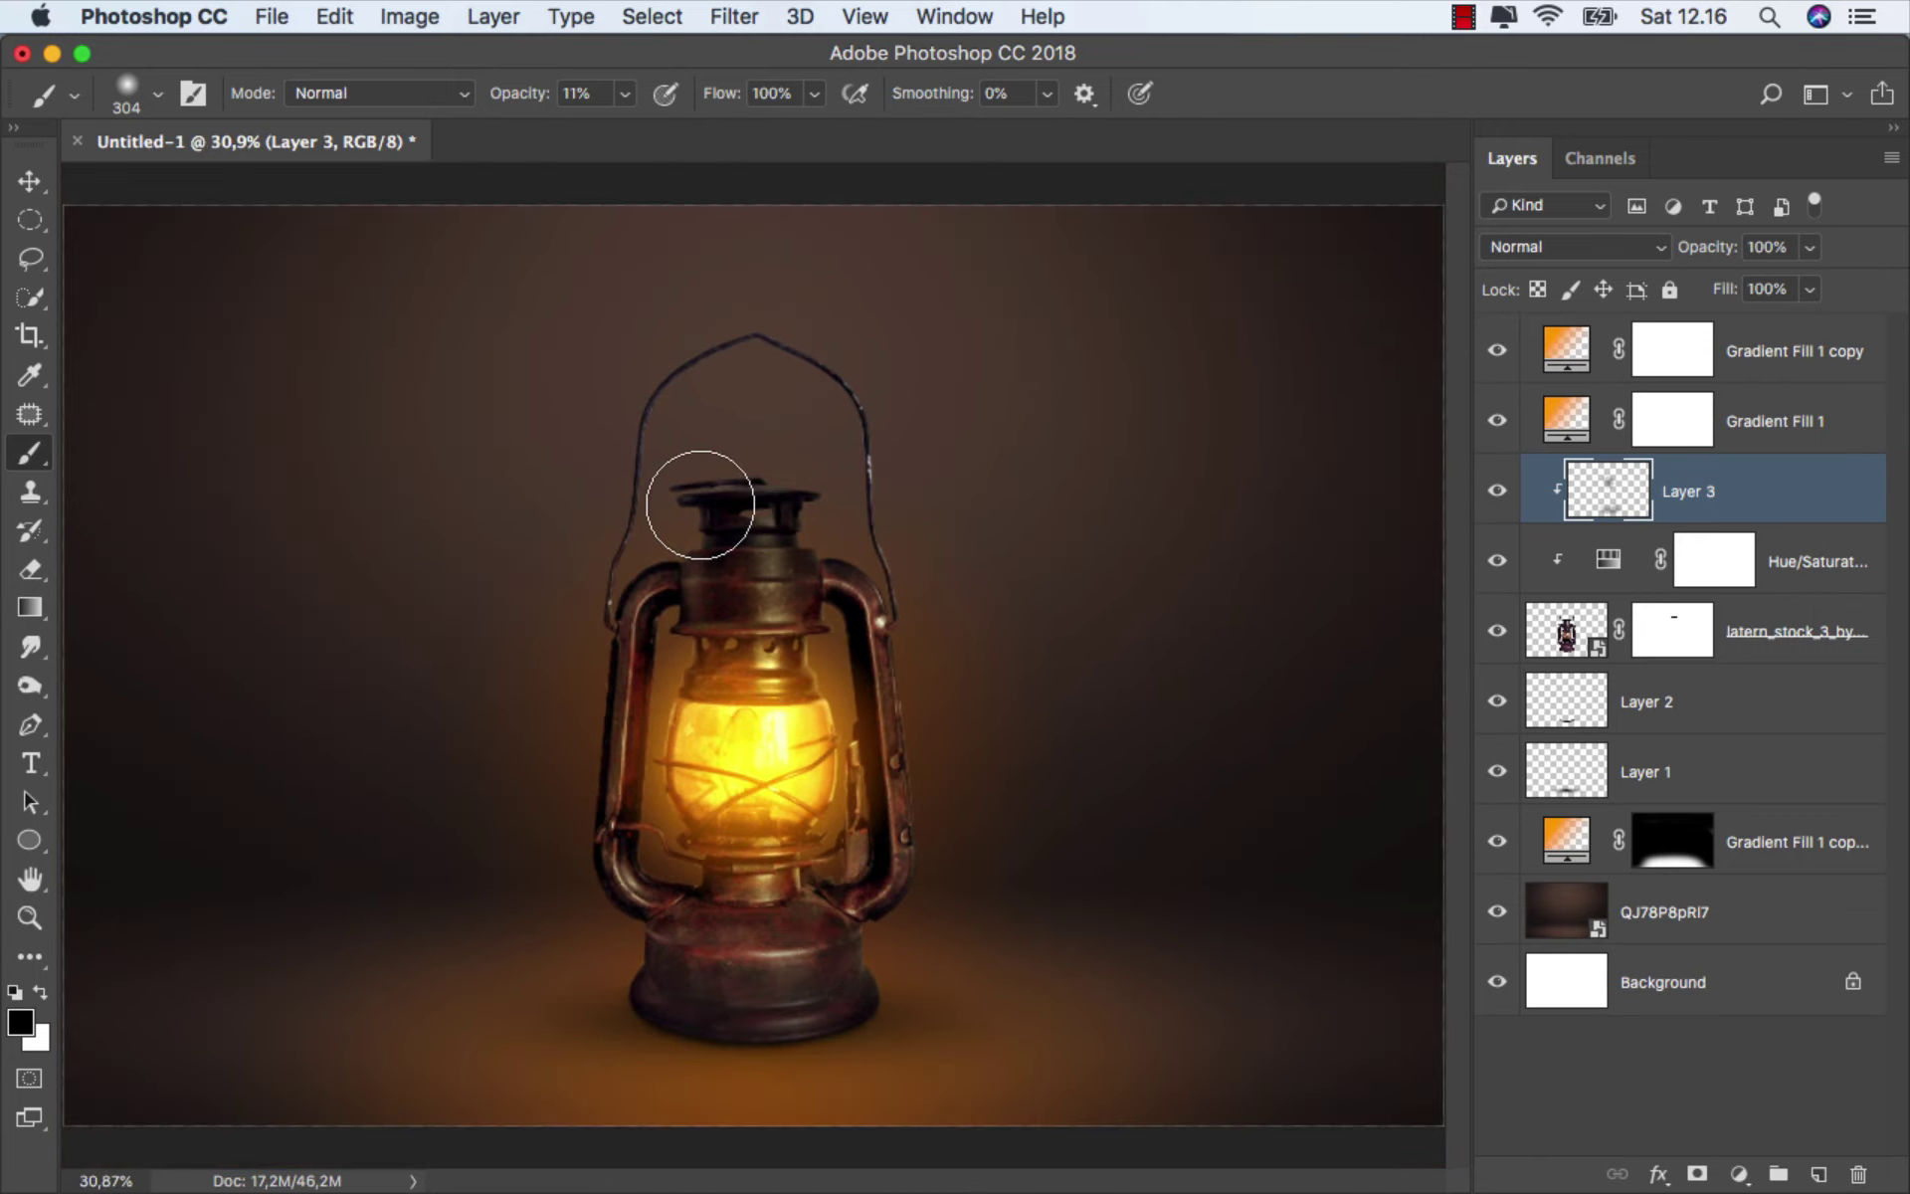
- Add a black-to-white Gradient Map above Gradient Fill 1 copy, blended as Linear Dodge (Add)
{"action": "left_click", "coordinate": [1494, 487]}
{"action": "left_click", "coordinate": [1753, 365]}
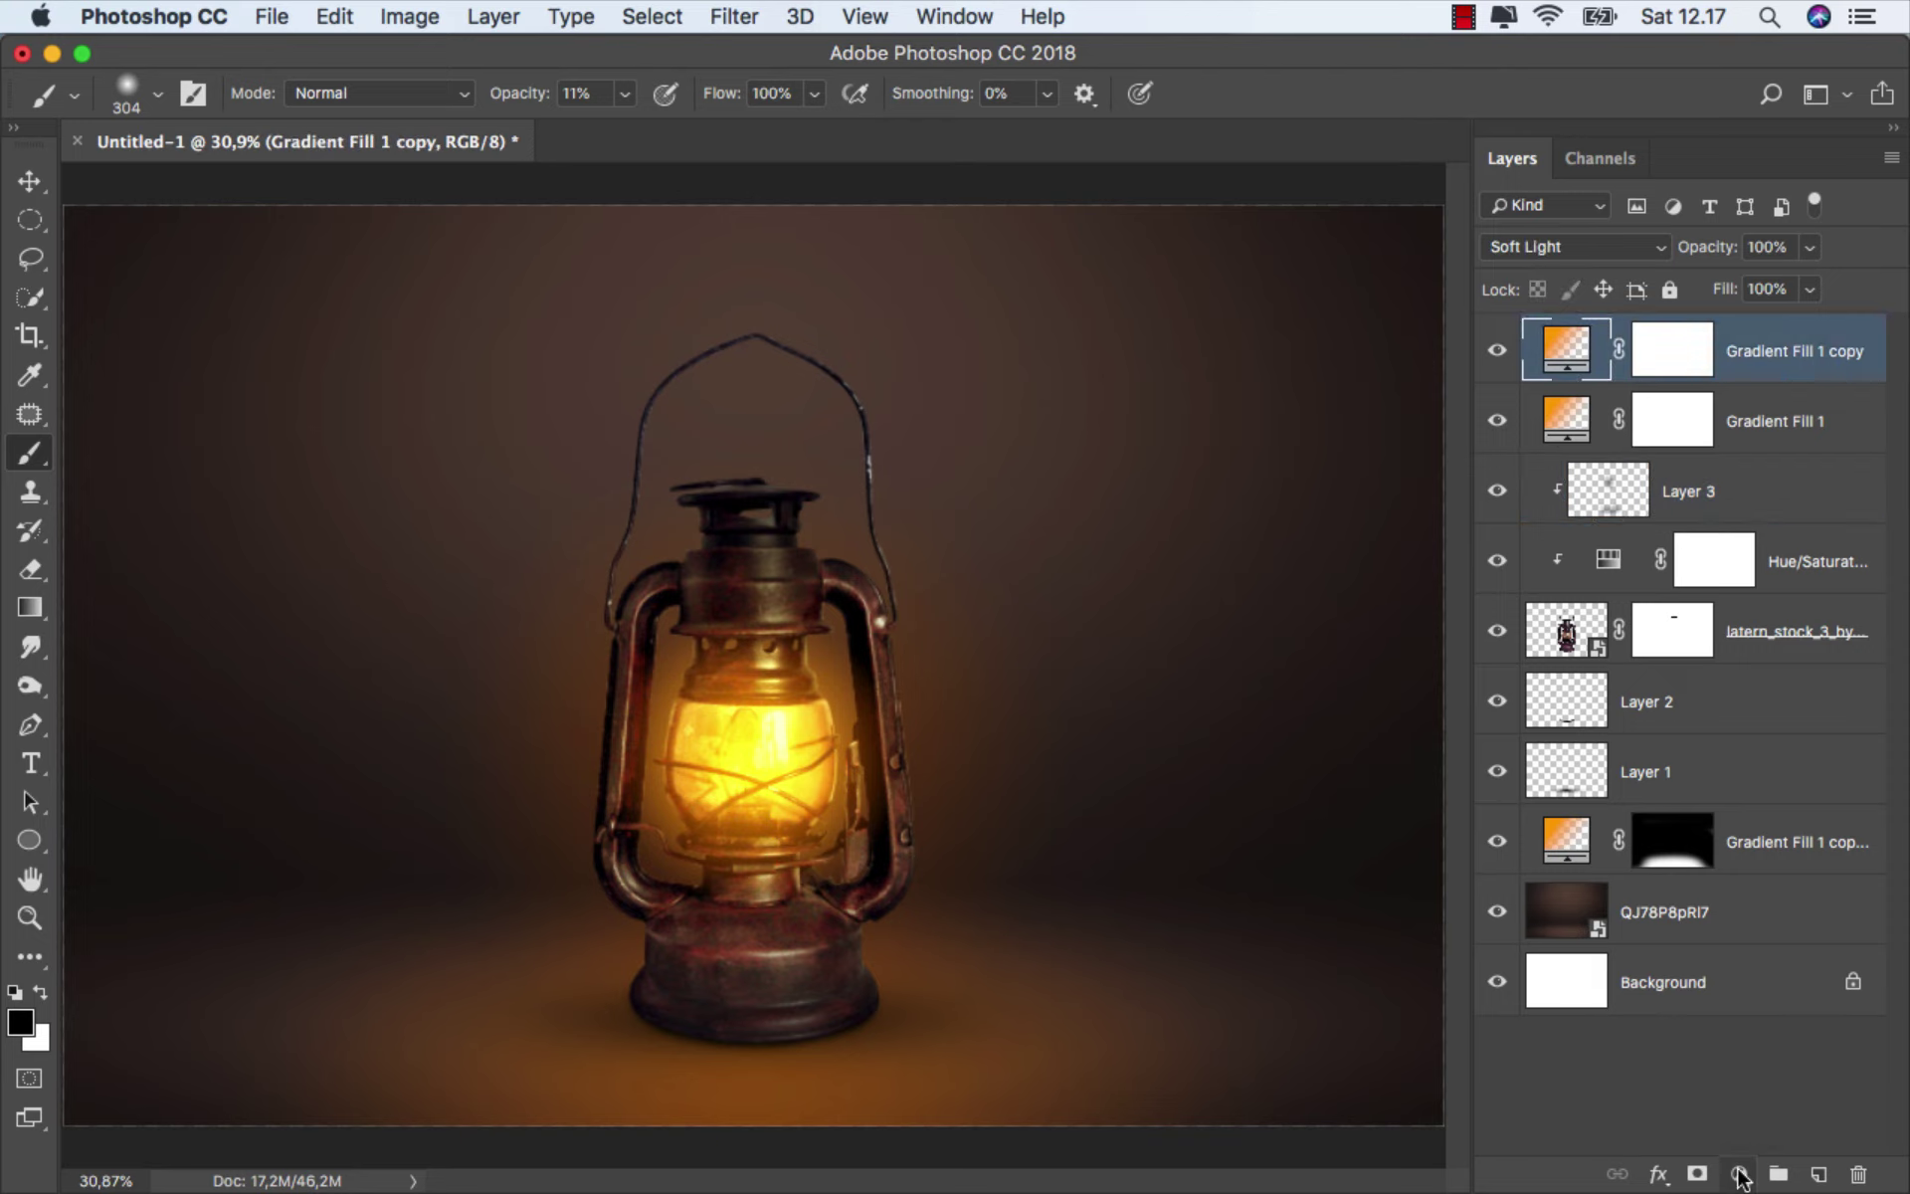
{"action": "left_click", "coordinate": [1739, 1177]}
{"action": "left_click", "coordinate": [1759, 1089]}
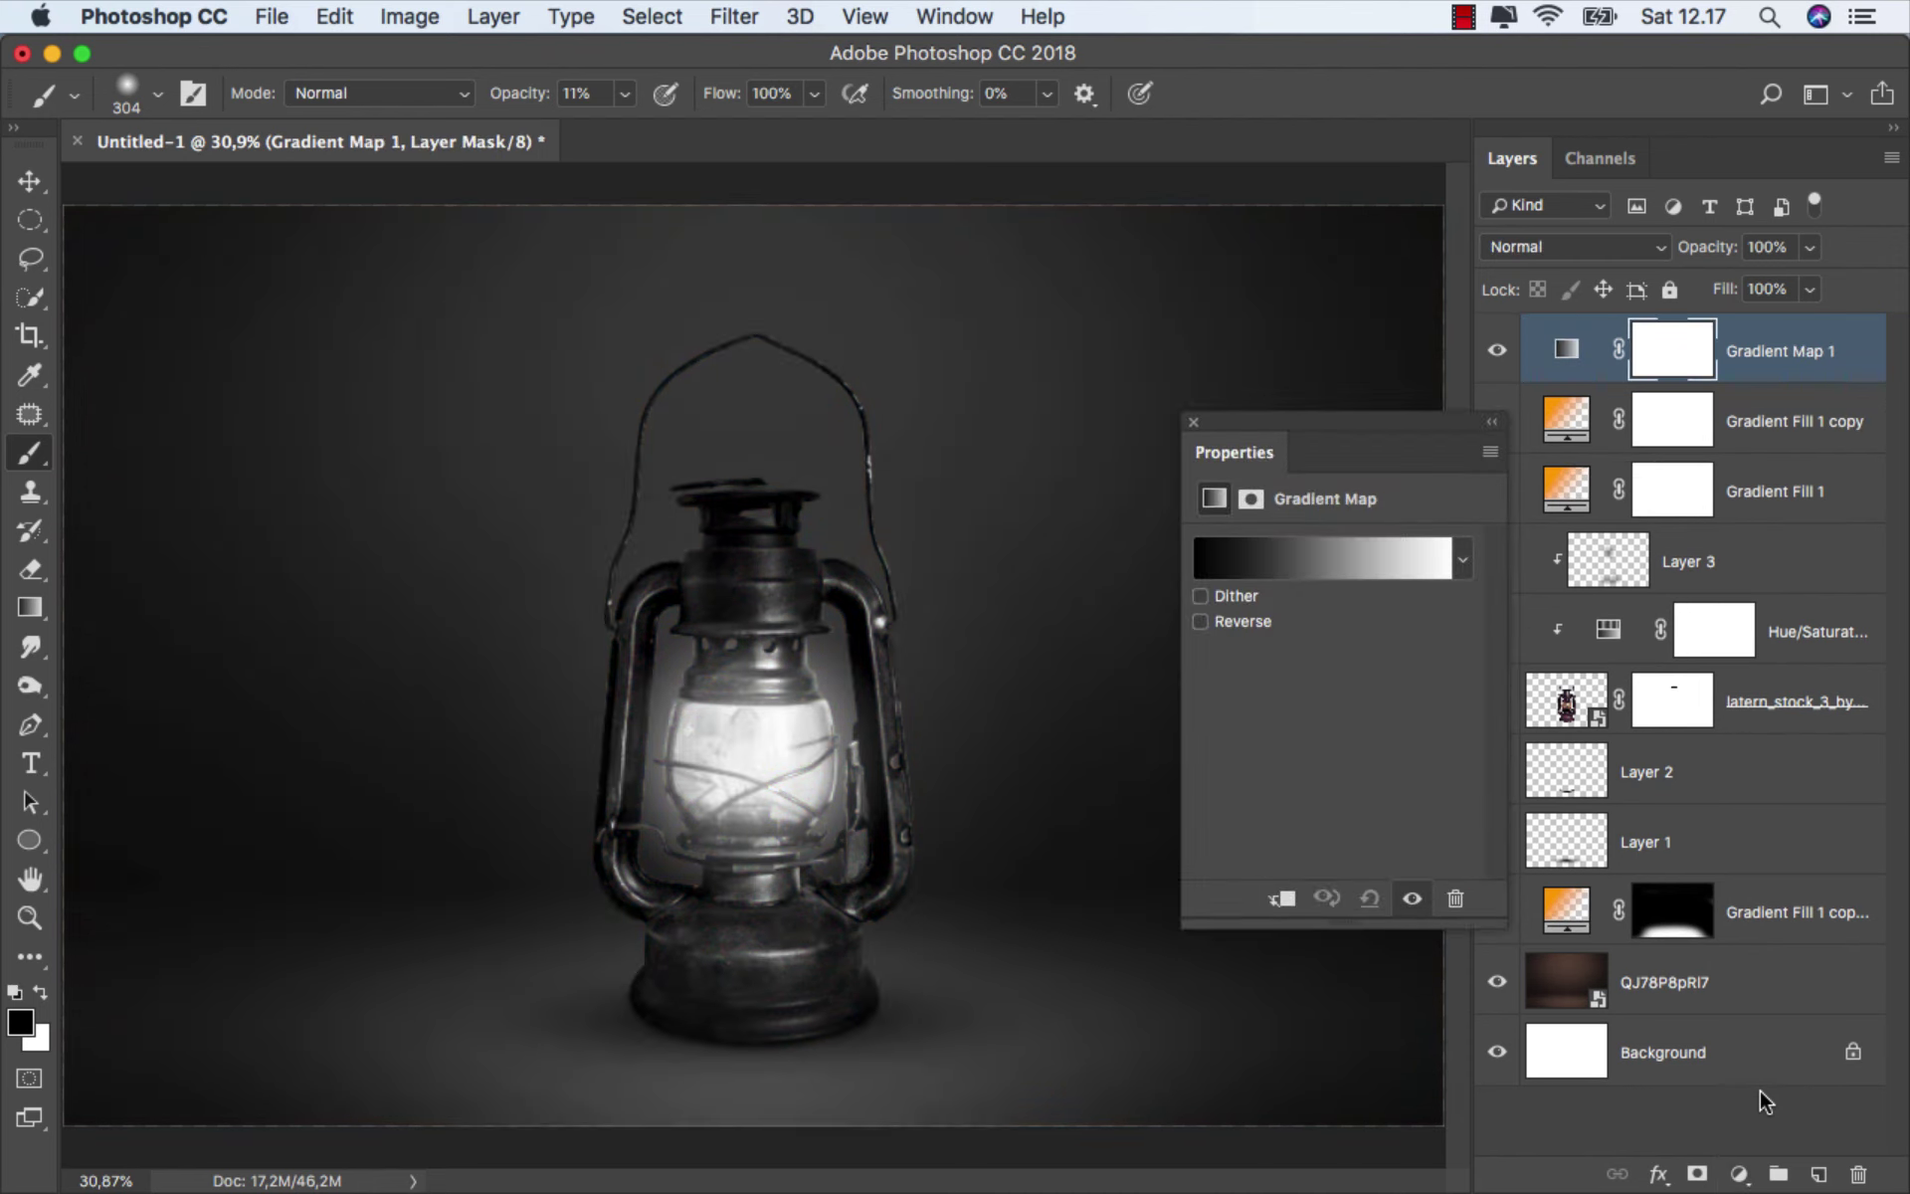
{"action": "left_click", "coordinate": [1464, 559]}
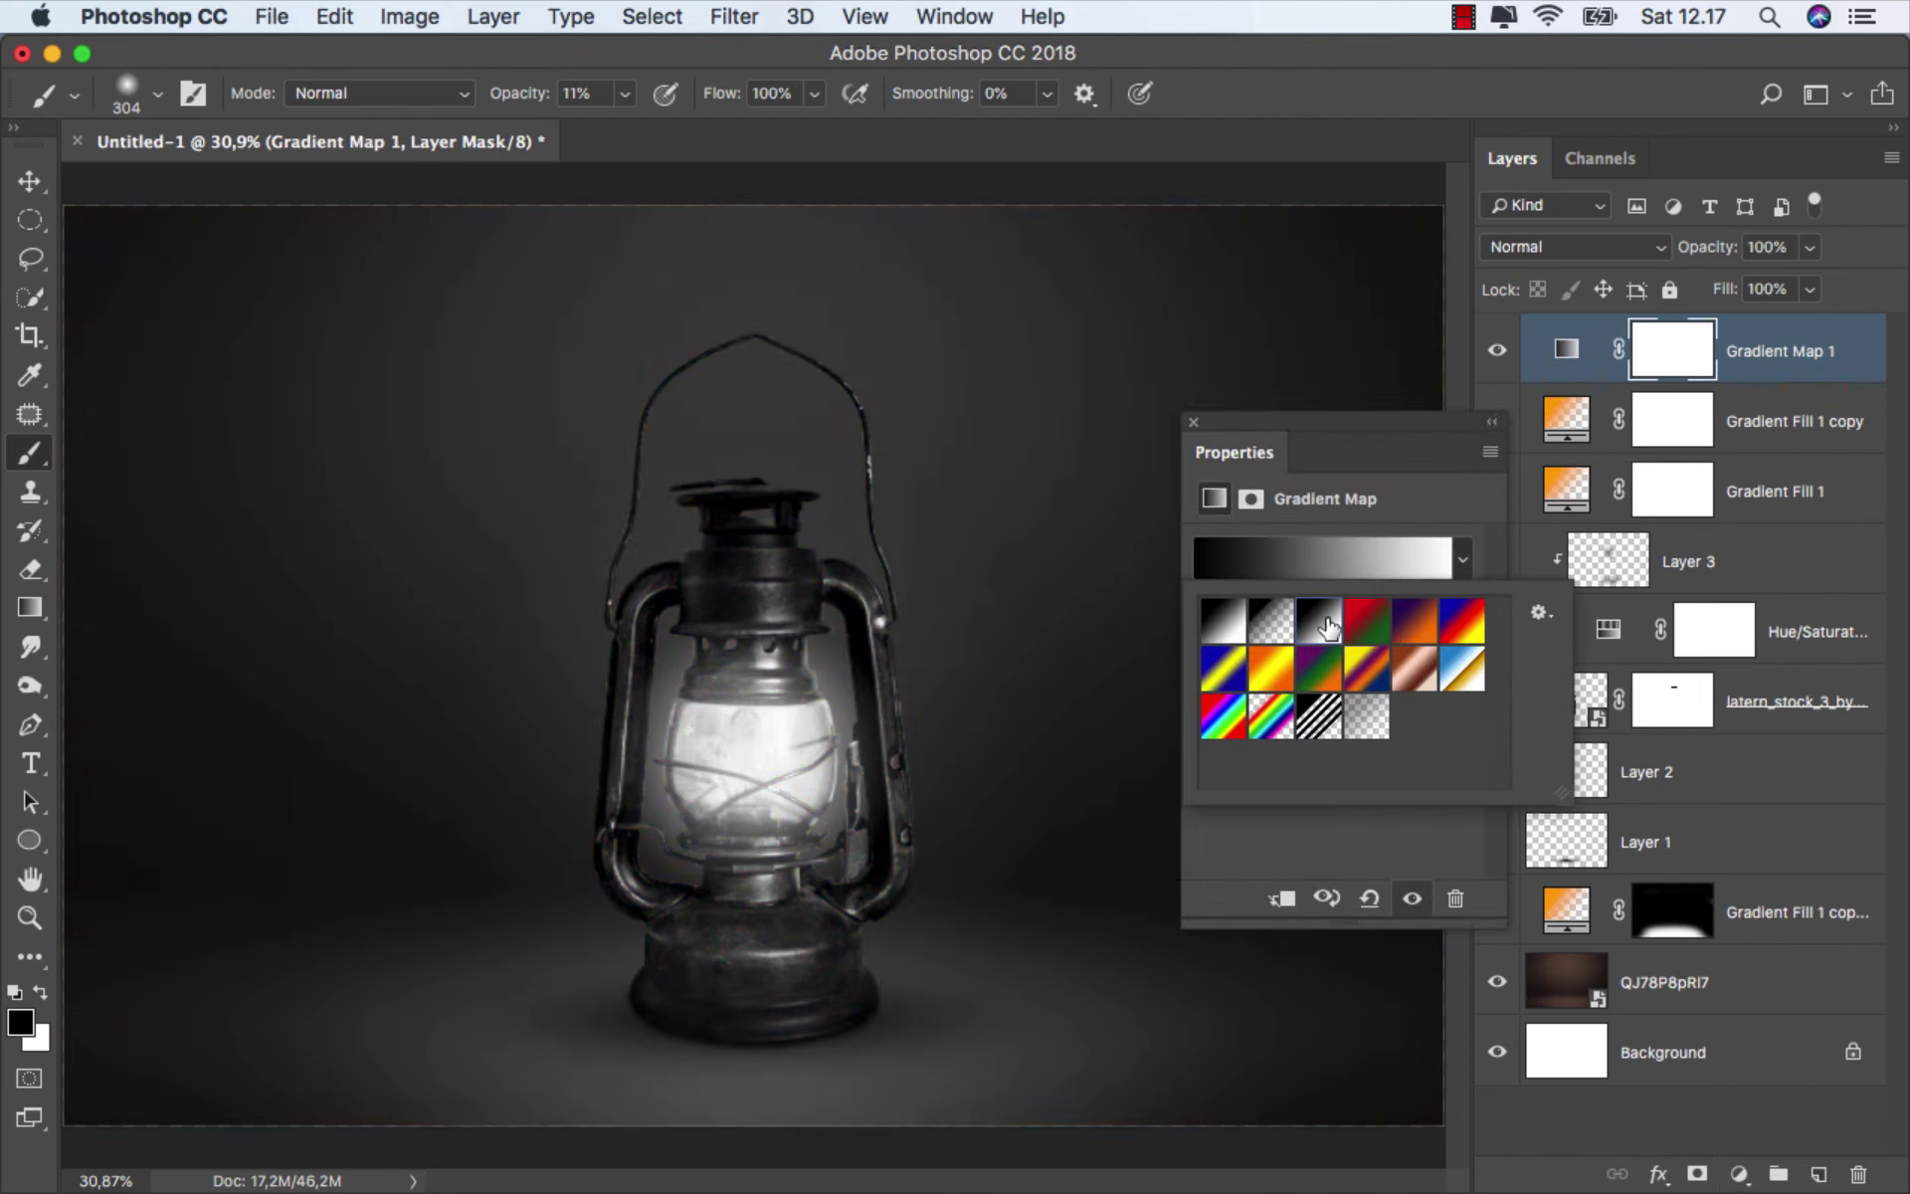
{"action": "left_click", "coordinate": [1193, 422]}
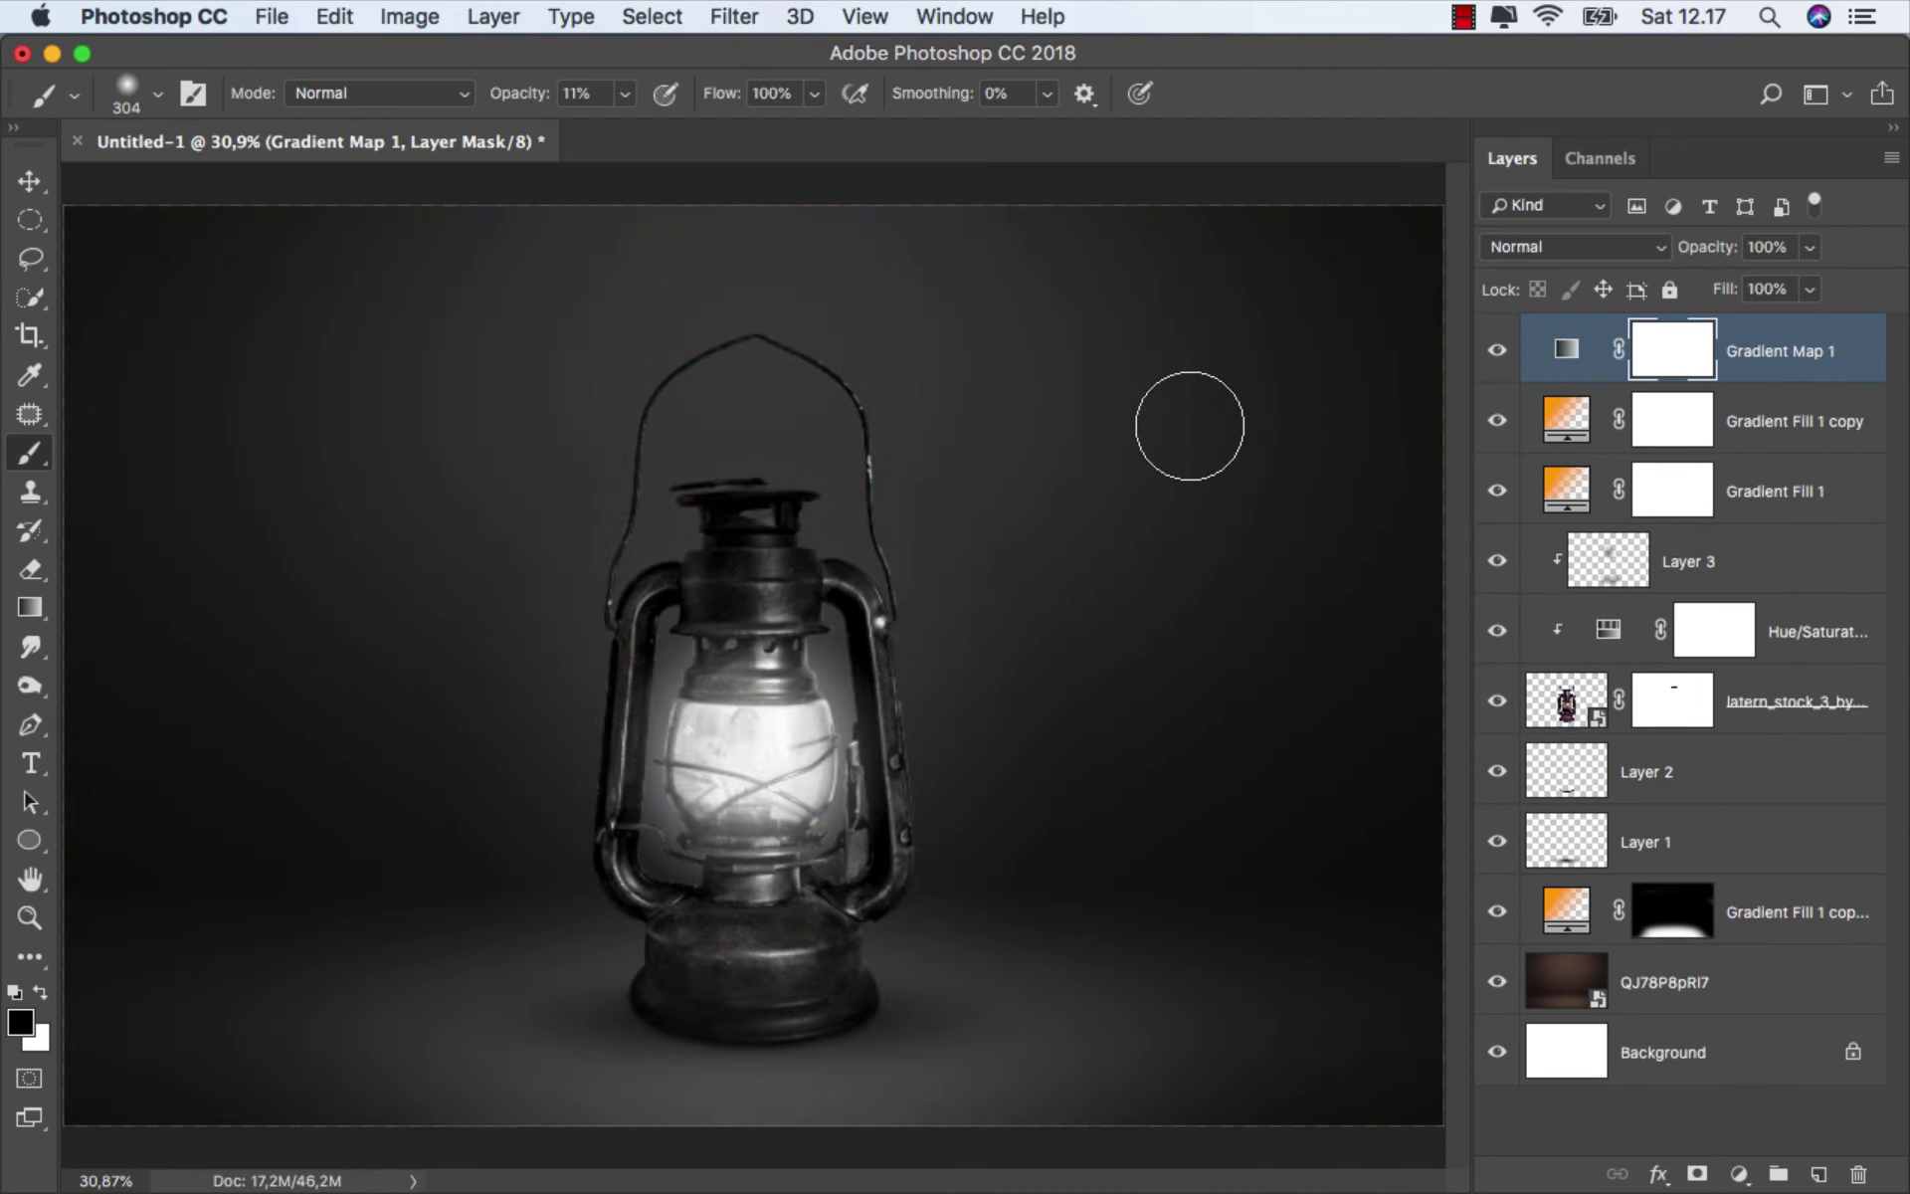
{"action": "left_click", "coordinate": [1588, 248]}
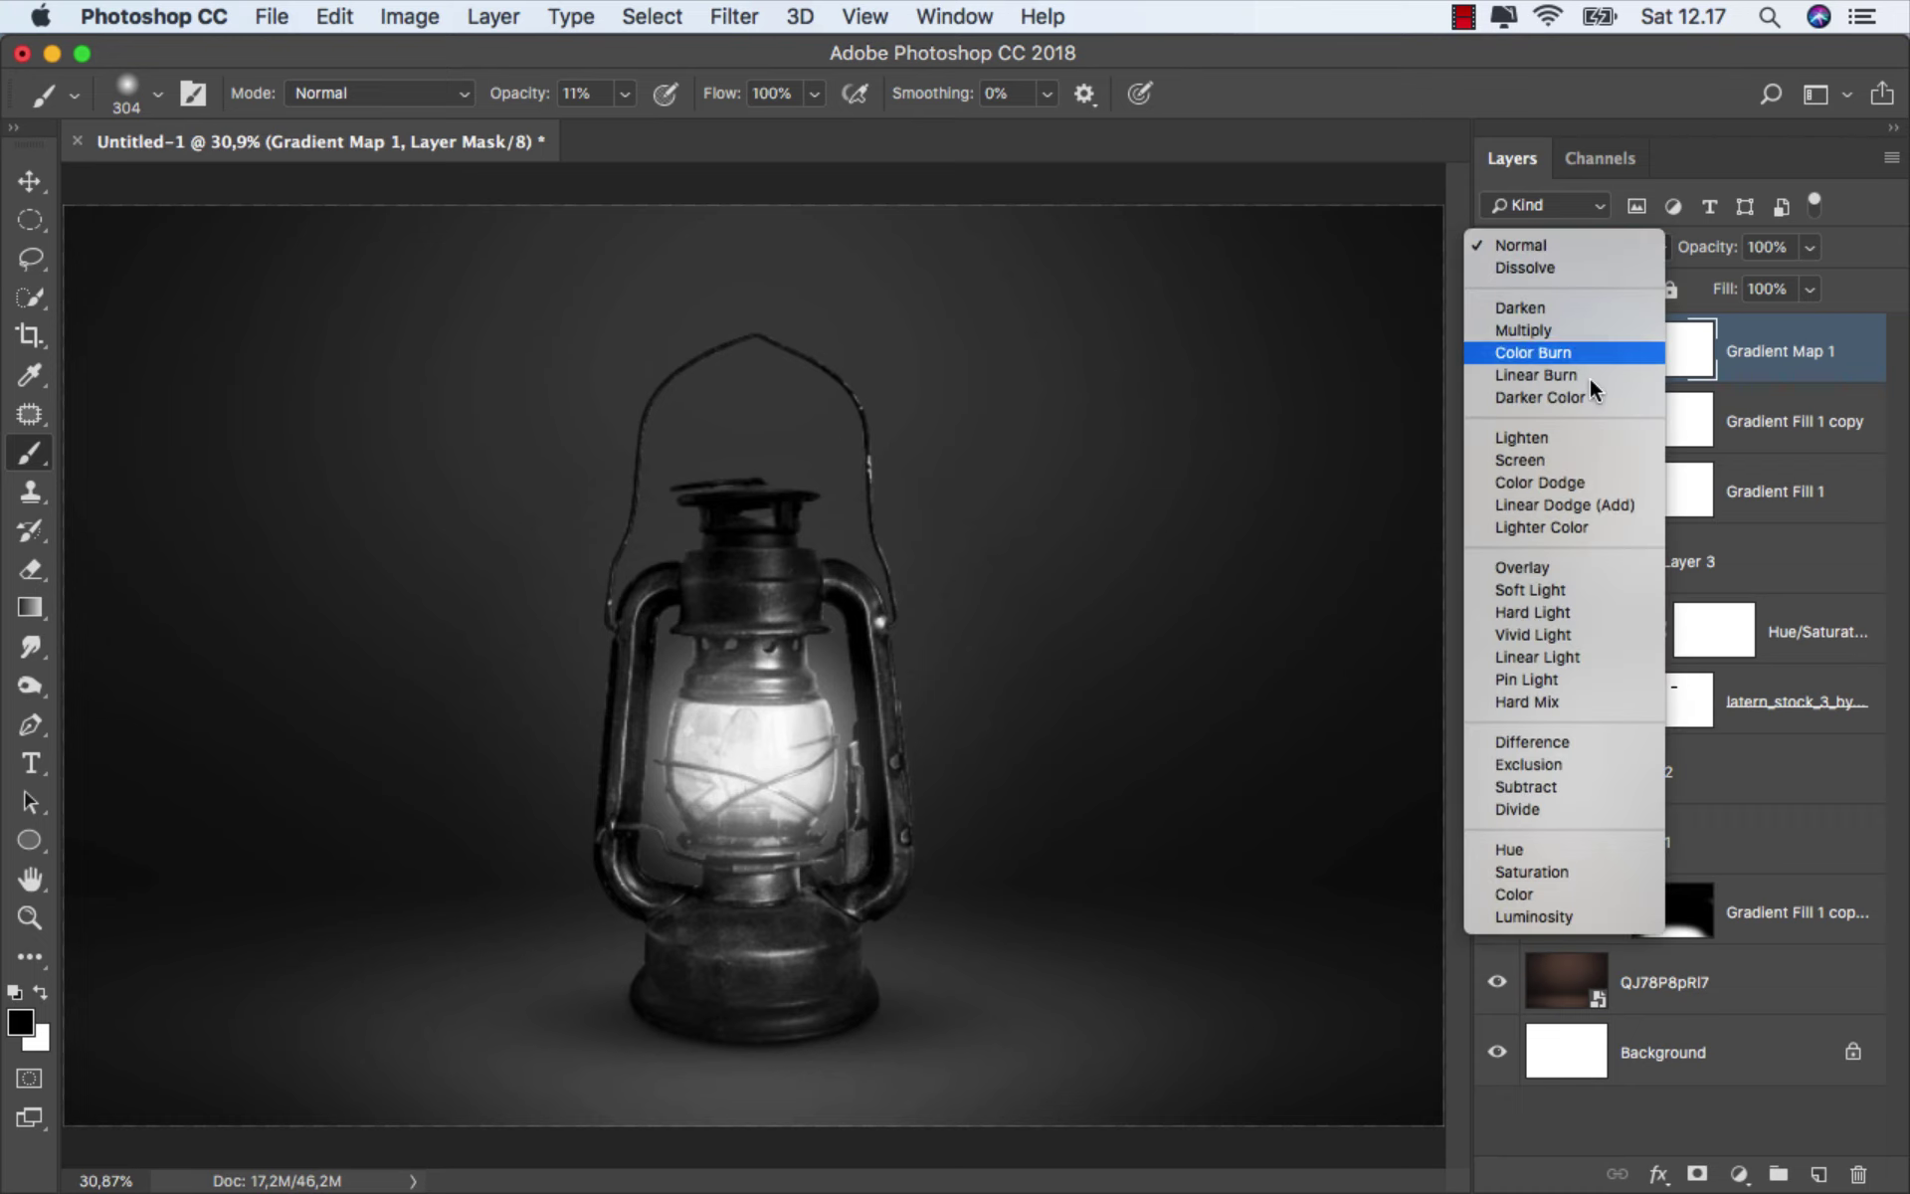
{"action": "left_click", "coordinate": [1583, 502]}
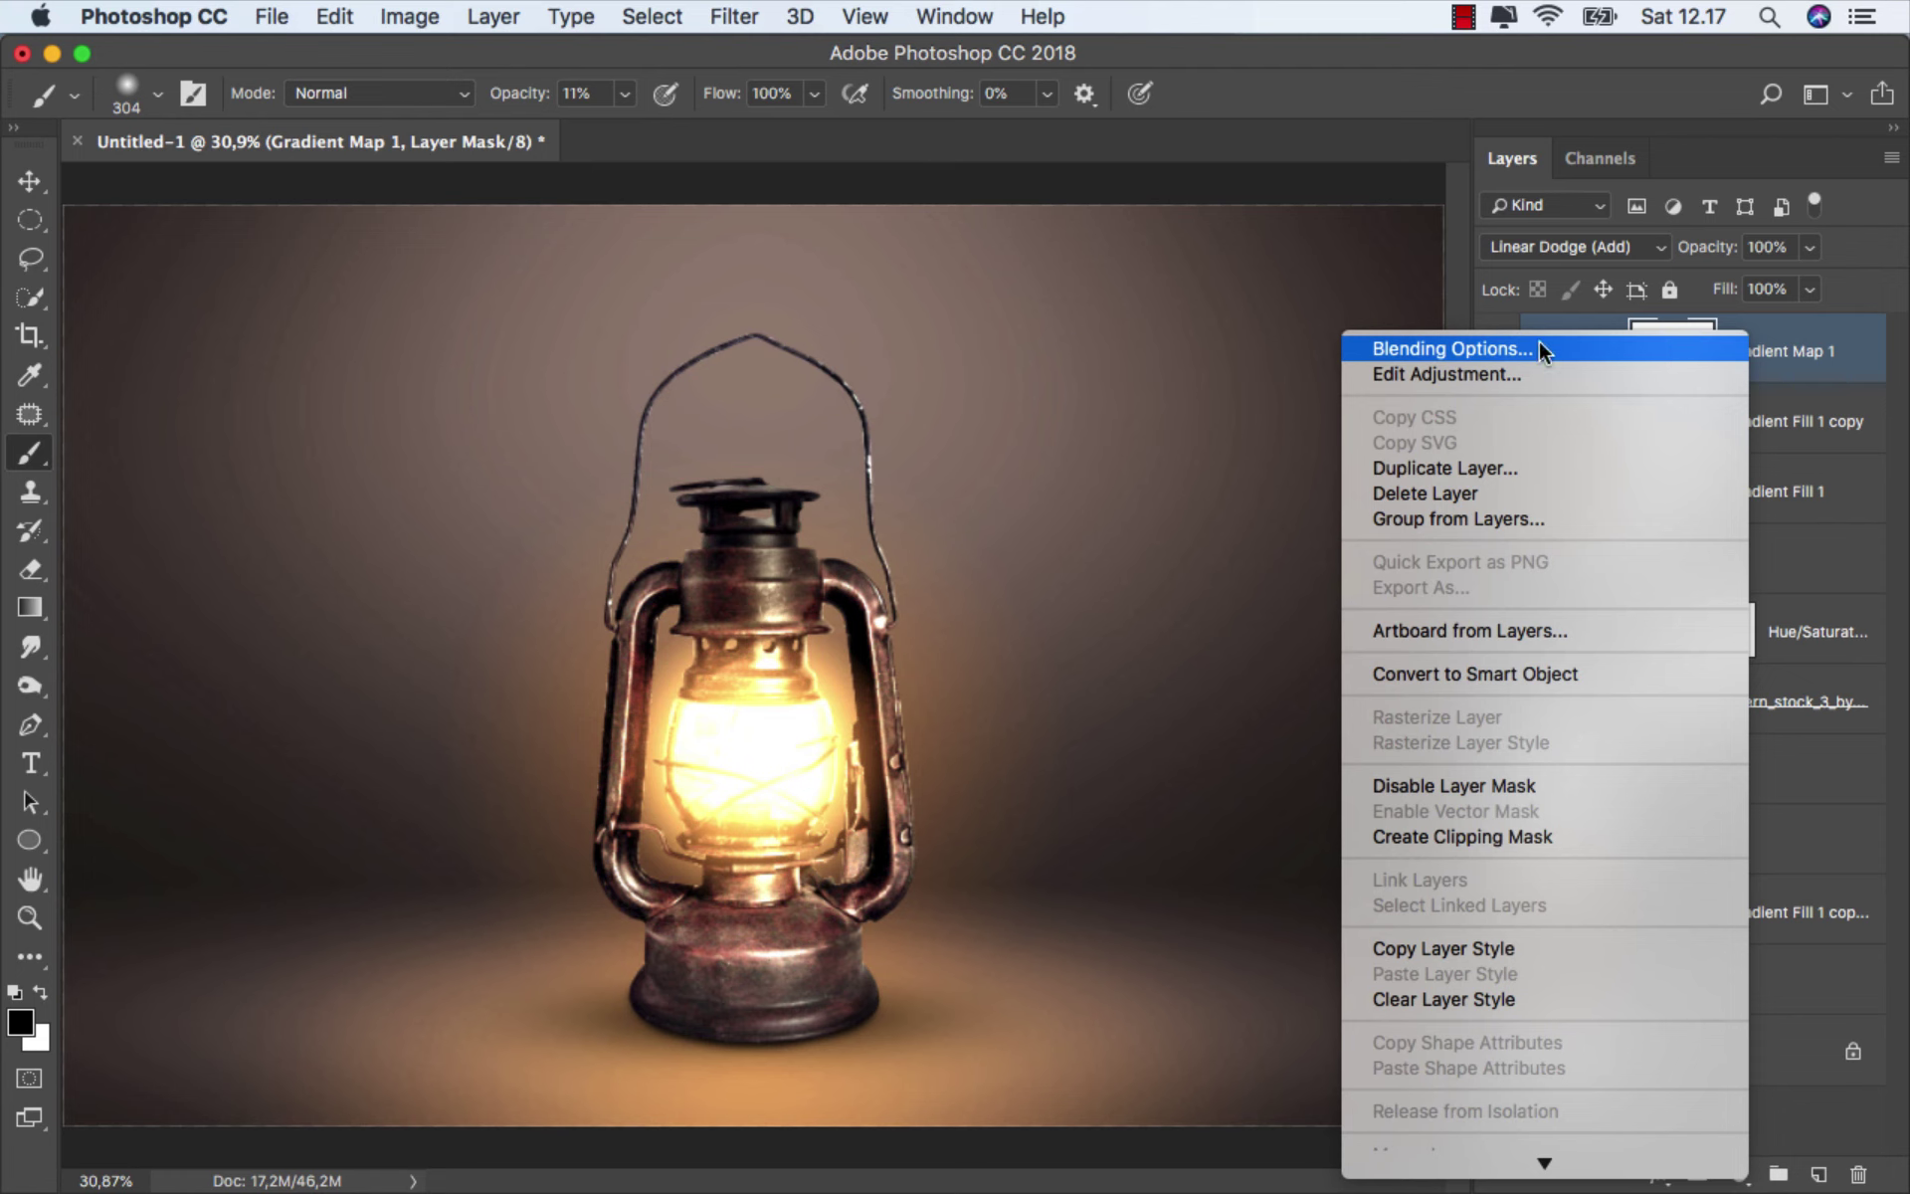
- Split the Gradient Map's Blend If black sliders for This Layer and Underlying Layer, then confirm
{"action": "left_click", "coordinate": [1525, 340]}
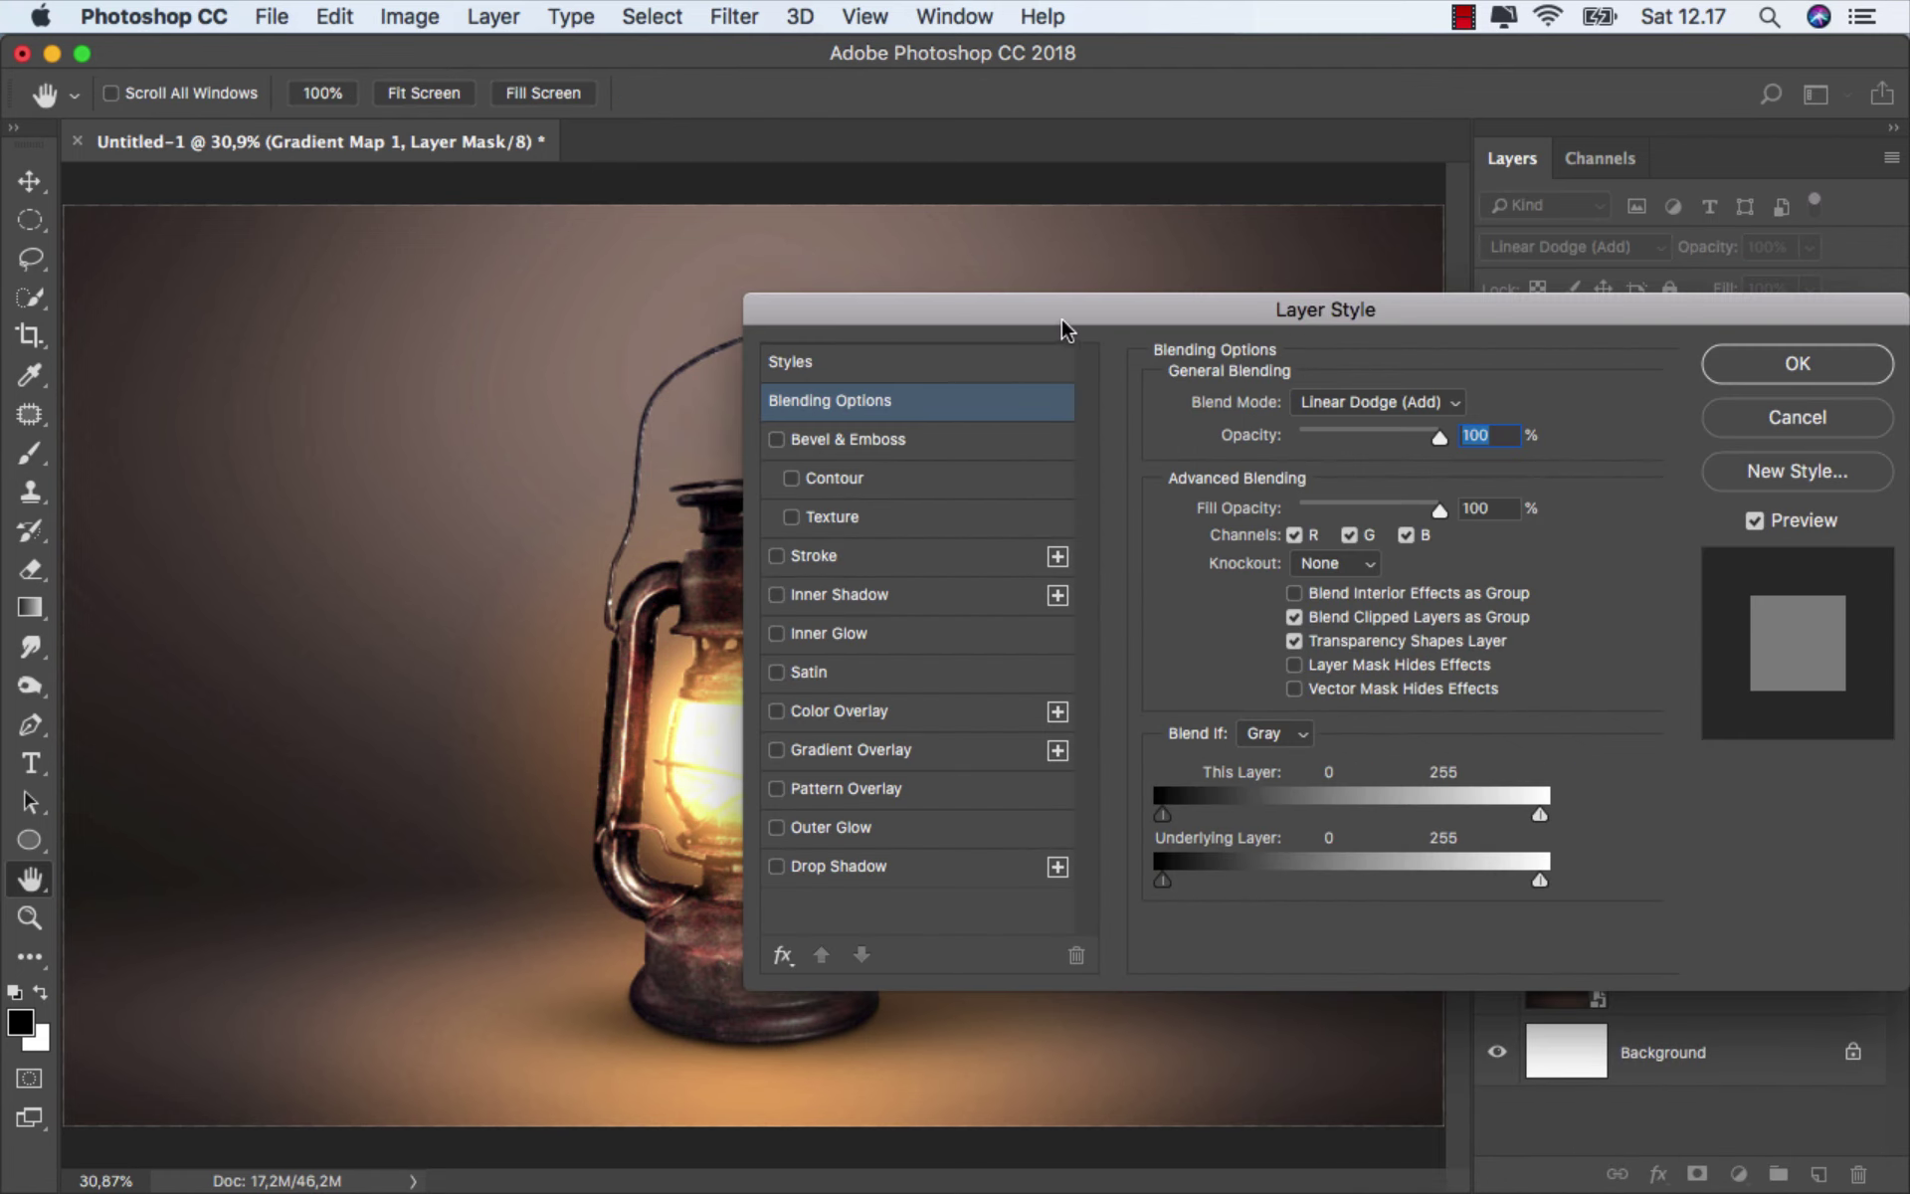
{"action": "left_click_drag", "start_coordinate": [1060, 329], "coordinate": [1285, 333]}
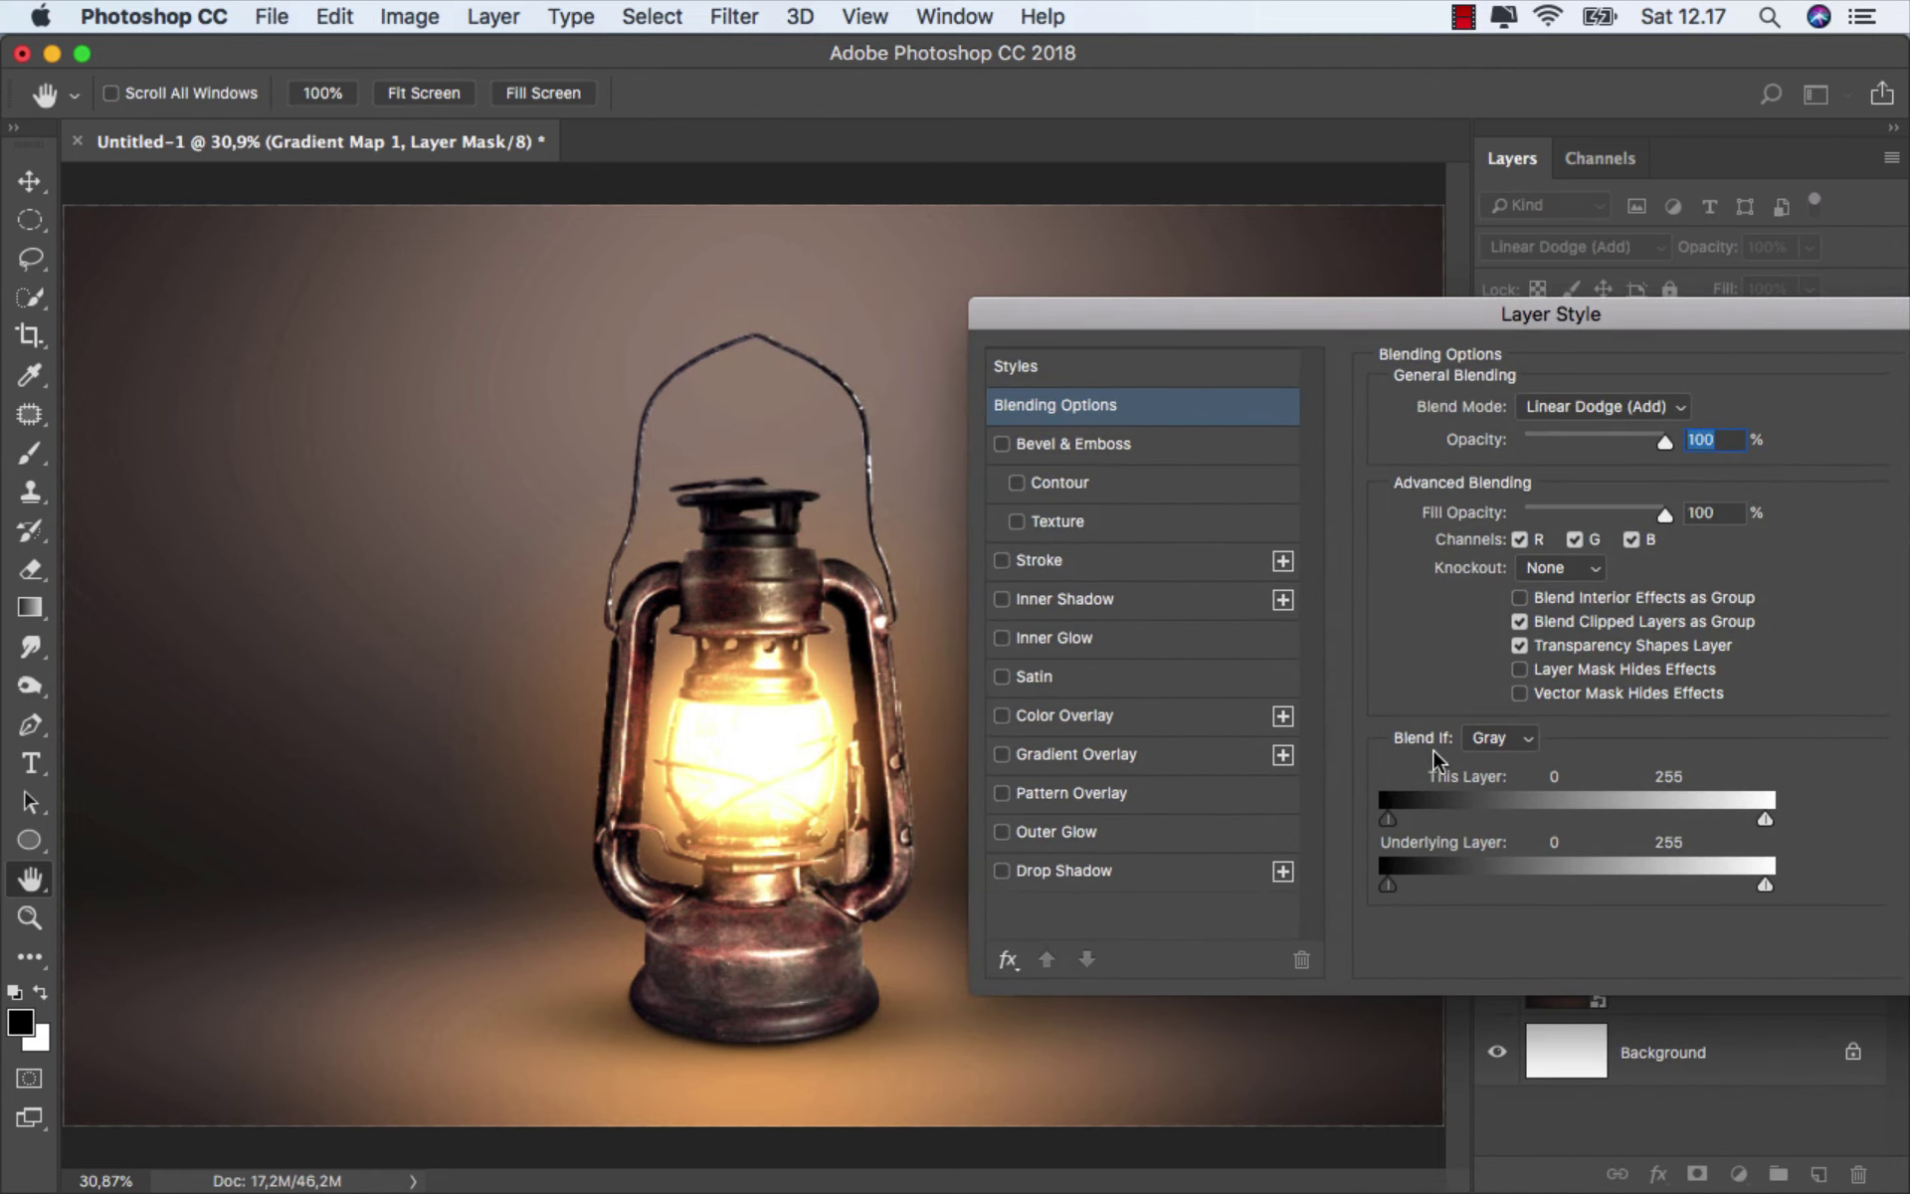
{"action": "left_click_drag", "start_coordinate": [1387, 817], "coordinate": [1764, 819]}
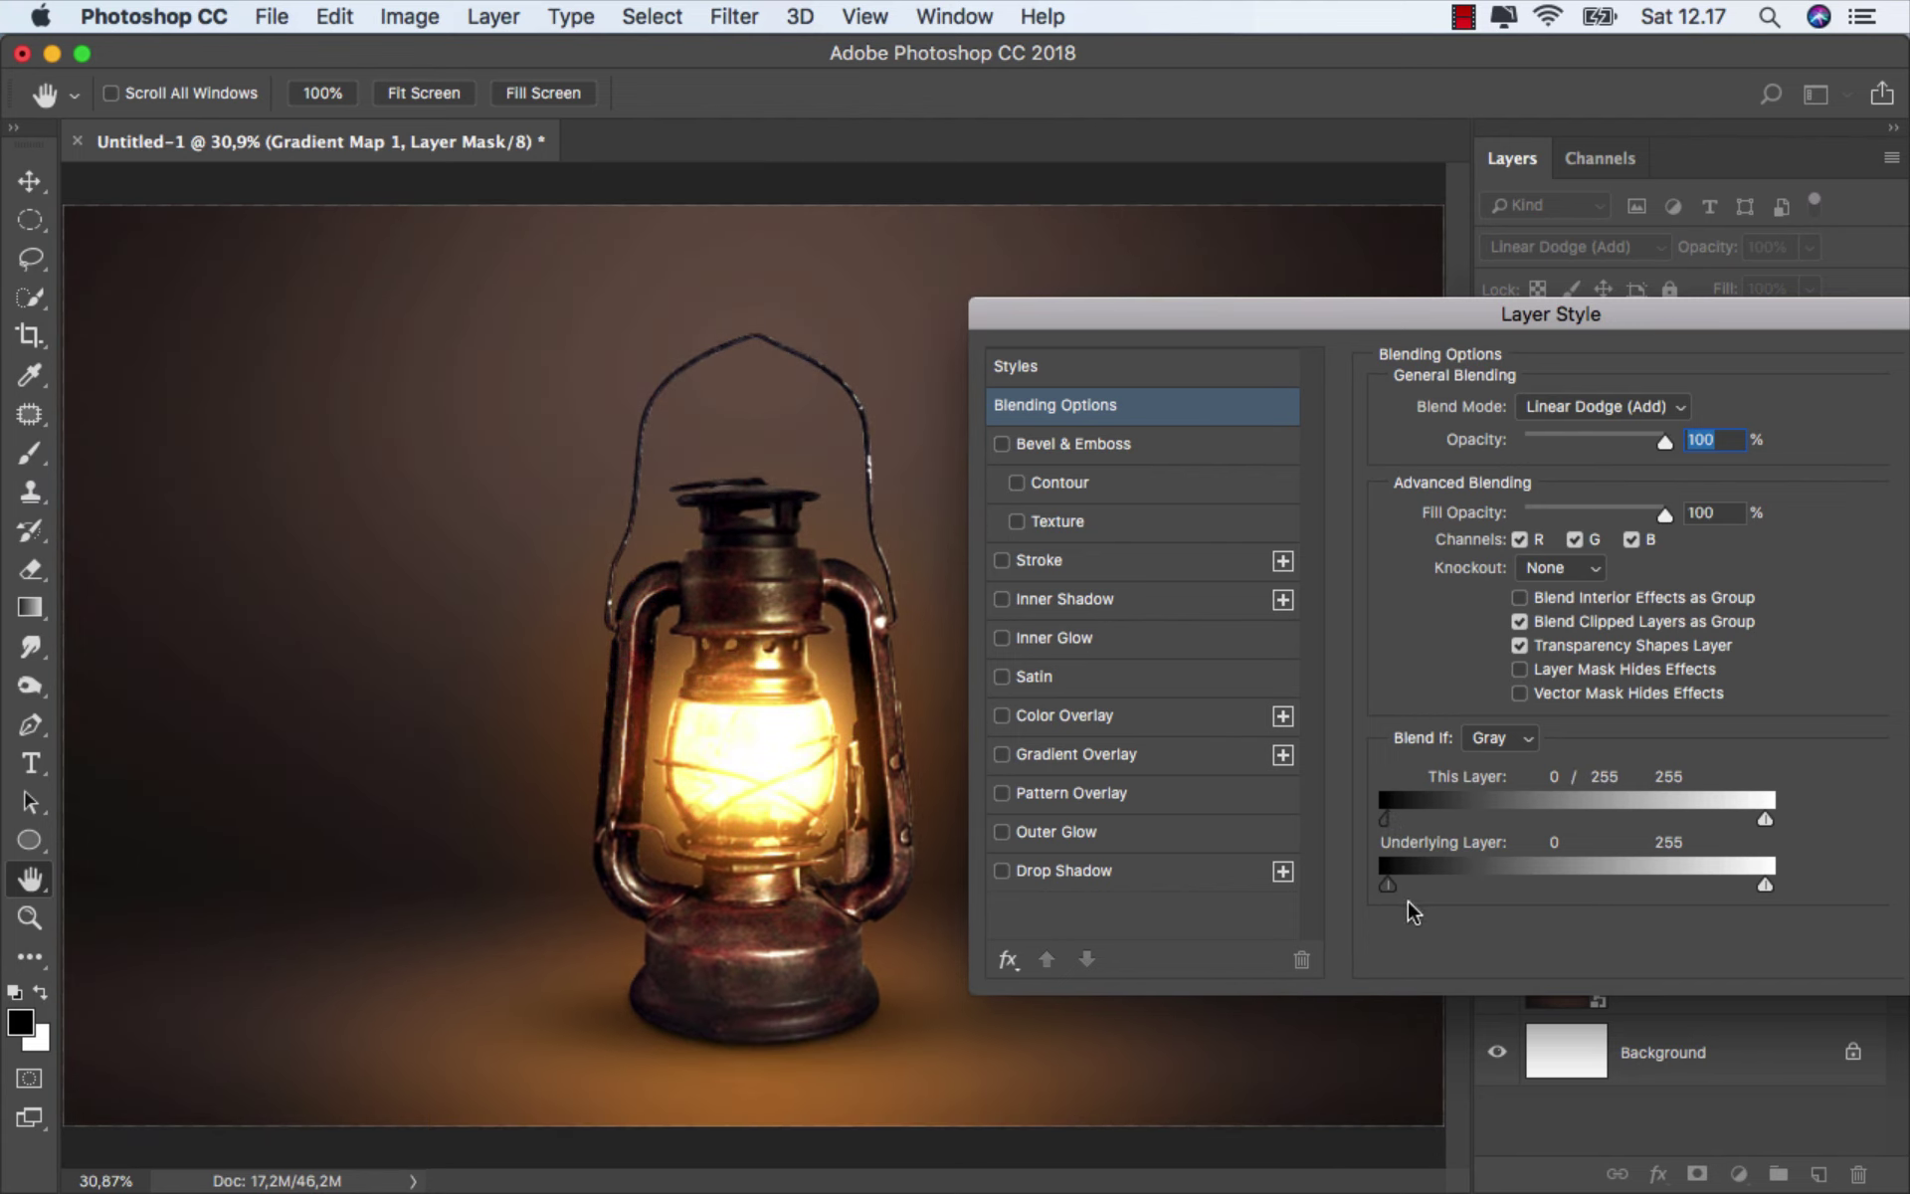
{"action": "left_click_drag", "start_coordinate": [1388, 884], "coordinate": [1835, 890]}
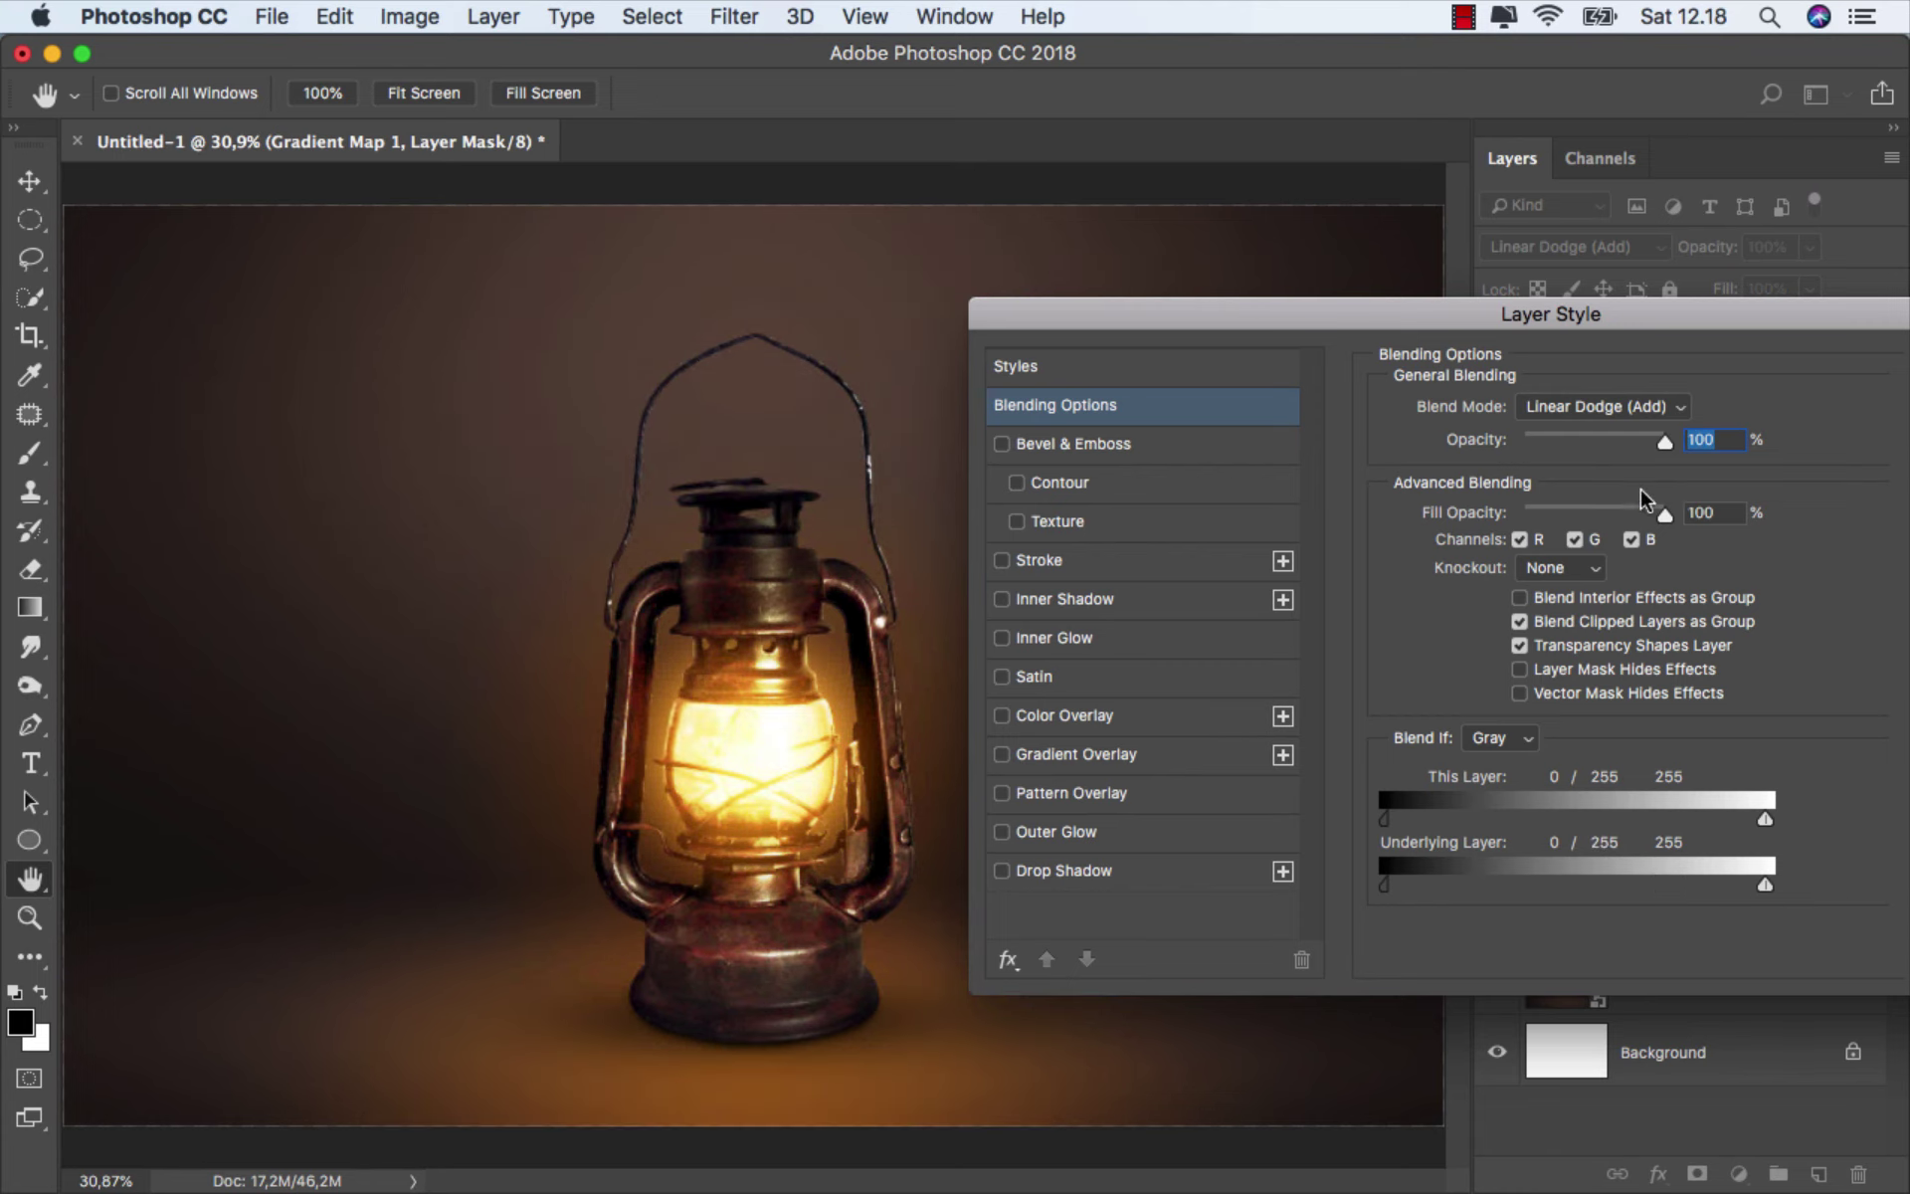
{"action": "left_click_drag", "start_coordinate": [1647, 317], "coordinate": [1323, 292]}
{"action": "left_click", "coordinate": [1647, 346]}
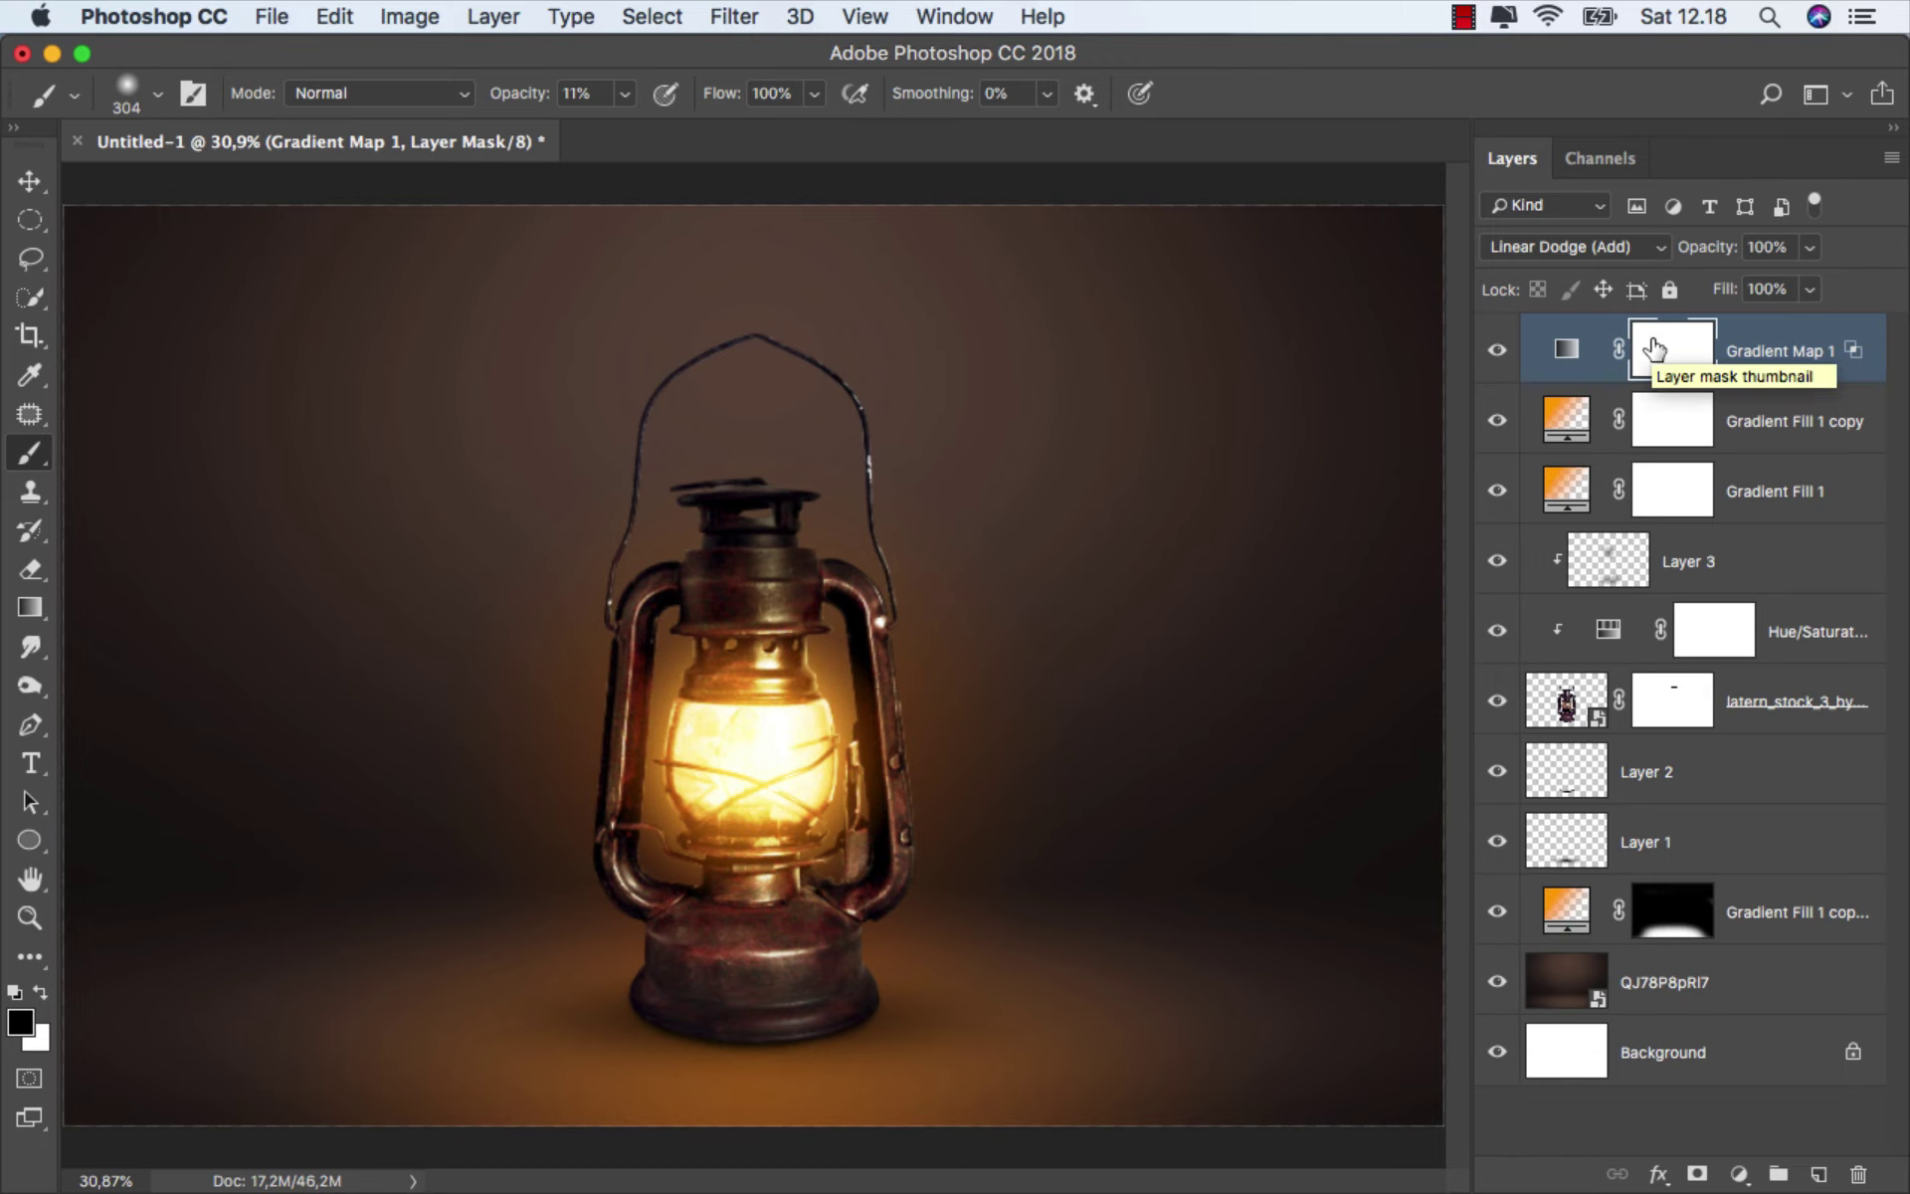
- Invert the Gradient Map mask to black and set a white 89 px brush at 100% opacity
{"action": "key", "text": "super+i"}
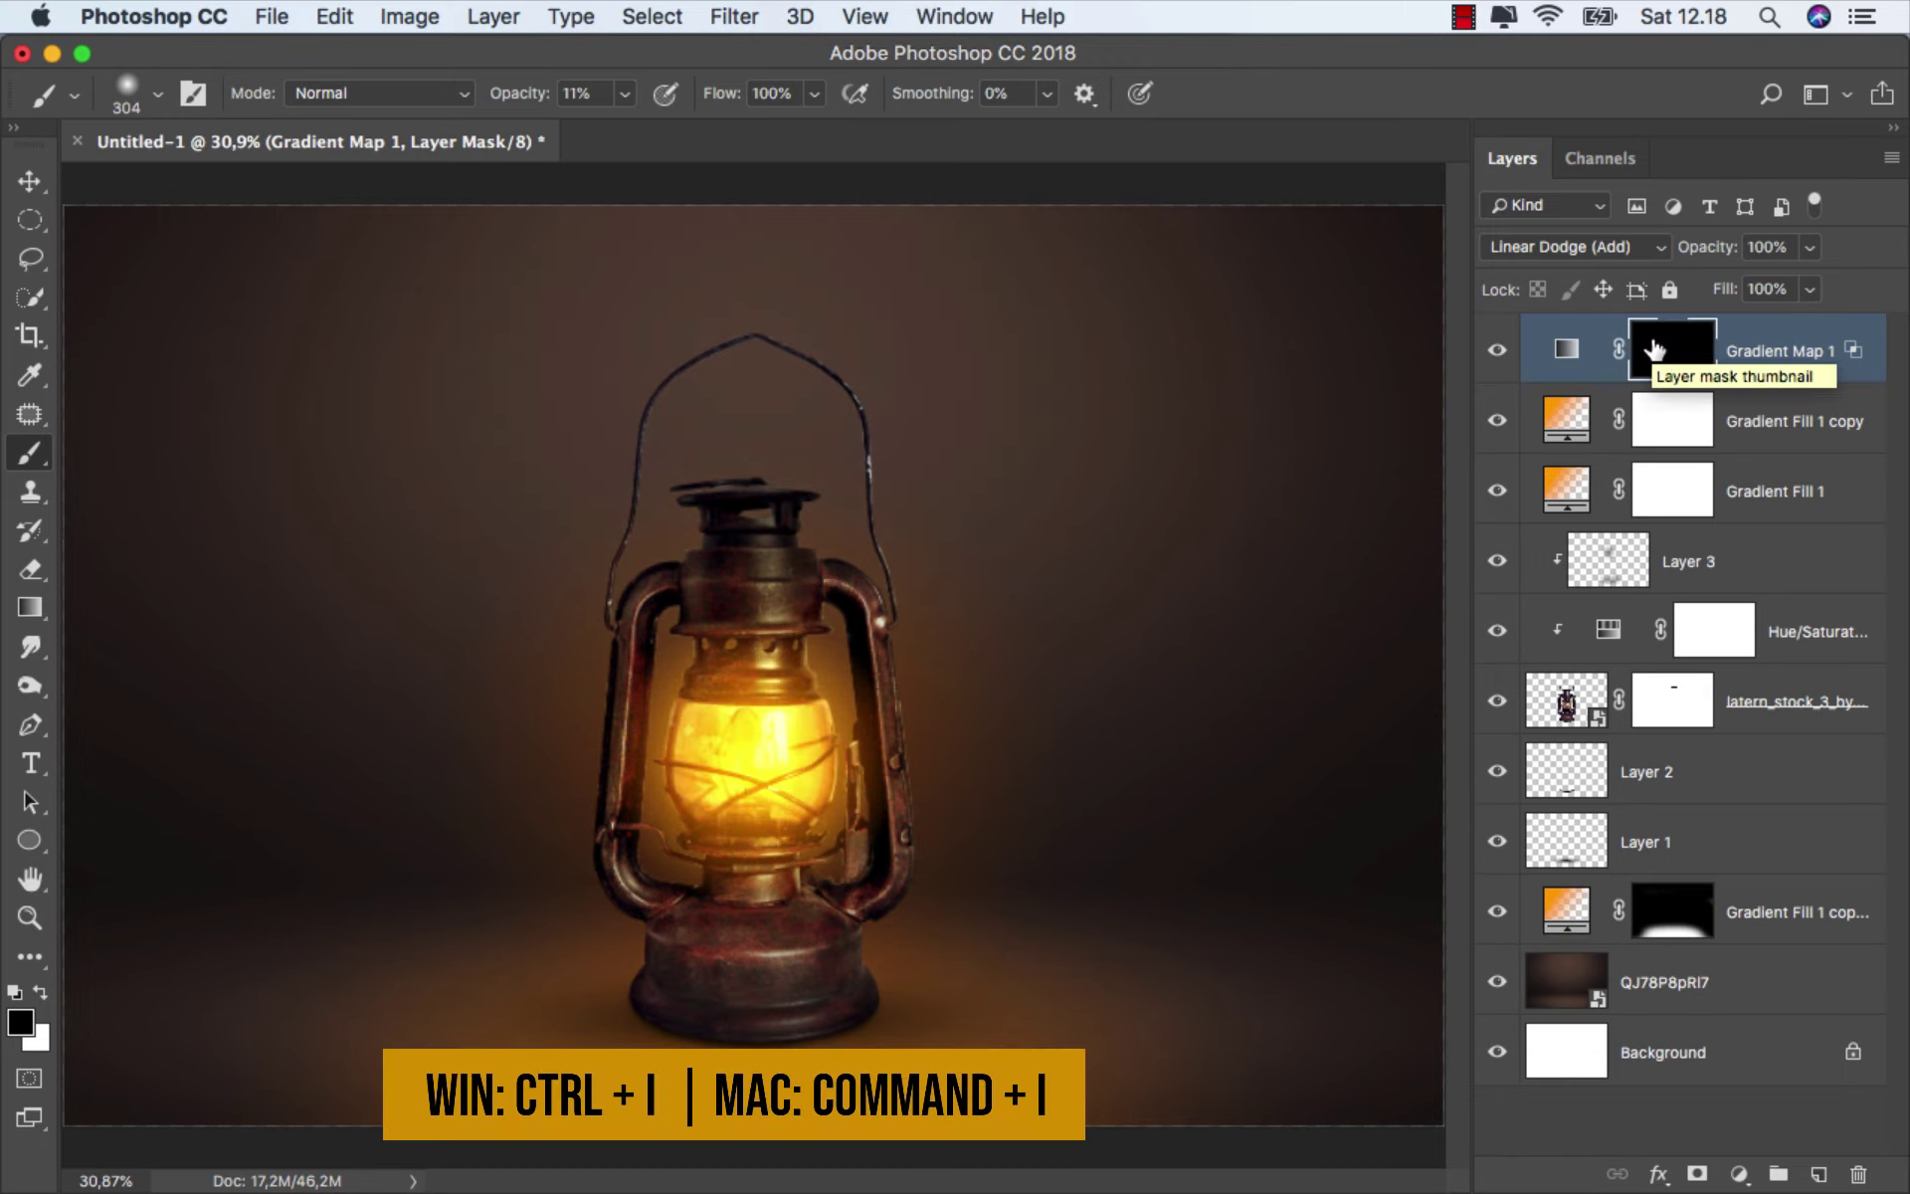
{"action": "scroll", "coordinate": [780, 788], "scroll_direction": "up", "scroll_amount": 3}
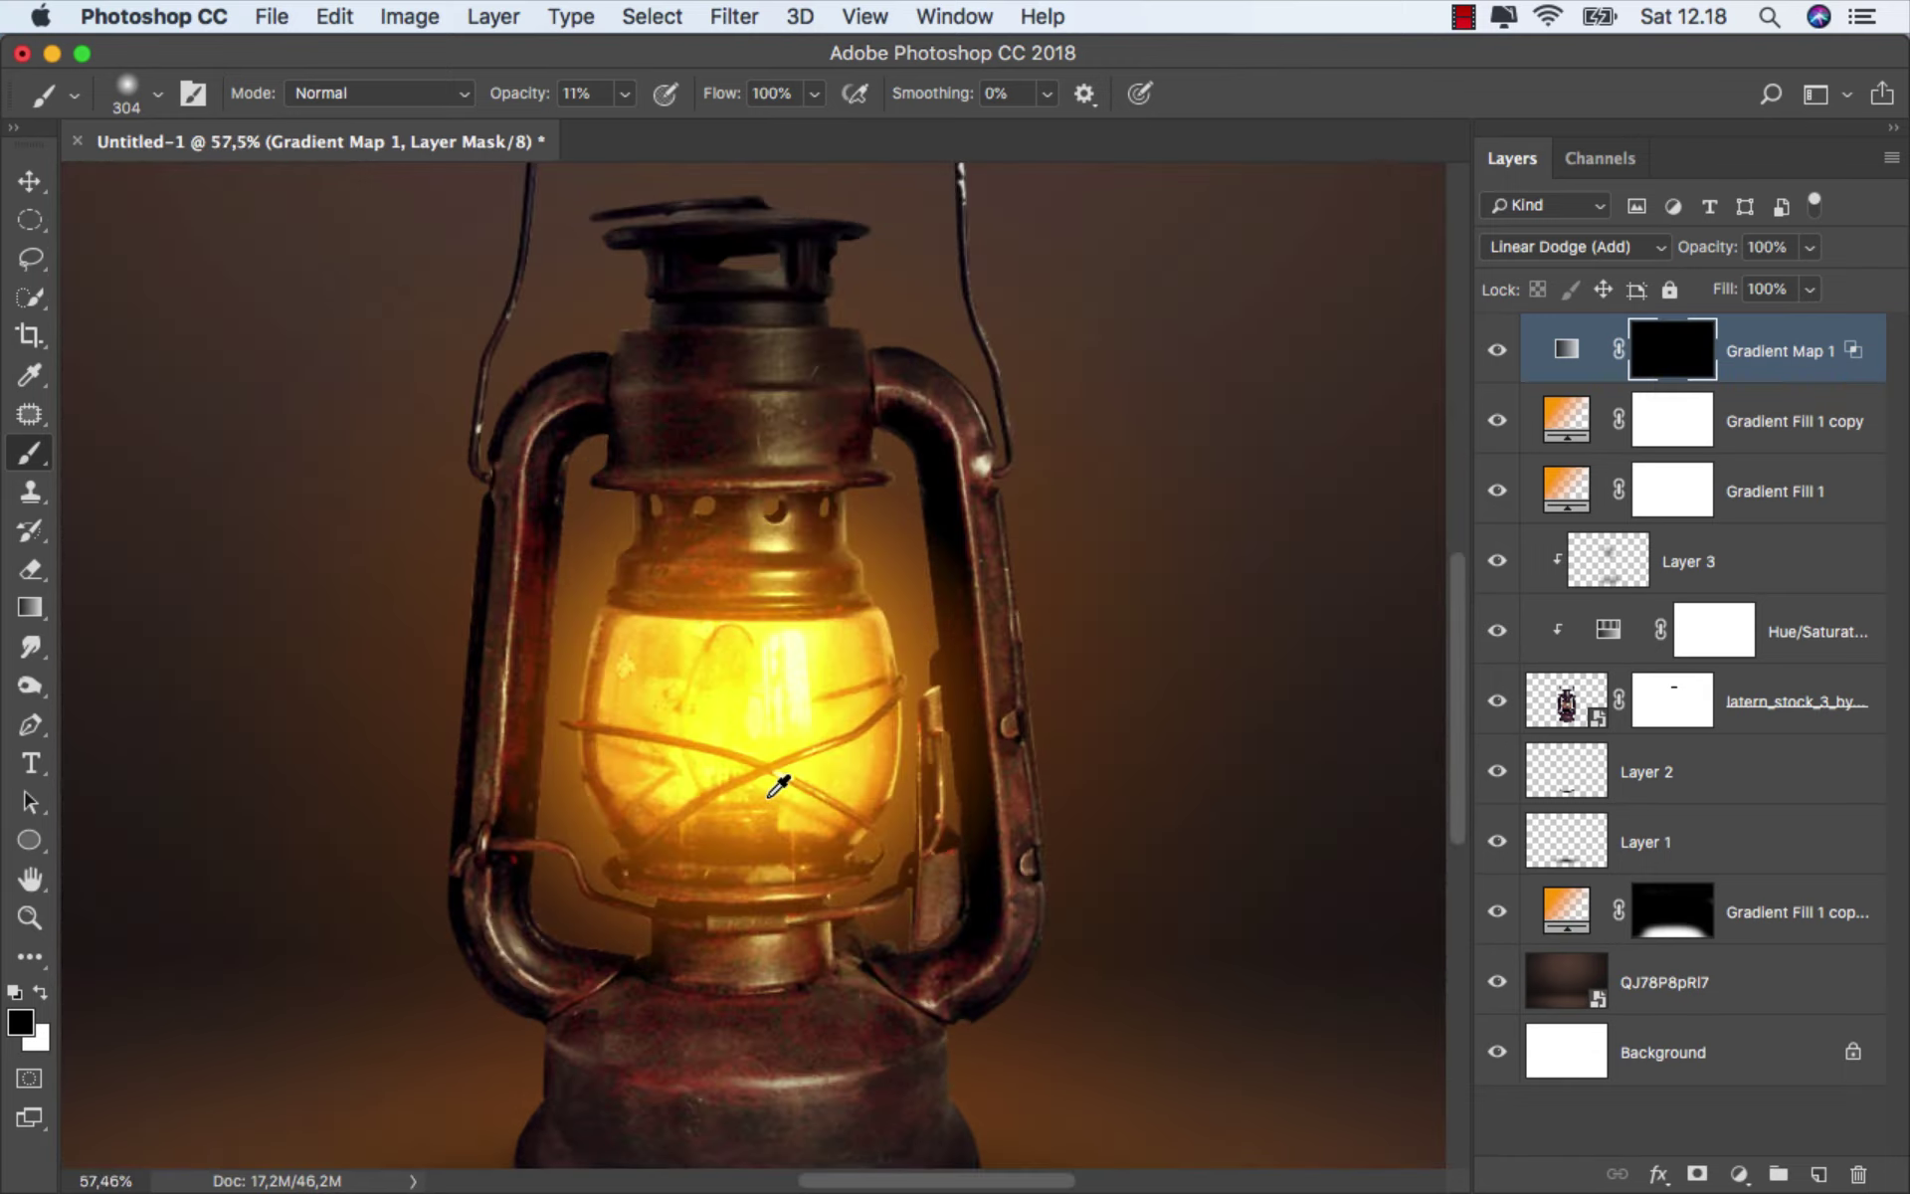
{"action": "scroll", "coordinate": [766, 795], "scroll_direction": "up", "scroll_amount": 2}
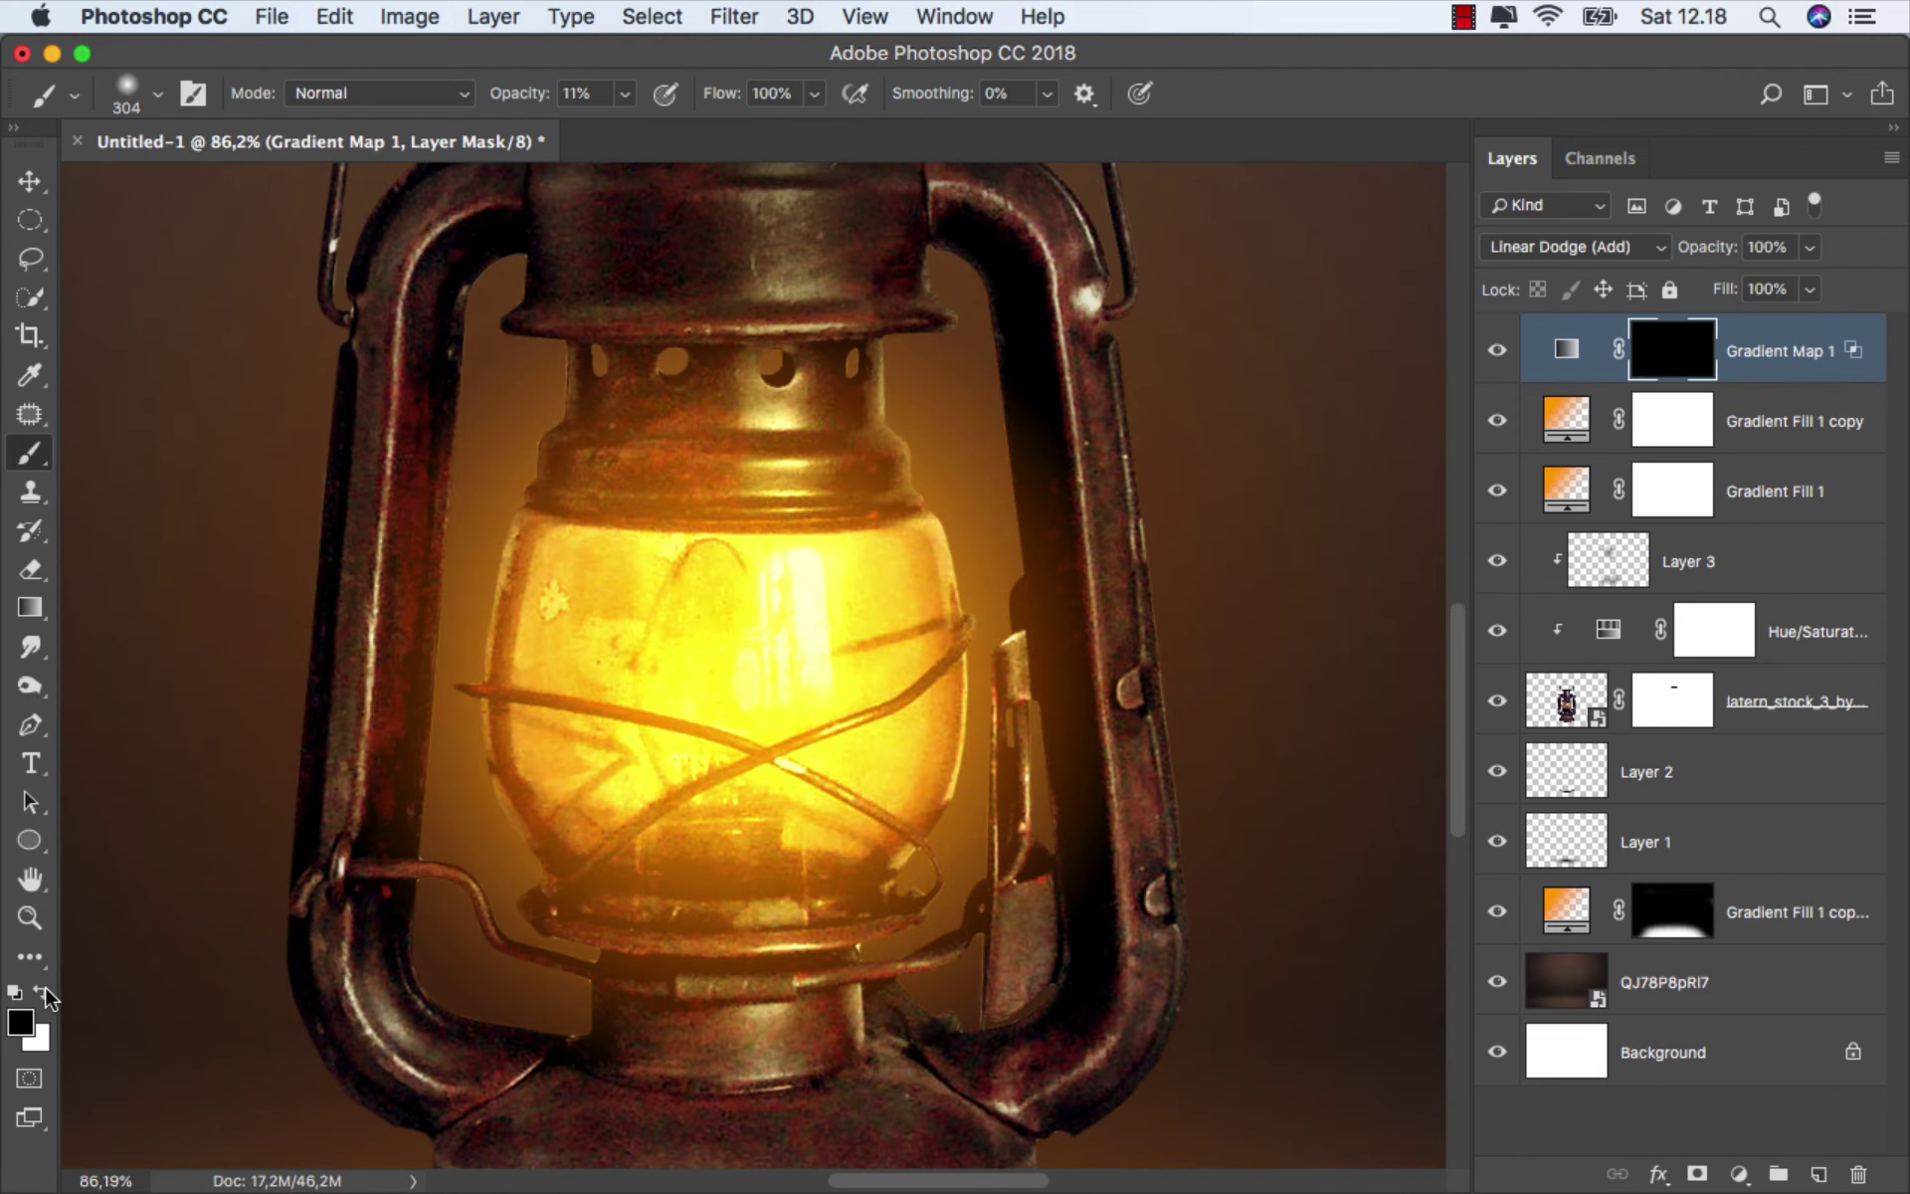
{"action": "left_click", "coordinate": [42, 990]}
{"action": "left_click_drag", "start_coordinate": [809, 512], "coordinate": [696, 517]}
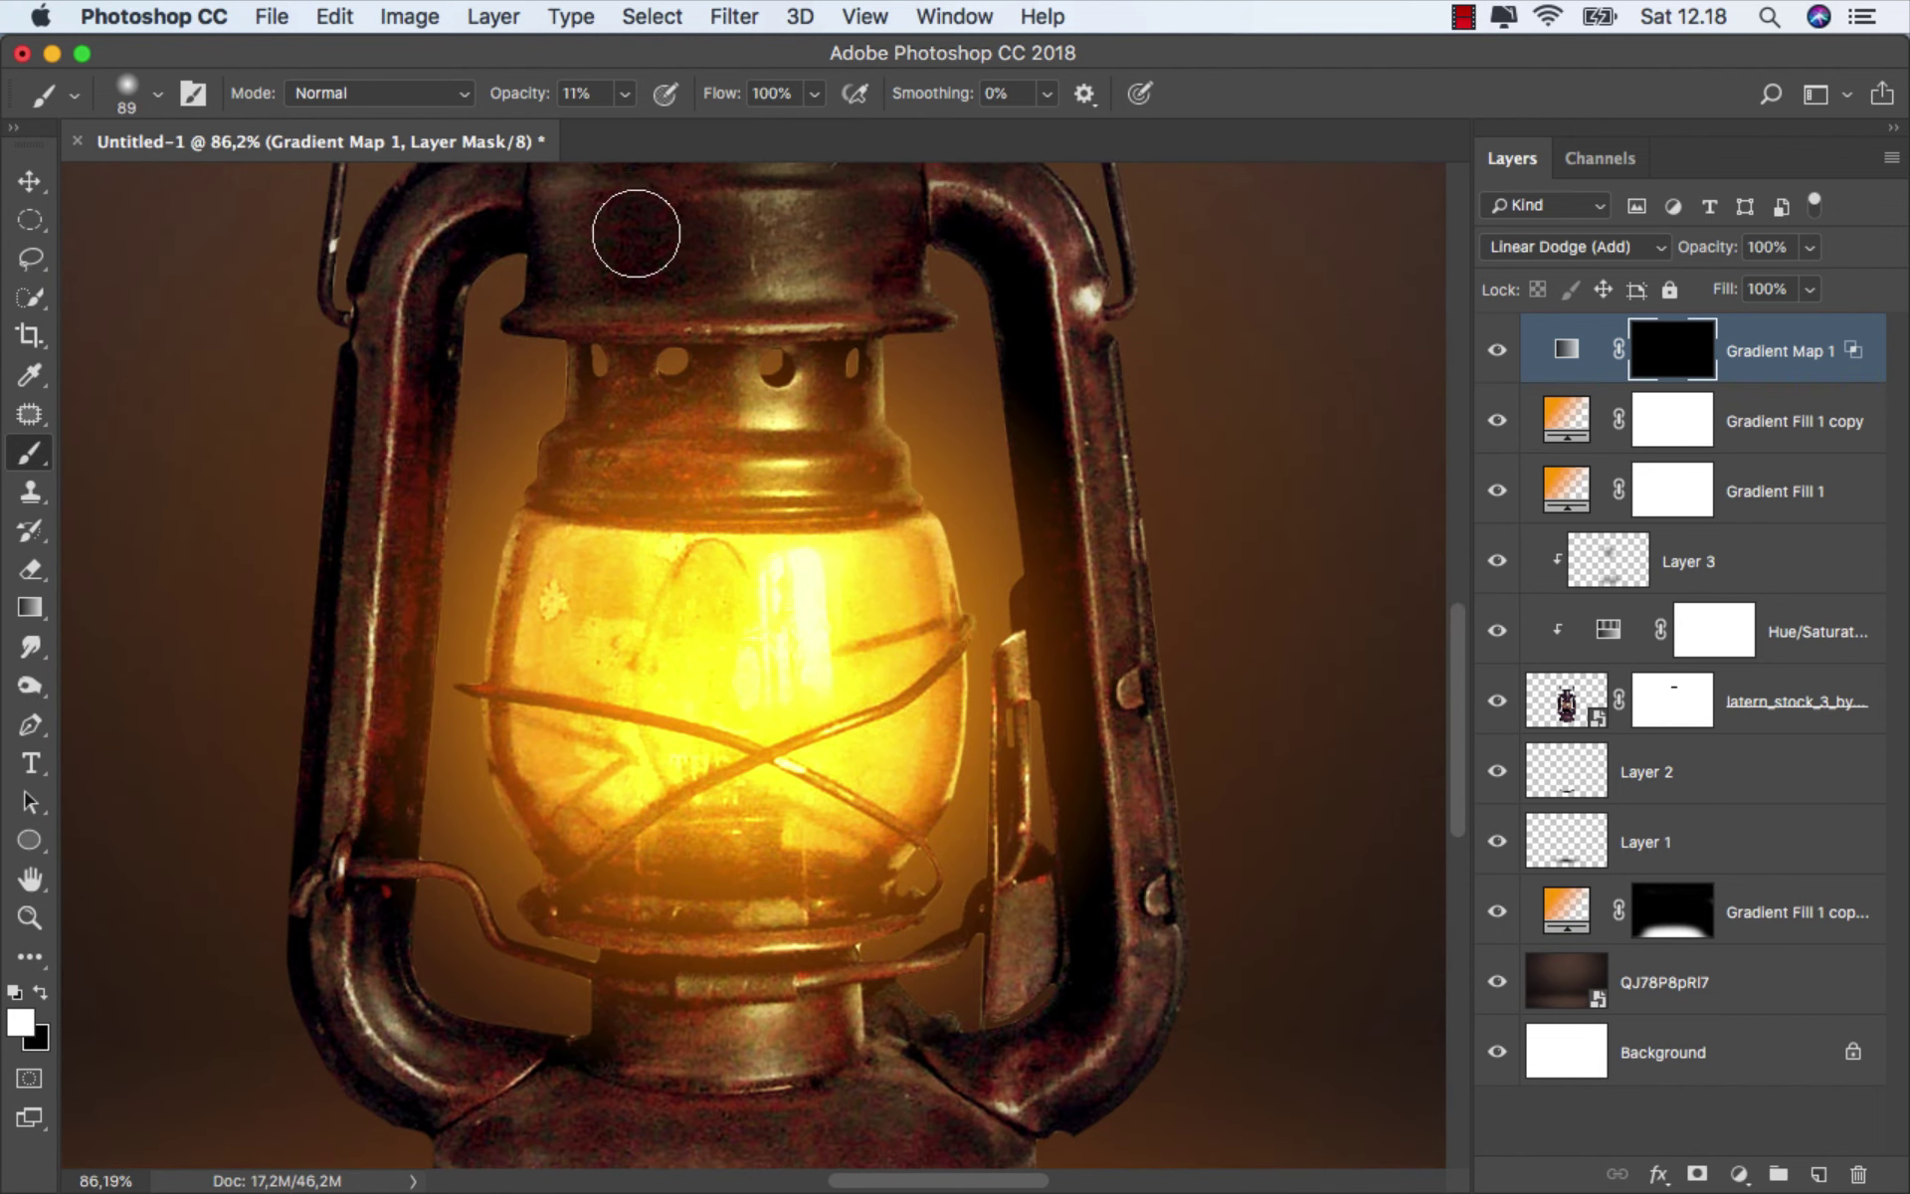
{"action": "left_click", "coordinate": [629, 97]}
{"action": "left_click_drag", "start_coordinate": [619, 130], "coordinate": [826, 126]}
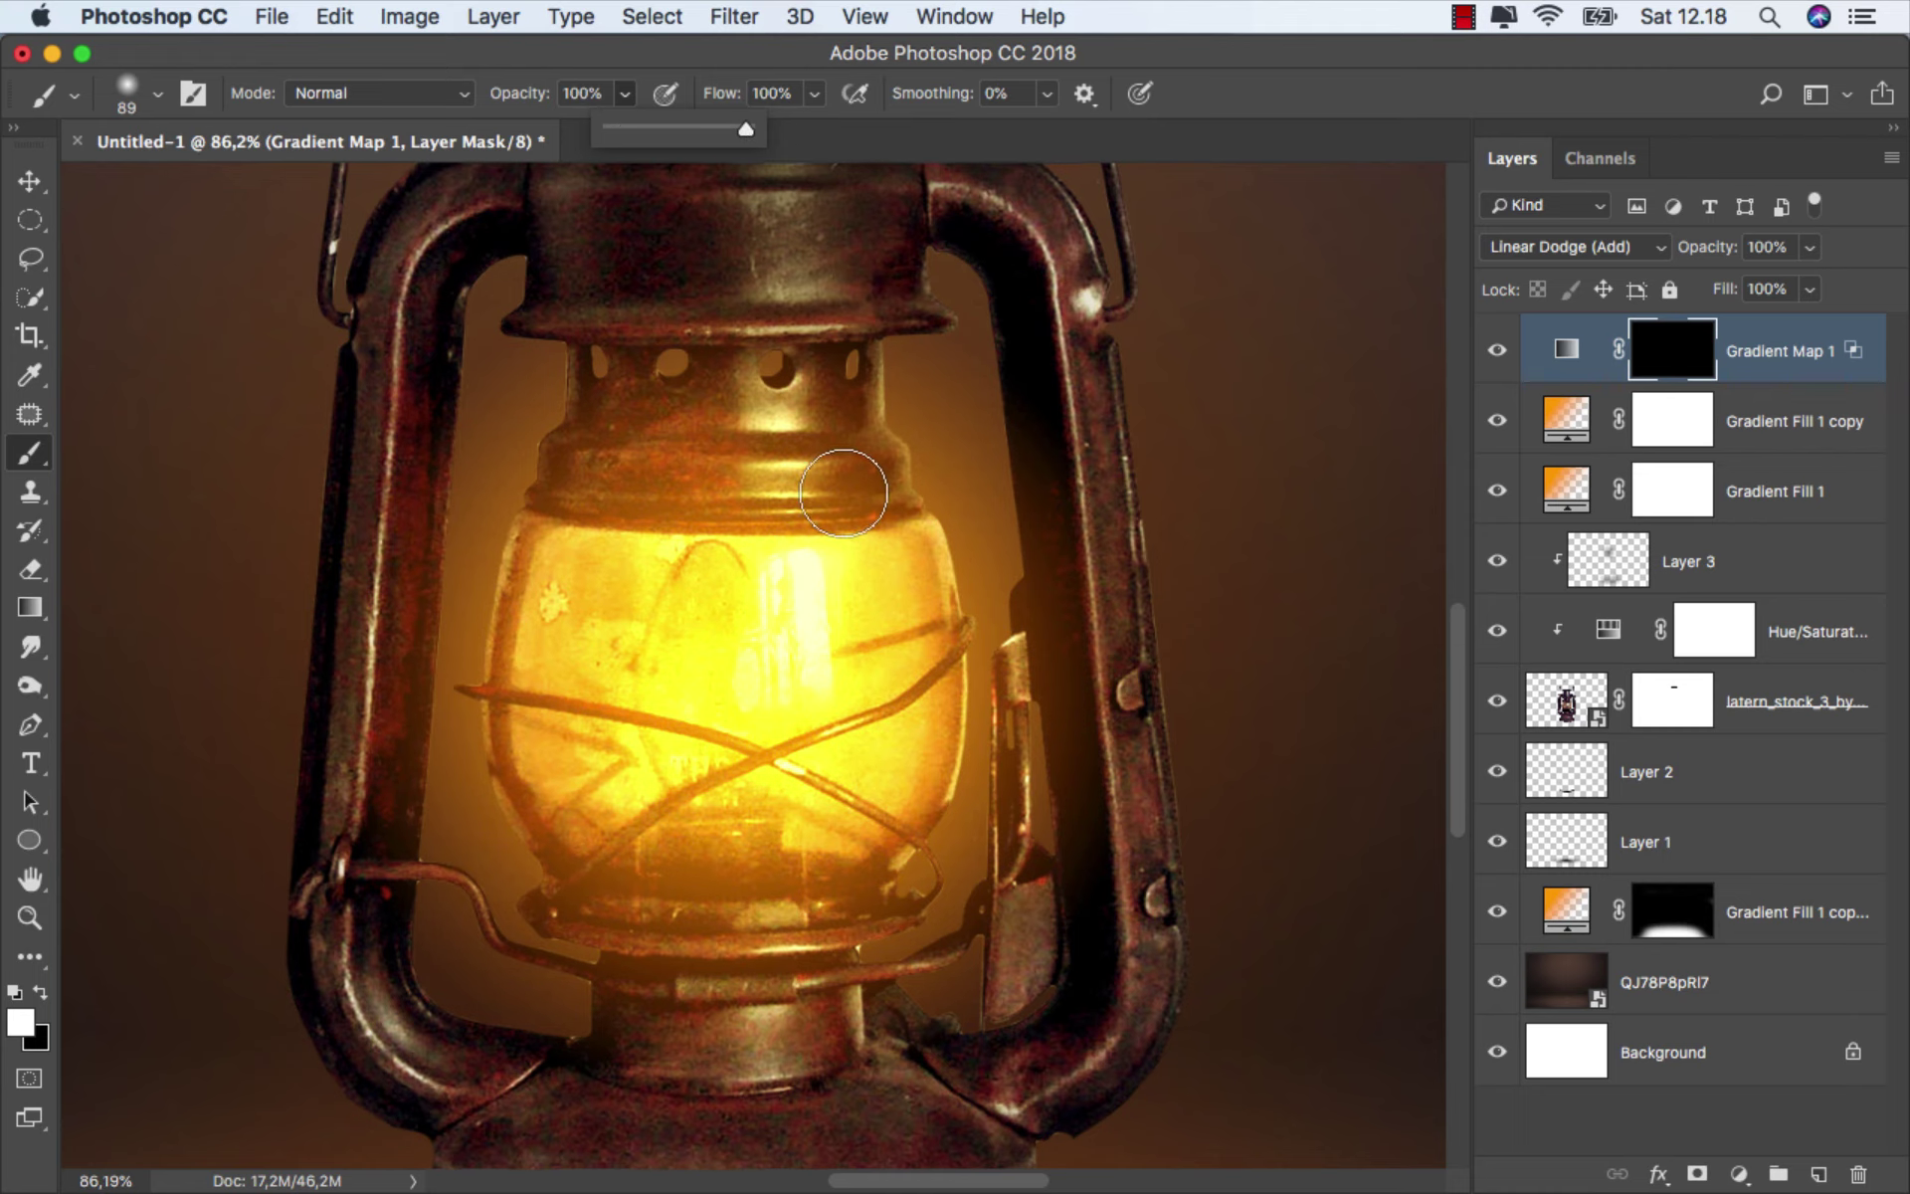
- Paint the glow back onto the lantern glass, then view the whole lantern and compare
{"action": "scroll", "coordinate": [606, 660], "scroll_direction": "up", "scroll_amount": 2}
{"action": "mouse_move", "coordinate": [605, 660]}
{"action": "left_mouse_down"}
{"action": "mouse_move", "coordinate": [896, 642]}
{"action": "mouse_move", "coordinate": [862, 932]}
{"action": "mouse_move", "coordinate": [531, 745]}
{"action": "mouse_move", "coordinate": [559, 640]}
{"action": "mouse_move", "coordinate": [589, 875]}
{"action": "mouse_move", "coordinate": [632, 854]}
{"action": "mouse_move", "coordinate": [703, 650]}
{"action": "mouse_move", "coordinate": [759, 822]}
{"action": "mouse_move", "coordinate": [733, 870]}
{"action": "mouse_move", "coordinate": [844, 669]}
{"action": "mouse_move", "coordinate": [850, 795]}
{"action": "mouse_move", "coordinate": [886, 648]}
{"action": "mouse_move", "coordinate": [908, 793]}
{"action": "mouse_move", "coordinate": [832, 908]}
{"action": "mouse_move", "coordinate": [623, 969]}
{"action": "mouse_move", "coordinate": [567, 883]}
{"action": "mouse_move", "coordinate": [575, 627]}
{"action": "mouse_move", "coordinate": [882, 626]}
{"action": "left_mouse_up"}
{"action": "key", "text": "super+0"}
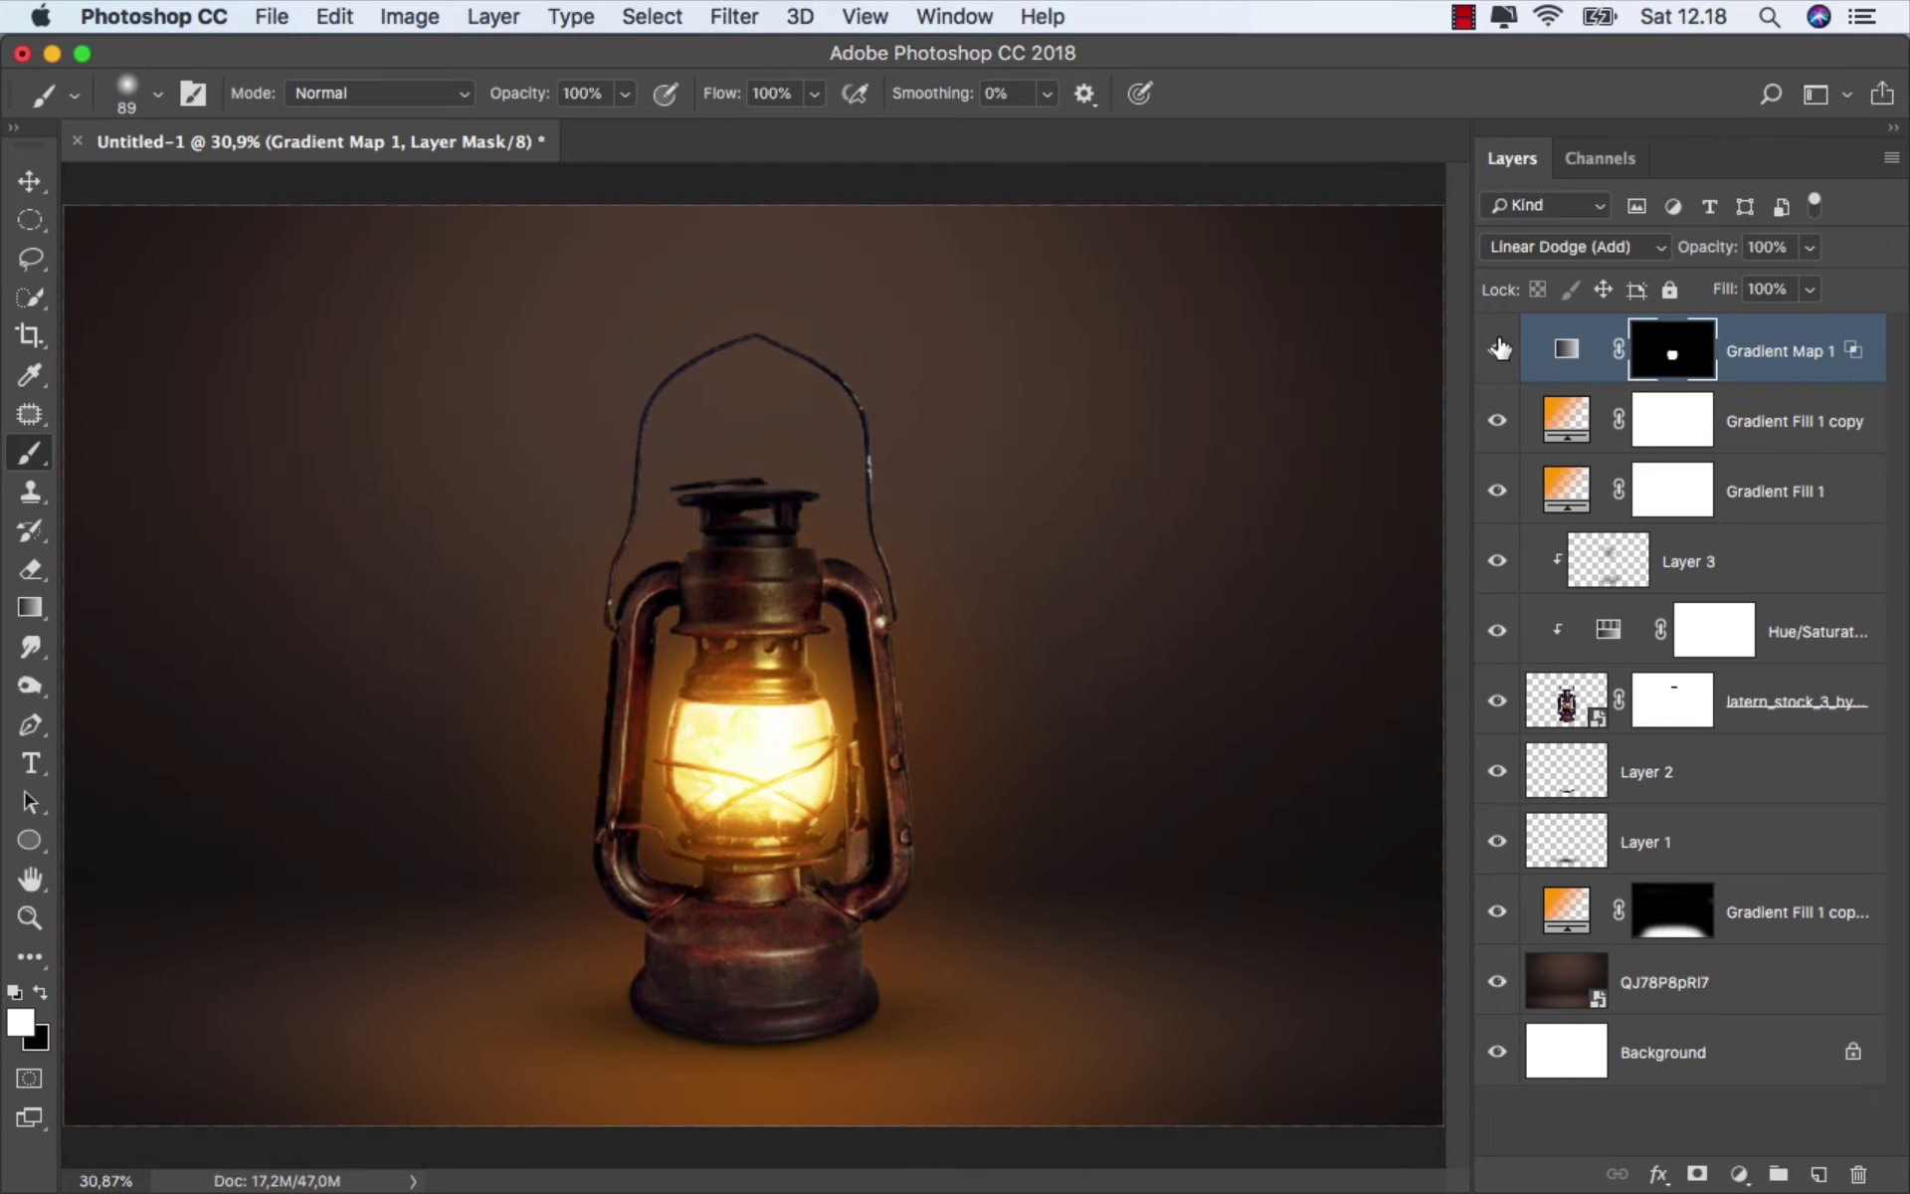
{"action": "left_click", "coordinate": [1499, 348]}
- Reset colours to black and white and select the brown backdrop layer QJ78P8pRI7
{"action": "left_click", "coordinate": [1567, 348]}
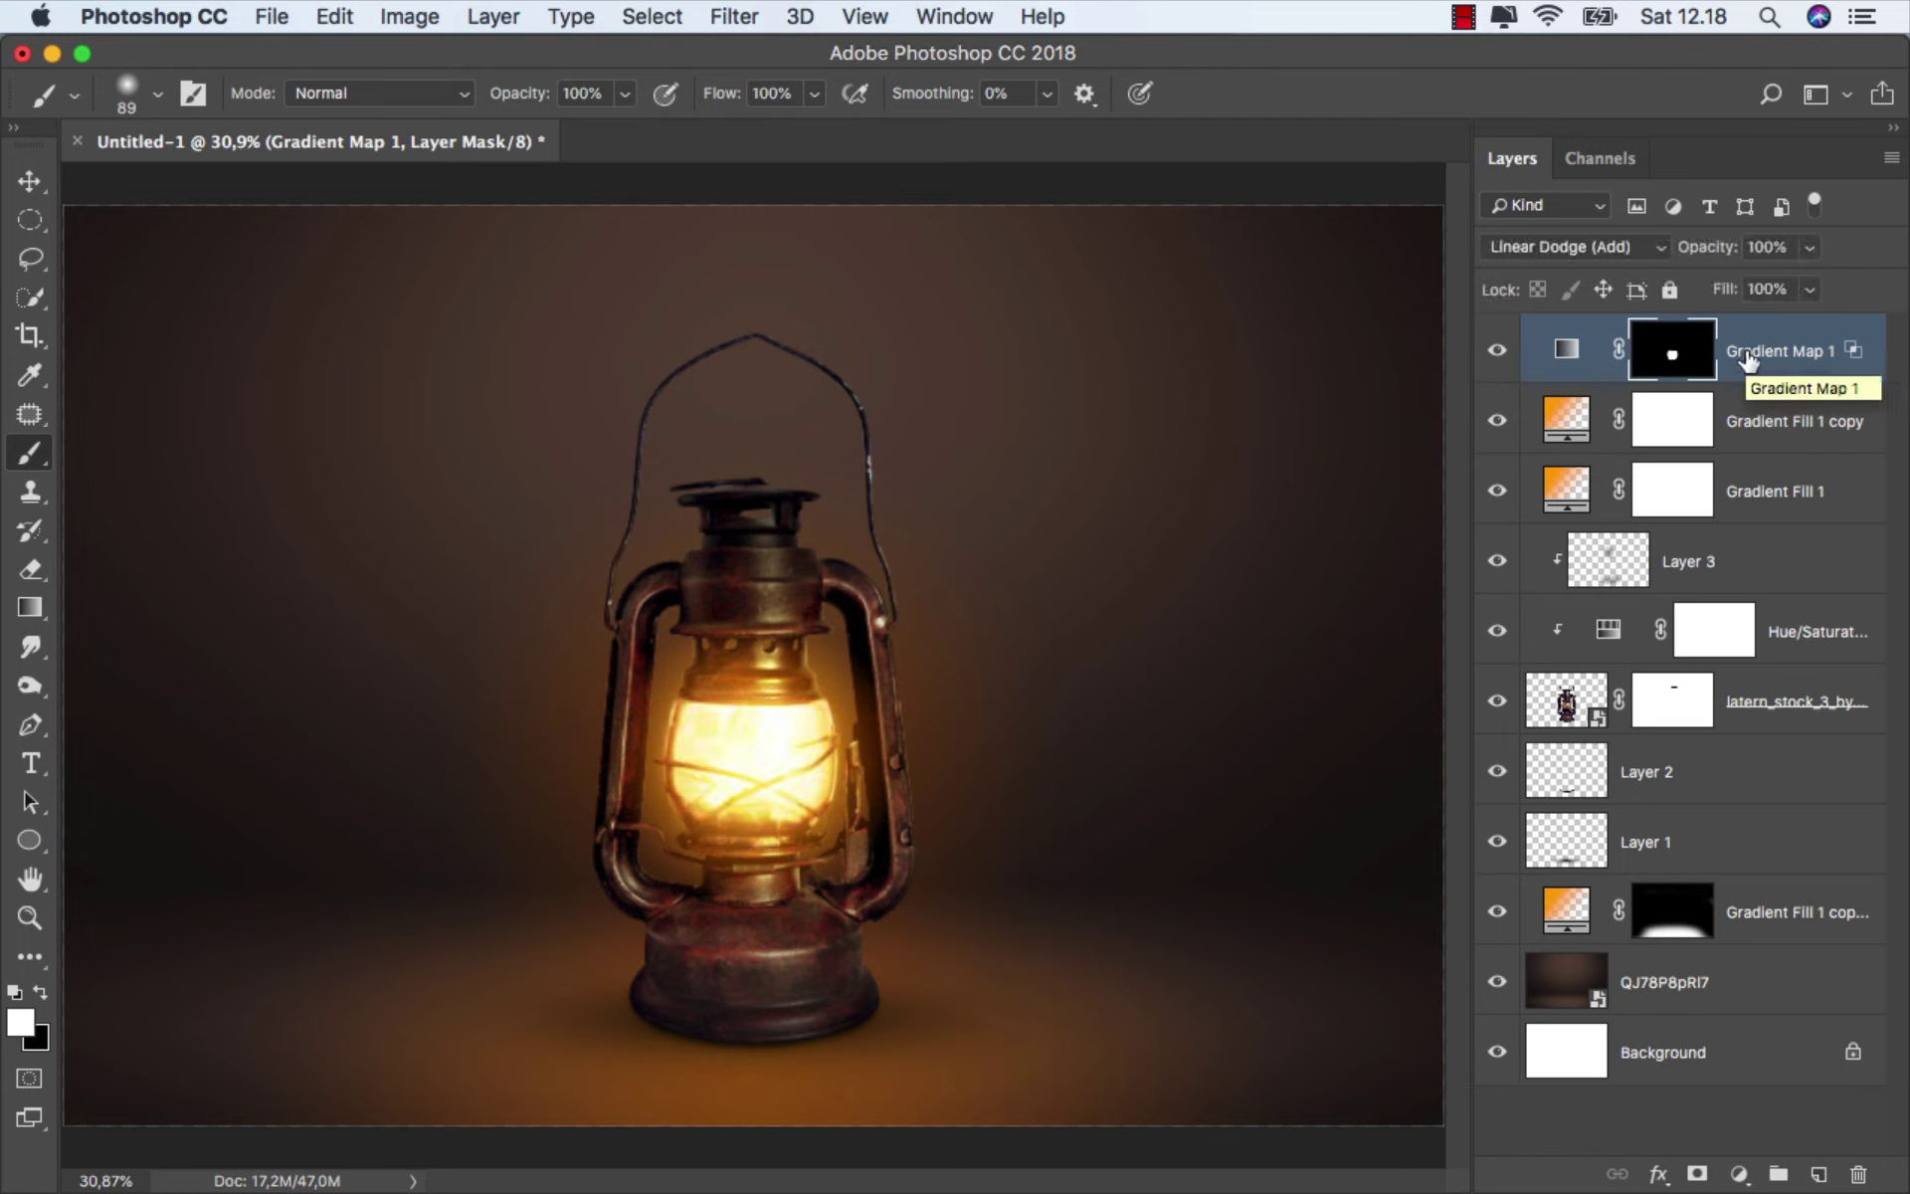
{"action": "key", "text": "v"}
{"action": "key", "text": "d"}
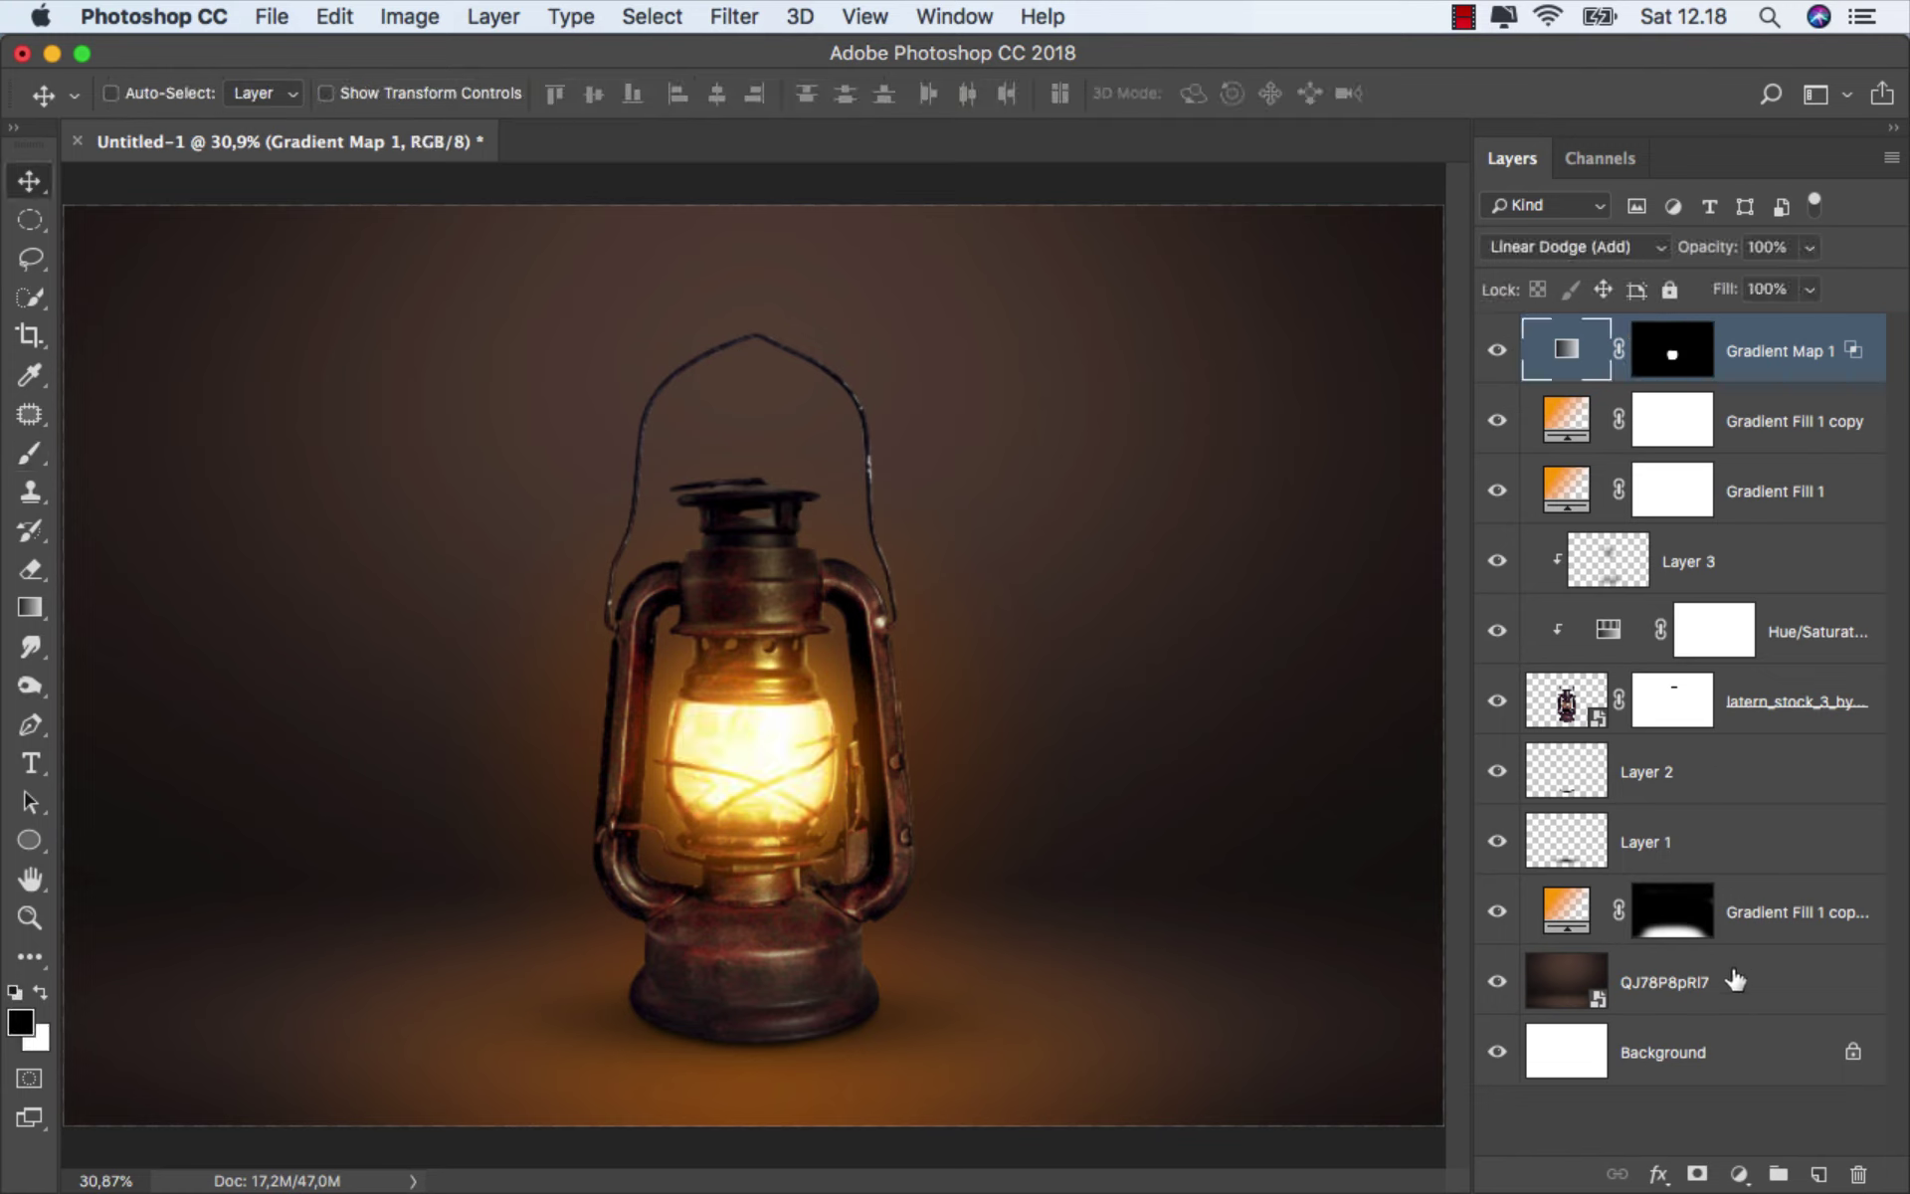
{"action": "left_click", "coordinate": [1736, 980]}
- Add a Hue/Saturation layer clipped to the backdrop with Hue +7 and Lightness -6
{"action": "left_click", "coordinate": [1739, 1172]}
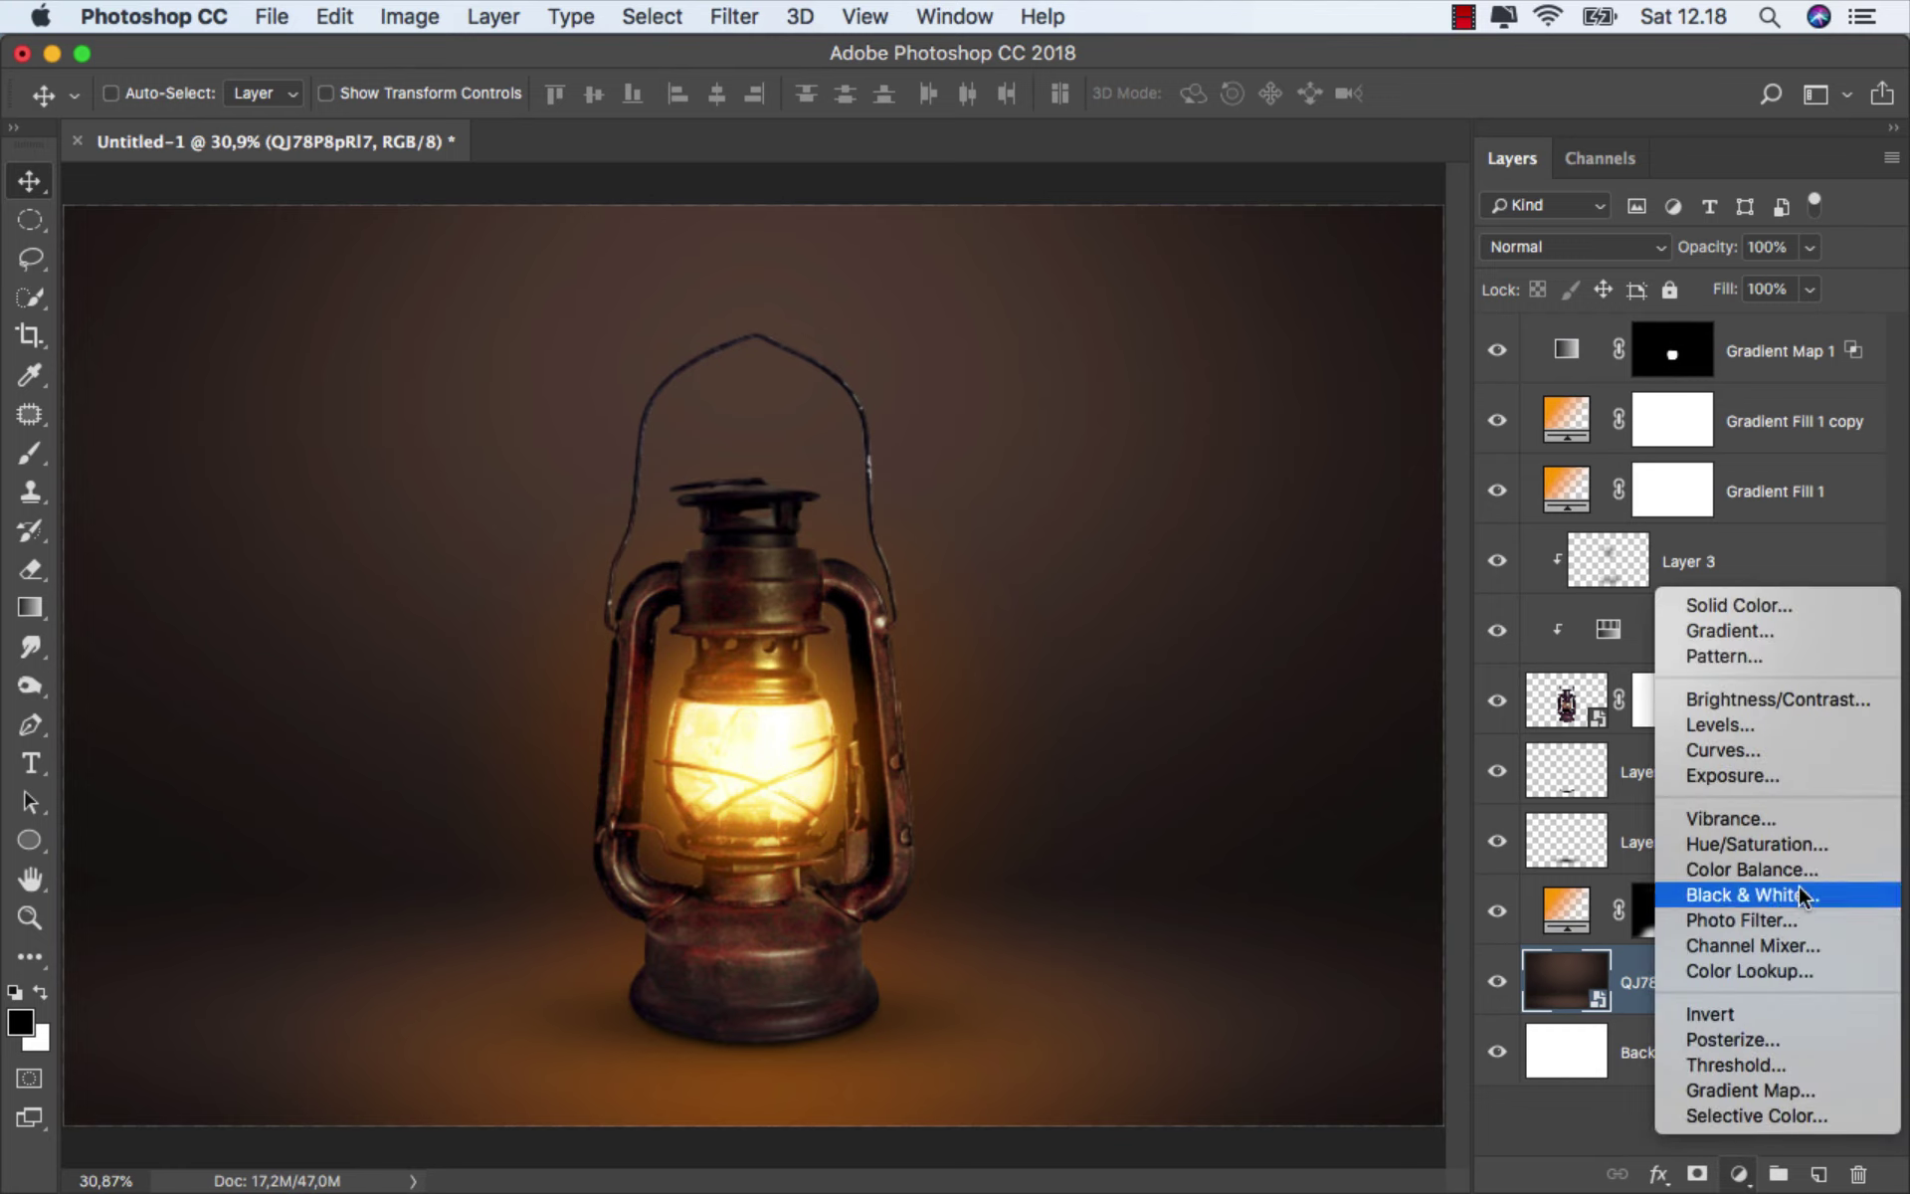
{"action": "left_click", "coordinate": [1801, 841]}
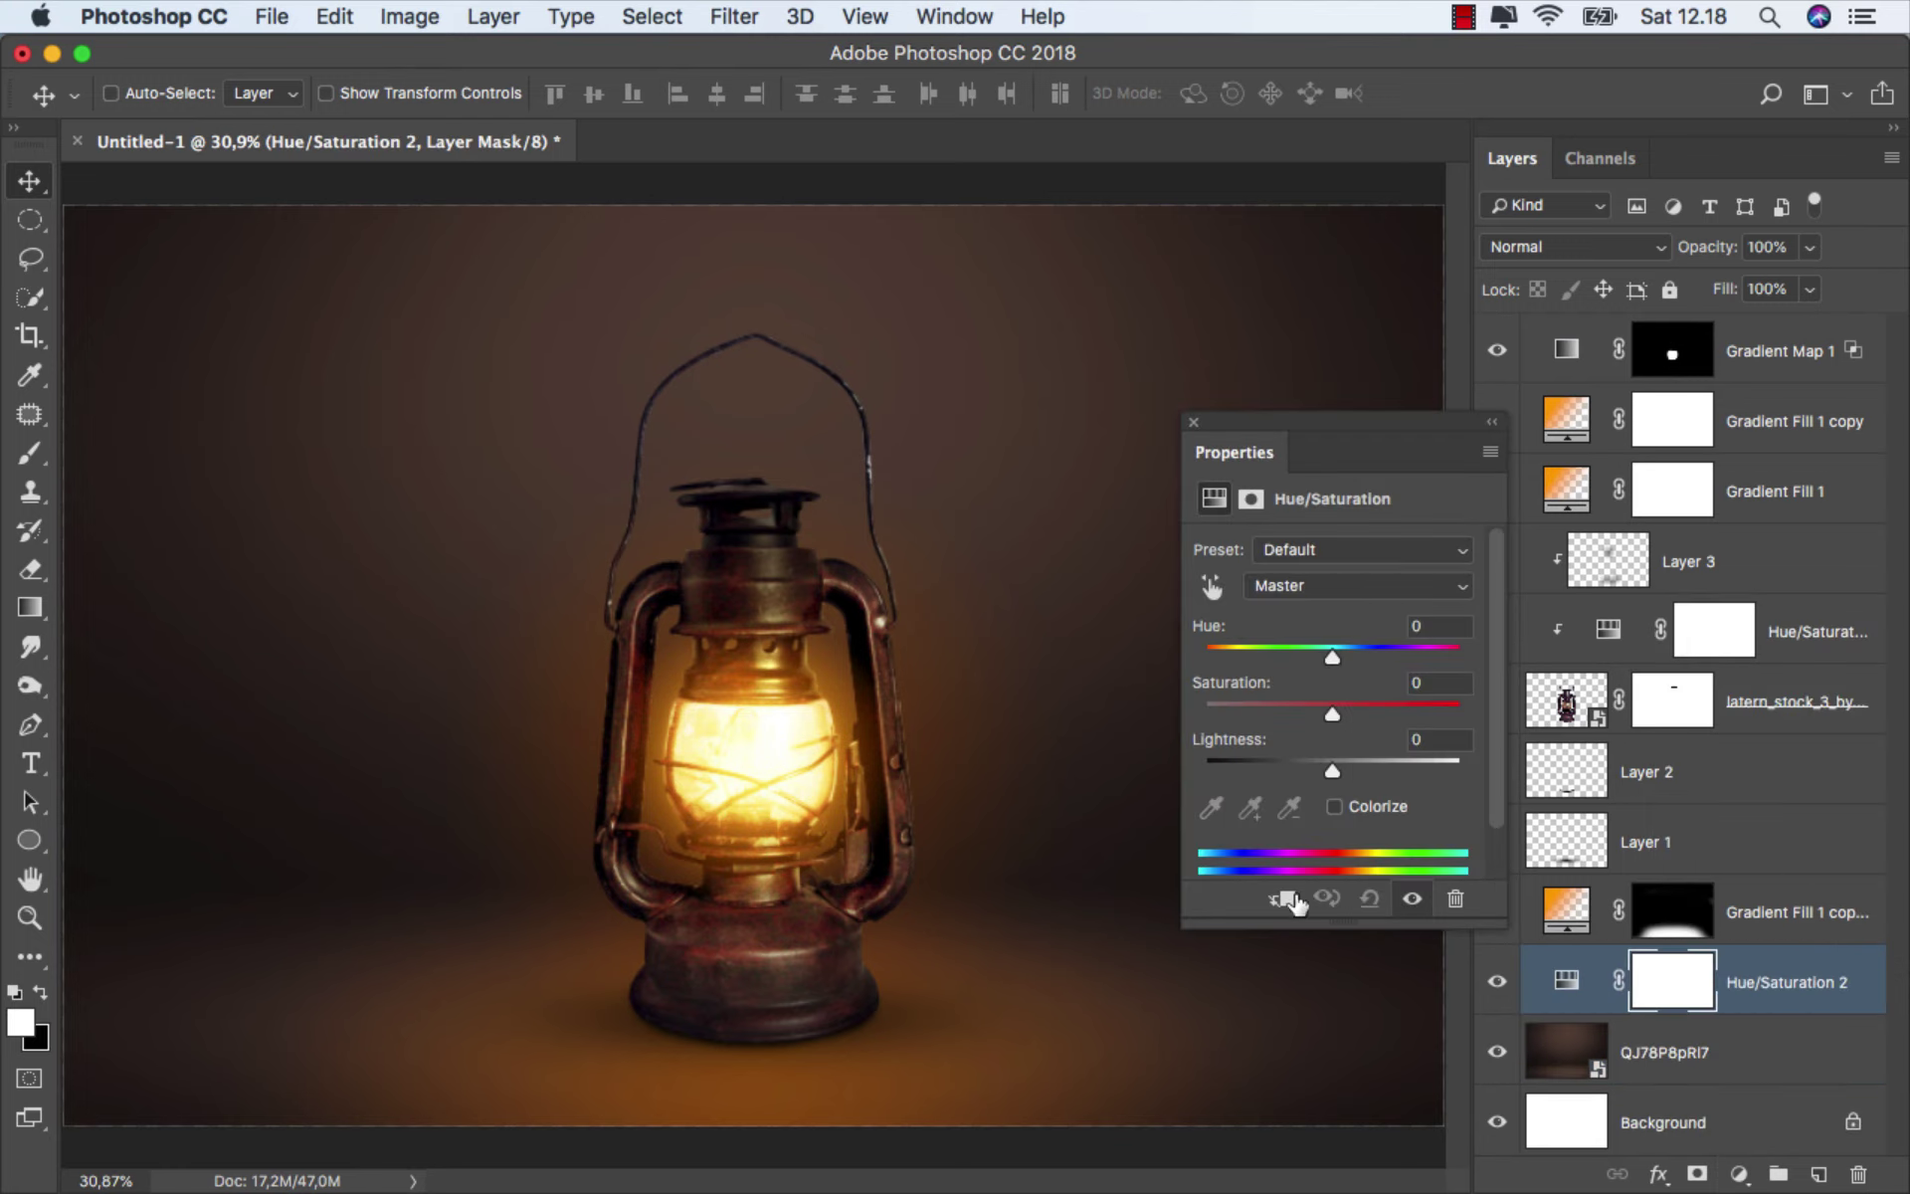
{"action": "left_click", "coordinate": [1283, 900]}
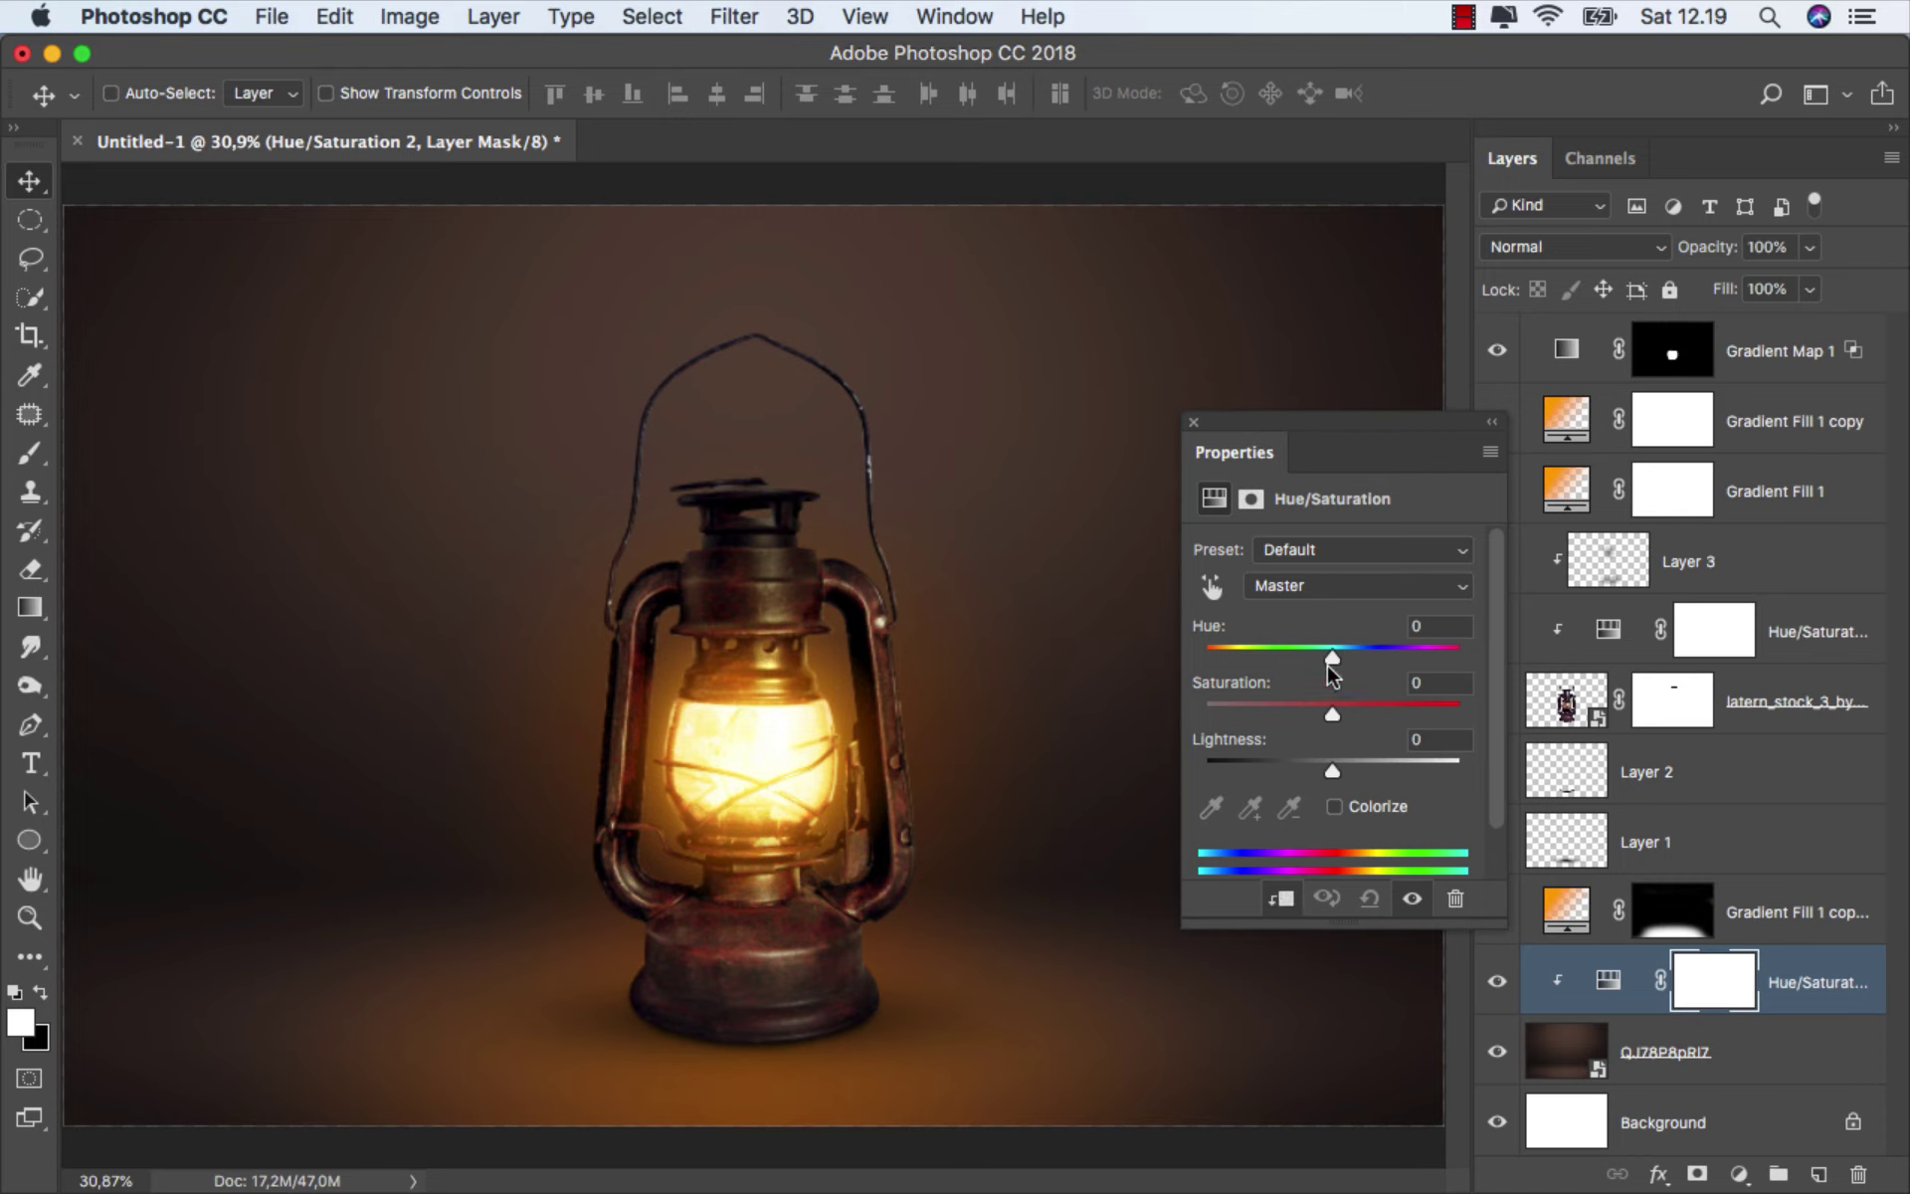
{"action": "left_click_drag", "start_coordinate": [1339, 651], "coordinate": [1343, 648]}
{"action": "left_click_drag", "start_coordinate": [1326, 766], "coordinate": [1327, 766]}
{"action": "left_click", "coordinate": [1193, 424]}
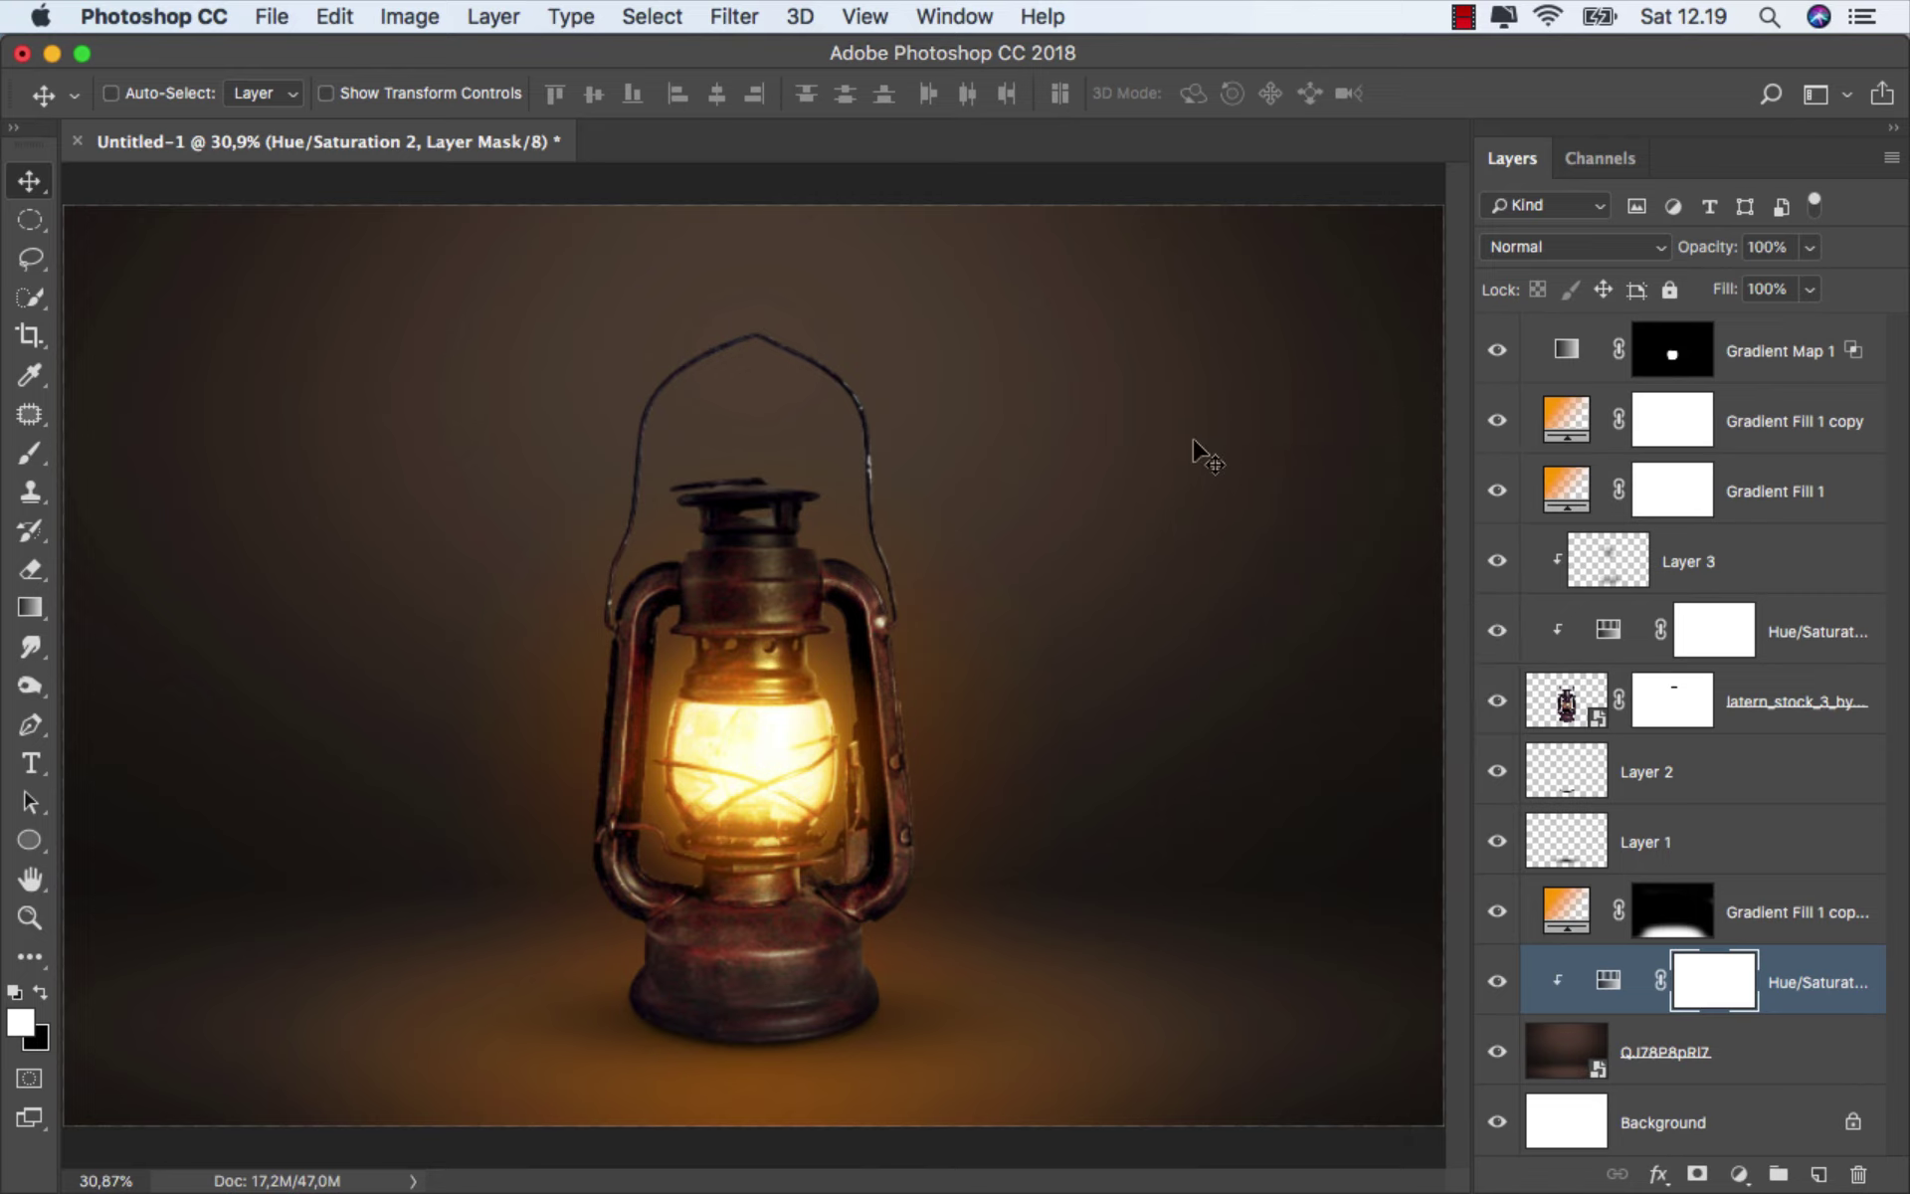
{"action": "left_click", "coordinate": [1774, 350]}
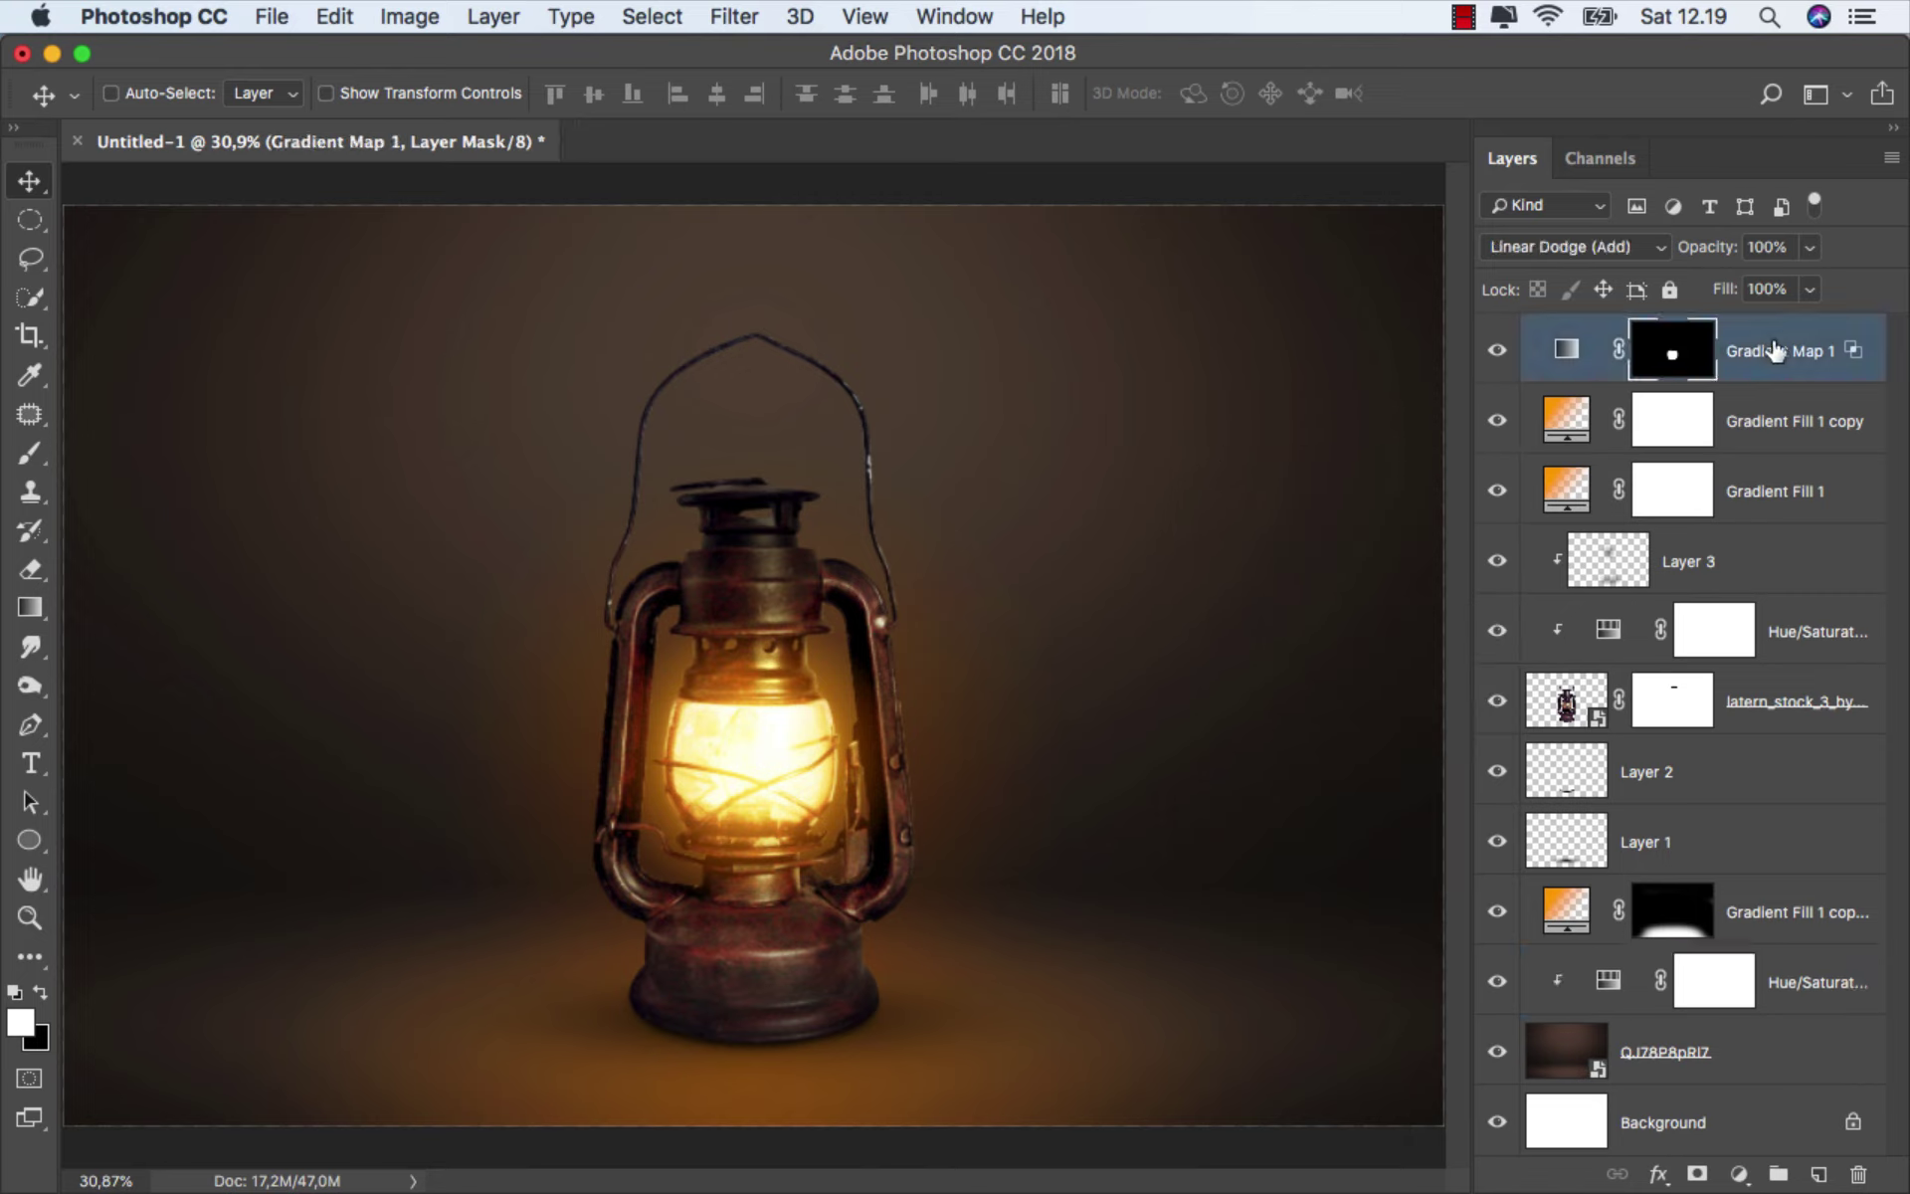